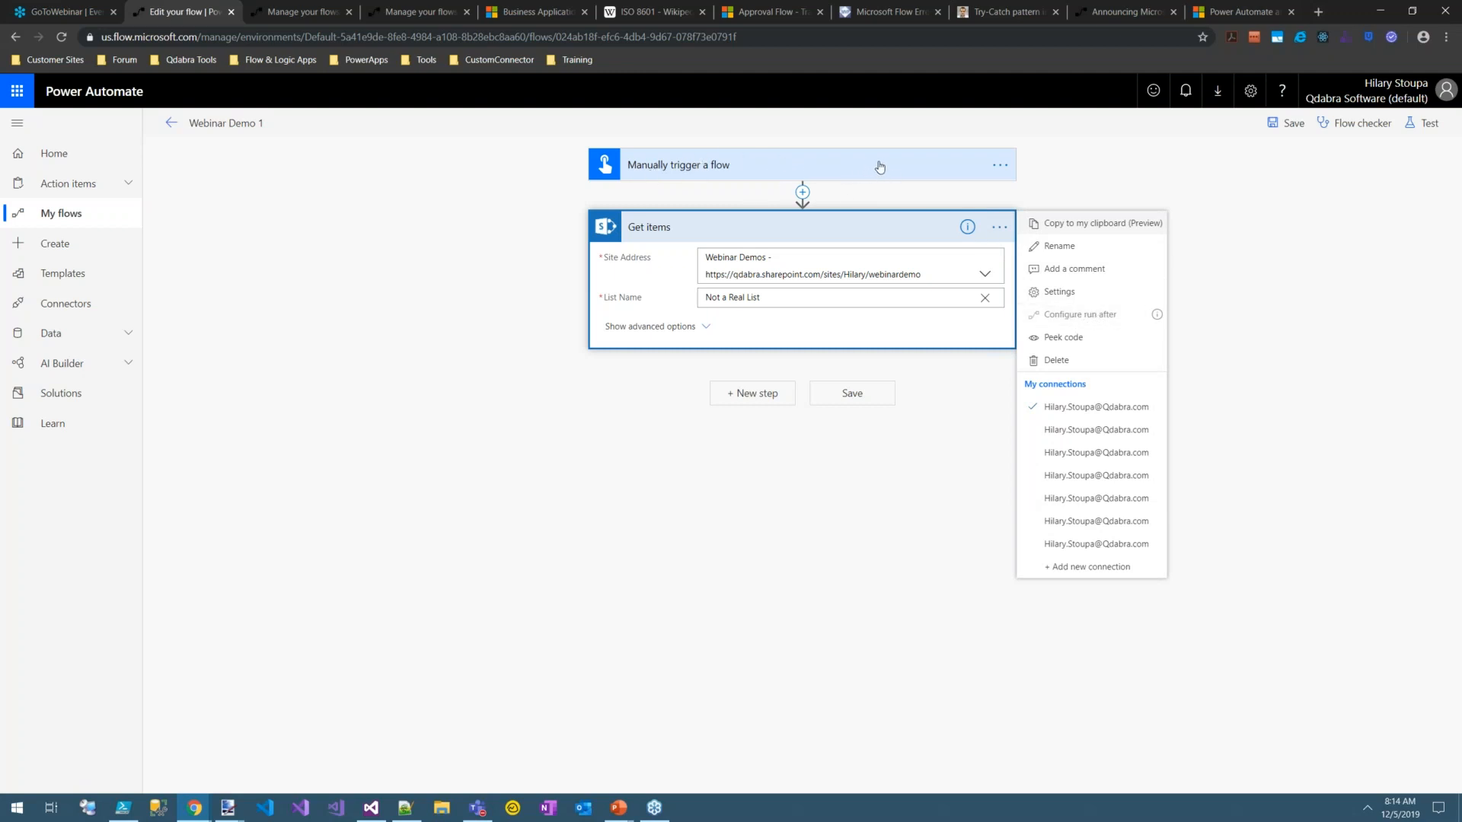
Step: Add a Notifications "Send me an email notification" action after Get items
{"action": "mouse_move", "coordinate": [1158, 321]}
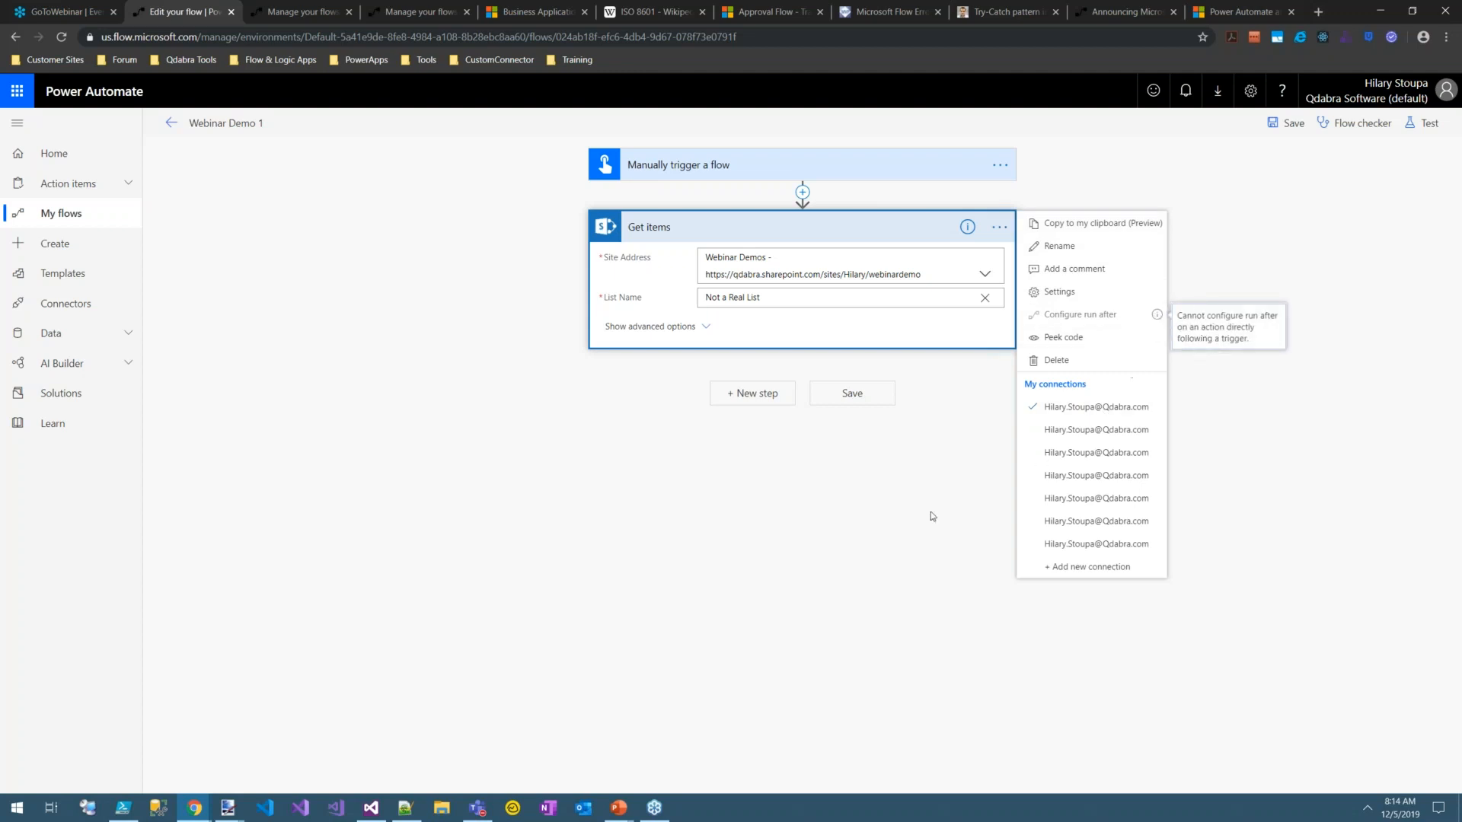
{"action": "left_click", "coordinate": [736, 401]}
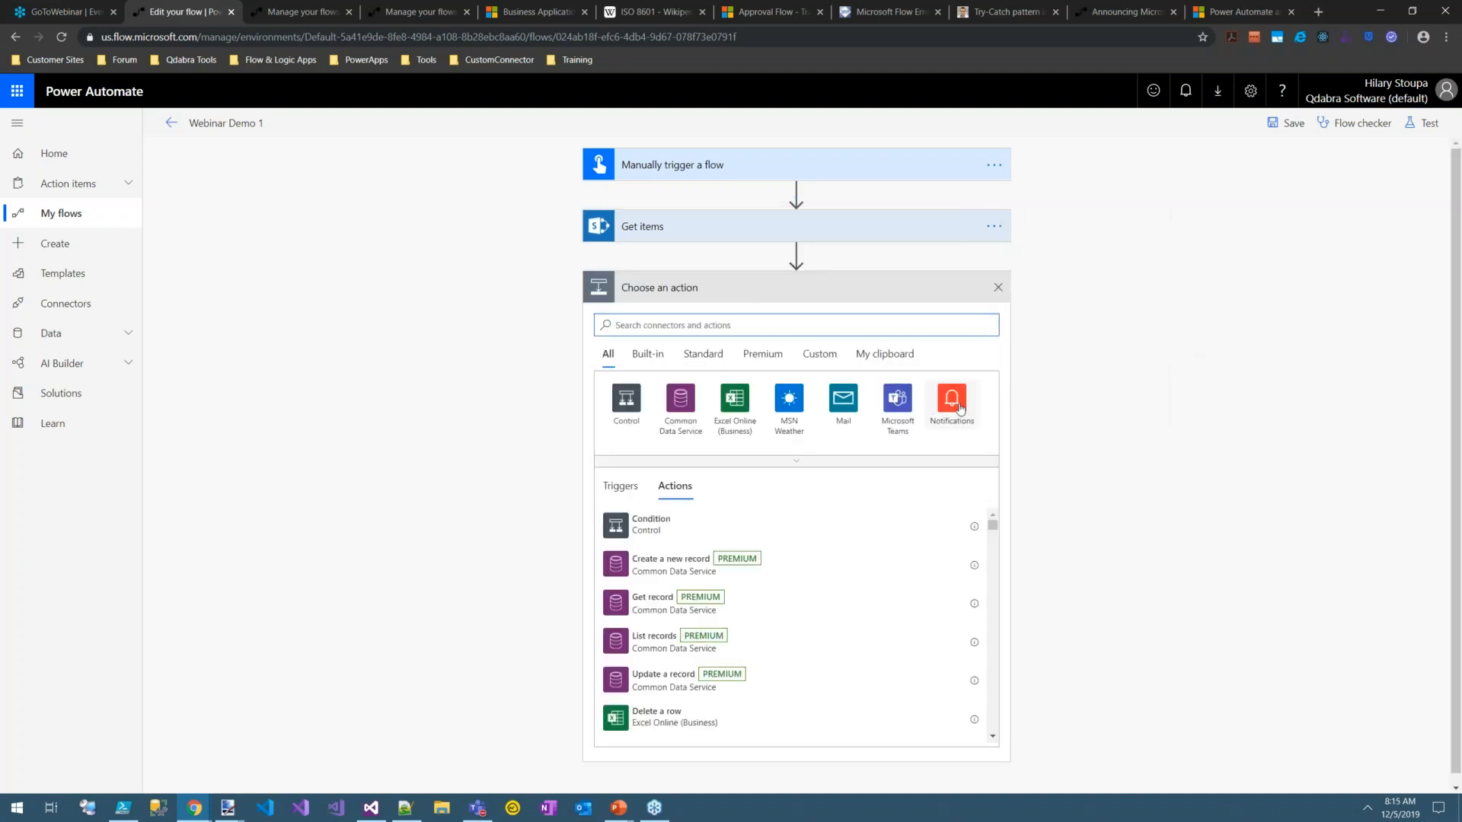
{"action": "left_click", "coordinate": [963, 411]}
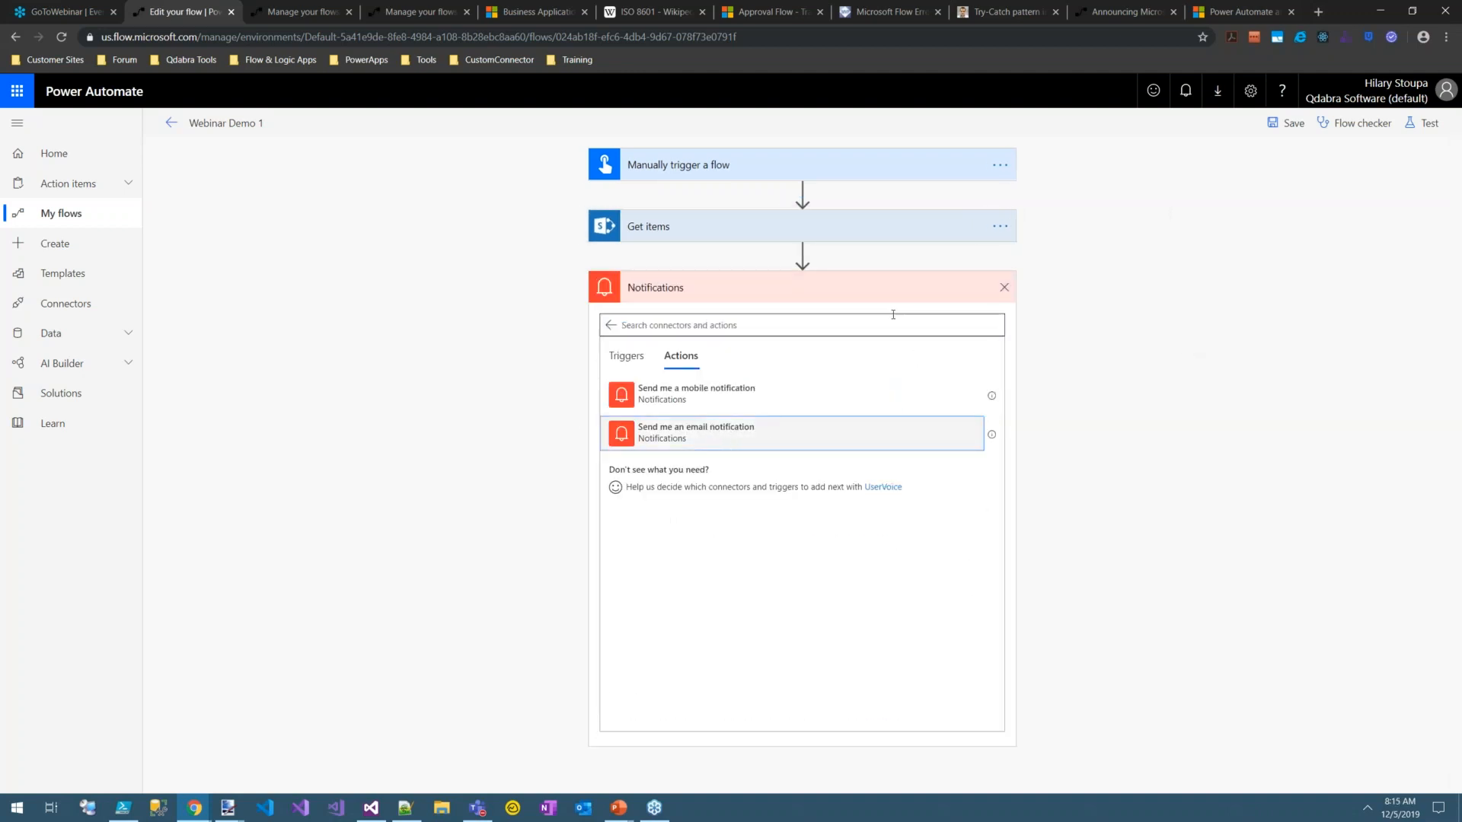
{"action": "left_click", "coordinate": [710, 429]}
Step: Enter "Fail" as both the subject and the body of the email notification
{"action": "left_click", "coordinate": [841, 321]}
{"action": "type", "text": "f"}
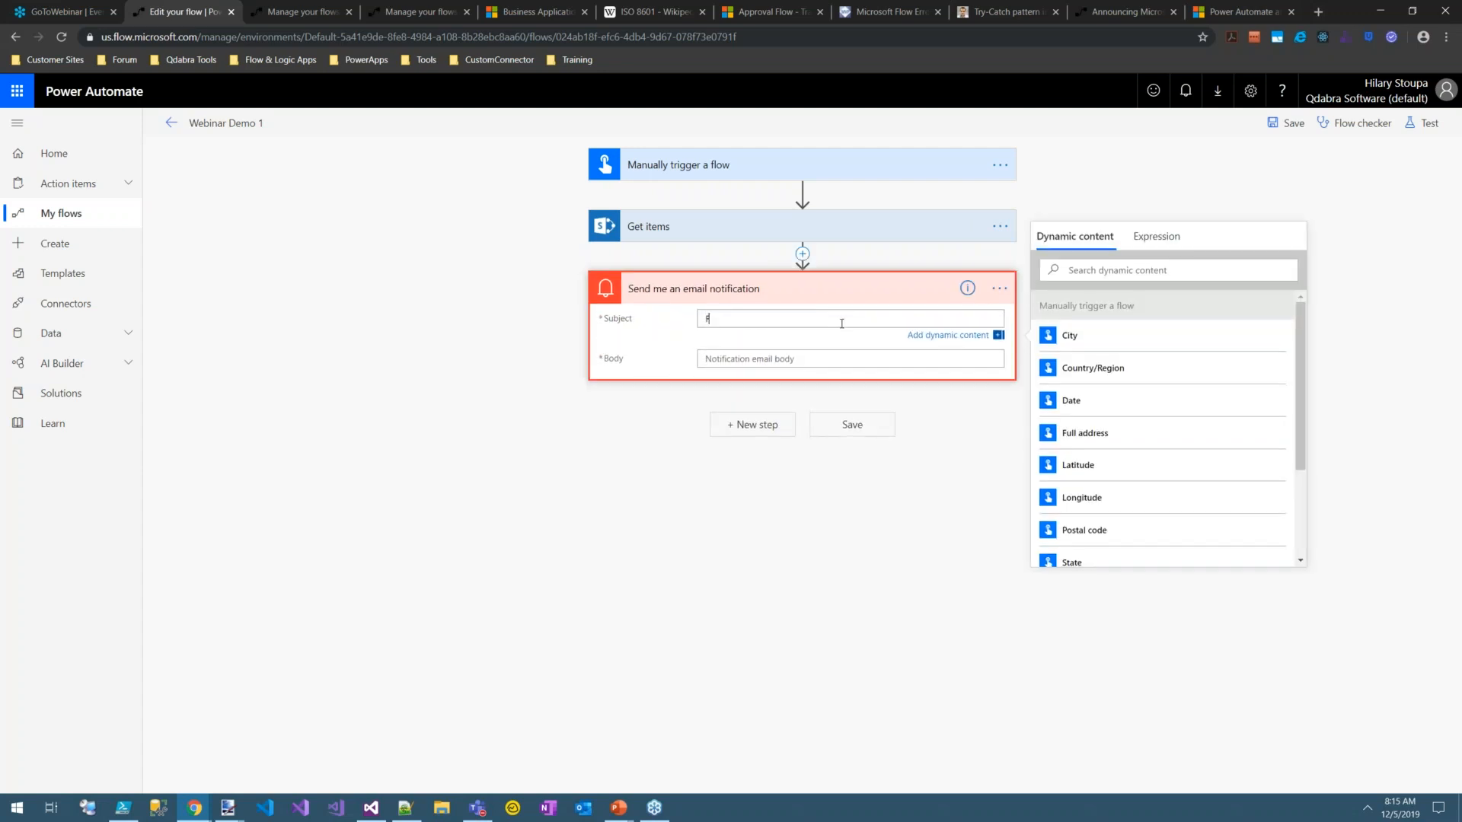
{"action": "key", "text": "Tab"}
{"action": "left_click", "coordinate": [768, 312]}
{"action": "key", "text": "BackSpace"}
{"action": "left_click", "coordinate": [793, 359]}
{"action": "type", "text": "f"}
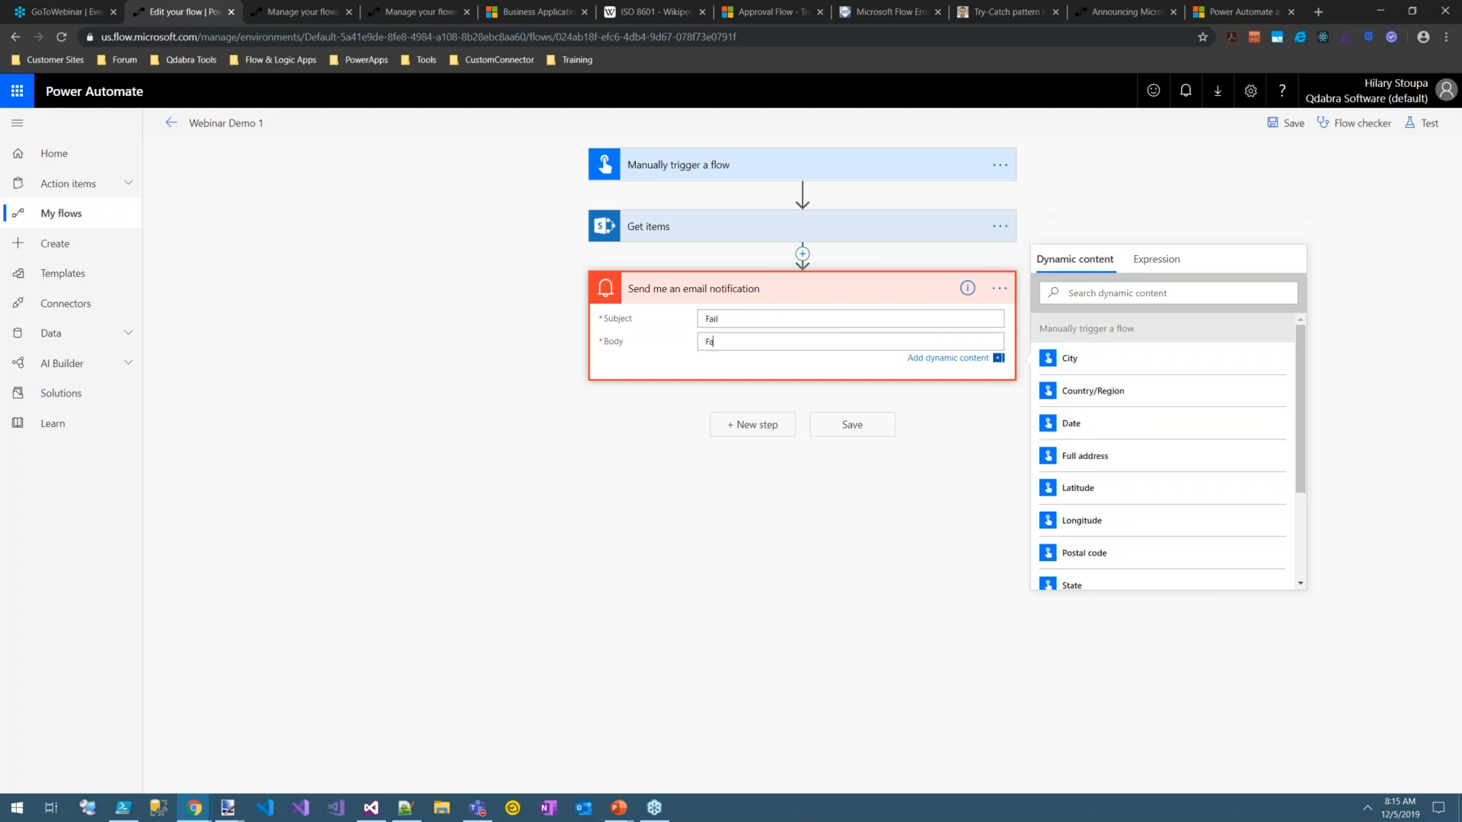
Step: Configure the Fail email notification to run only after Get items has failed or has timed out
{"action": "left_click", "coordinate": [1000, 288]}
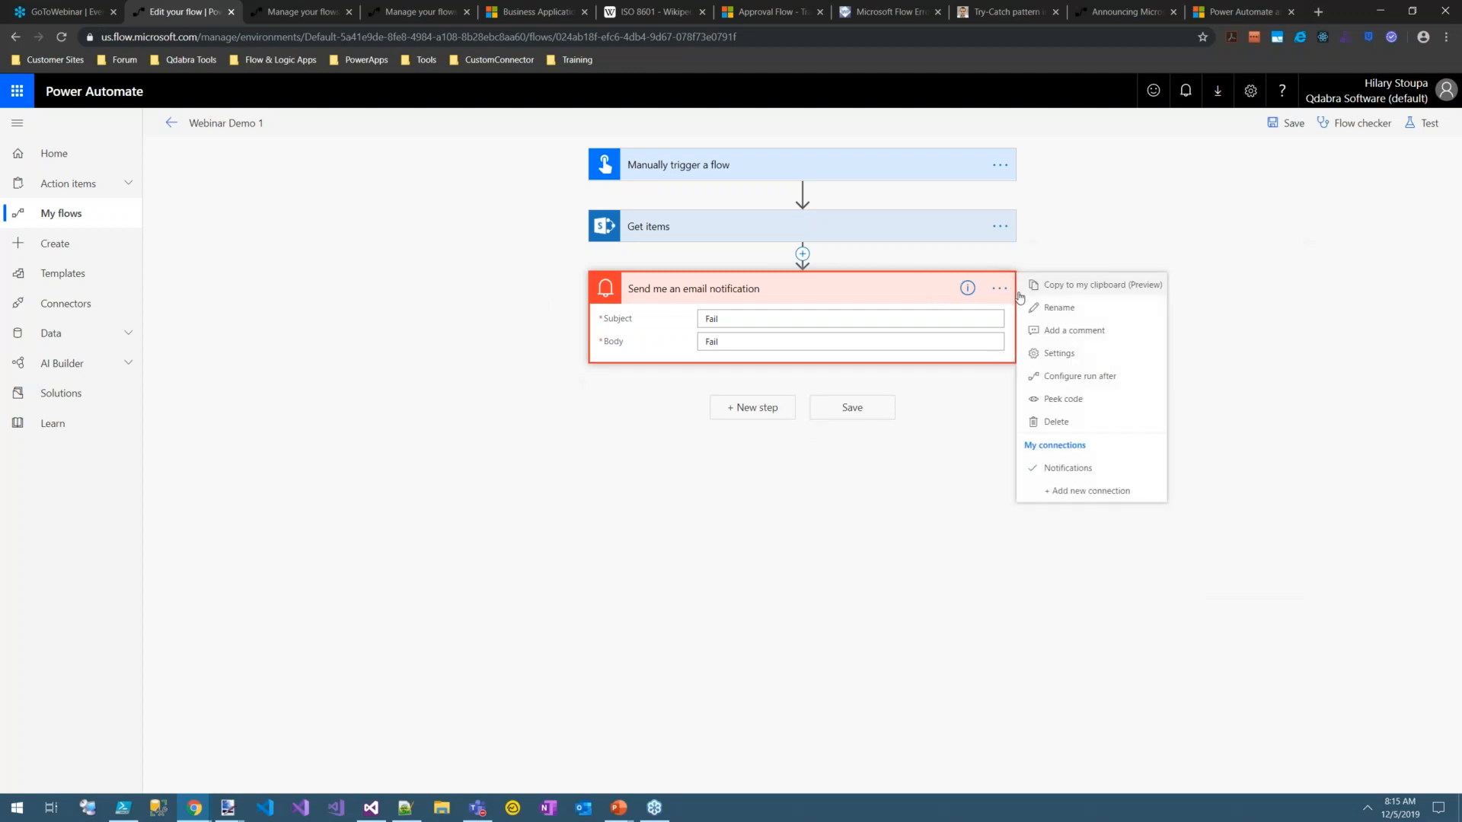
{"action": "left_click", "coordinate": [1077, 377]}
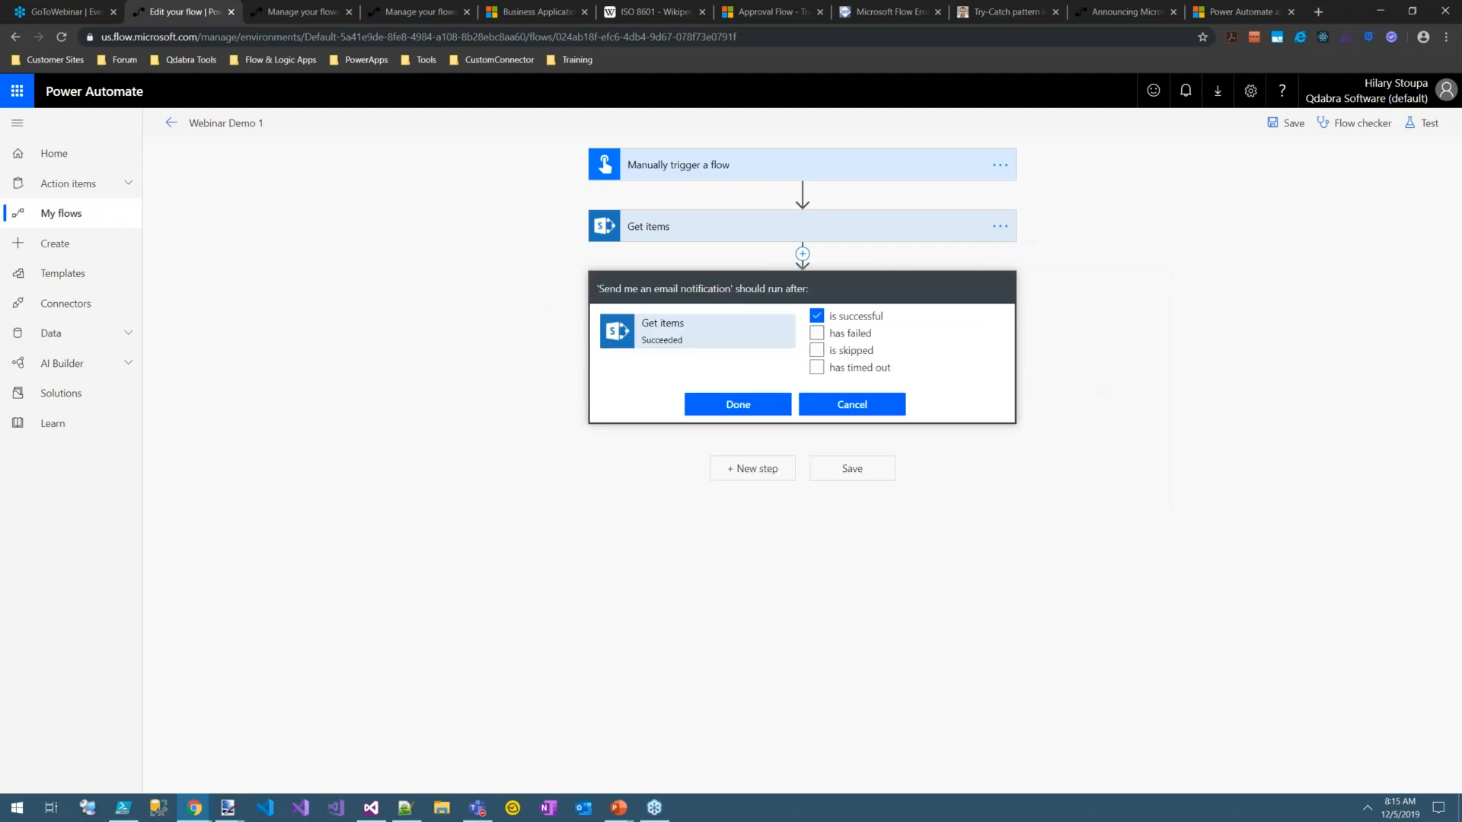
{"action": "left_click", "coordinate": [817, 316]}
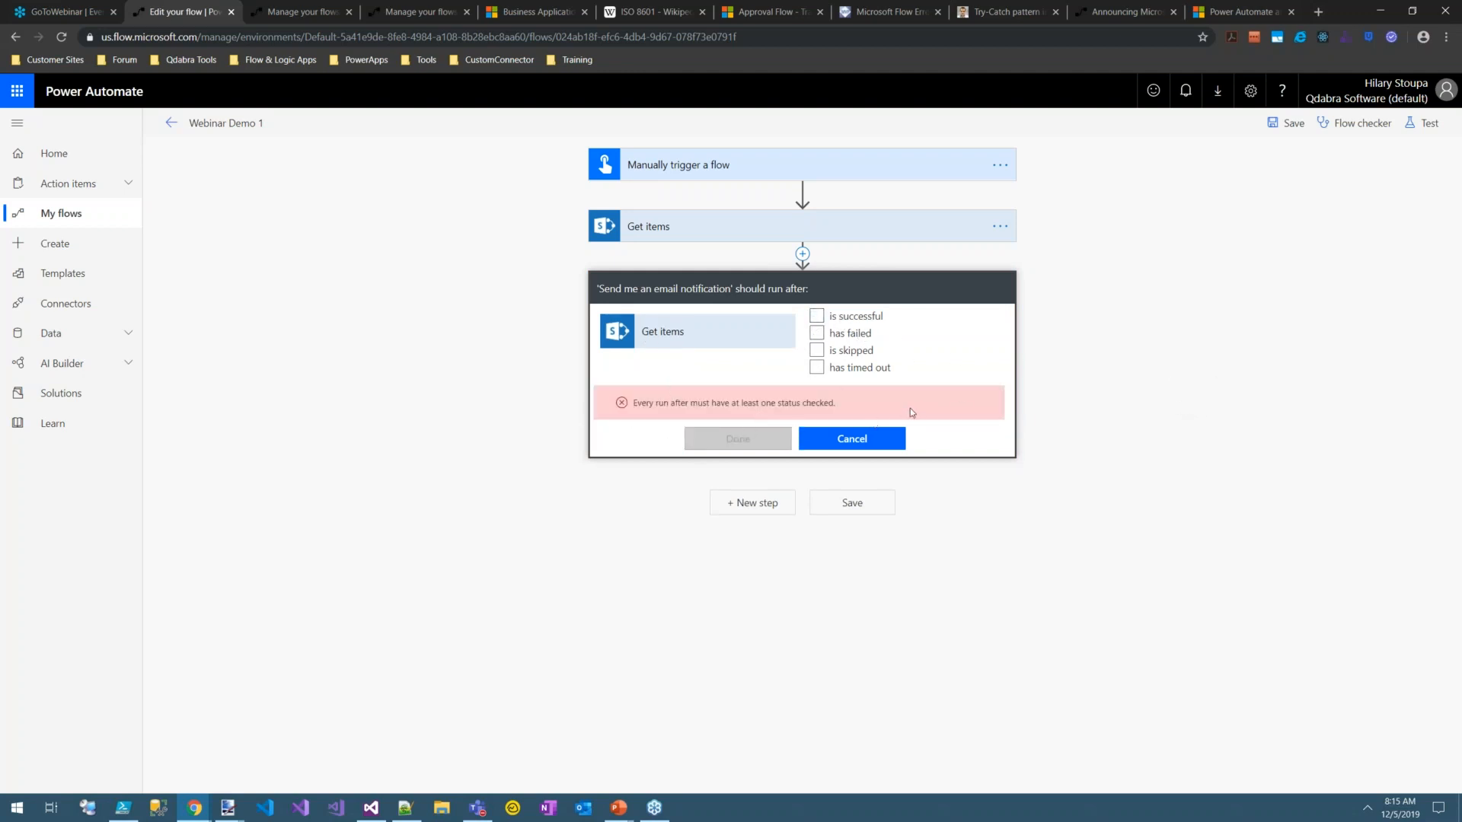
{"action": "left_click", "coordinate": [817, 333]}
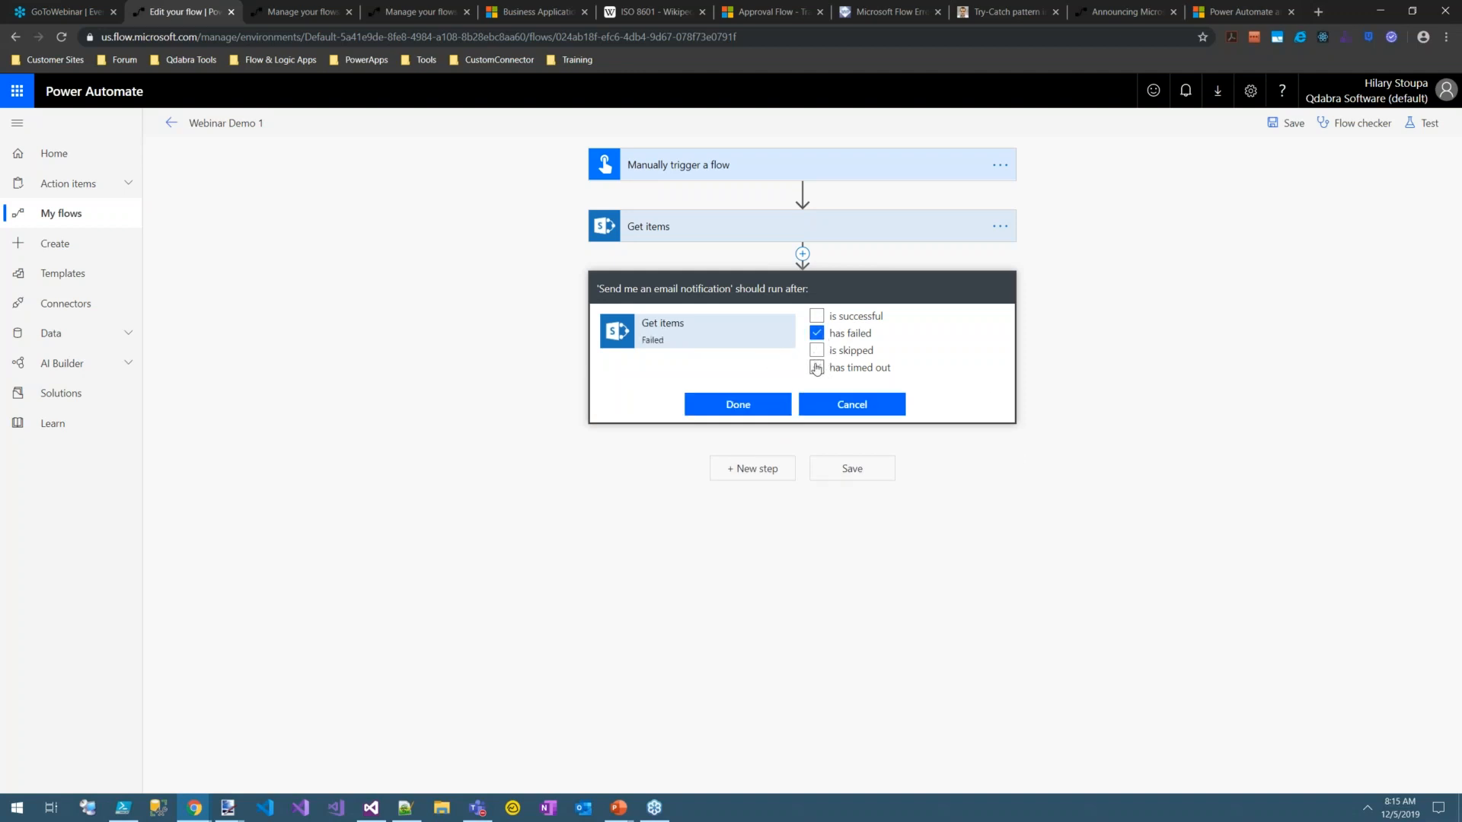
{"action": "left_click", "coordinate": [816, 367]}
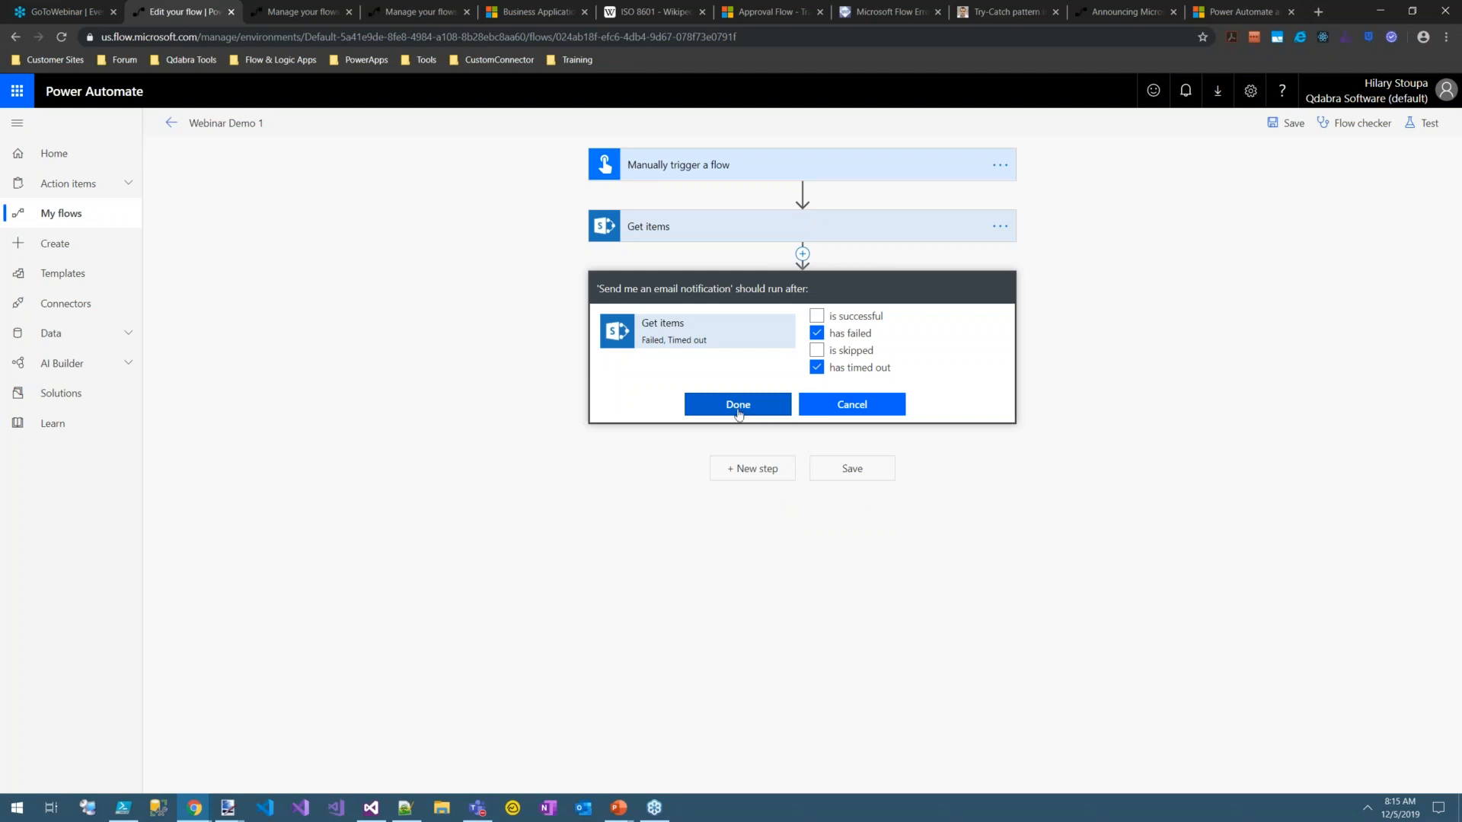
{"action": "left_click", "coordinate": [765, 407]}
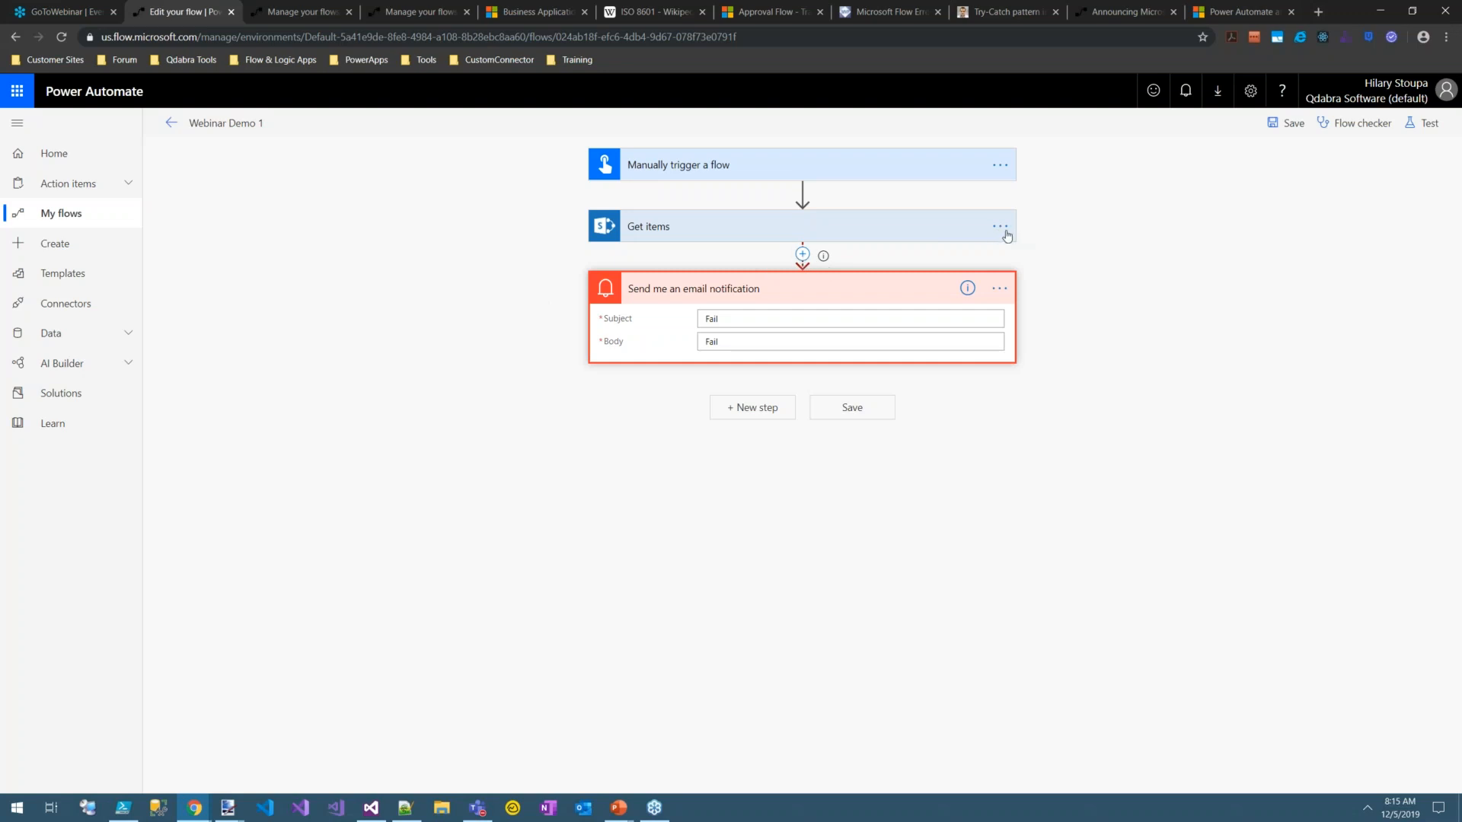
Step: Add a parallel branch after Get items with a "Send me an email notification" action whose subject and body are "Success"
{"action": "left_click", "coordinate": [802, 254]}
{"action": "left_click", "coordinate": [821, 298]}
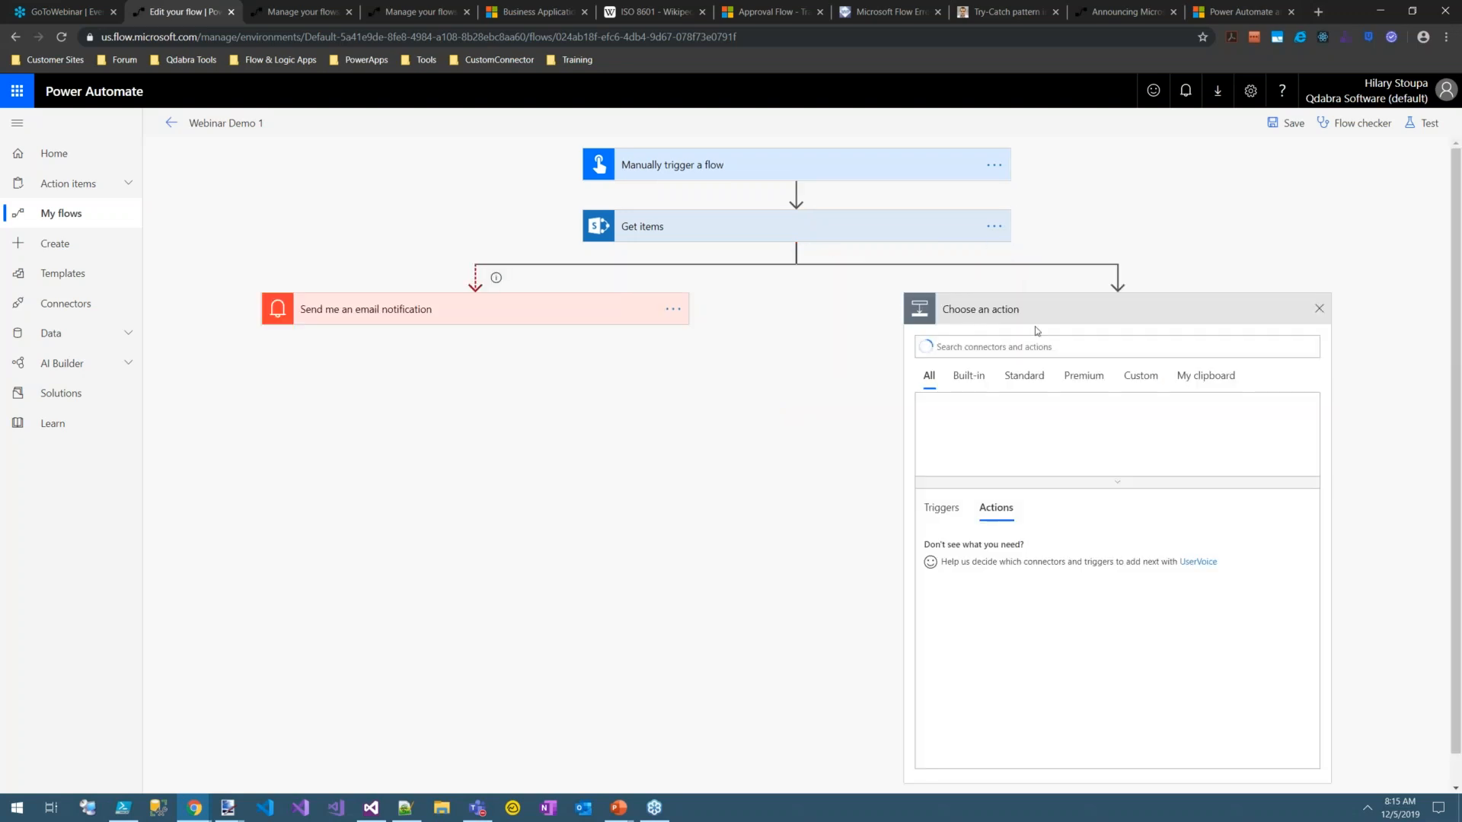
{"action": "left_click", "coordinate": [1270, 423]}
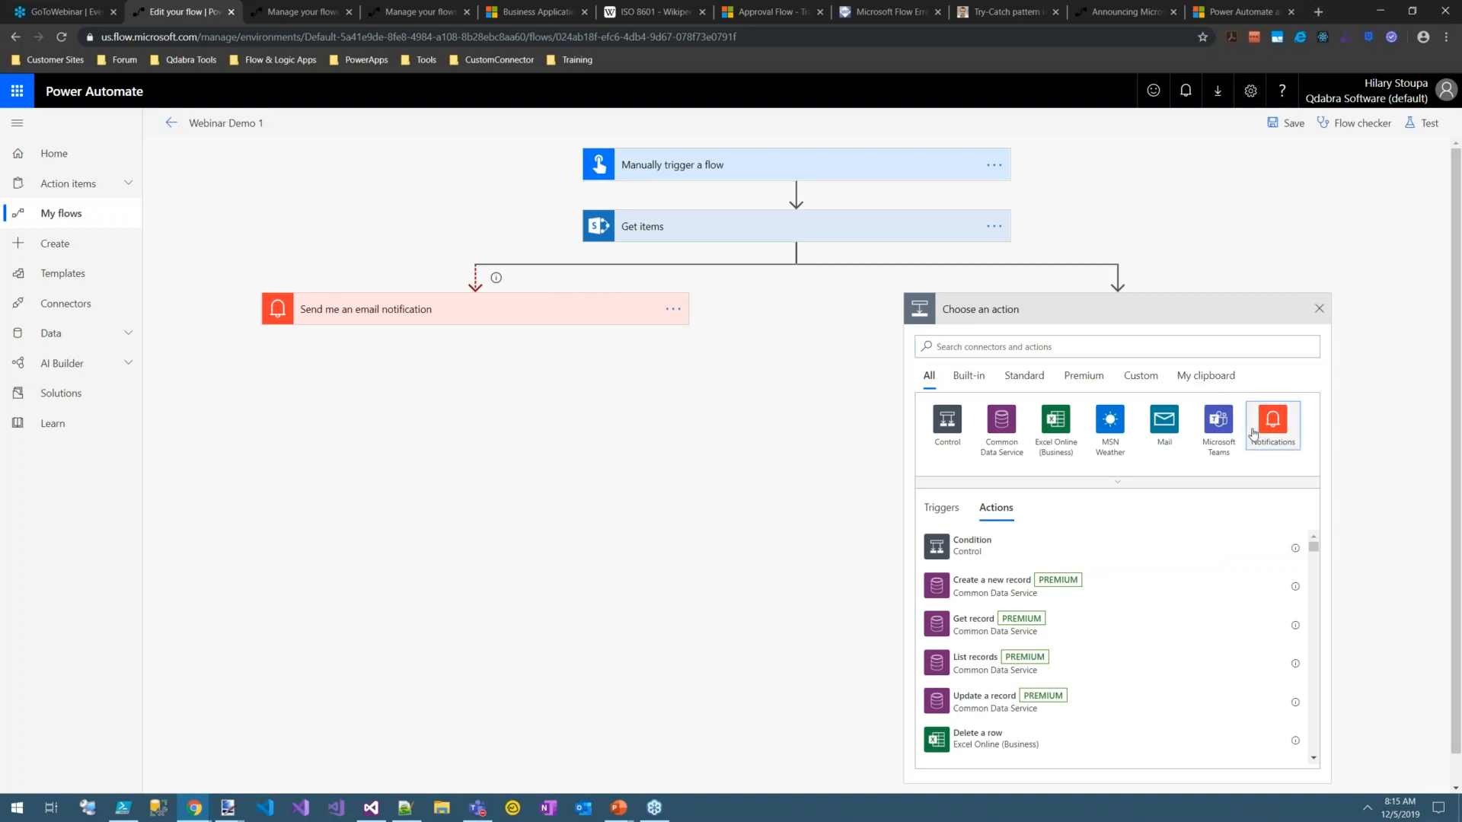
{"action": "left_click", "coordinate": [986, 459]}
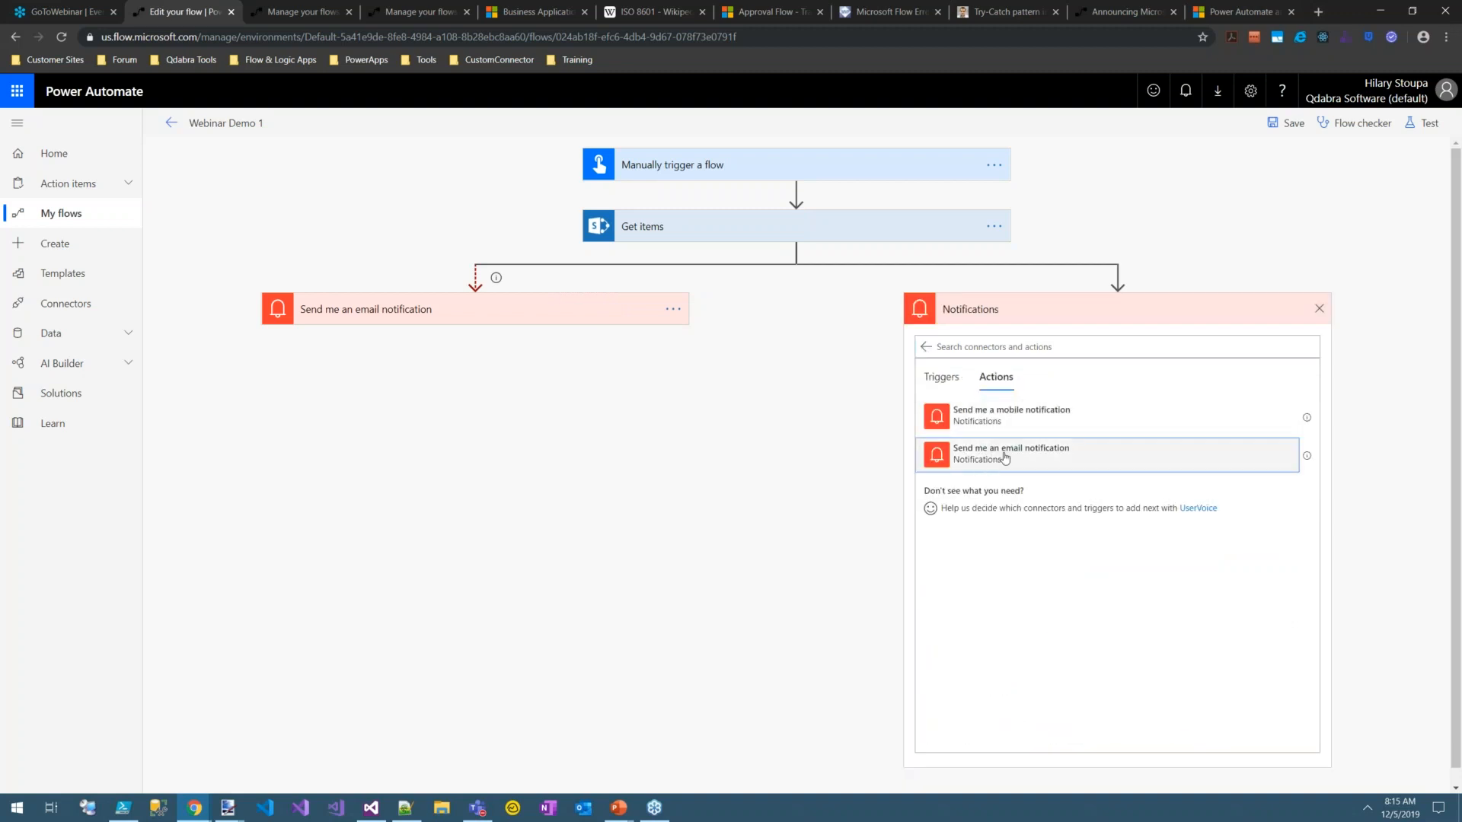
{"action": "left_click", "coordinate": [1077, 342]}
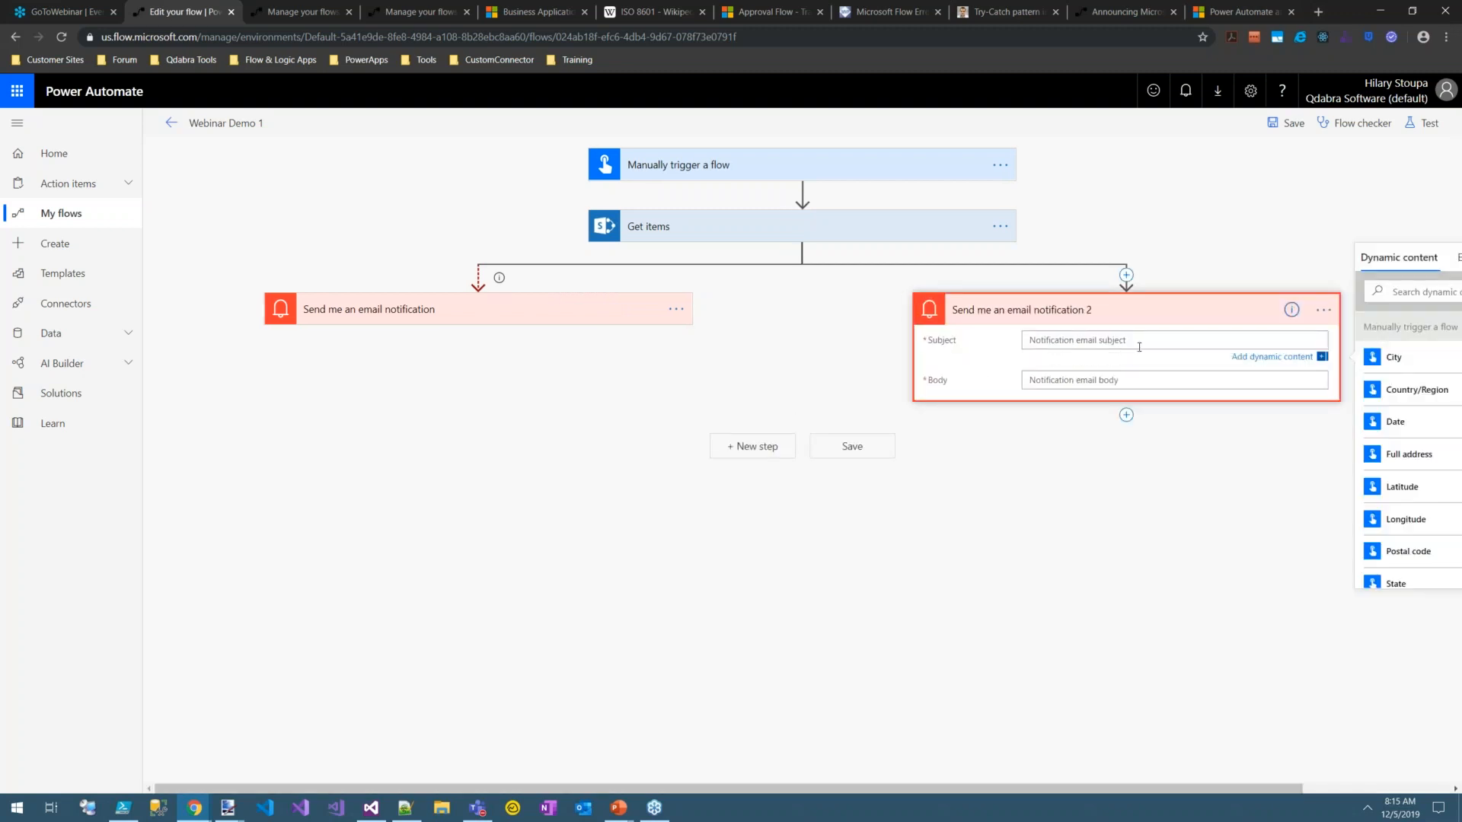
{"action": "type", "text": "SS"}
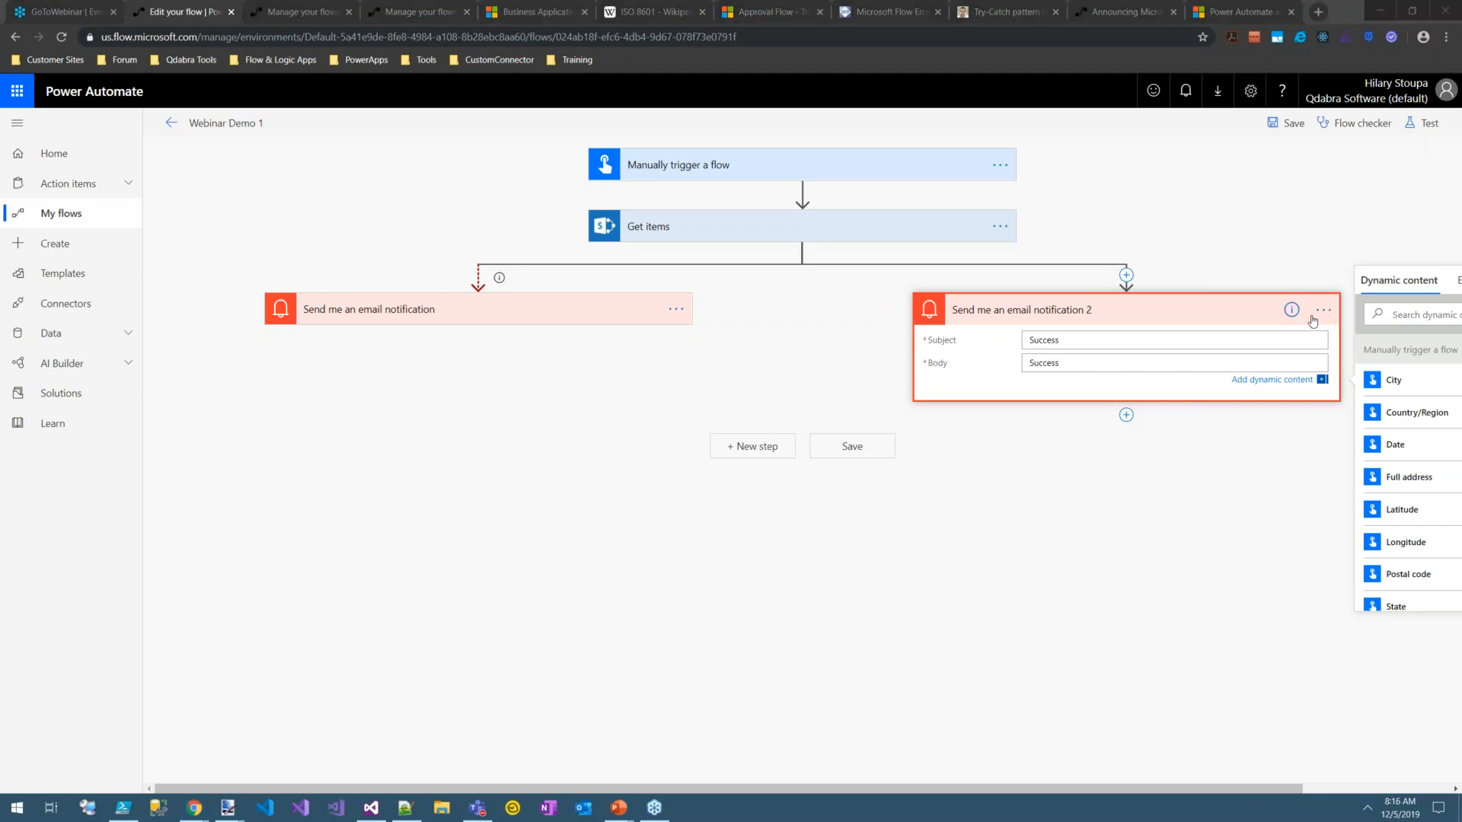
Step: Configure the Success email notification to run after Get items is successful, and collapse its card
{"action": "left_click", "coordinate": [1323, 312]}
{"action": "left_click", "coordinate": [1322, 312]}
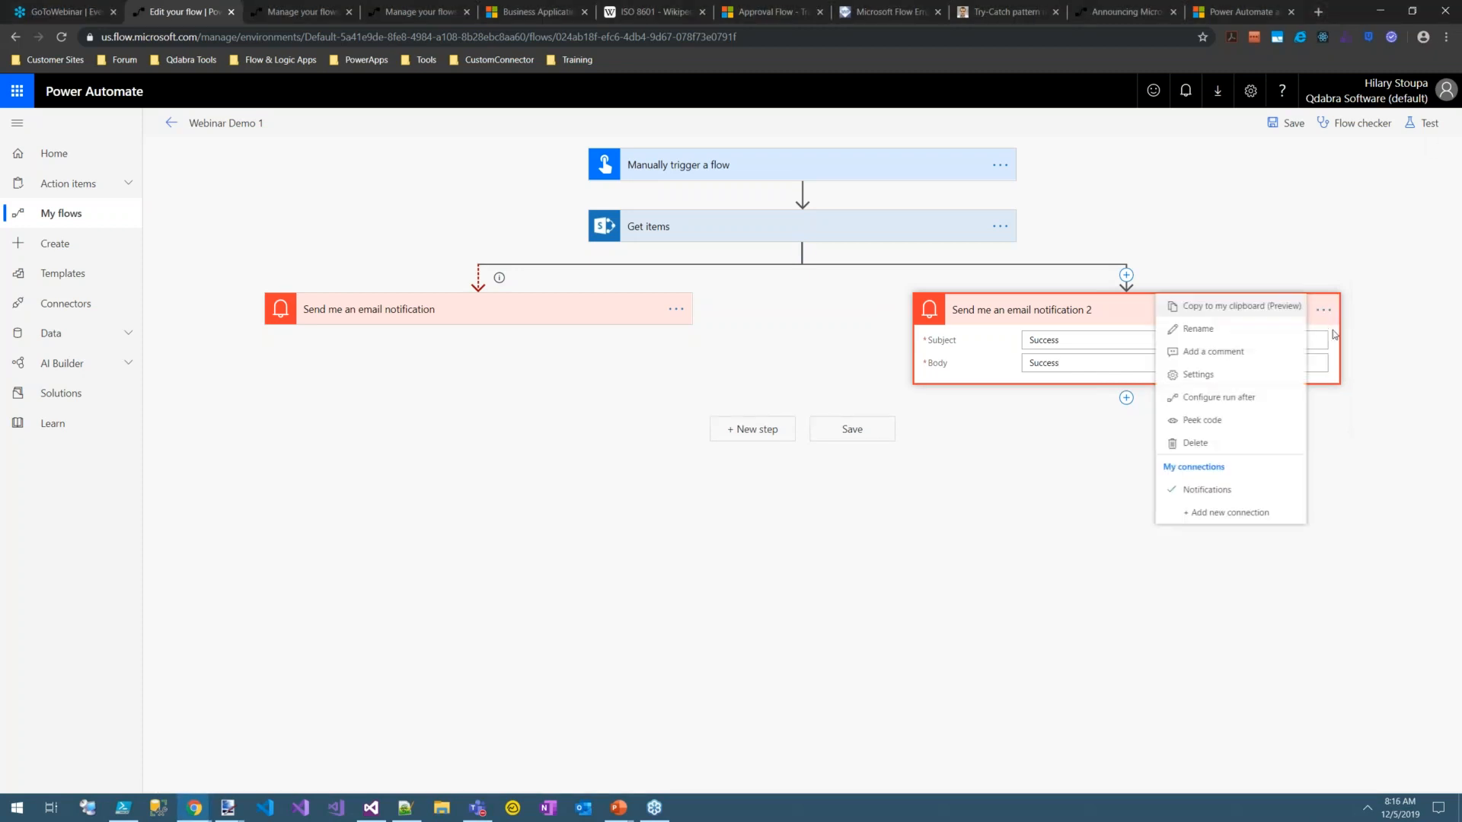
{"action": "left_click", "coordinate": [1202, 395]}
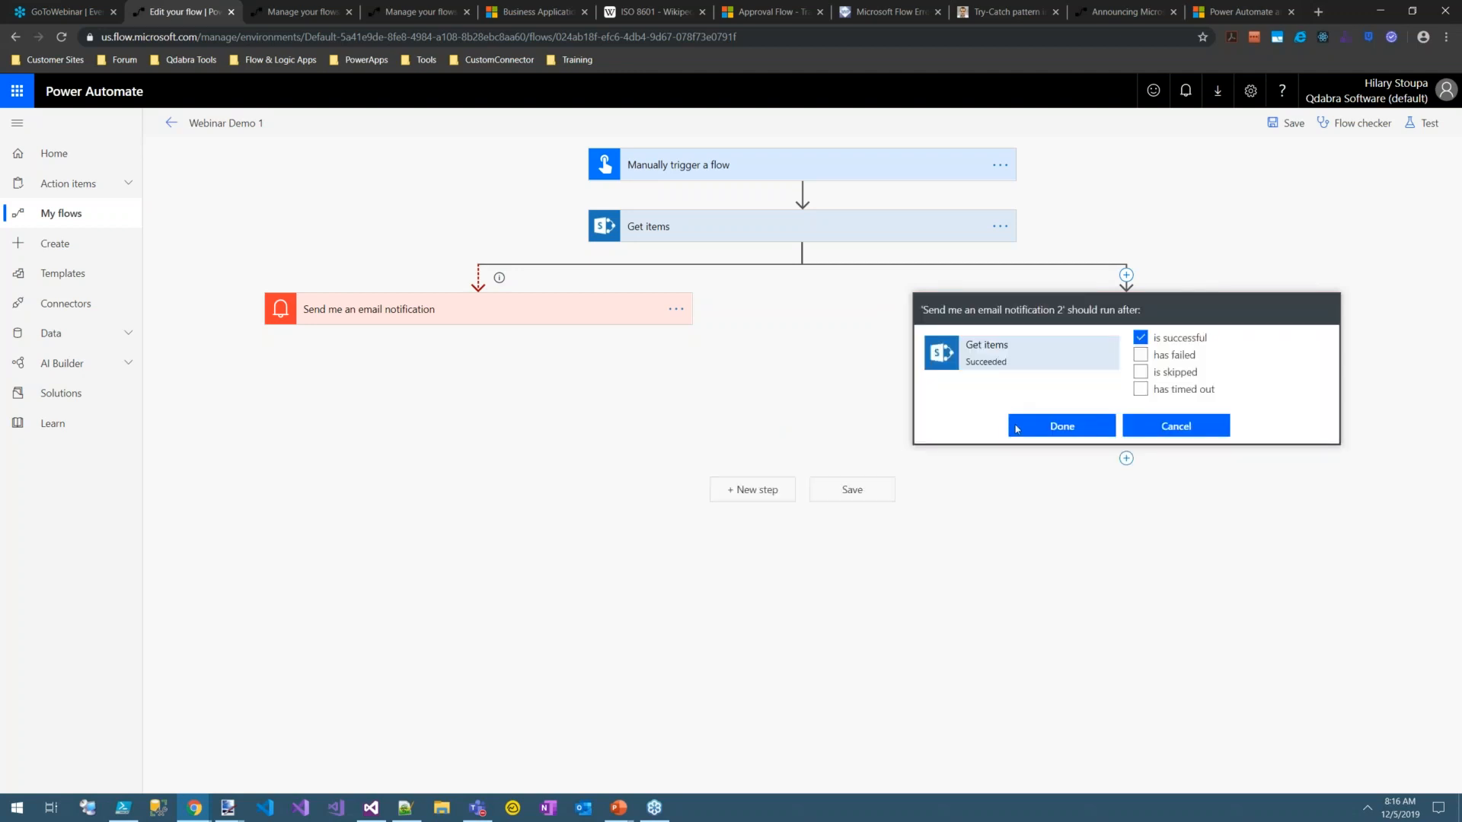
{"action": "left_click", "coordinate": [1141, 372]}
{"action": "left_click", "coordinate": [1068, 428]}
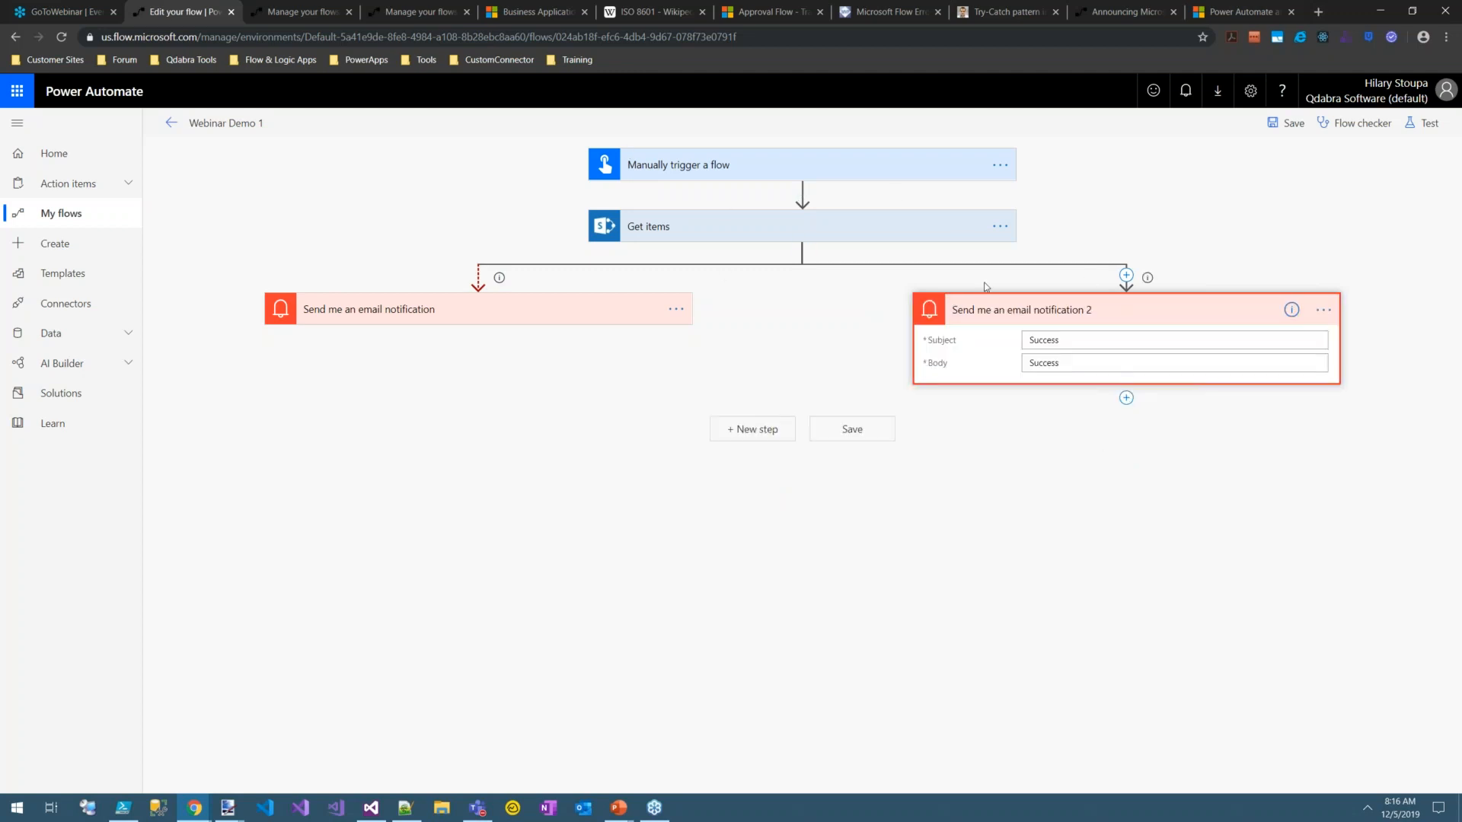
{"action": "left_click", "coordinate": [1103, 323]}
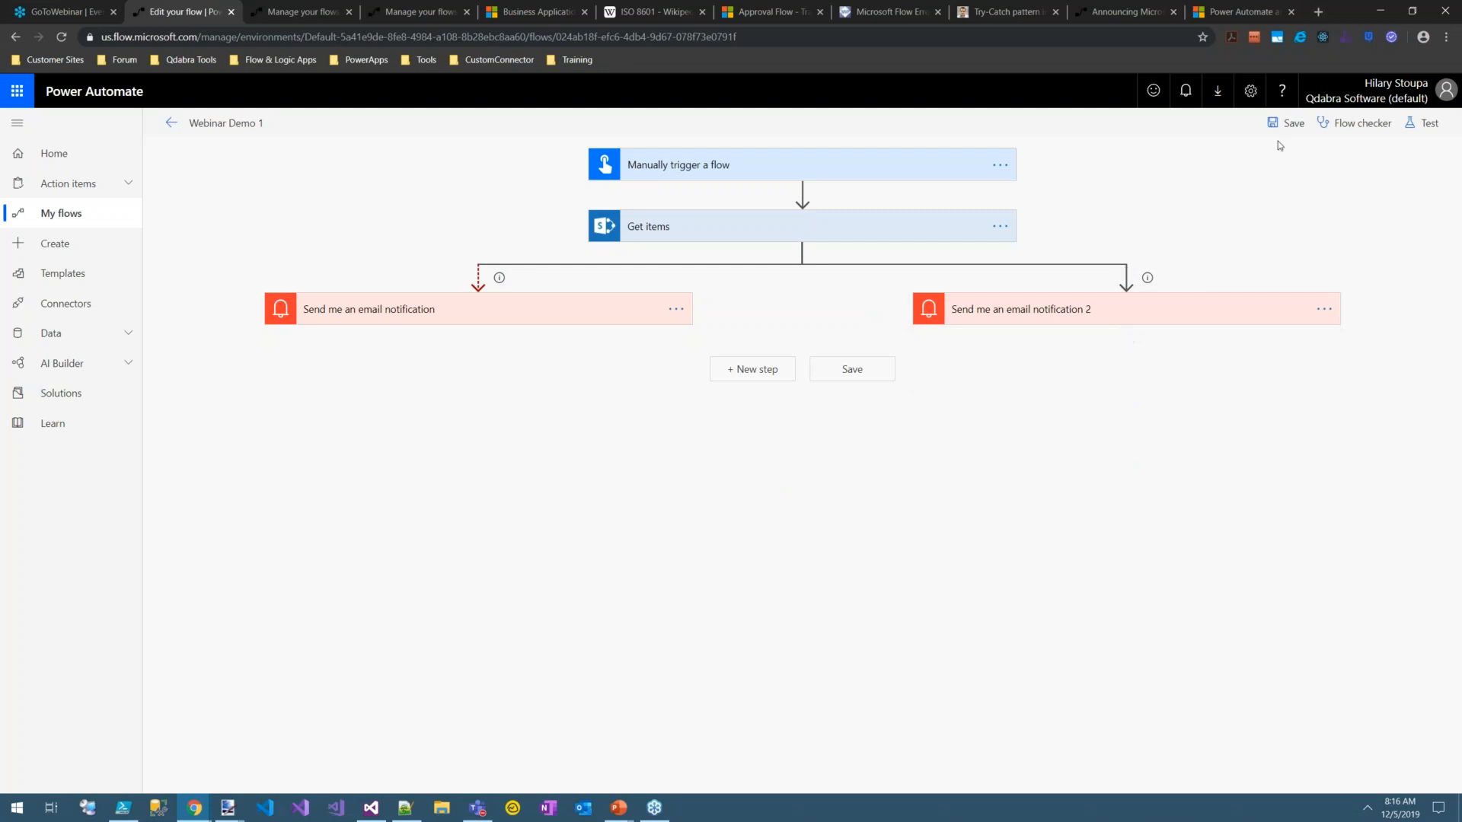
Step: Save the flow and run a test of it, performing the trigger action manually
{"action": "left_click", "coordinate": [1286, 123]}
{"action": "left_click", "coordinate": [1429, 124]}
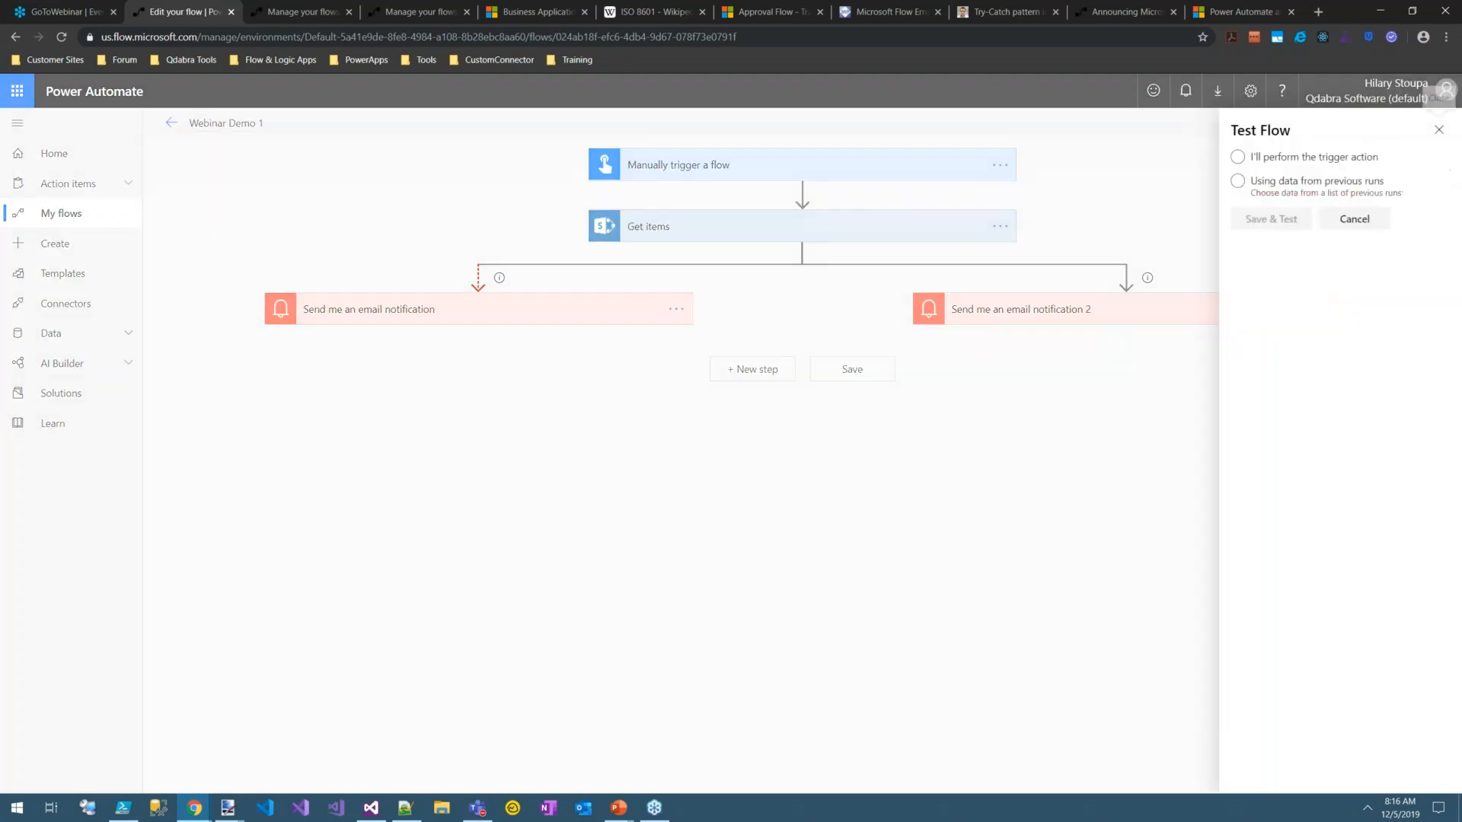
{"action": "left_click", "coordinate": [1237, 157]}
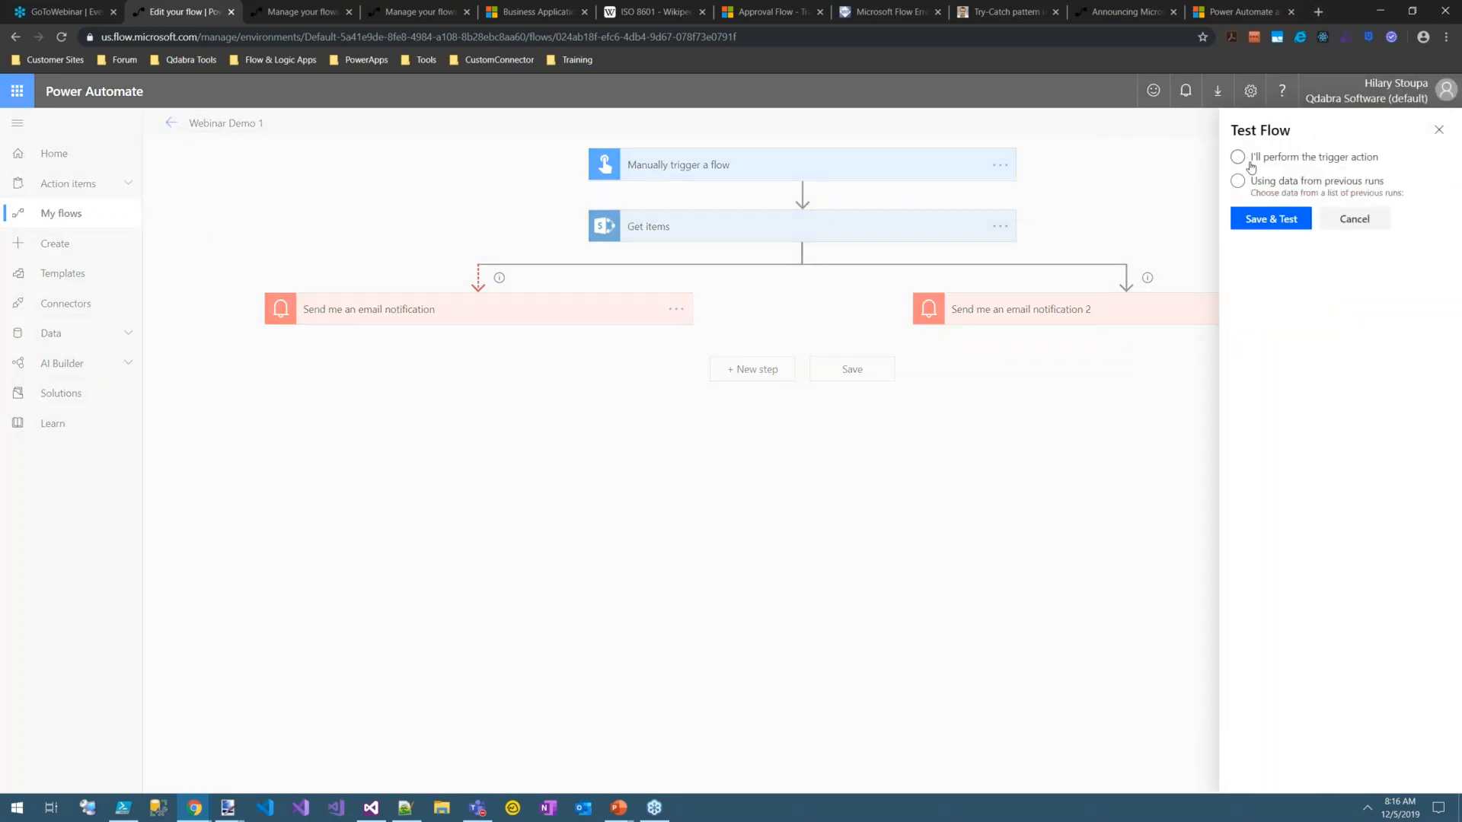
{"action": "left_click", "coordinate": [1280, 217]}
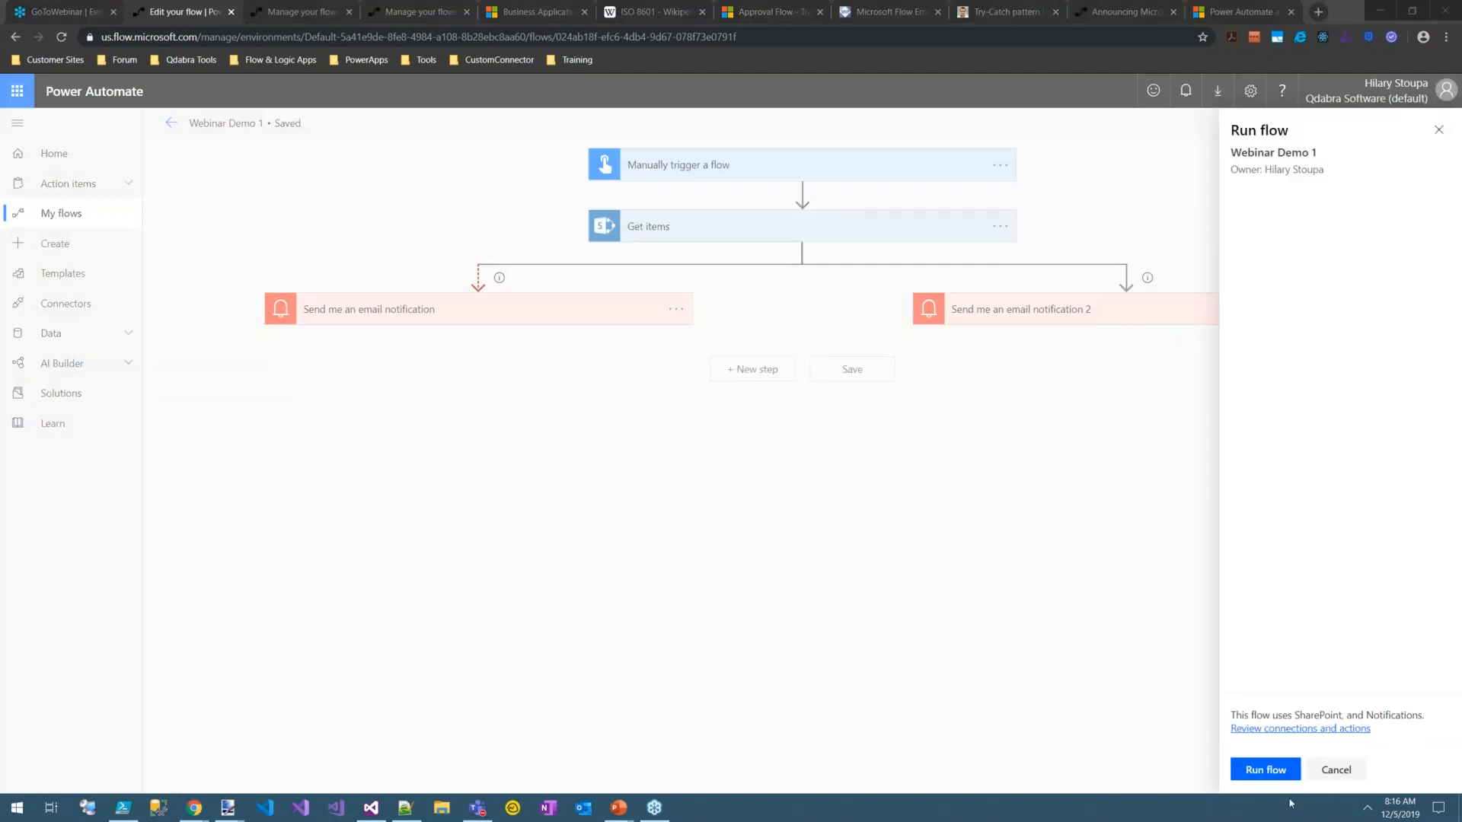
{"action": "left_click", "coordinate": [1266, 770]}
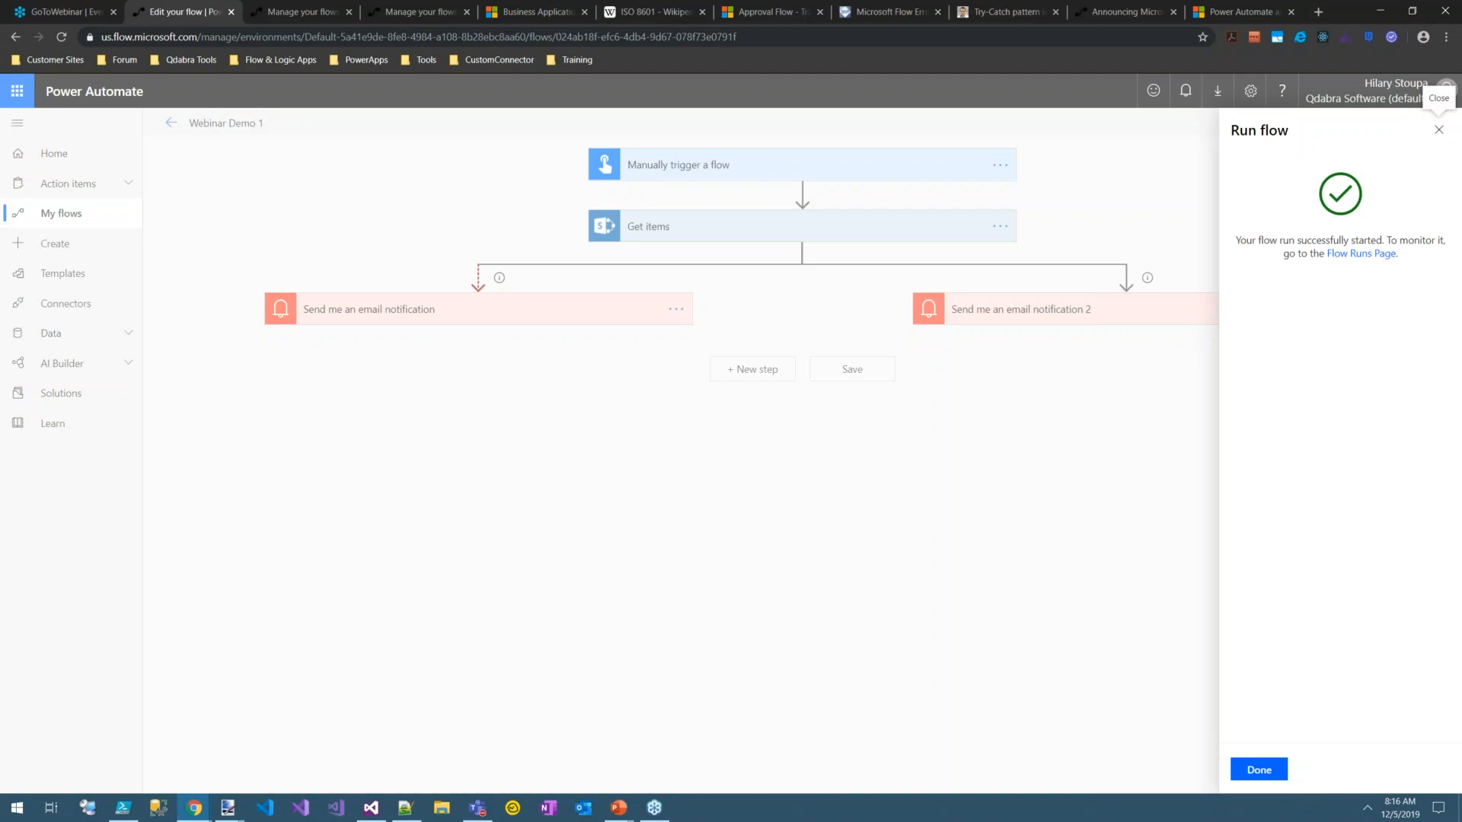
{"action": "left_click", "coordinate": [1259, 770]}
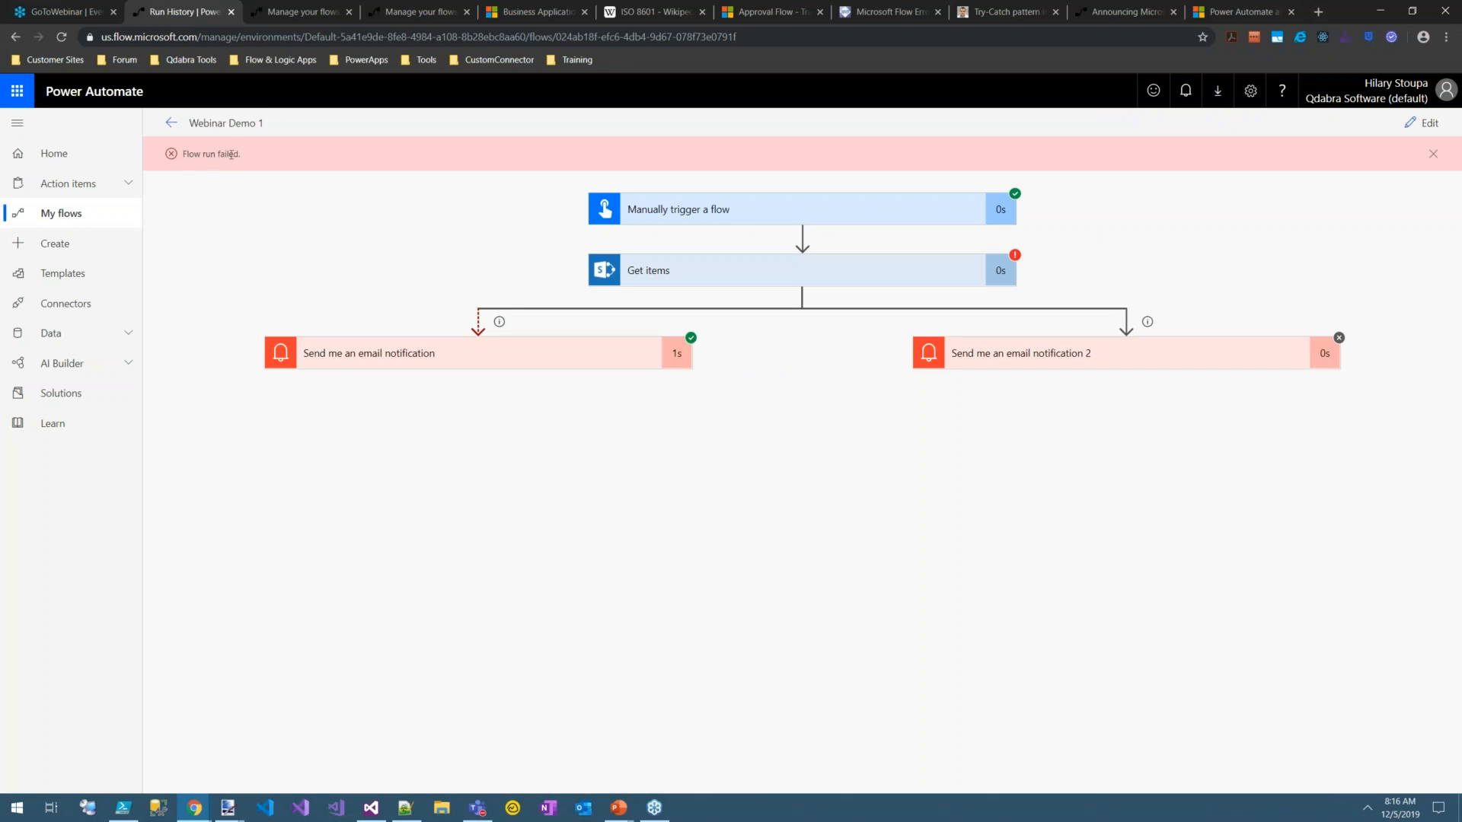
Step: Examine the run details of the Fail email notification and the Get items action
{"action": "left_click", "coordinate": [435, 364]}
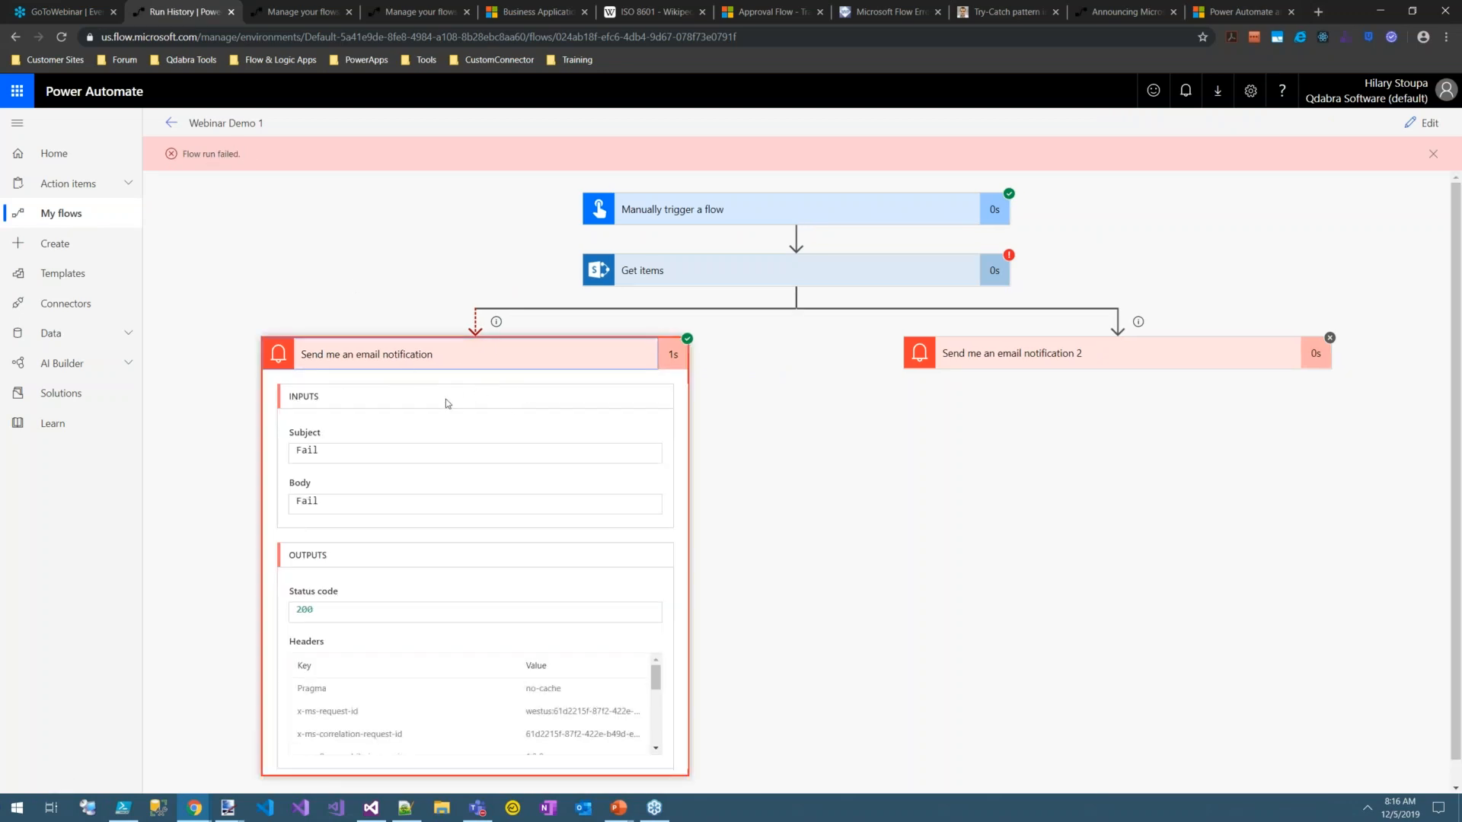
{"action": "left_click", "coordinate": [883, 274]}
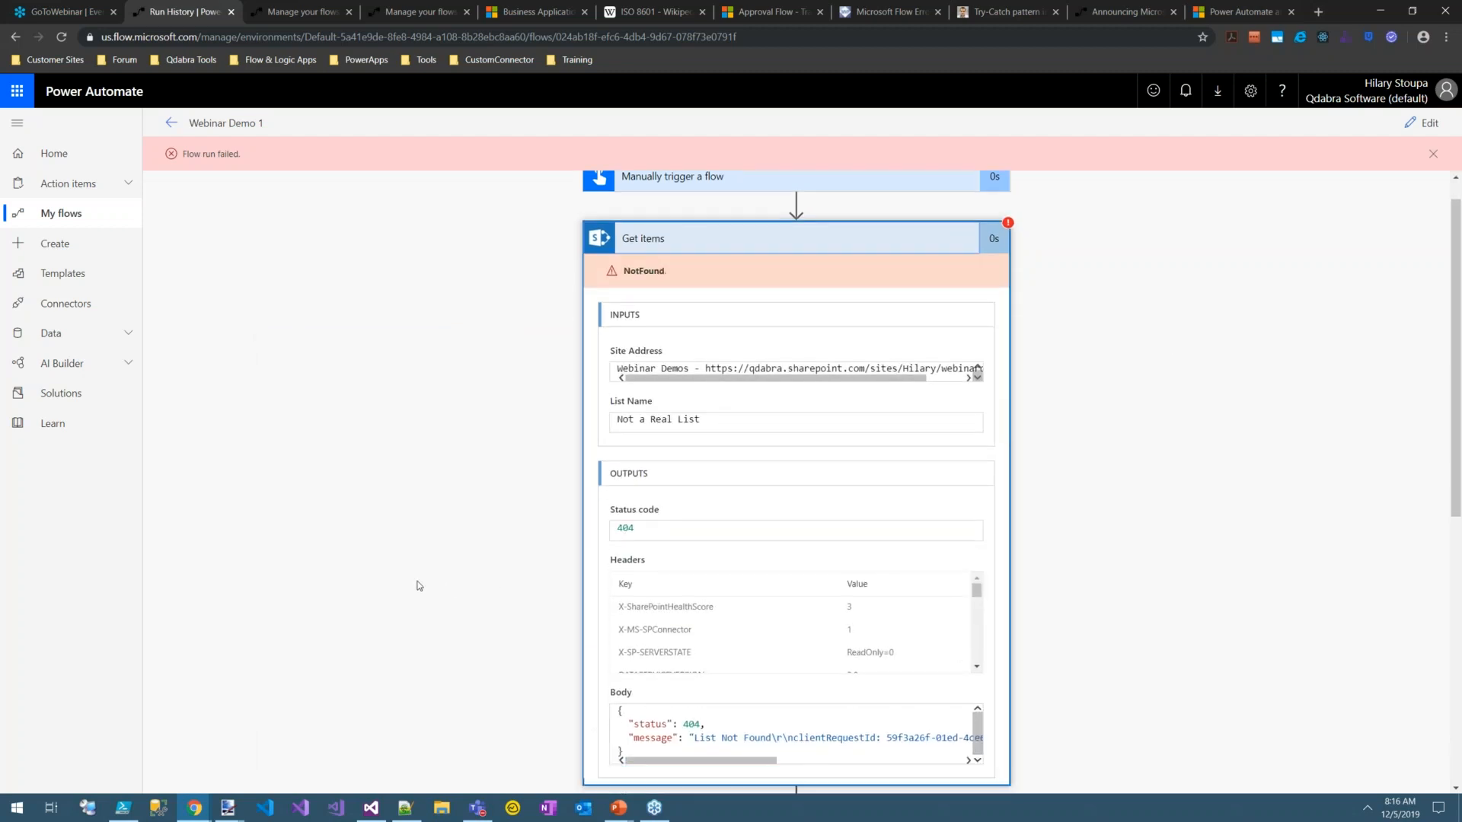
{"action": "scroll", "coordinate": [418, 587], "scroll_direction": "down", "scroll_amount": 7}
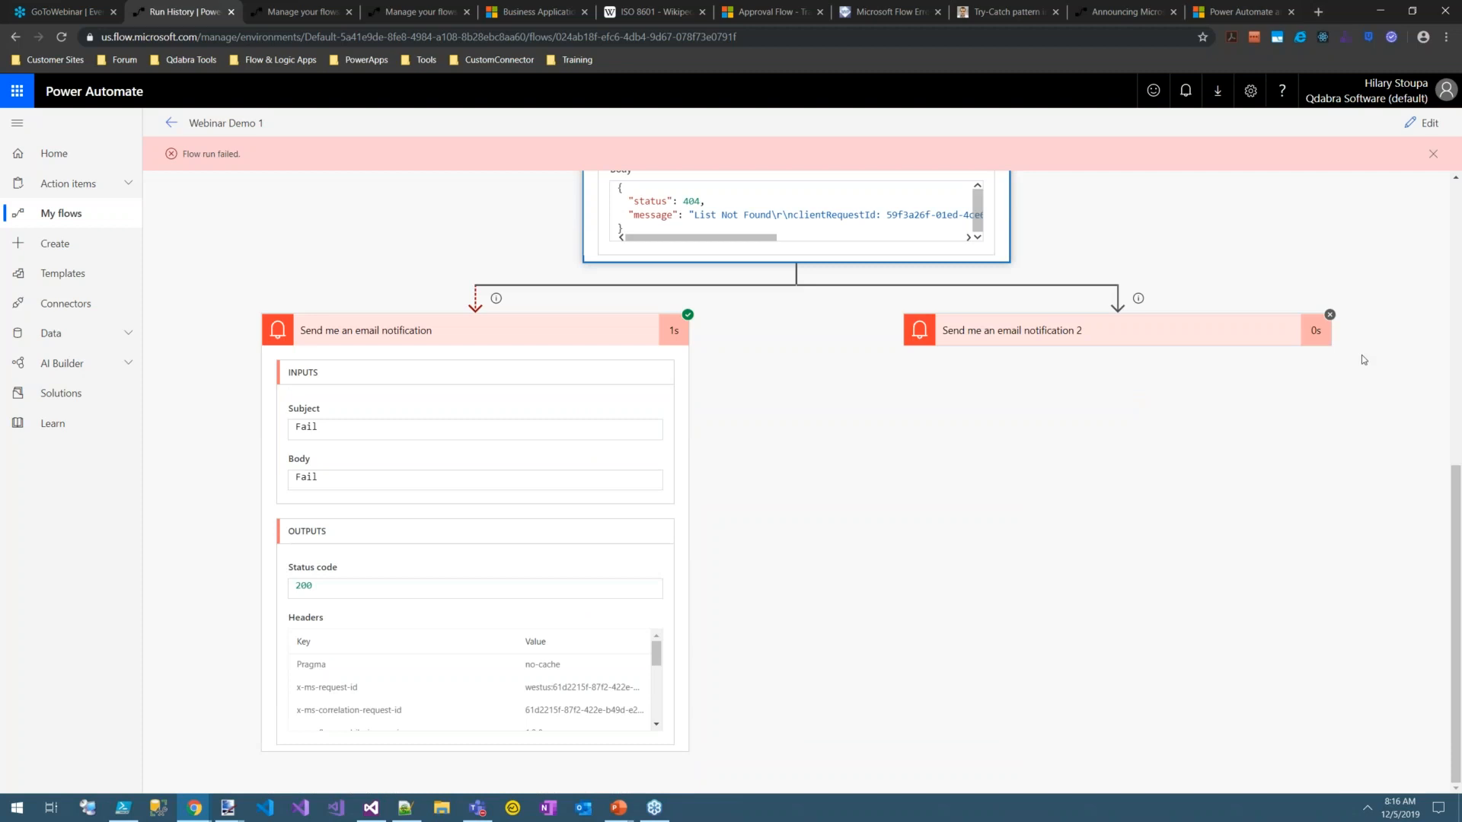
Step: Return the flow to editing, open the settings of Get items, and check the format required for the timeout duration
{"action": "left_click", "coordinate": [1422, 123]}
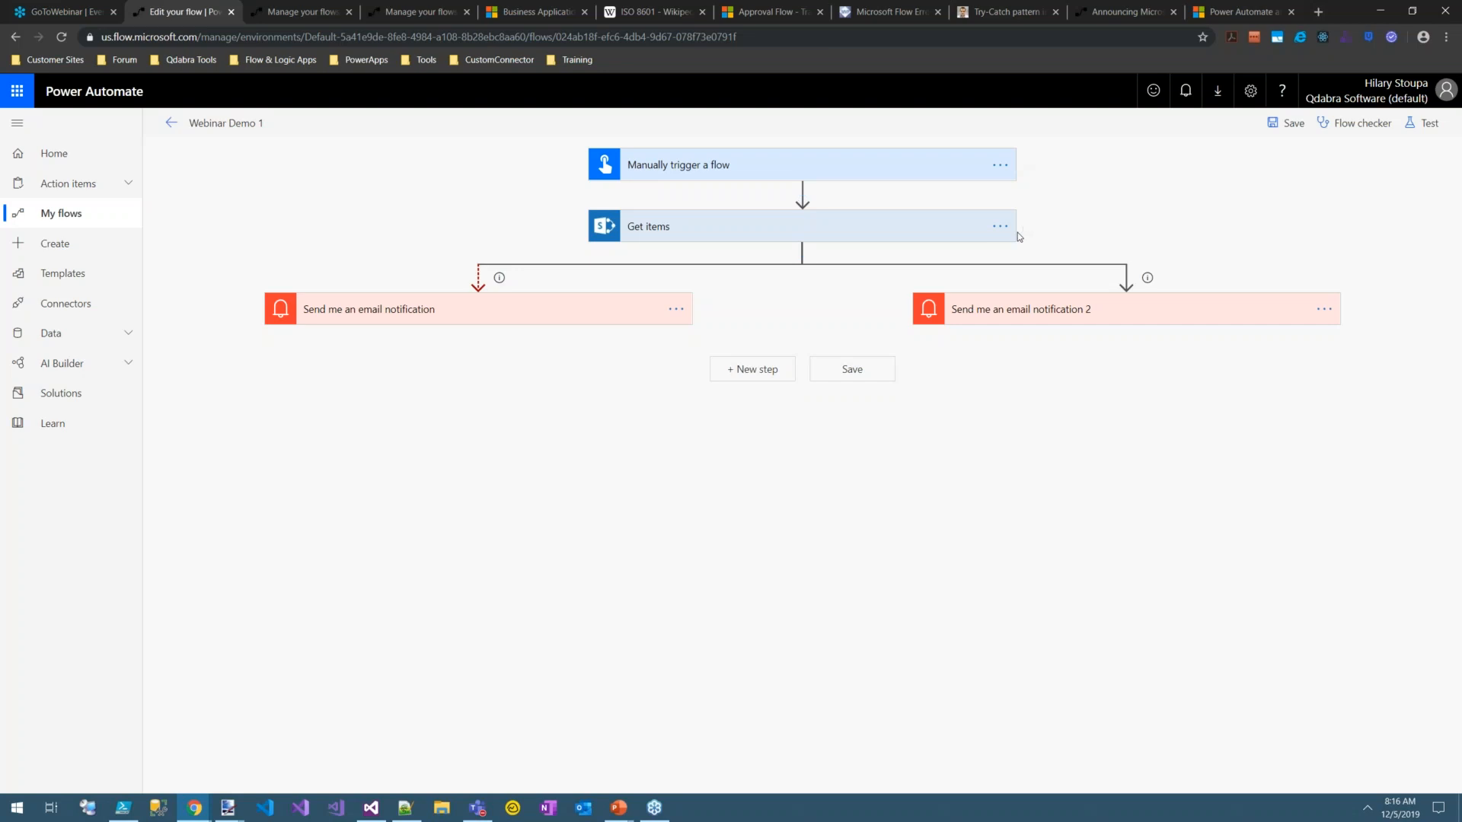
{"action": "left_click", "coordinate": [999, 226]}
{"action": "left_click", "coordinate": [1055, 293]}
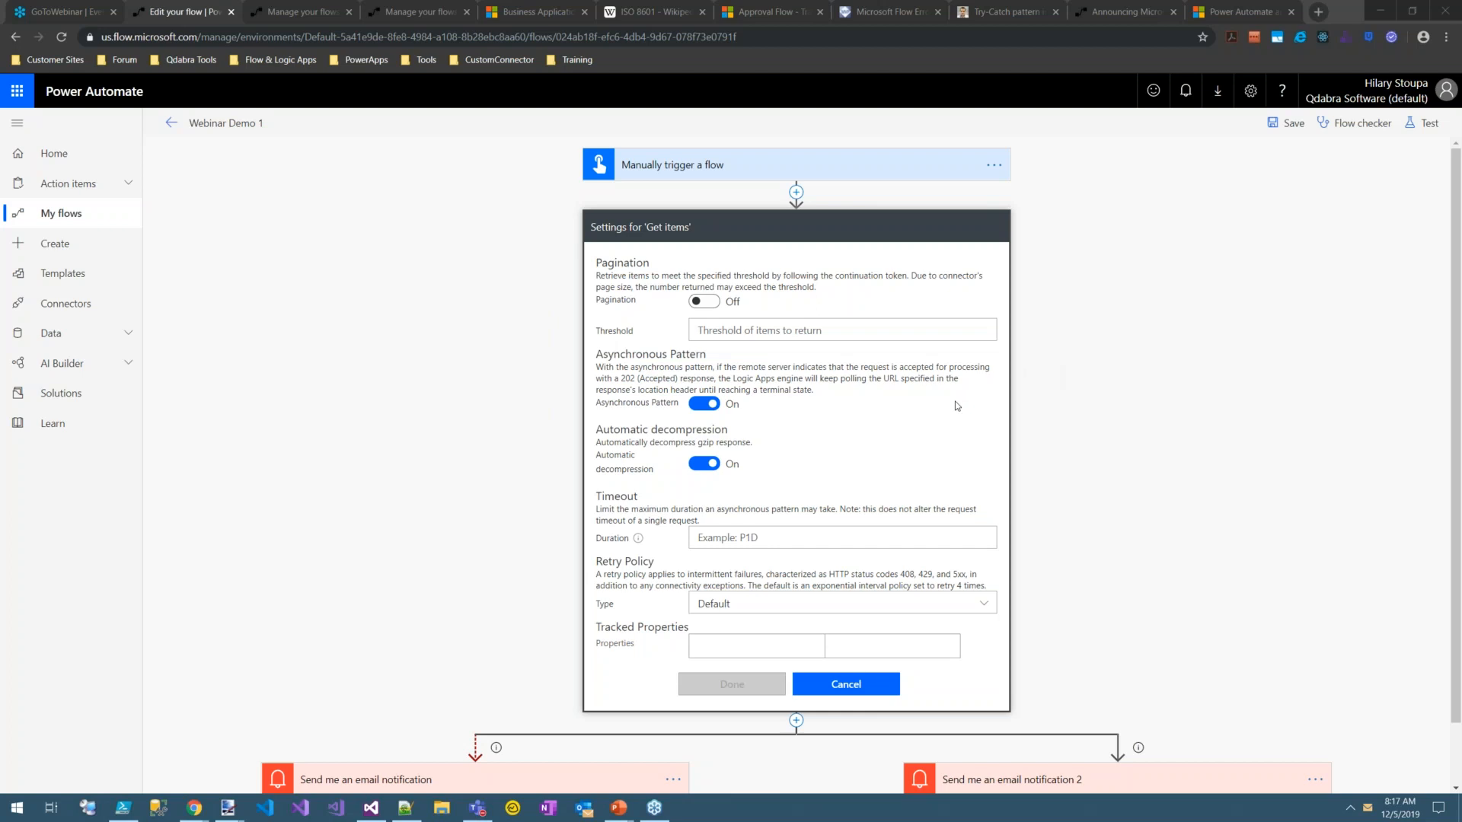
{"action": "left_click", "coordinate": [807, 538]}
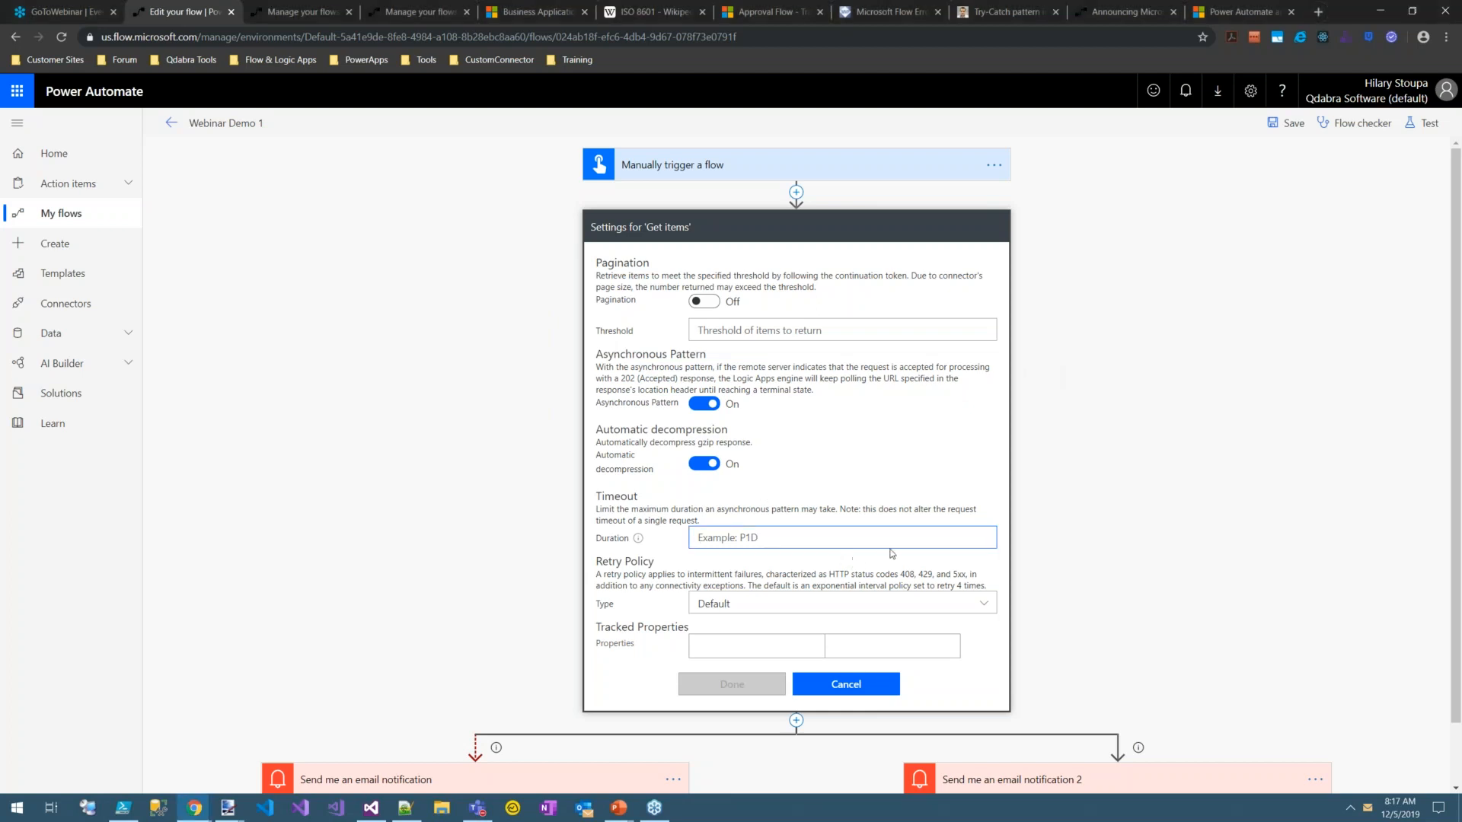
{"action": "left_click", "coordinate": [638, 543]}
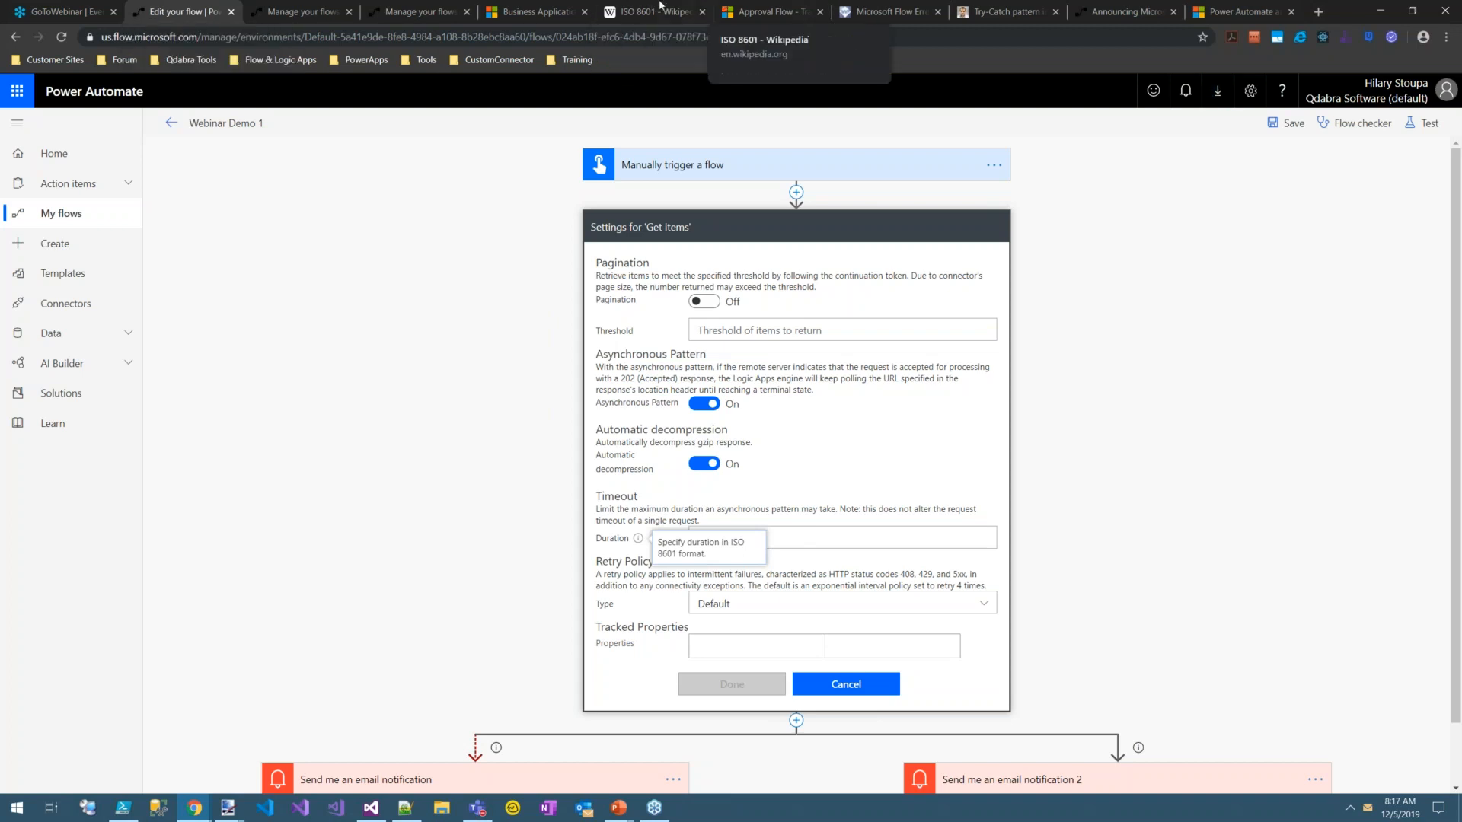
Step: Review the duration notation and the "PT1M" example in the ISO 8601 Wikipedia article, and return to the Get items timeout duration
{"action": "left_click", "coordinate": [654, 11]}
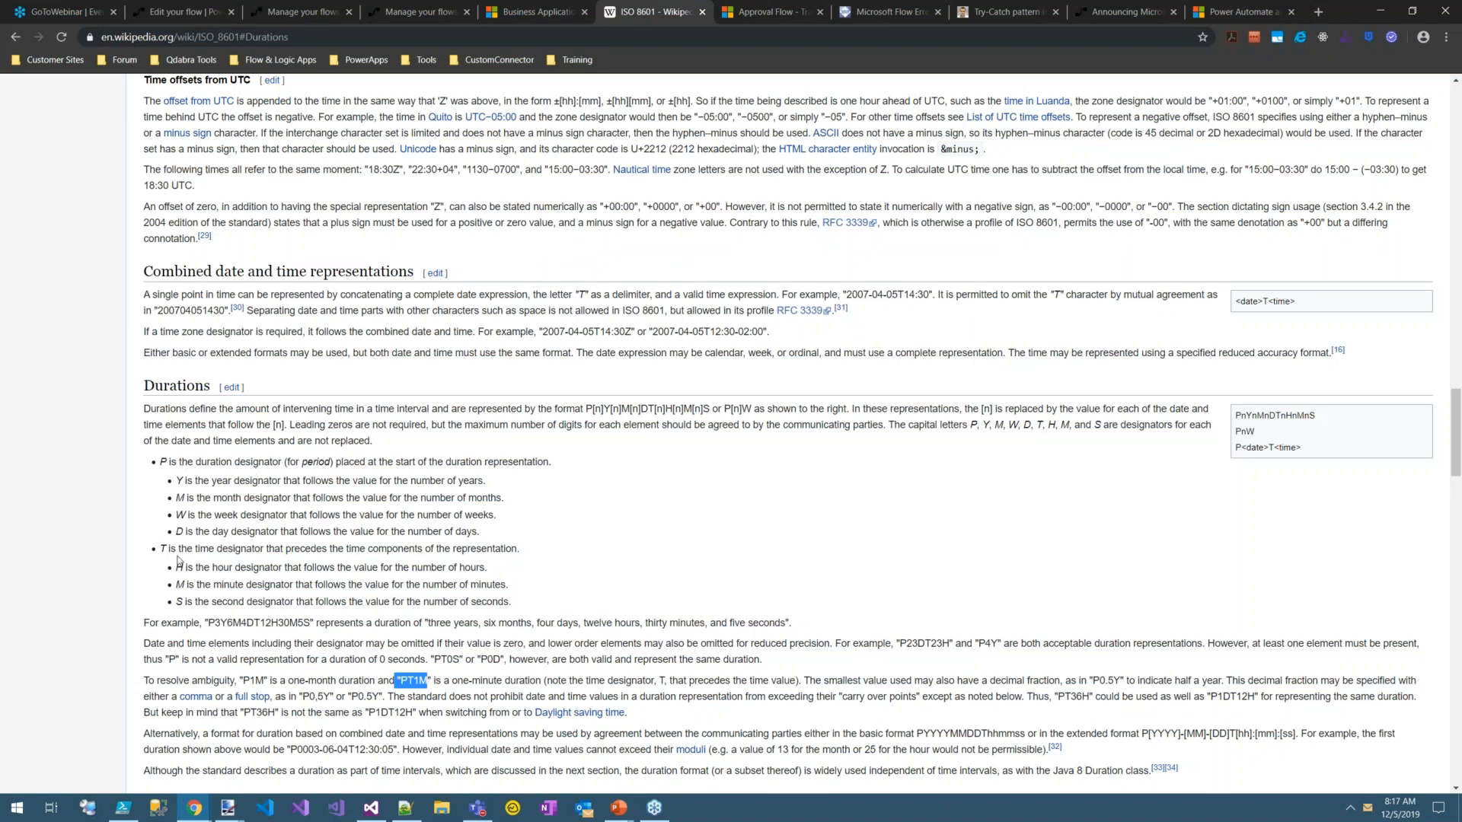
{"action": "left_click", "coordinate": [171, 549]}
{"action": "left_click_drag", "start_coordinate": [428, 682], "coordinate": [401, 681]}
{"action": "left_click", "coordinate": [169, 11]}
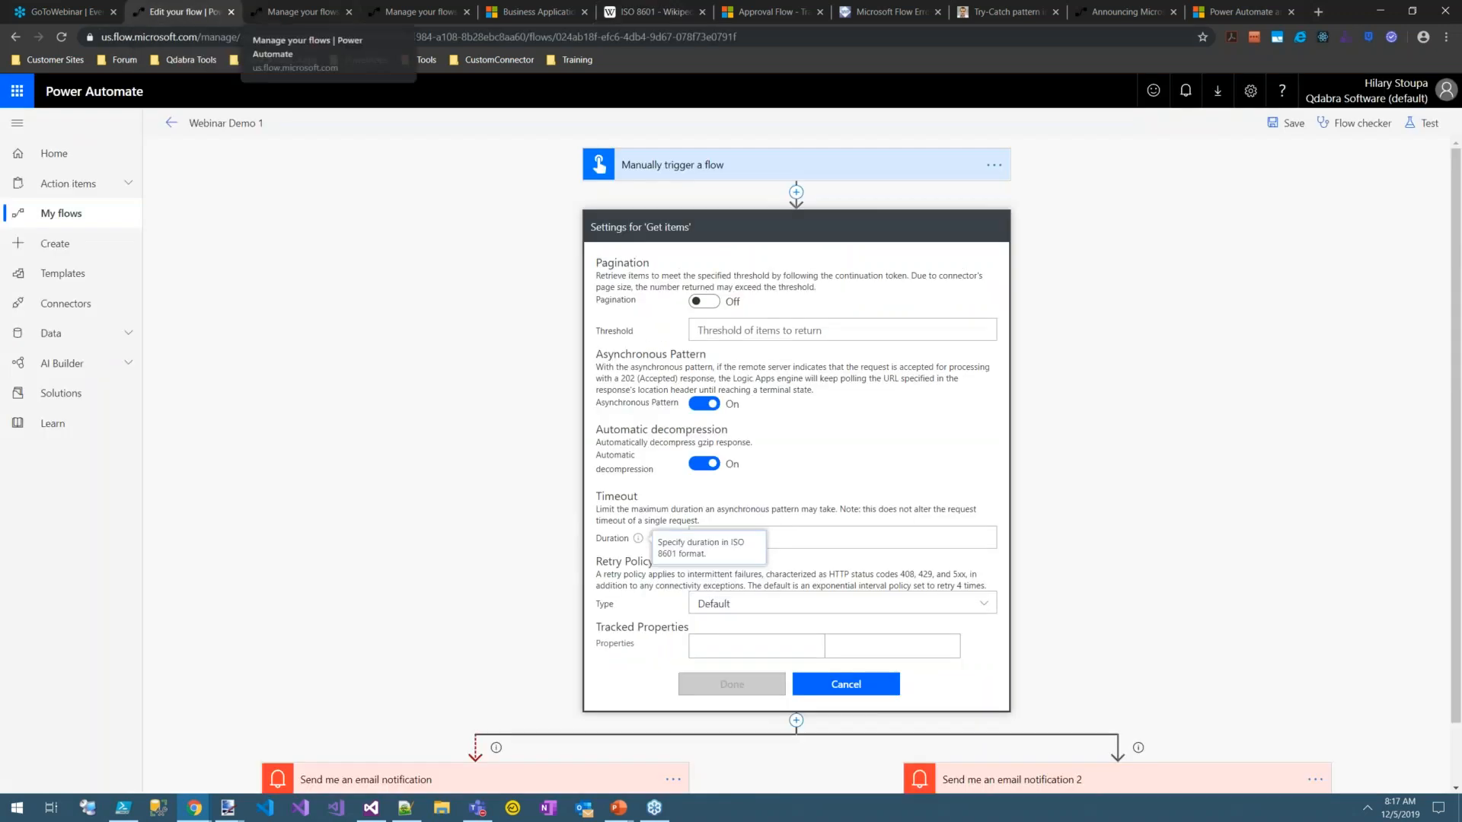
{"action": "left_click", "coordinate": [750, 539]}
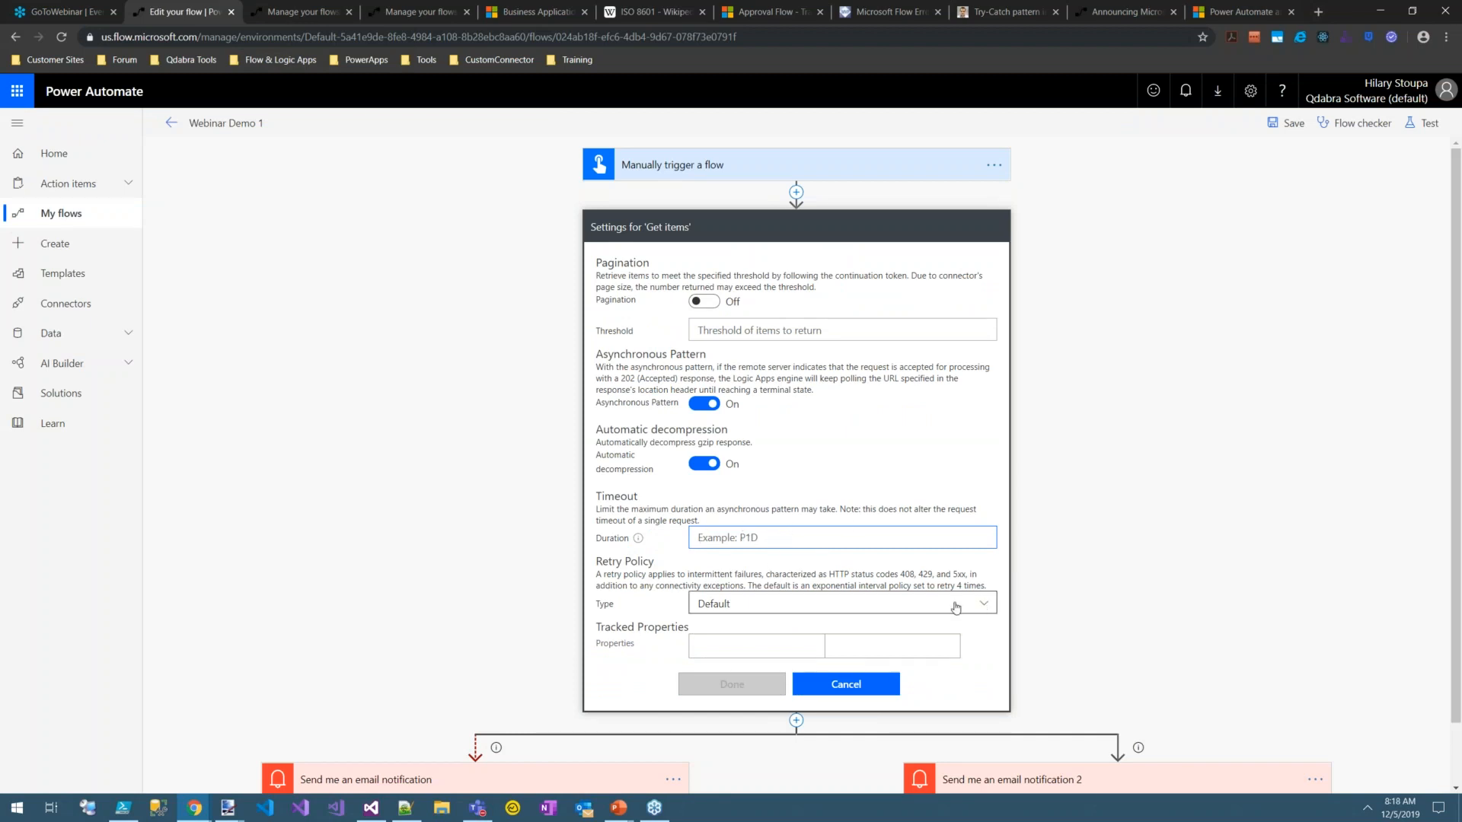
Step: Try the Fixed Interval retry policy for Get items, review its count, interval and tracked properties fields, and discard the settings
{"action": "left_click", "coordinate": [985, 606]}
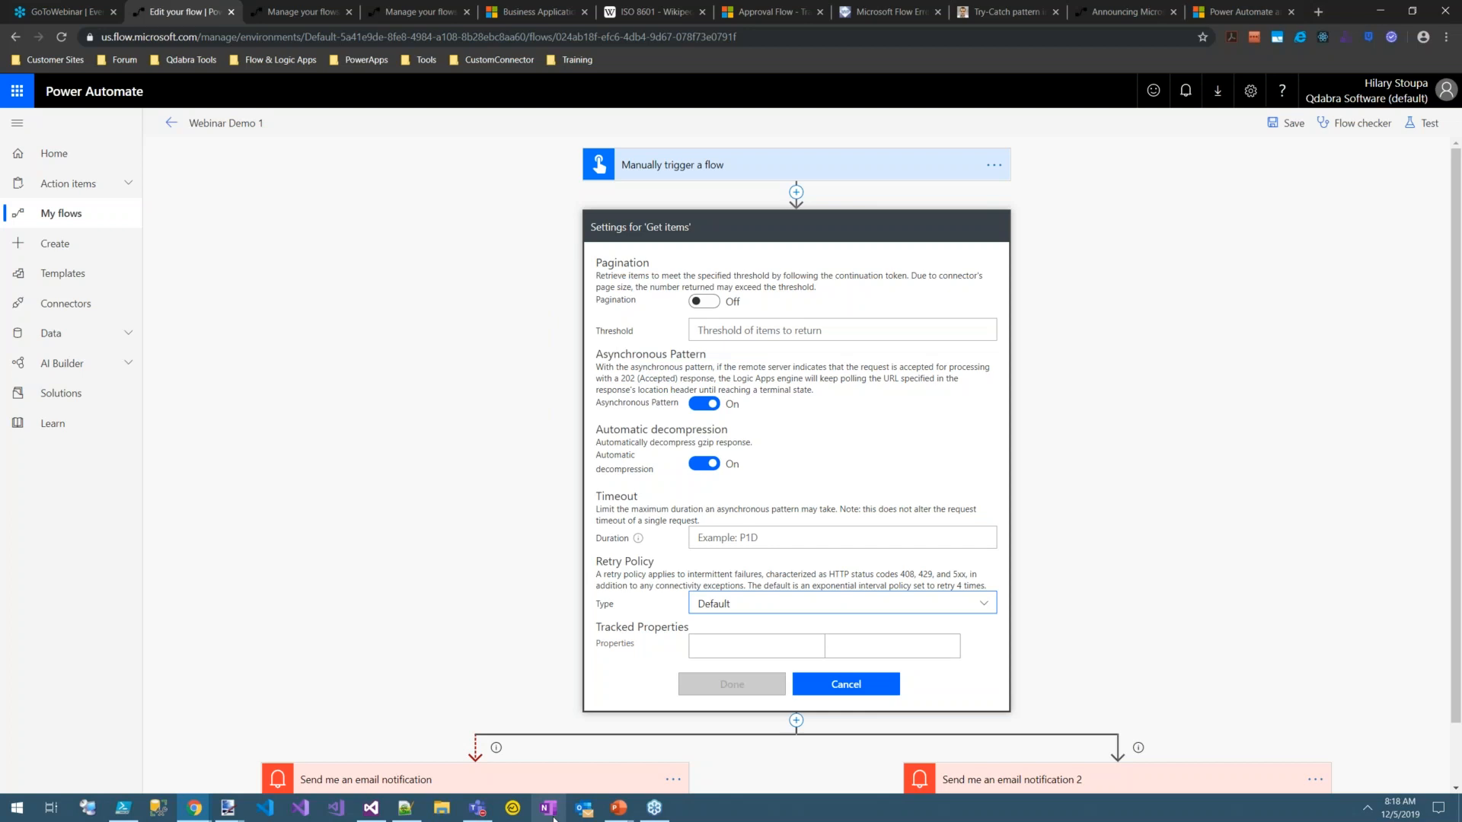
{"action": "left_click", "coordinate": [983, 603]}
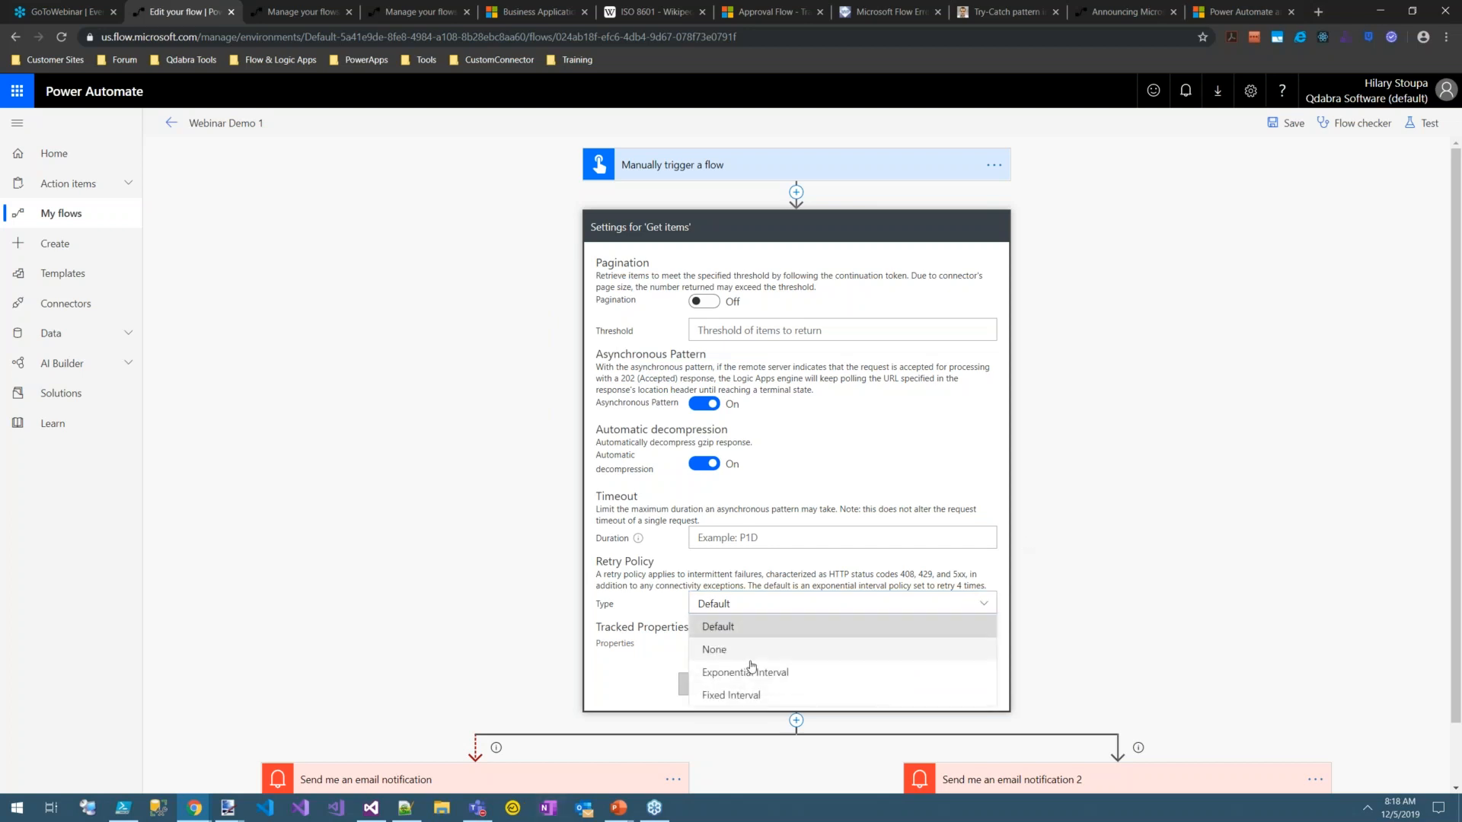
{"action": "left_click", "coordinate": [765, 695]}
{"action": "left_click", "coordinate": [737, 634]}
{"action": "left_click", "coordinate": [762, 659]}
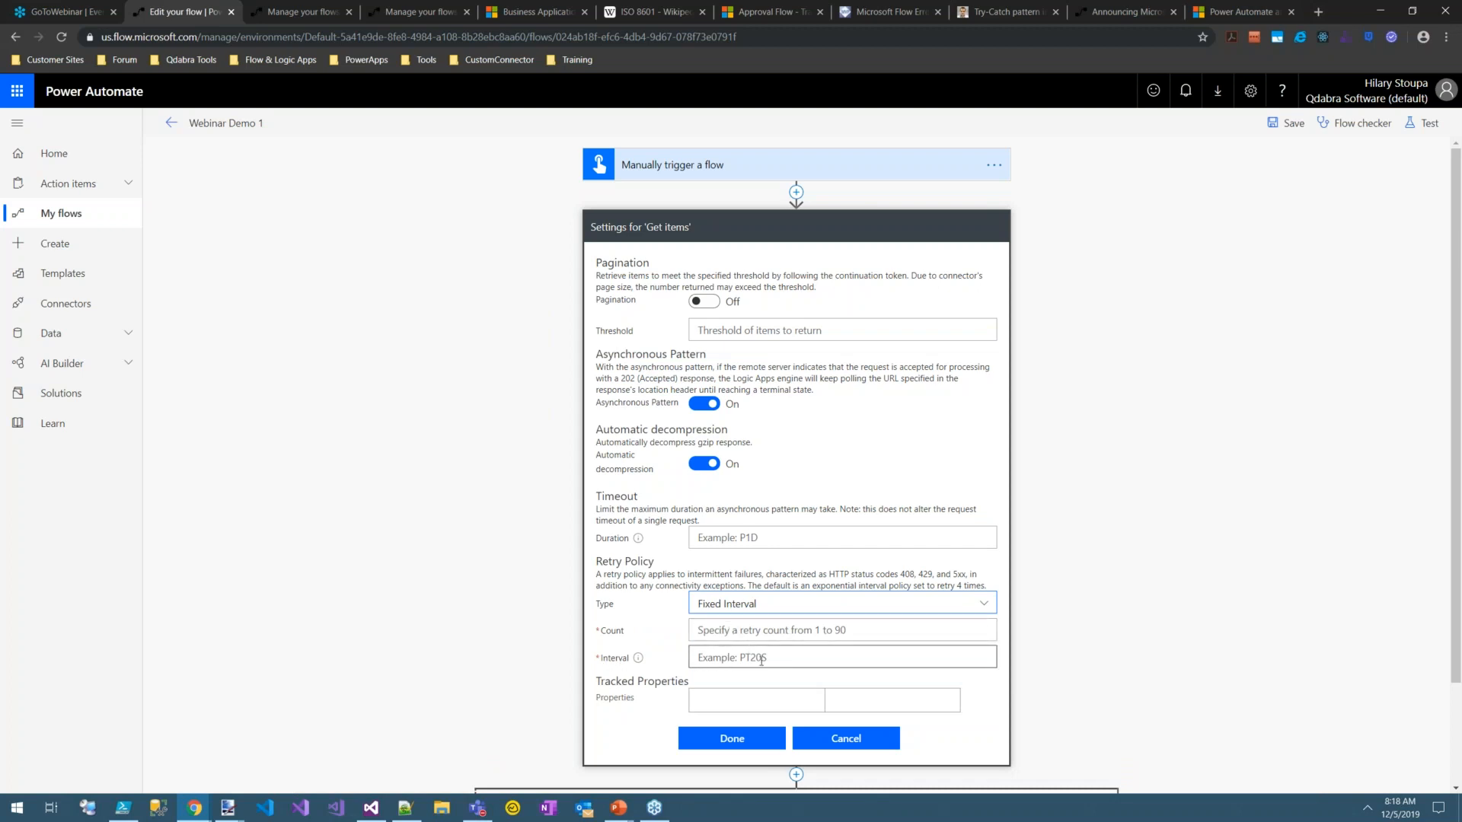
{"action": "left_click", "coordinate": [713, 661]}
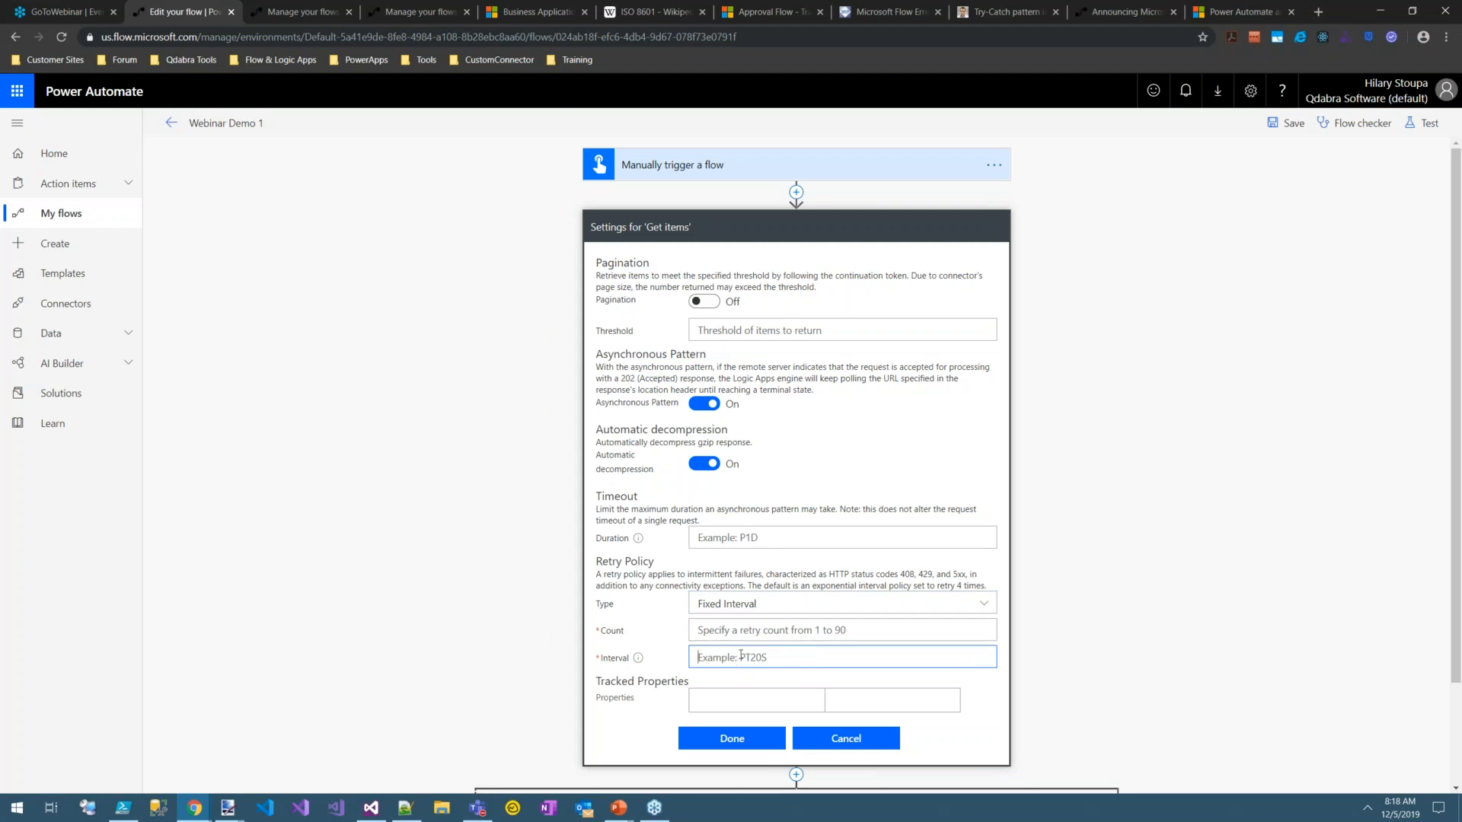
{"action": "left_click", "coordinate": [731, 632]}
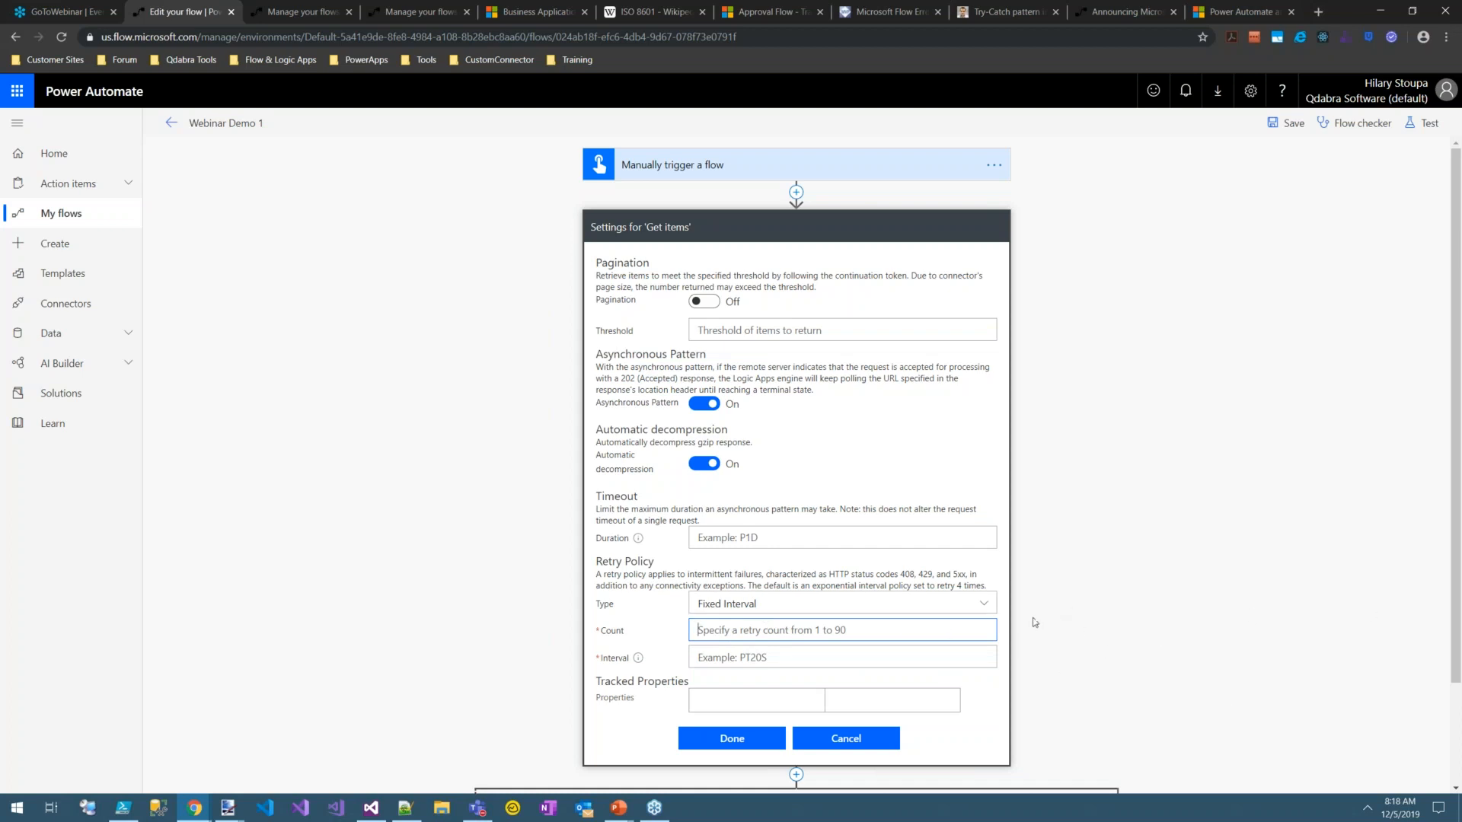
{"action": "left_click", "coordinate": [823, 703]}
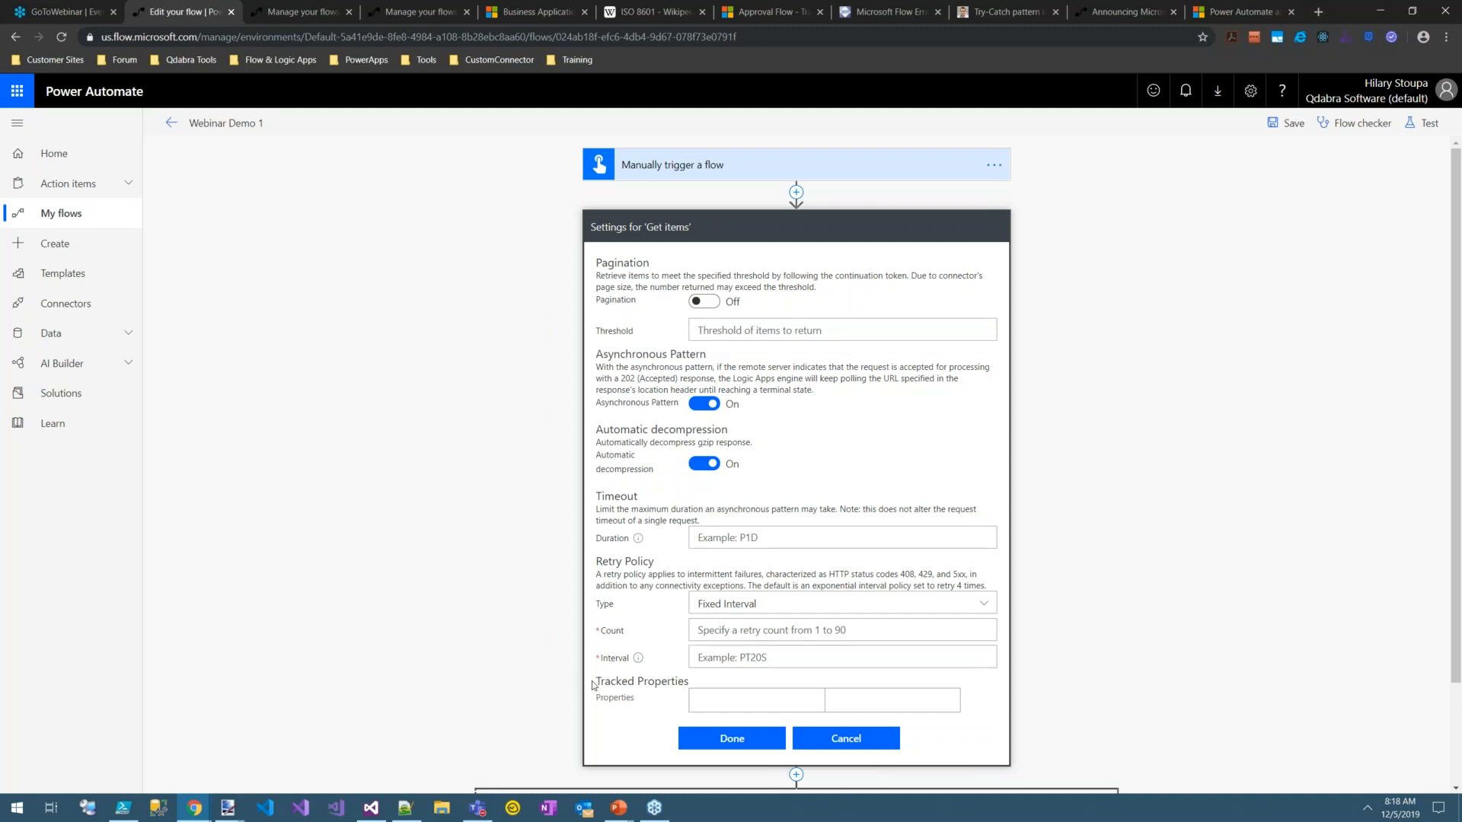
{"action": "left_click_drag", "start_coordinate": [598, 681], "coordinate": [844, 695]}
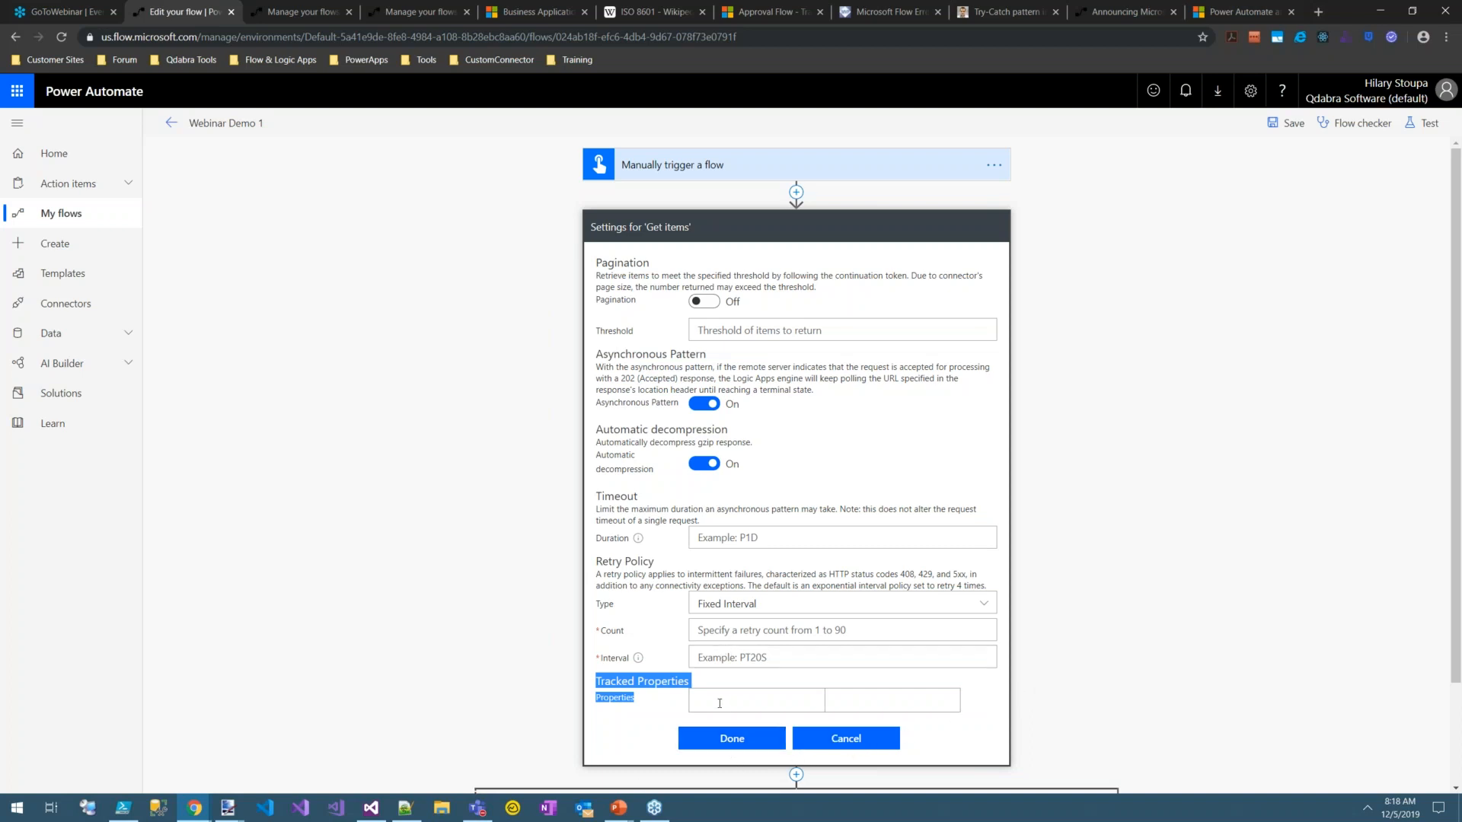
{"action": "left_click", "coordinate": [845, 740]}
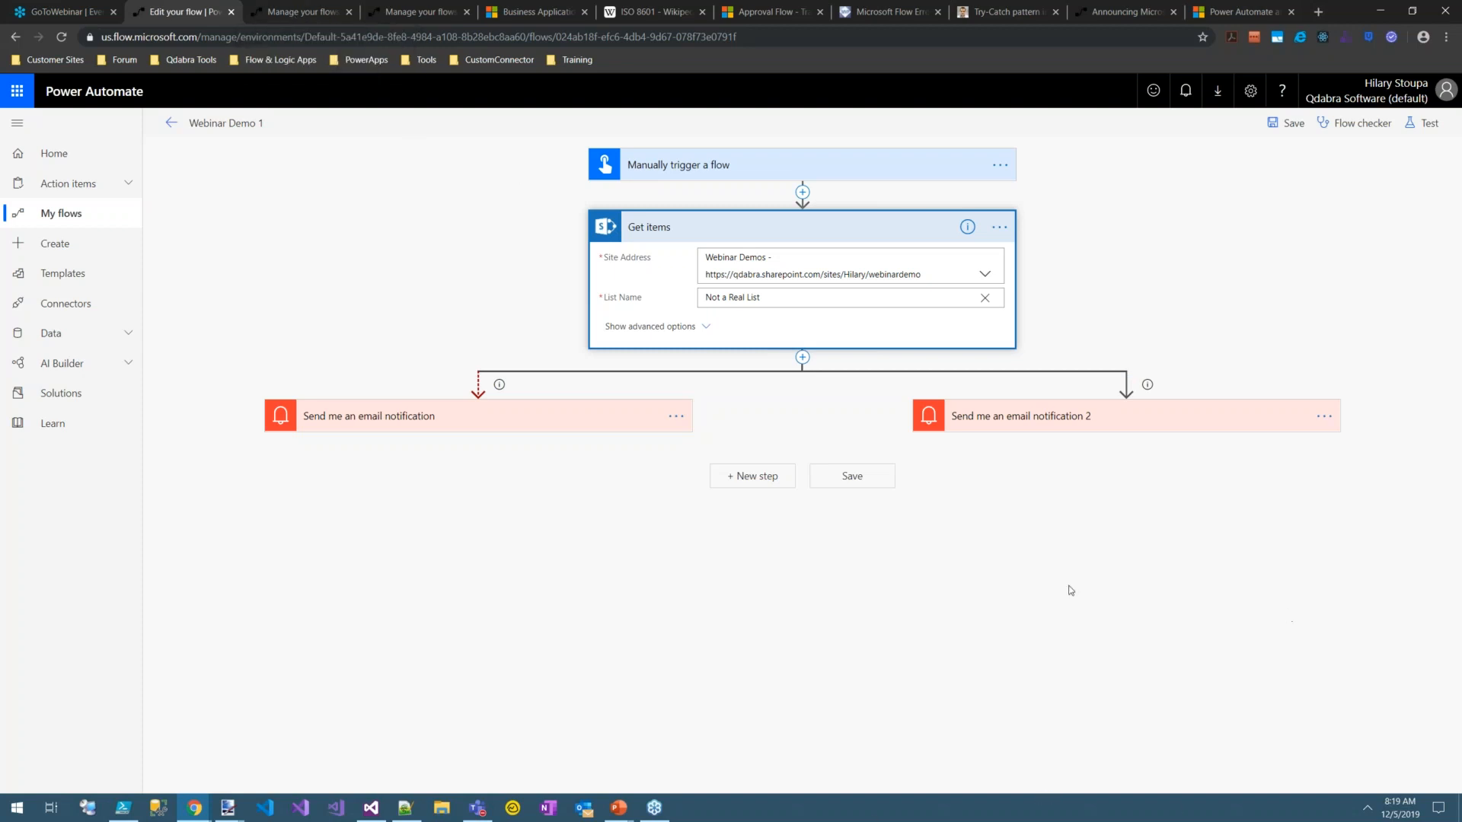
Step: Add the MSN Weather "Get forecast for today" action directly below Send me an email notification 2
{"action": "left_click", "coordinate": [618, 808]}
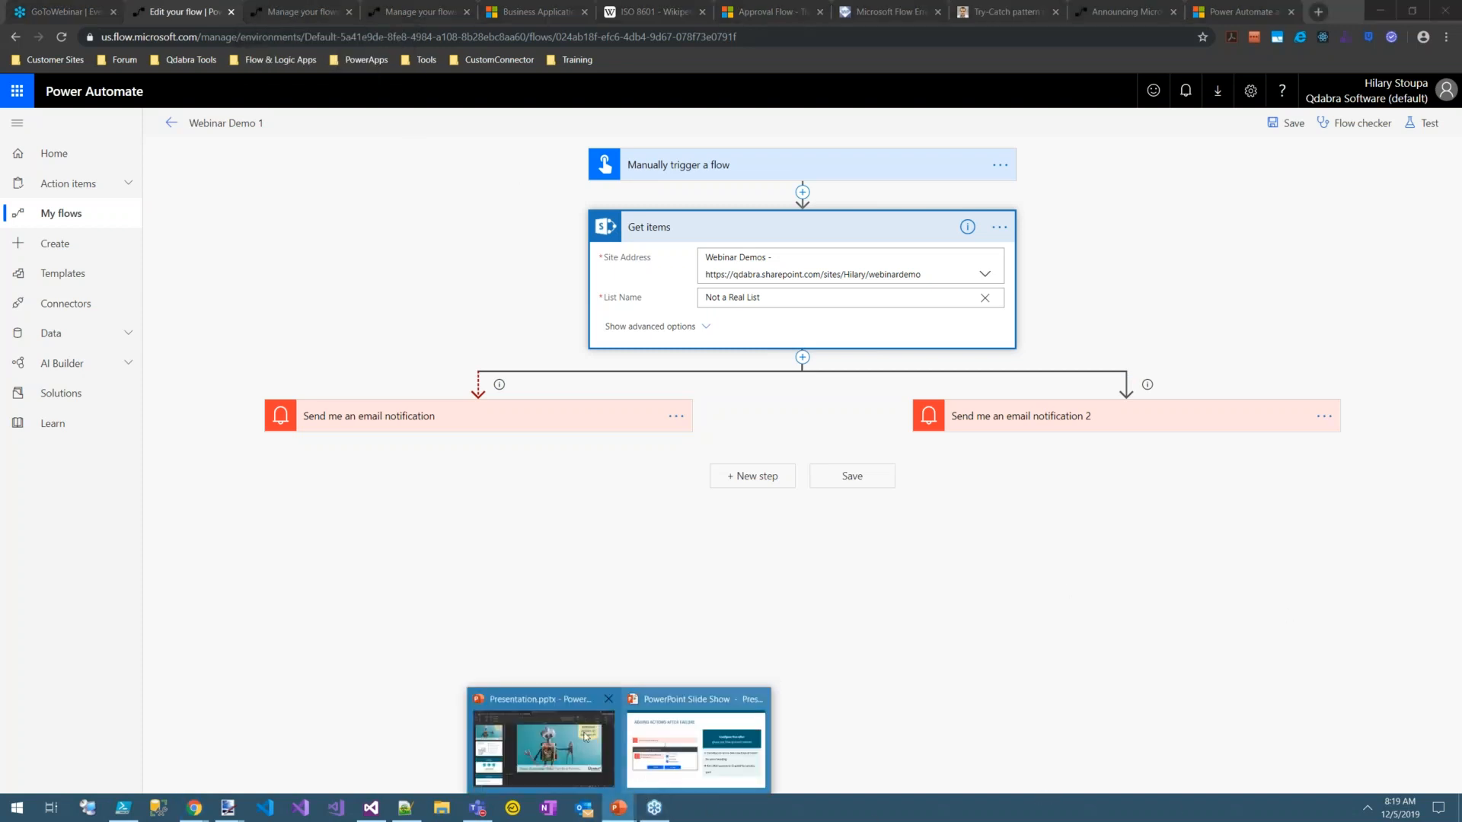
{"action": "left_click", "coordinate": [533, 515]}
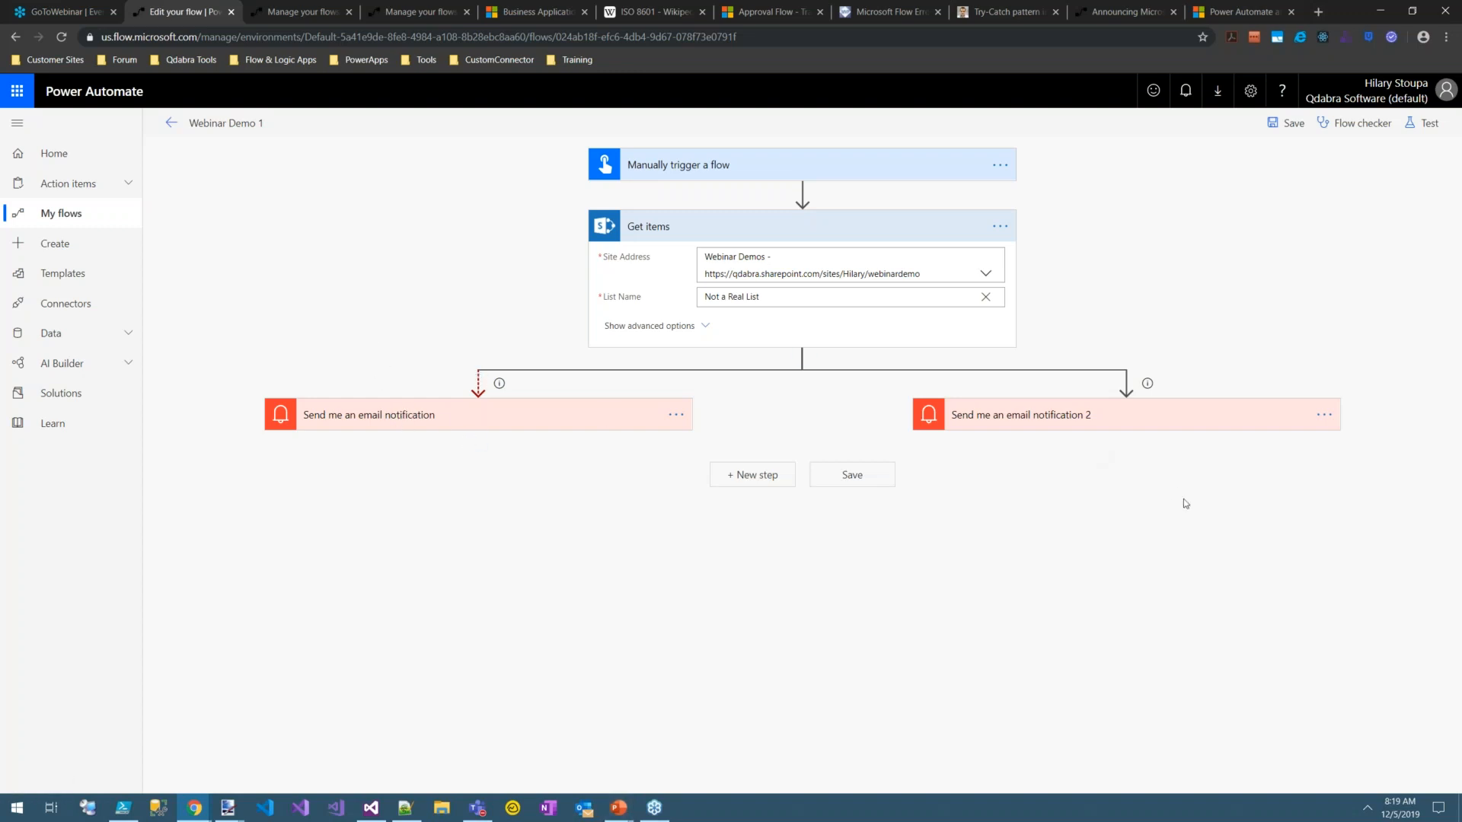
{"action": "mouse_move", "coordinate": [1128, 445]}
{"action": "left_click", "coordinate": [1127, 446]}
{"action": "left_click", "coordinate": [1158, 499]}
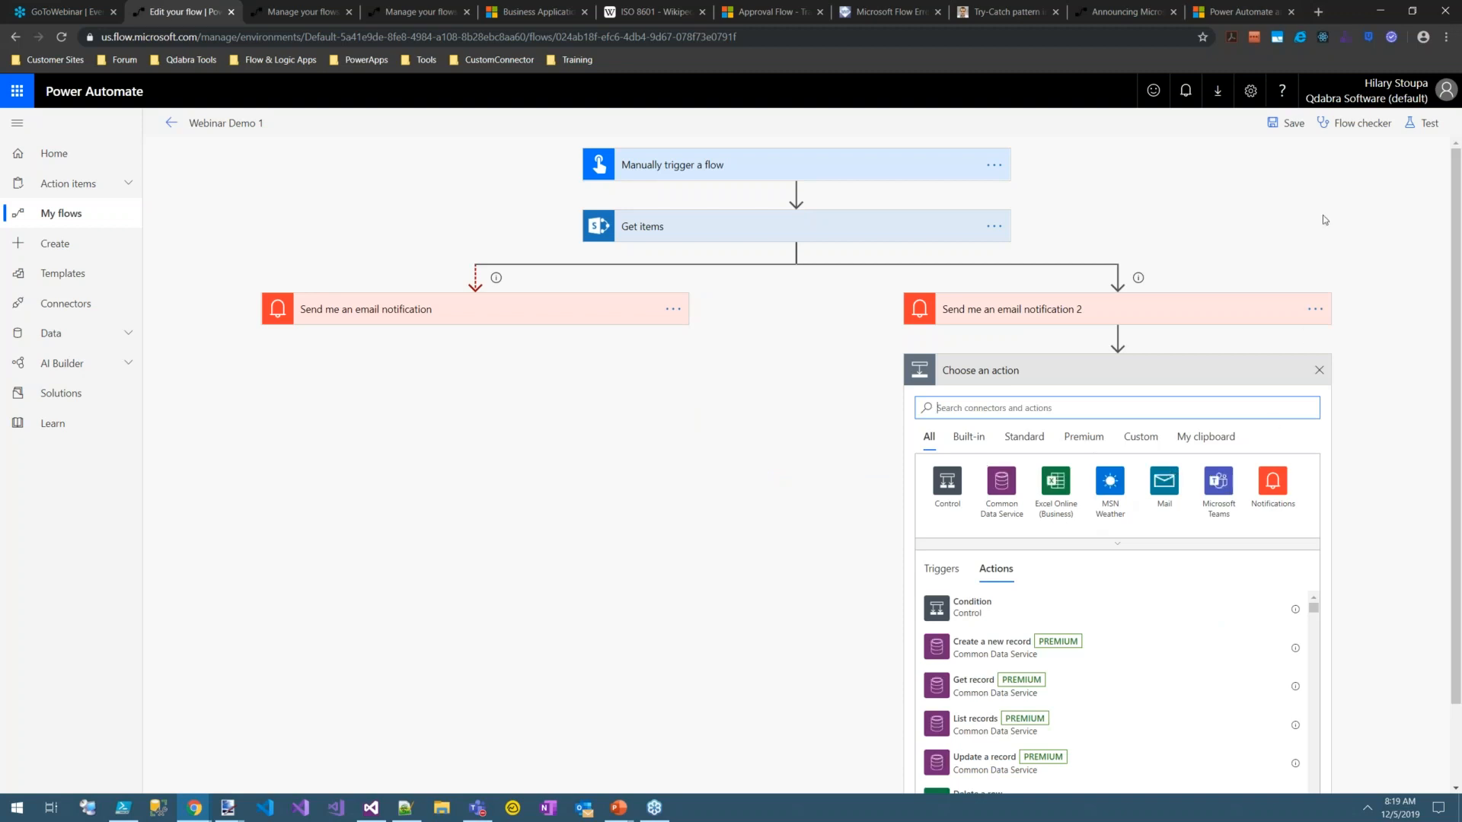
{"action": "left_click", "coordinate": [1413, 155]}
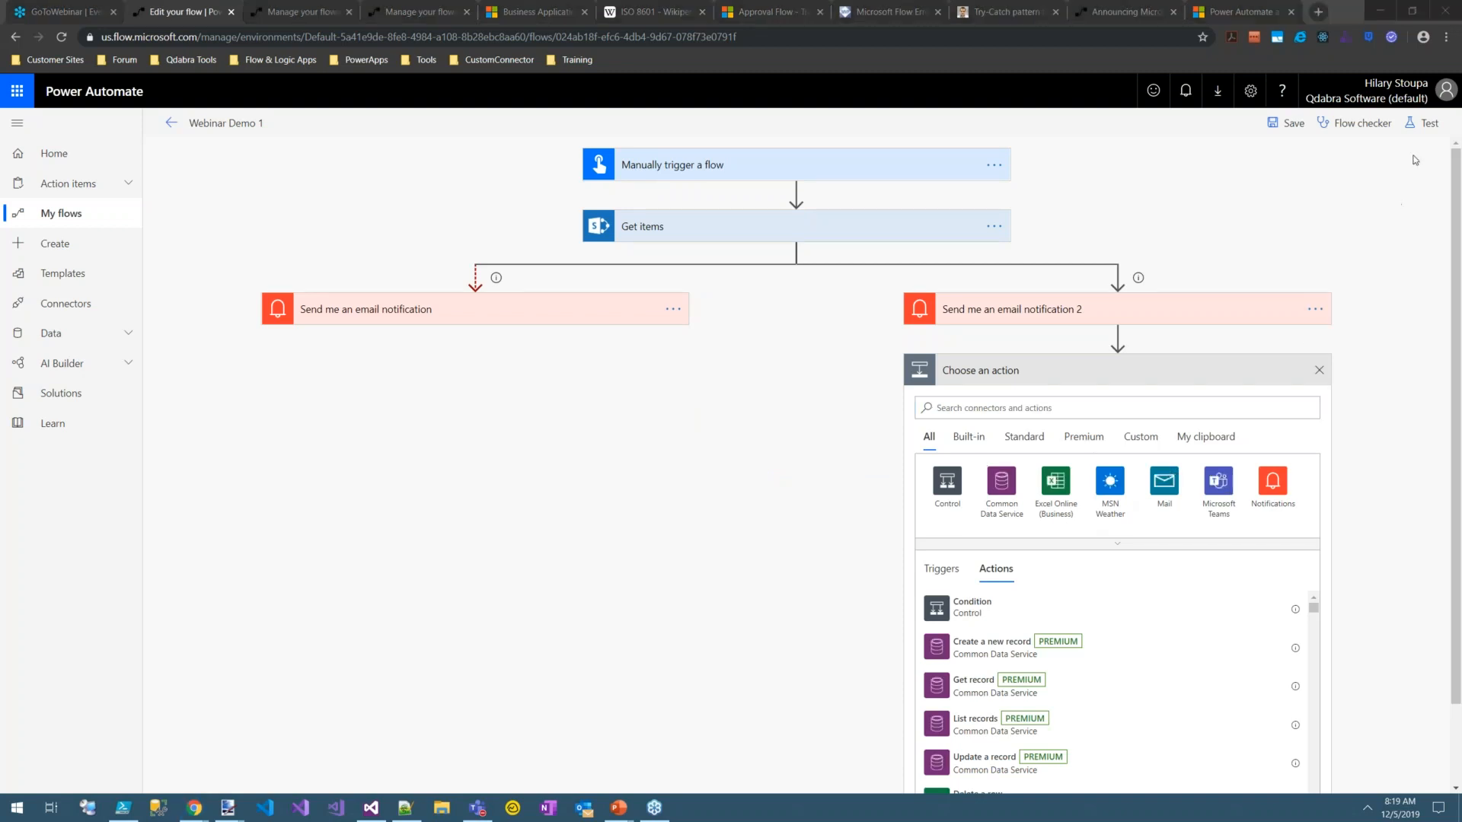
{"action": "left_click", "coordinate": [1110, 487]}
{"action": "left_click", "coordinate": [999, 496]}
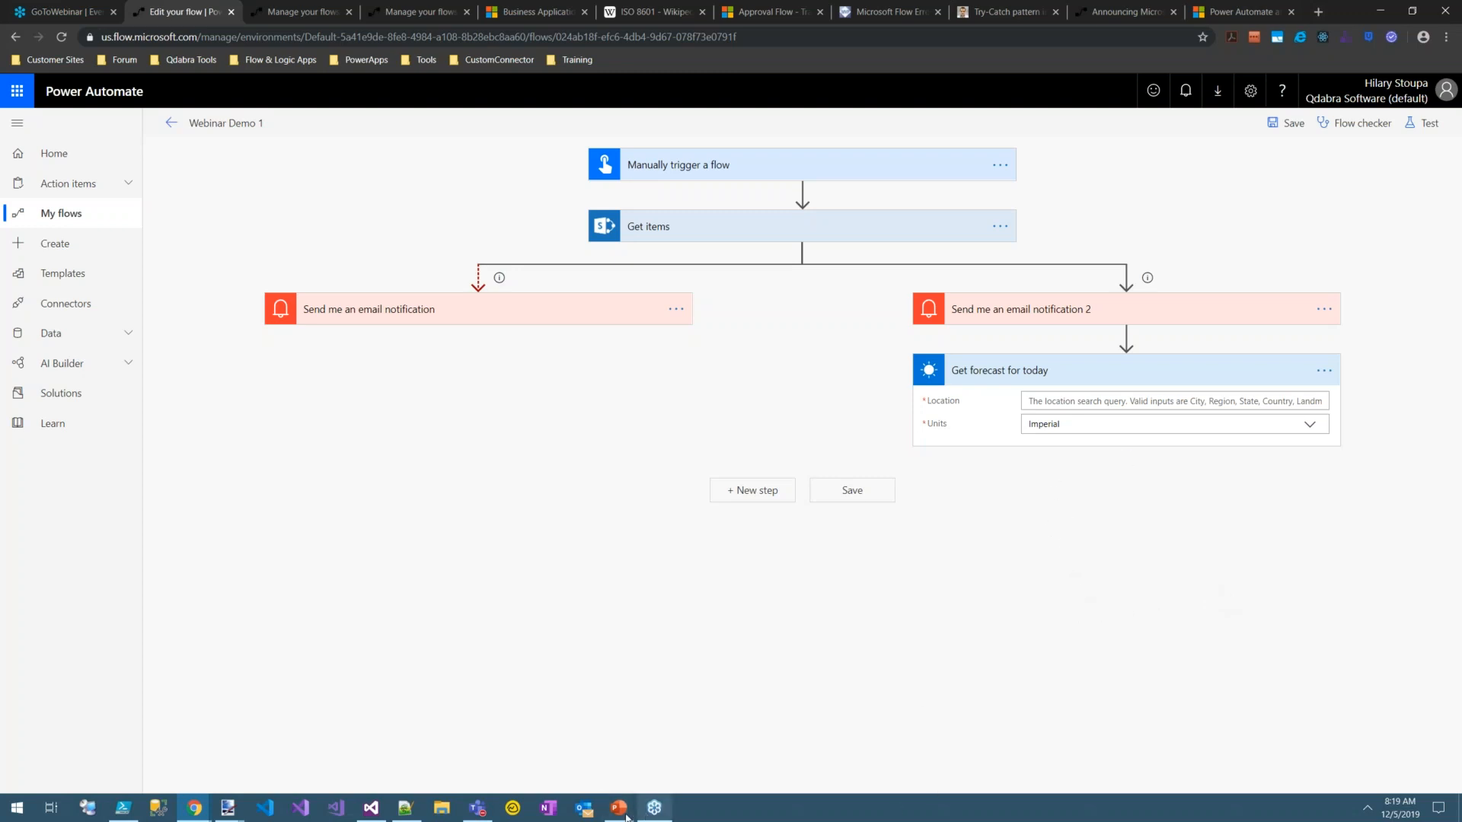
Step: Switch to the PowerPoint slide show and review the slides on Configure Run After and on using scopes in error handling patterns
{"action": "mouse_move", "coordinate": [615, 813]}
{"action": "left_click", "coordinate": [656, 728]}
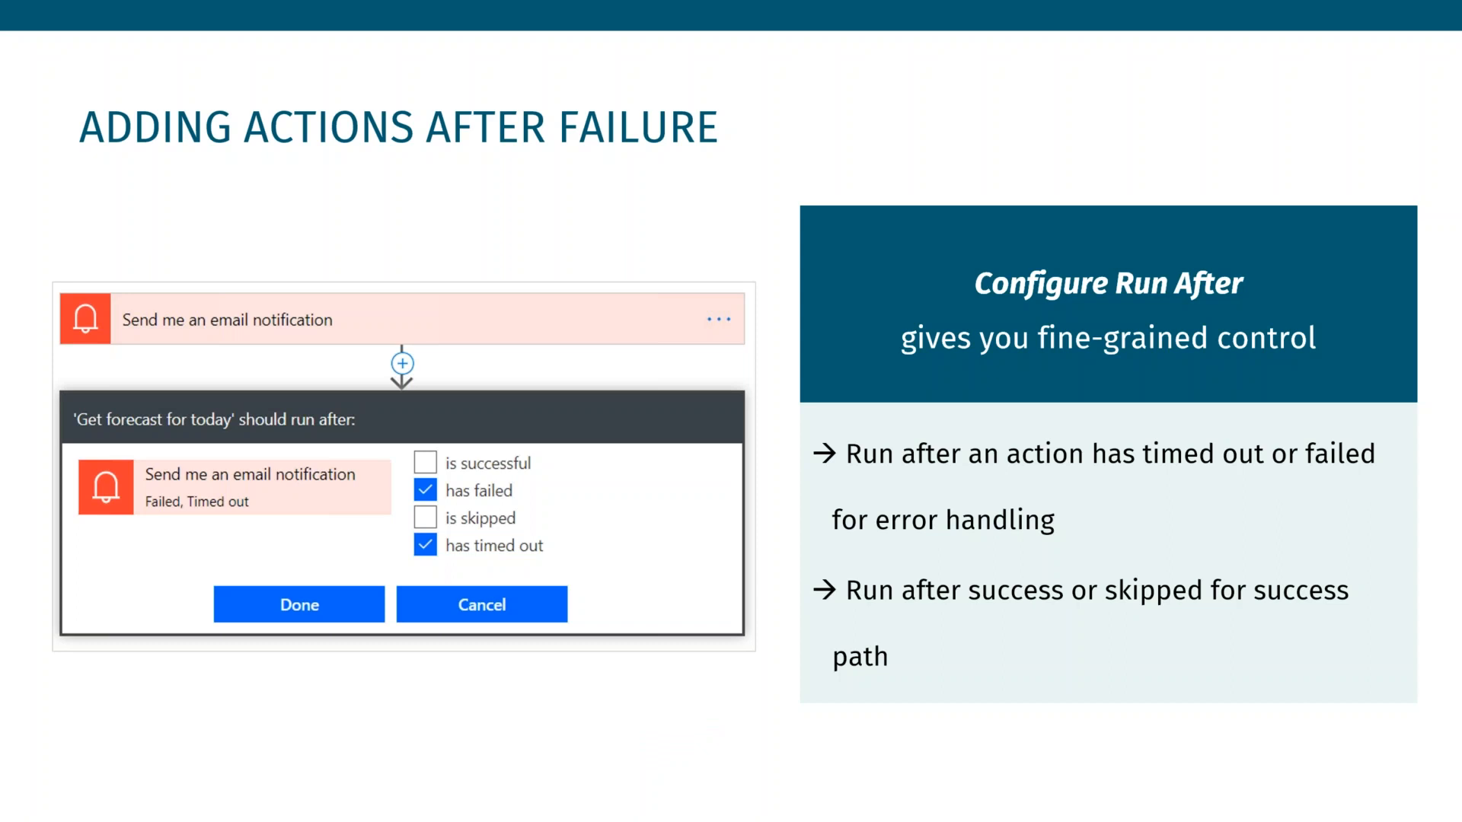
{"action": "key", "text": "Right"}
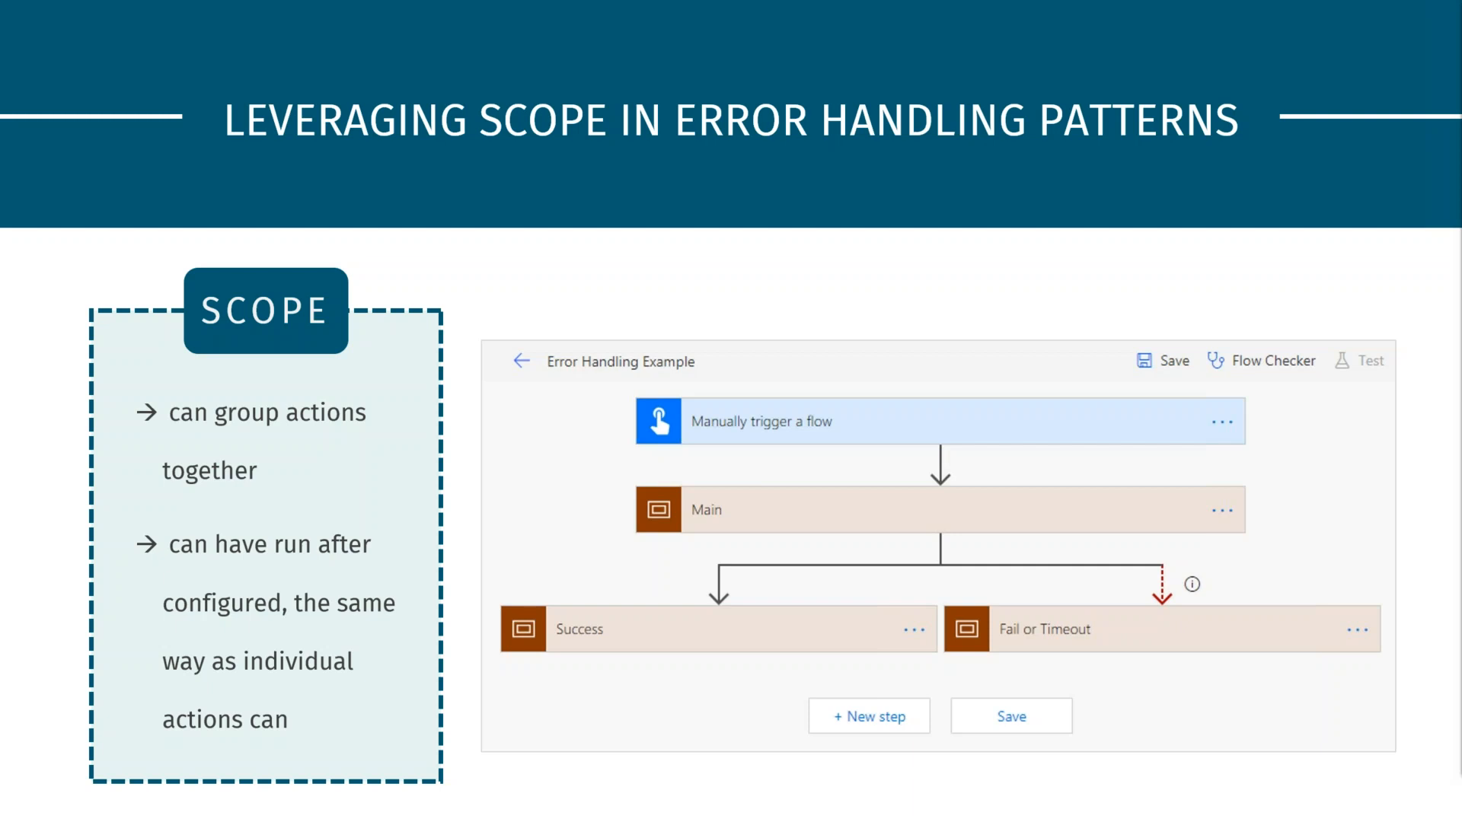
{"action": "key", "text": "alt+Tab"}
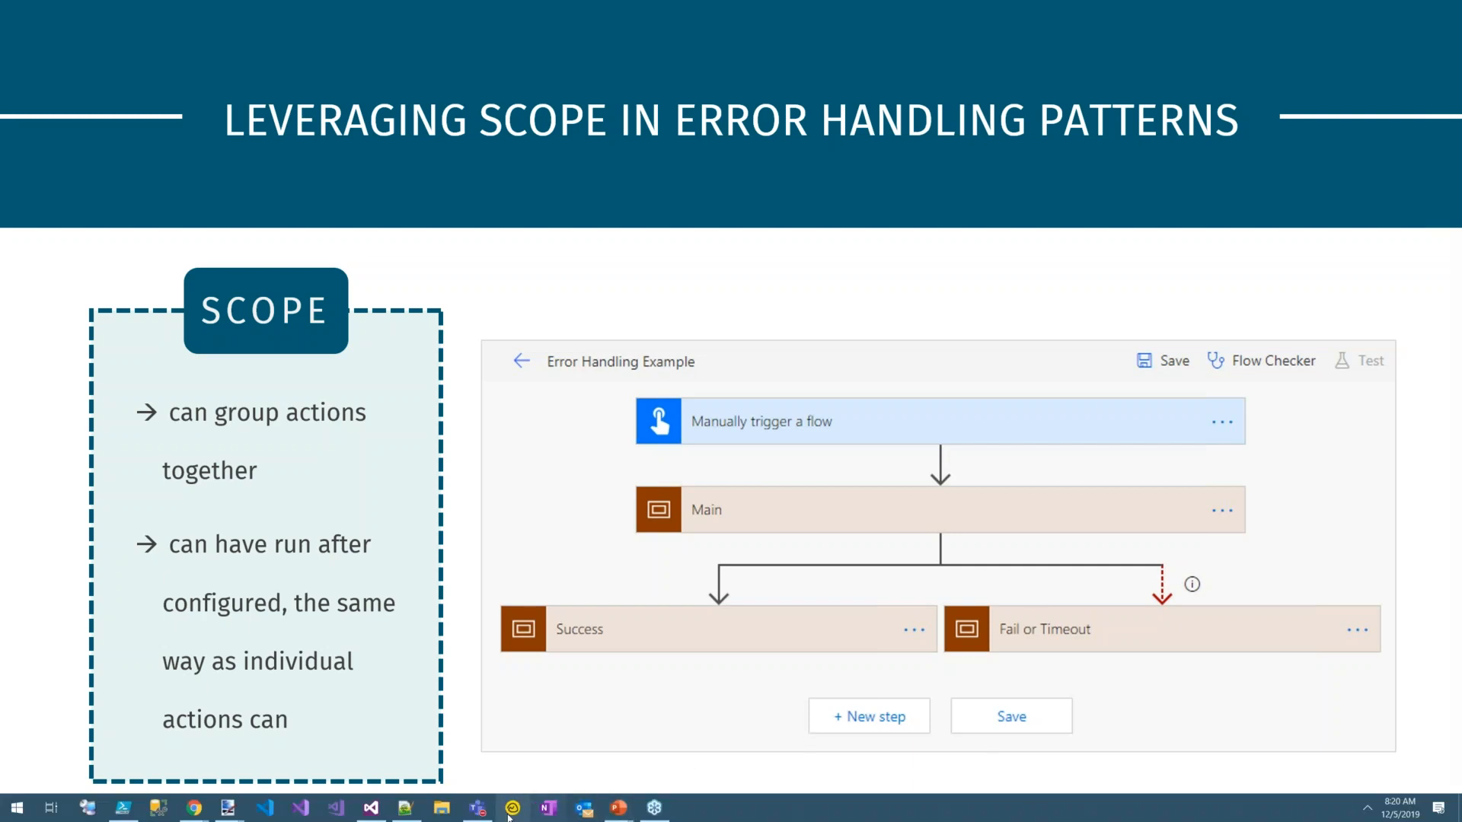
Step: Switch to the browser, open the Webinar Demo 2 flow for editing, and expand its Apply to each and email notification actions
{"action": "mouse_move", "coordinate": [194, 808]}
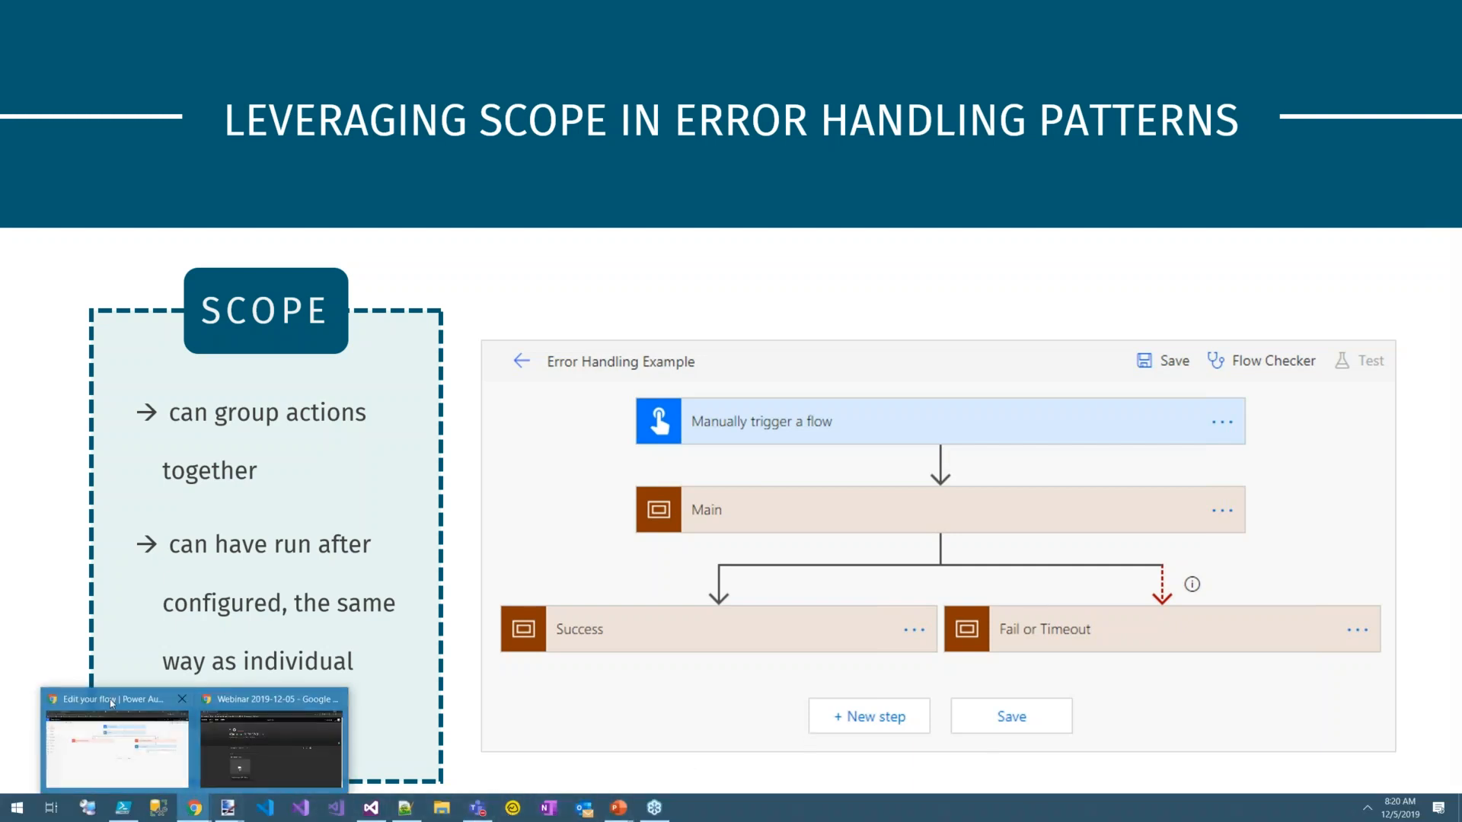
{"action": "left_click", "coordinate": [146, 770]}
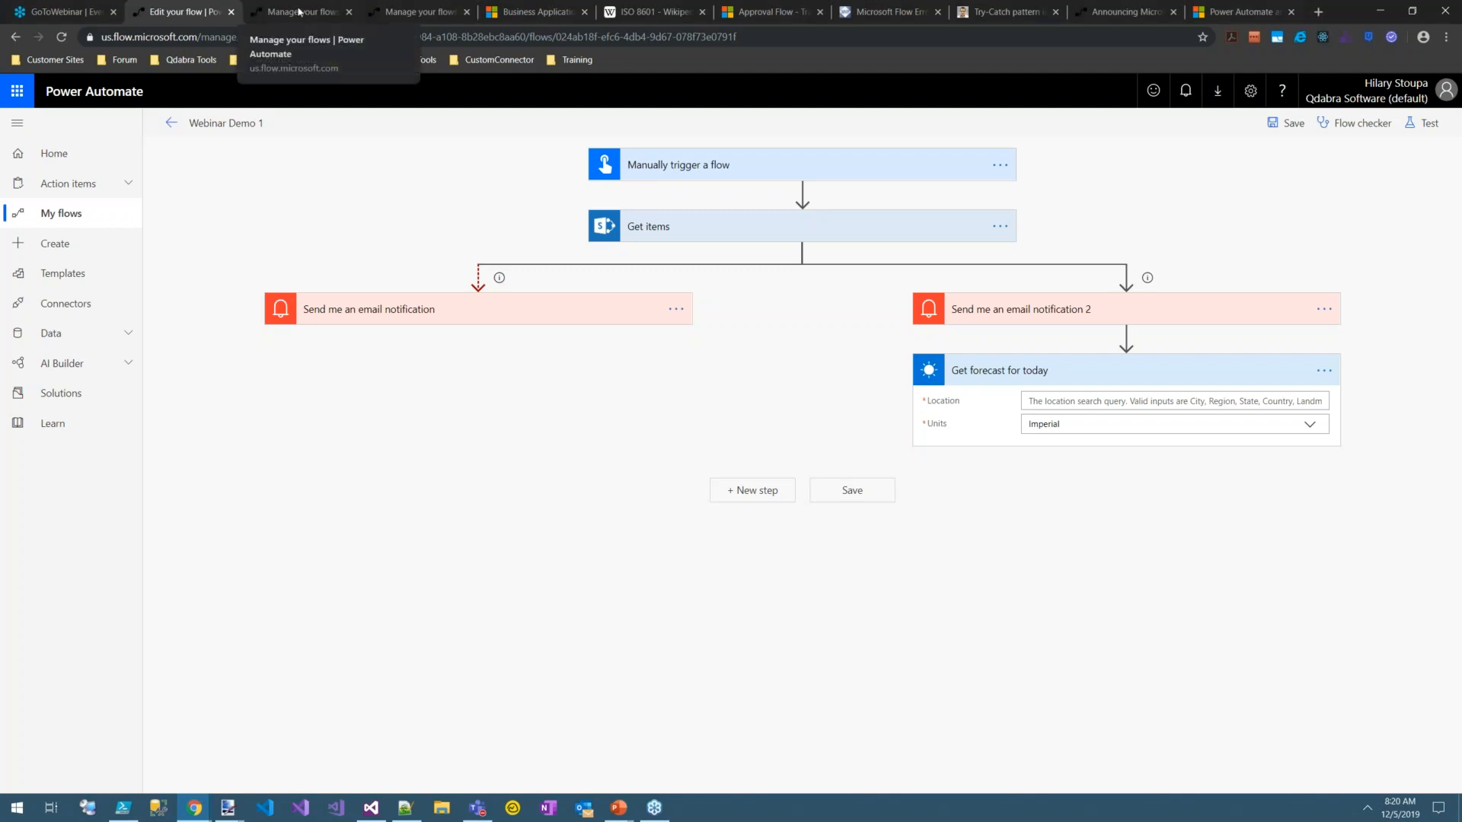
{"action": "left_click", "coordinate": [298, 12]}
{"action": "left_click", "coordinate": [276, 379]}
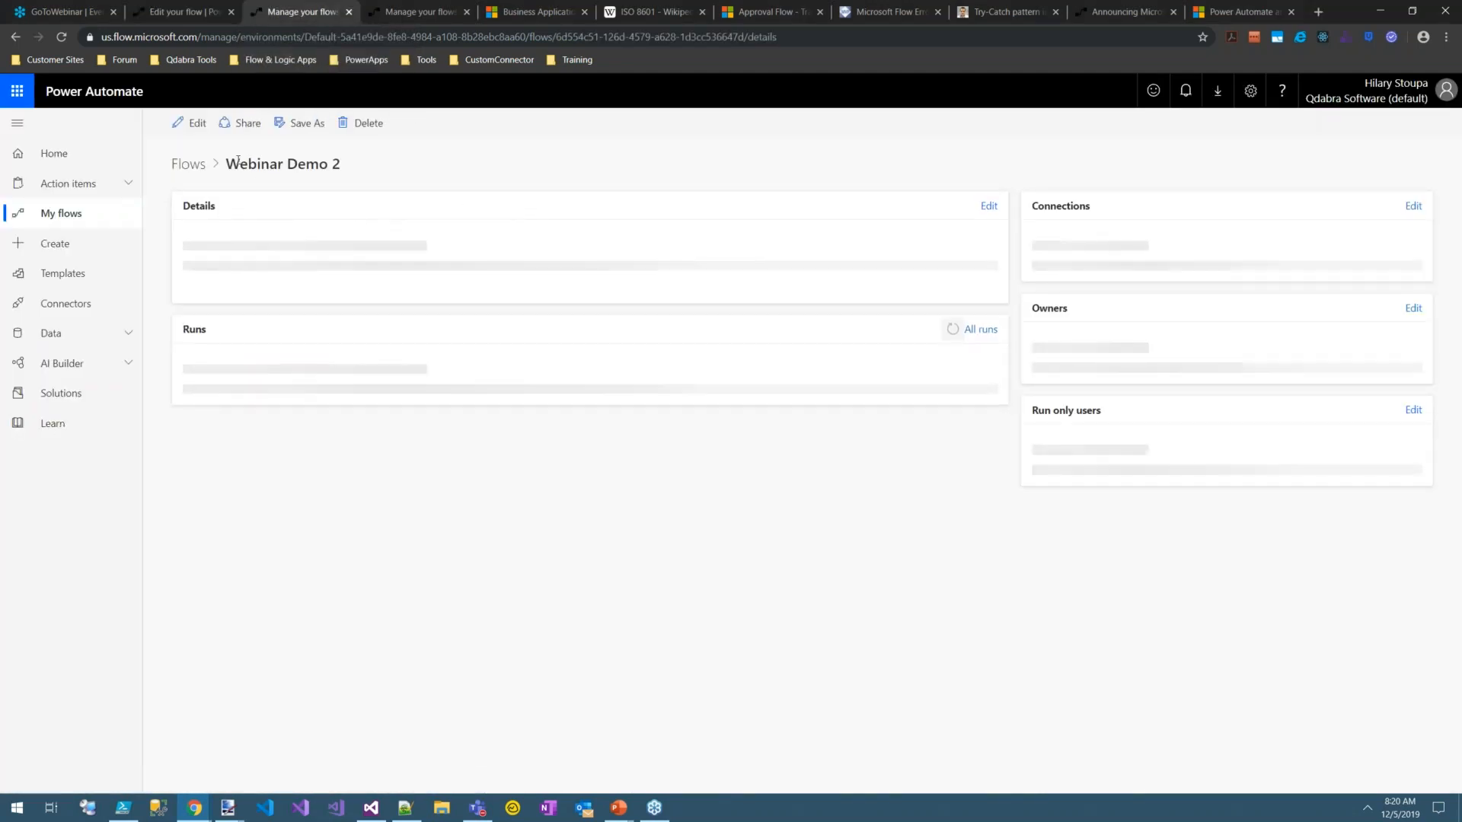
{"action": "left_click", "coordinate": [193, 124]}
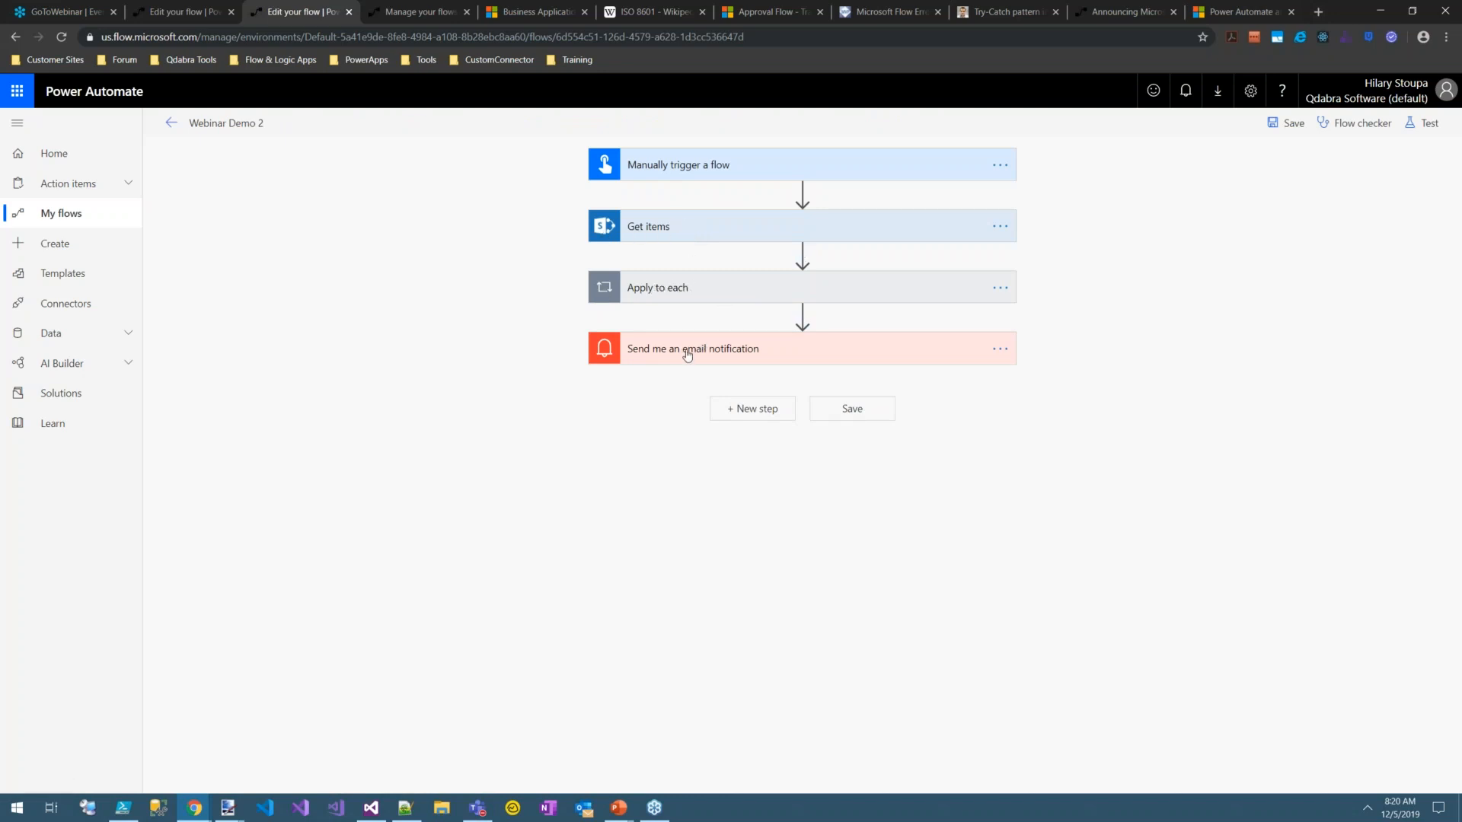
{"action": "left_click", "coordinate": [700, 294]}
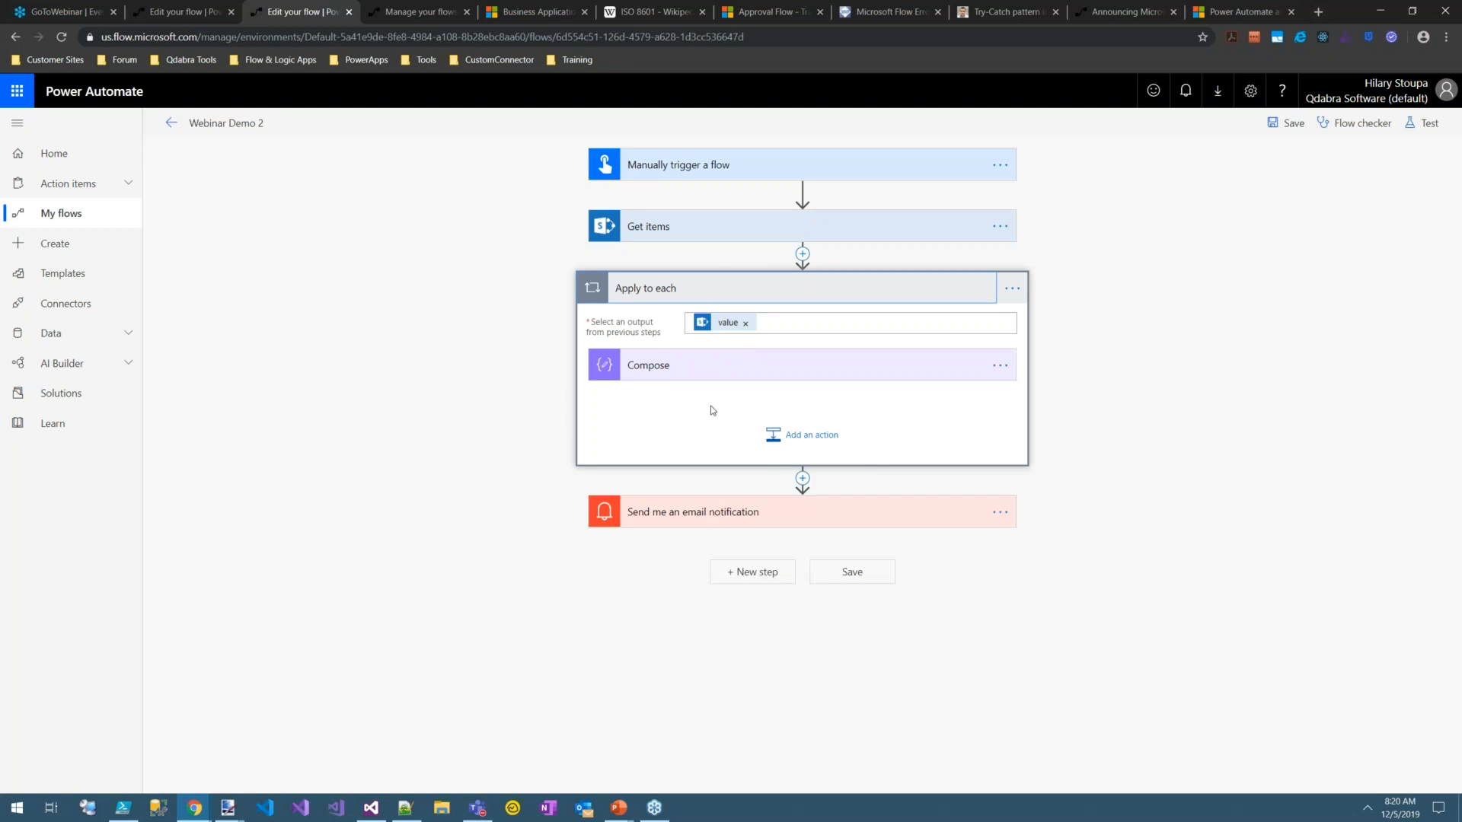
{"action": "left_click", "coordinate": [750, 517]}
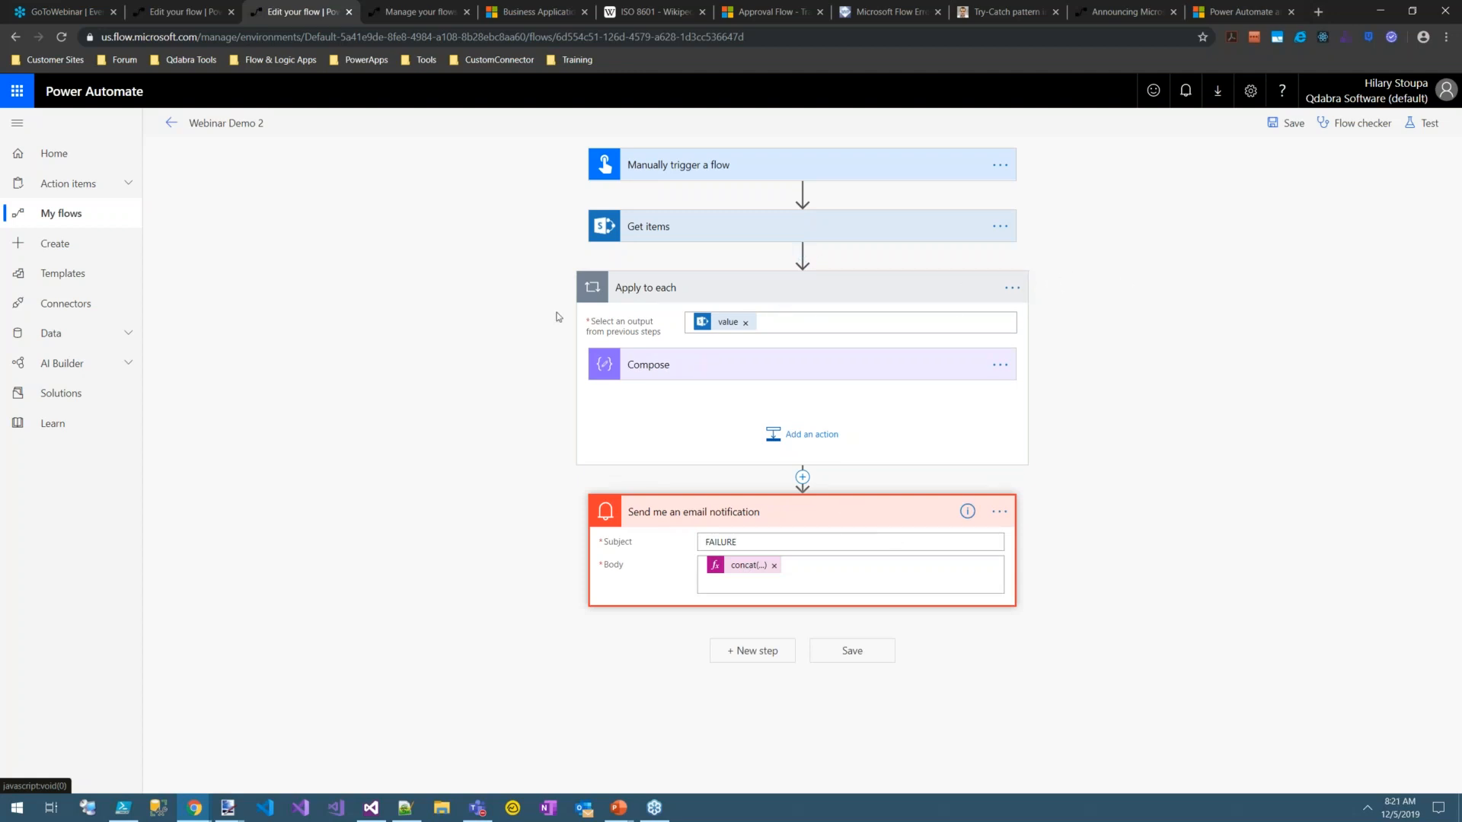
Step: Insert a Scope control action between Get items and Apply to each
{"action": "left_click", "coordinate": [802, 253]}
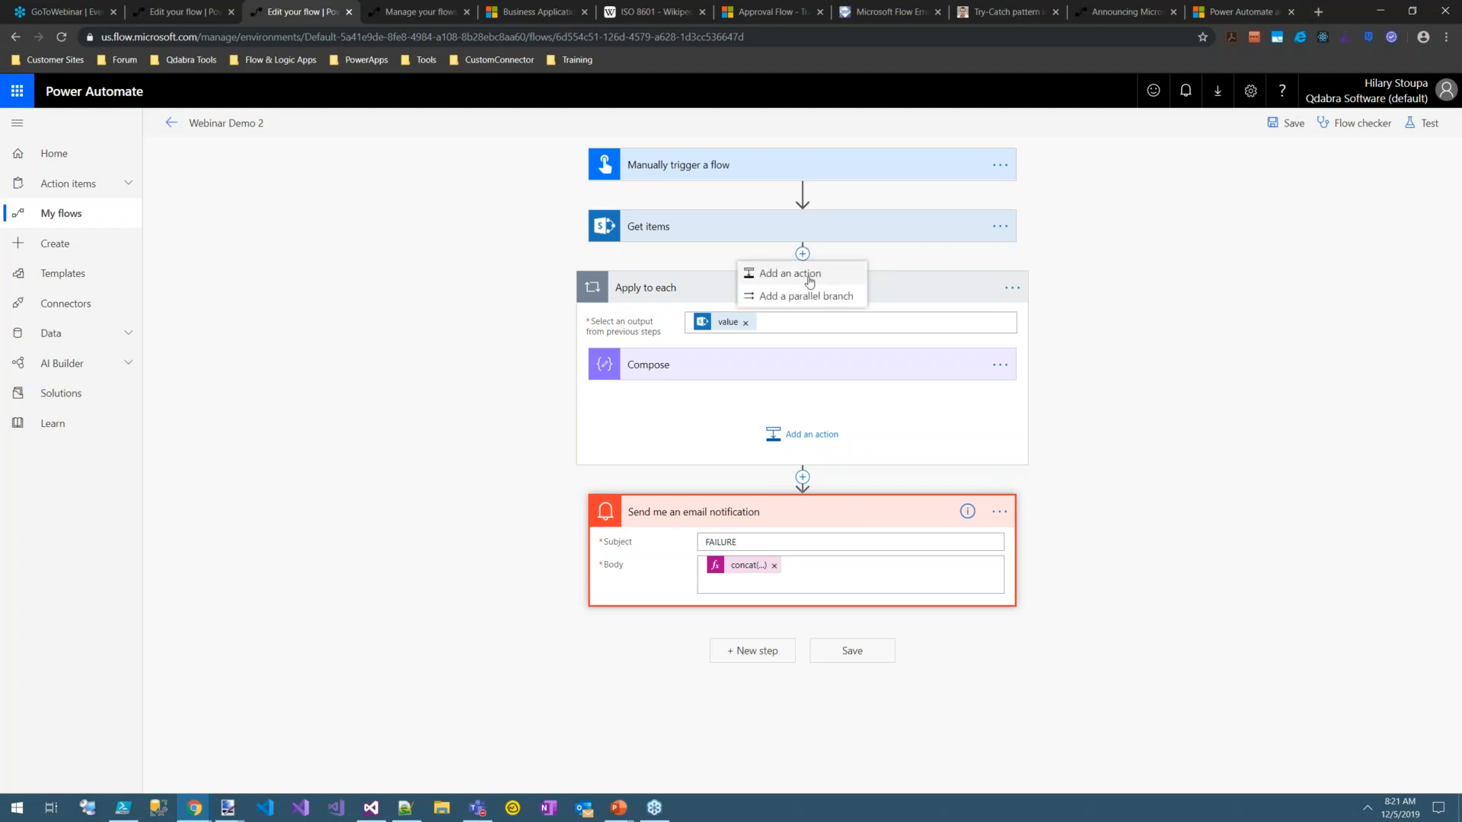
{"action": "left_click", "coordinate": [813, 278]}
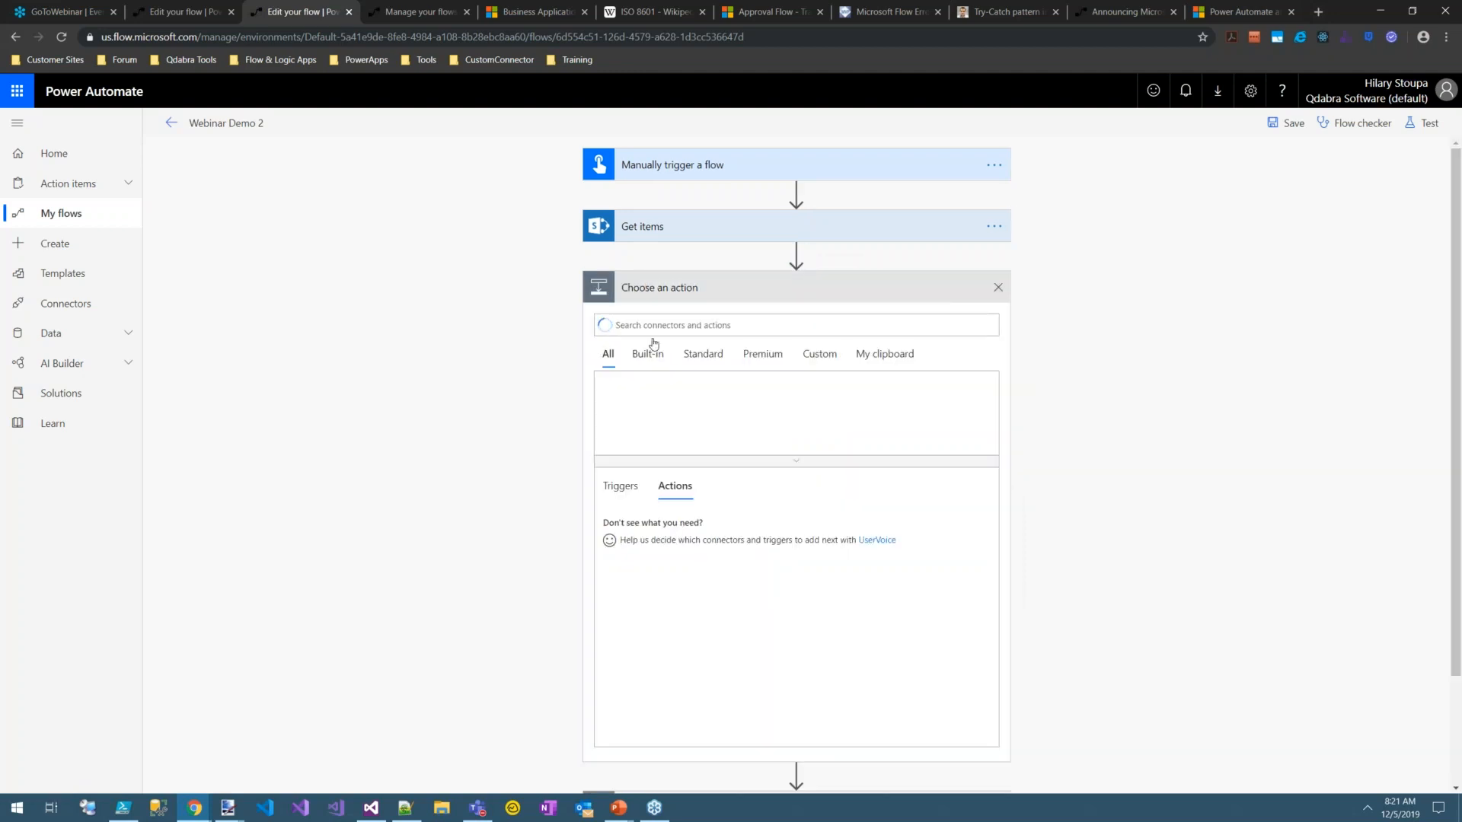
{"action": "type", "text": "sc"}
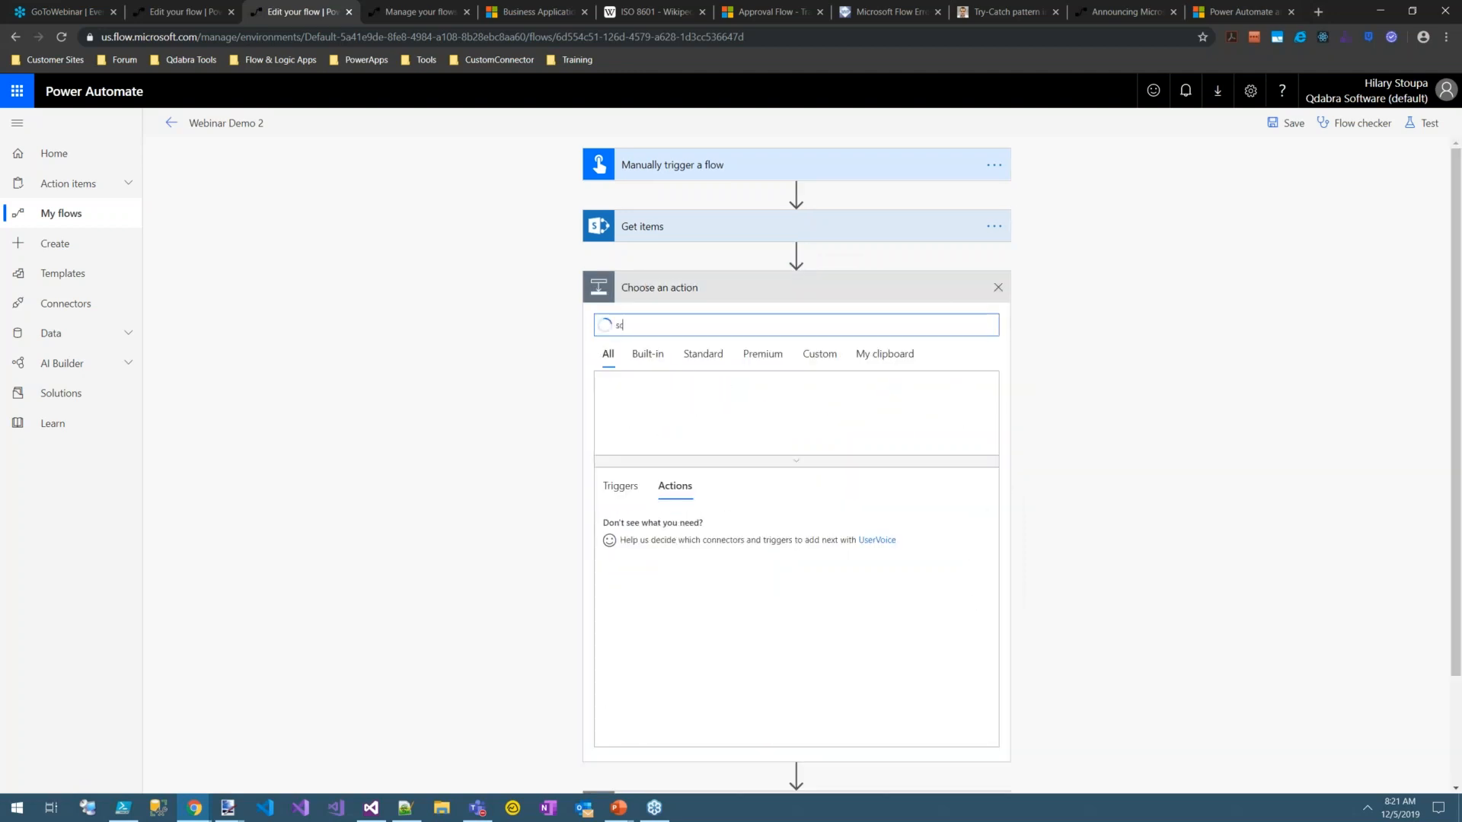
{"action": "type", "text": "ope"}
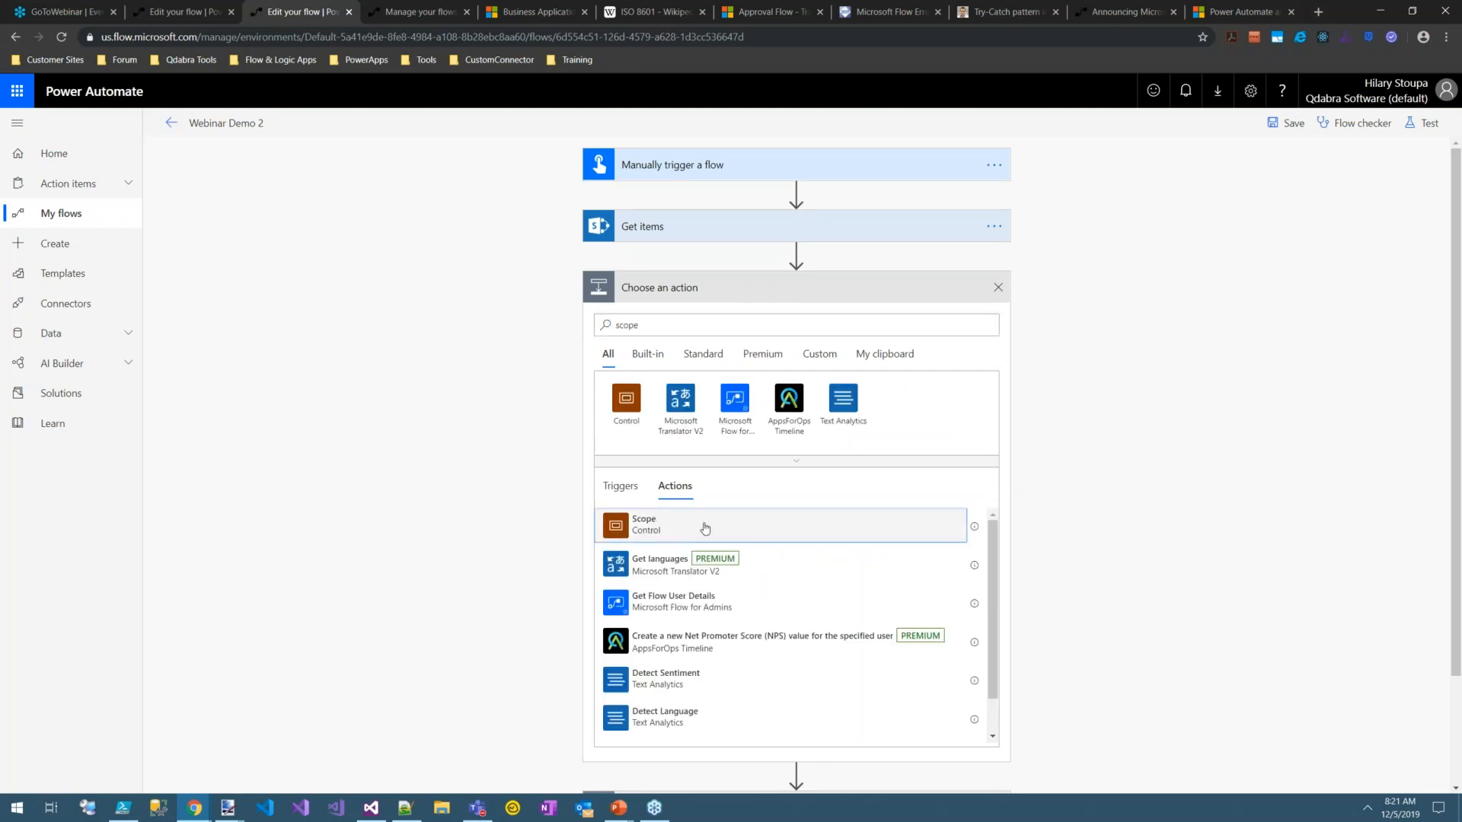
{"action": "left_click", "coordinate": [701, 522]}
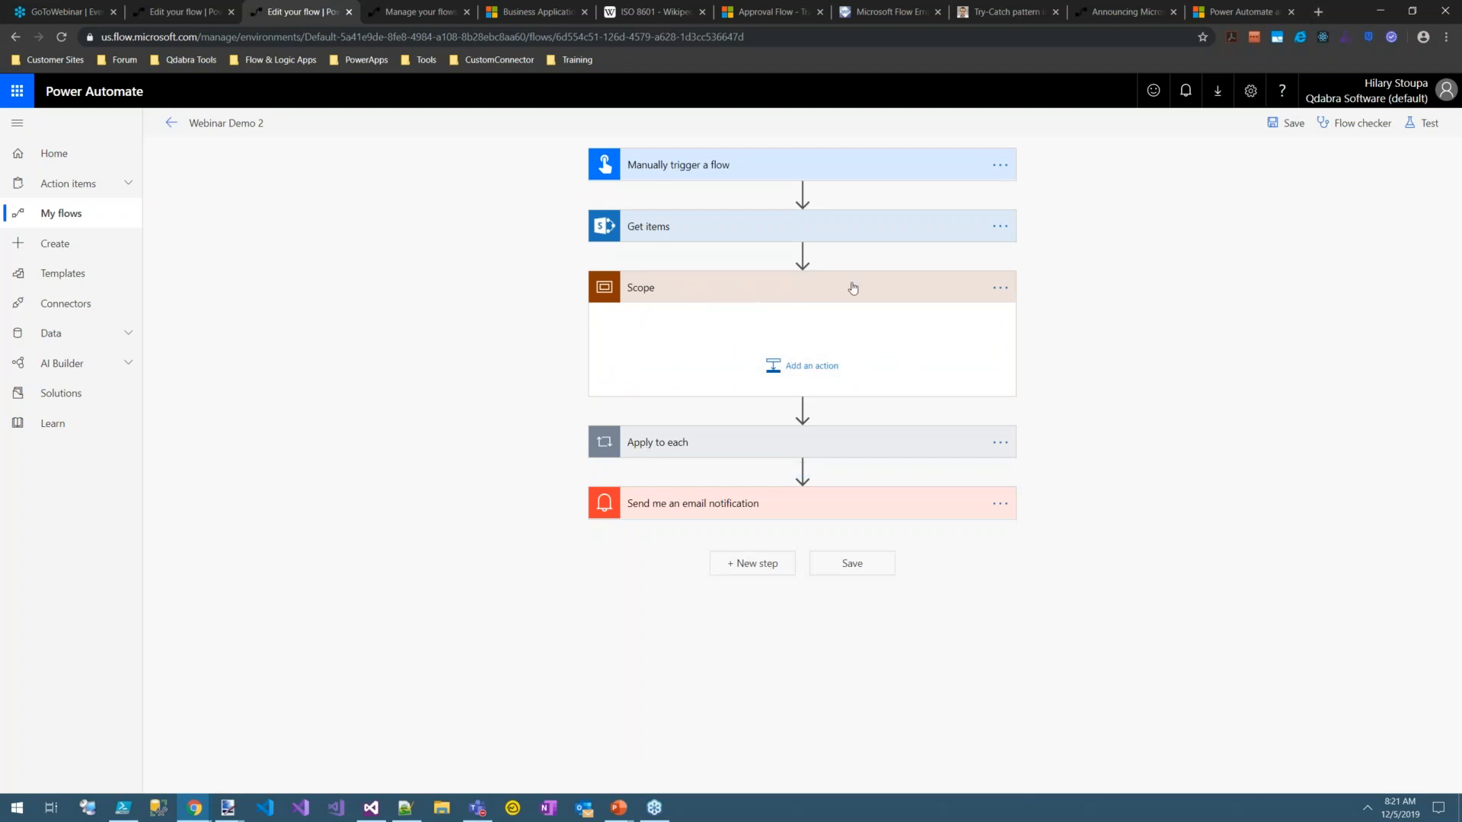
Step: Rename the scope "Error Handling" and move Apply to each and Send me an email notification into it
{"action": "left_click", "coordinate": [994, 290]}
{"action": "left_click", "coordinate": [1070, 305]}
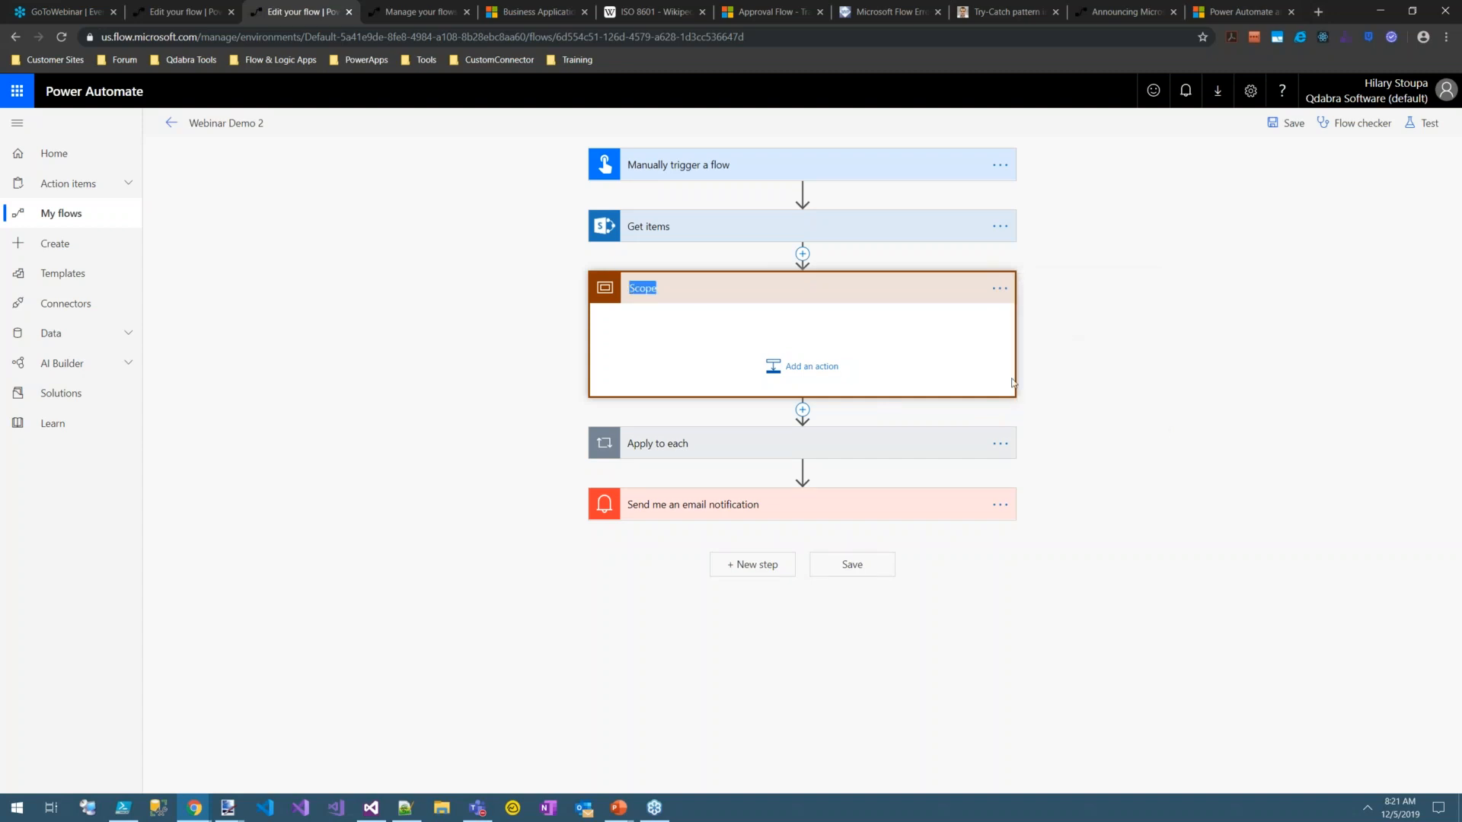
{"action": "type", "text": "Error Handling"}
{"action": "left_click_drag", "start_coordinate": [726, 448], "coordinate": [718, 329]}
{"action": "left_click_drag", "start_coordinate": [742, 495], "coordinate": [709, 389]}
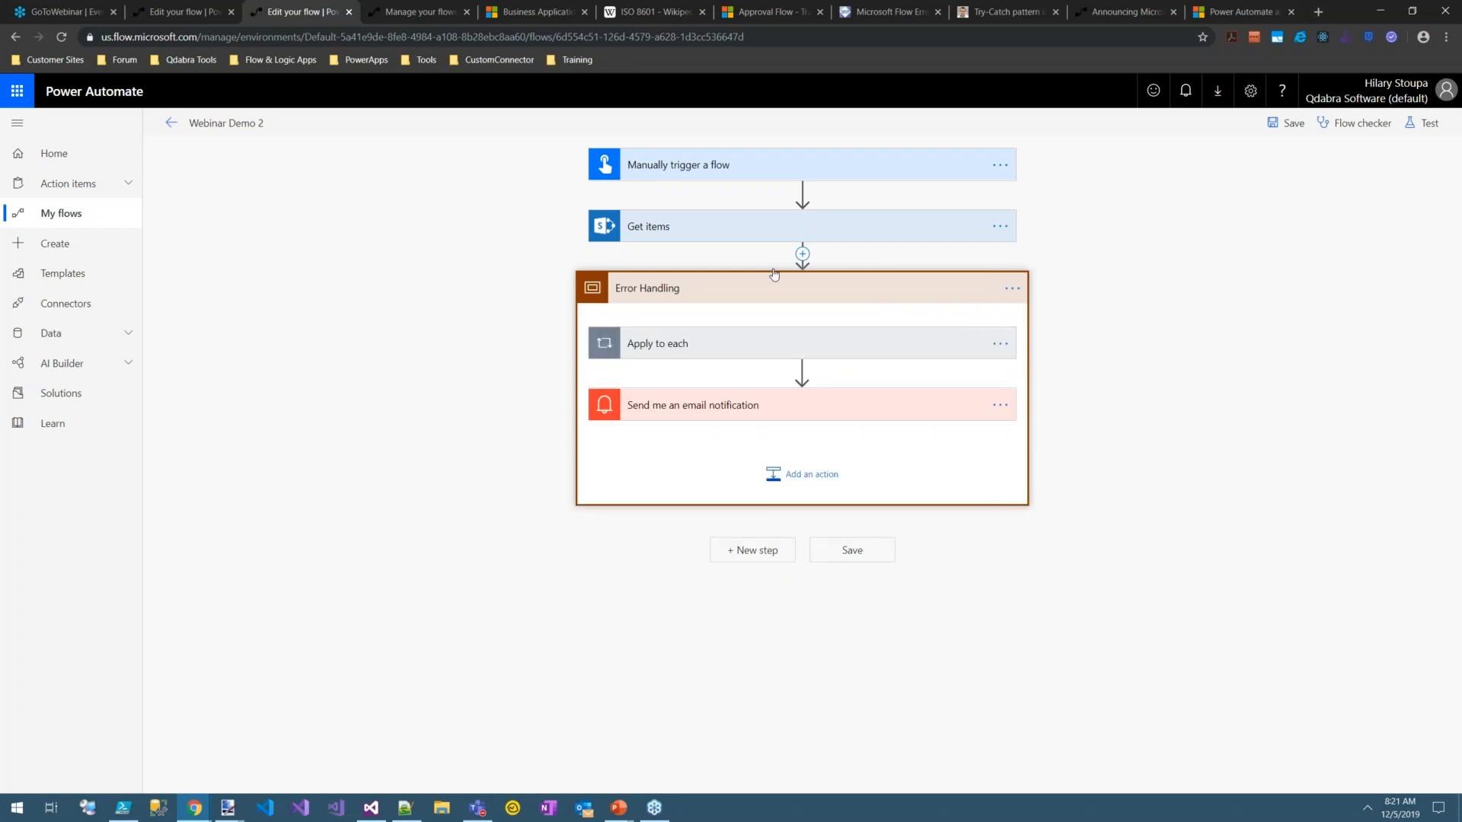
Step: Configure the Error Handling scope to run only after Get items has failed or has timed out
{"action": "left_click", "coordinate": [1011, 293]}
{"action": "left_click", "coordinate": [1015, 376]}
{"action": "left_click", "coordinate": [816, 315]}
{"action": "left_click", "coordinate": [817, 334]}
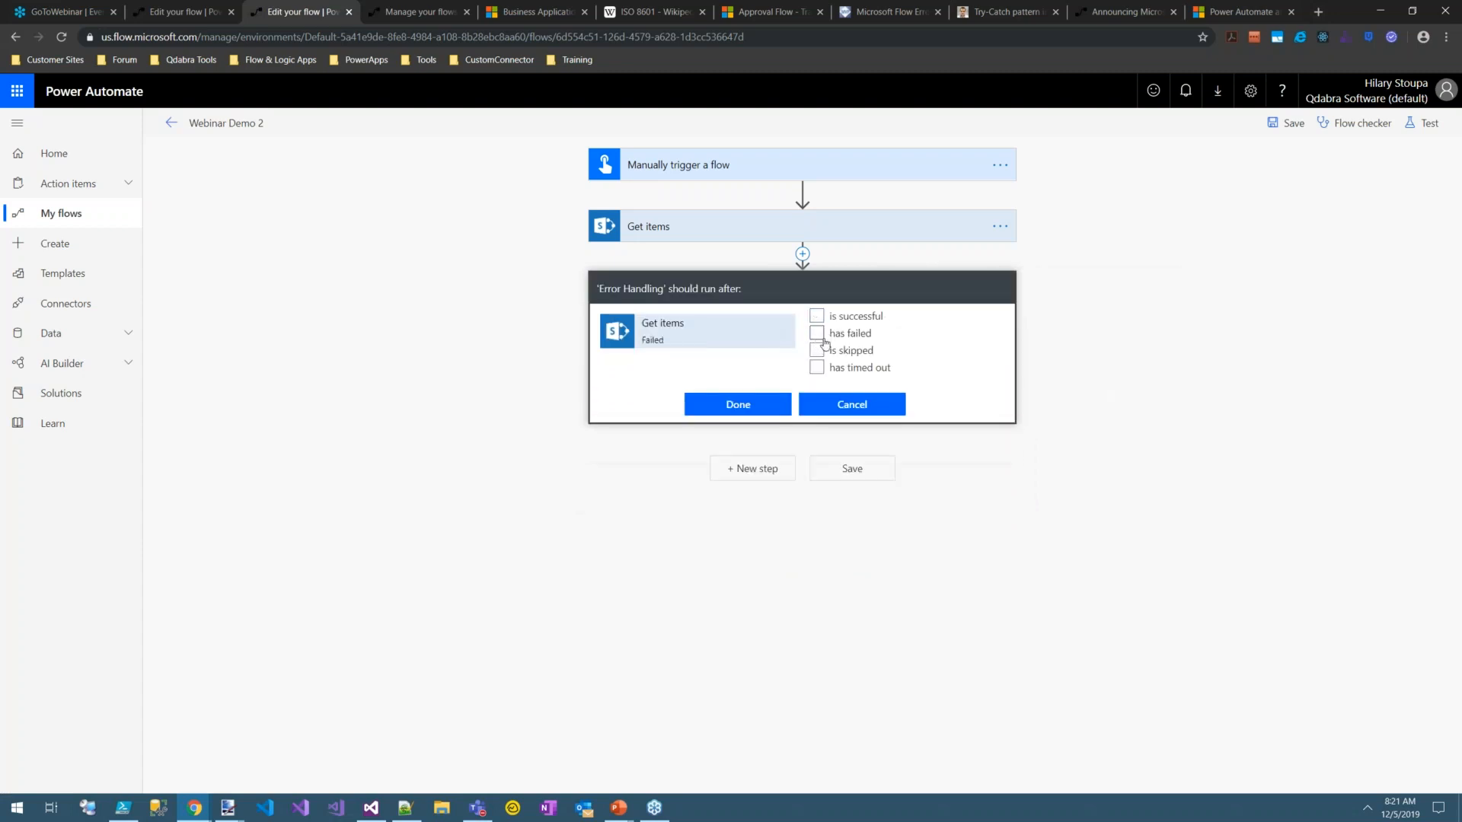
{"action": "left_click", "coordinate": [816, 366]}
{"action": "left_click", "coordinate": [745, 412]}
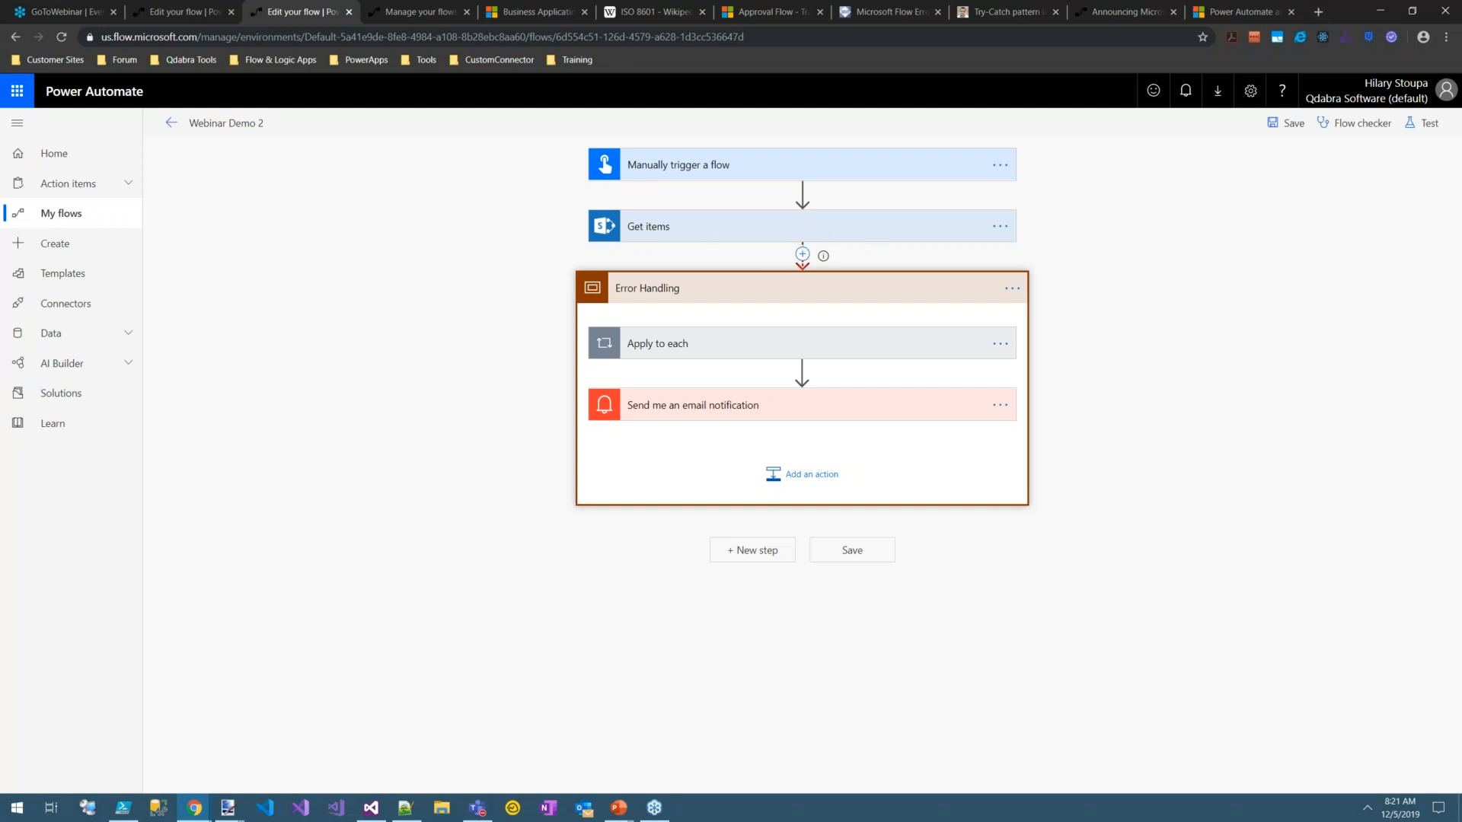
Step: Insert a second Scope control action between the manual trigger and Get items
{"action": "left_click", "coordinate": [802, 194]}
{"action": "left_click", "coordinate": [769, 208]}
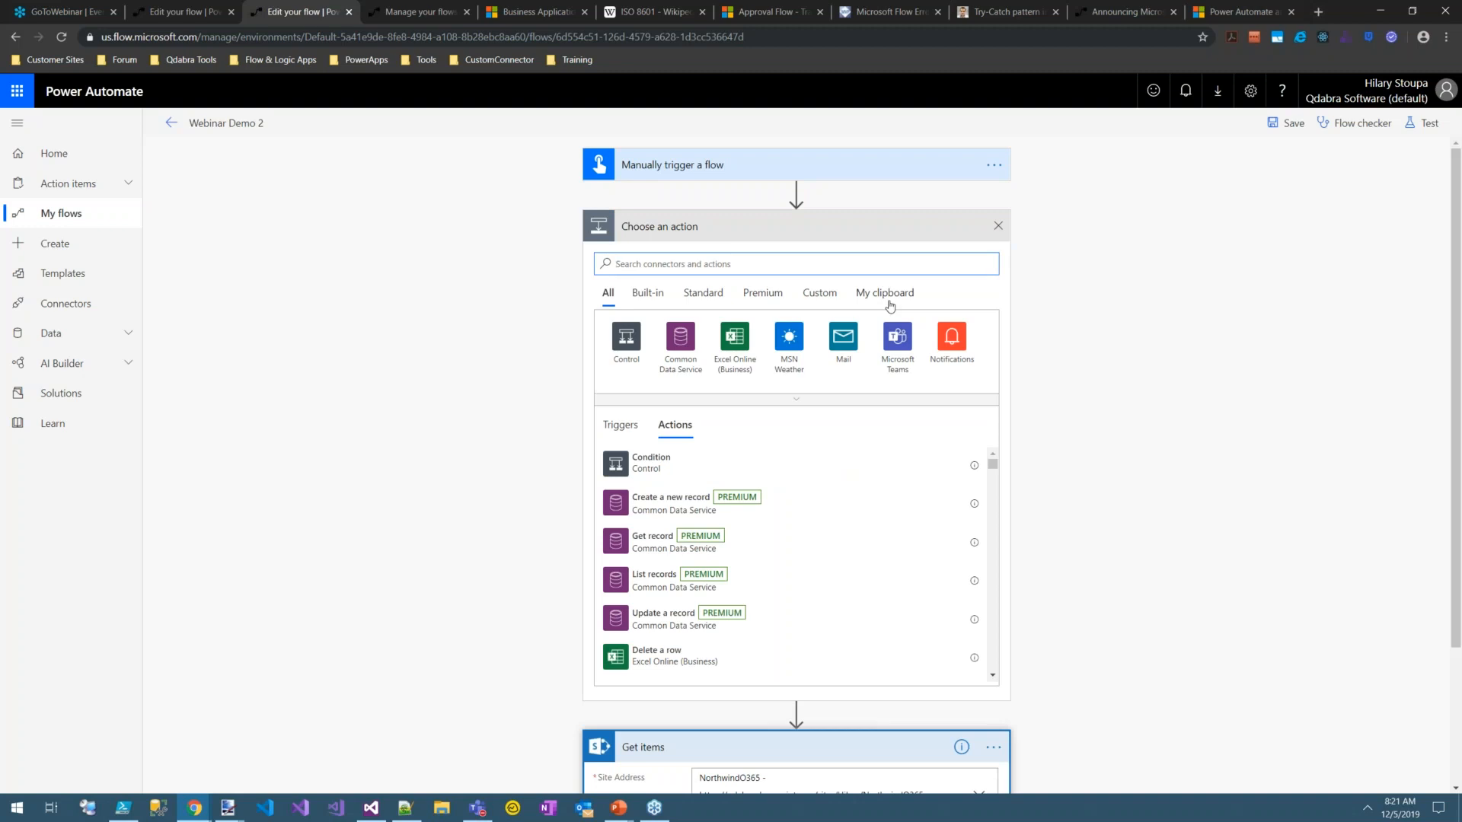
{"action": "type", "text": "scope"}
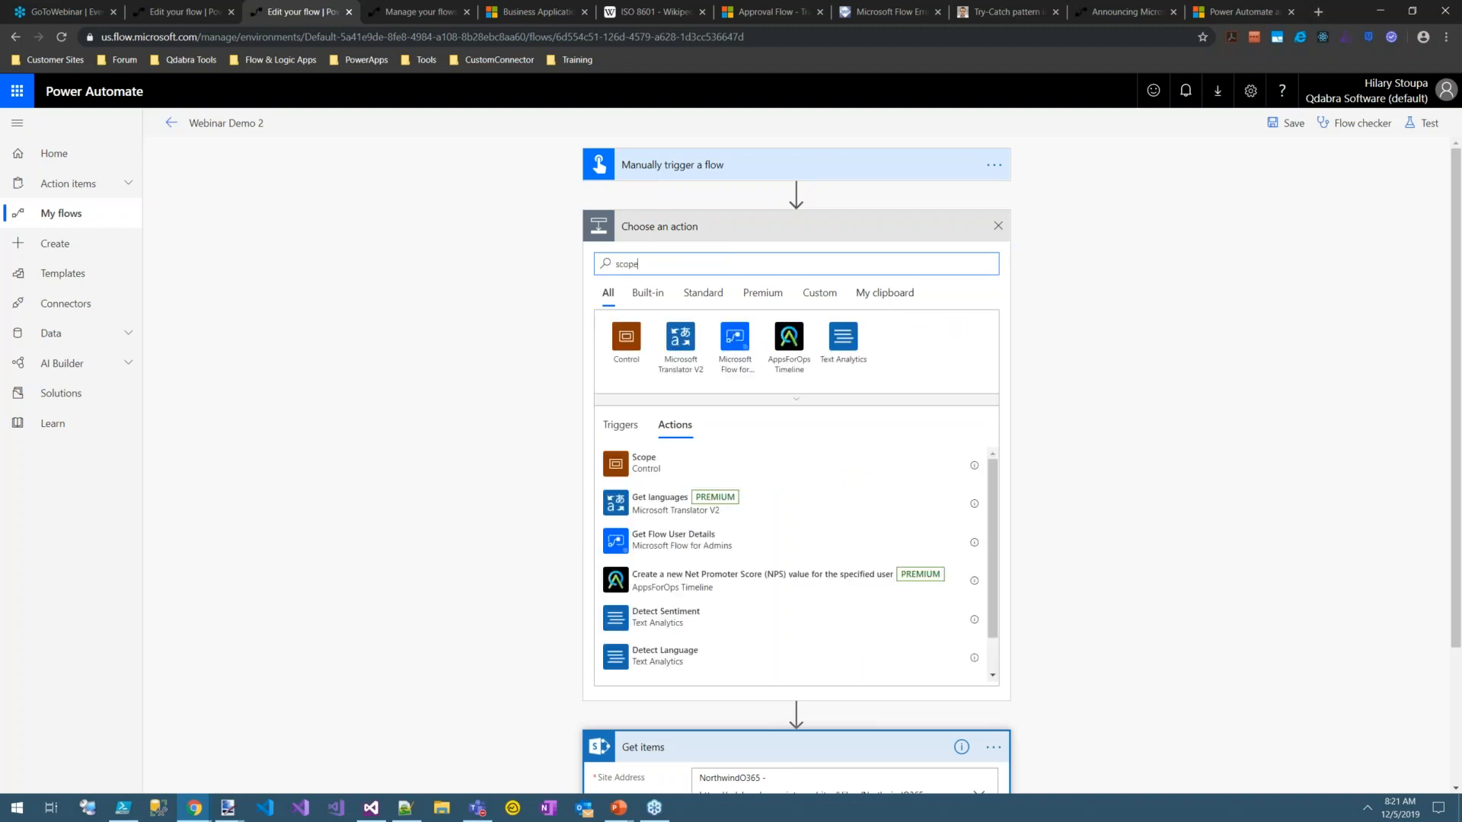
{"action": "left_click", "coordinate": [654, 466]}
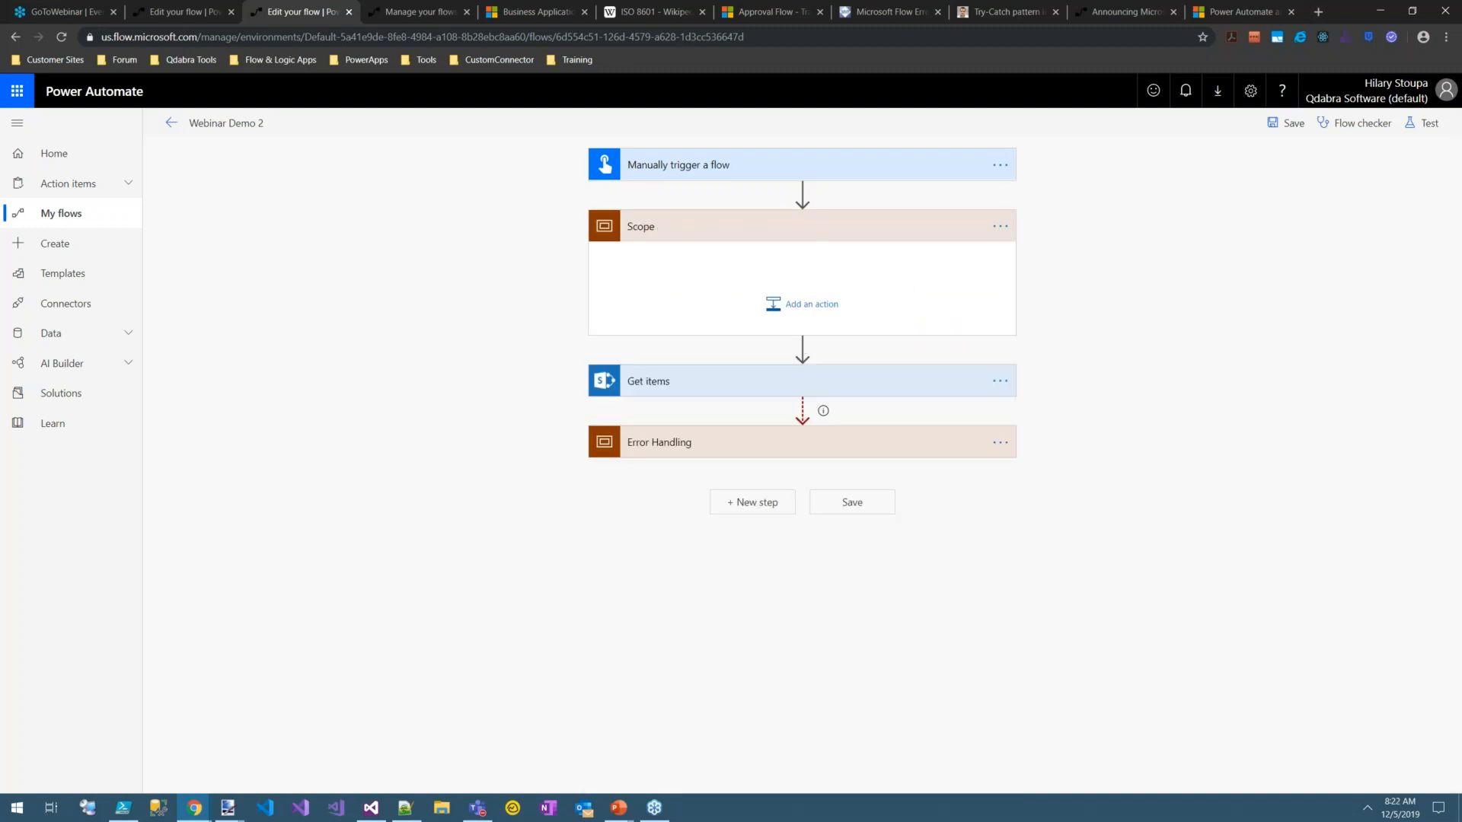
Step: Move Get items into the new scope above Error Handling and rename that scope "Main Scope"
{"action": "left_click_drag", "start_coordinate": [695, 385], "coordinate": [685, 280]}
{"action": "left_click", "coordinate": [1012, 226]}
{"action": "left_click", "coordinate": [1072, 246]}
{"action": "type", "text": "Main"}
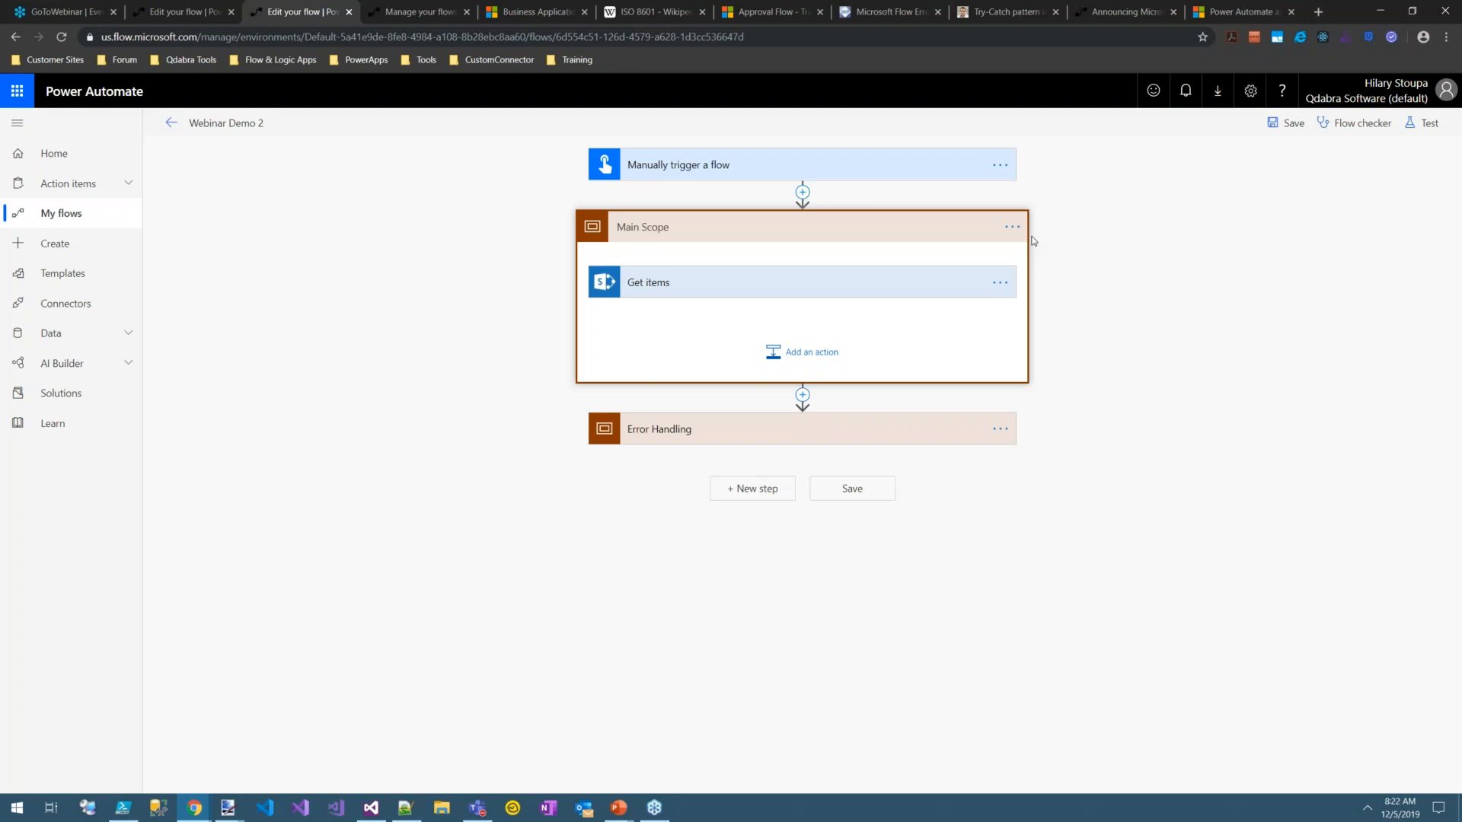
Step: Configure the Error Handling scope to run after Main Scope has failed instead of when it is successful
{"action": "key", "text": "Return"}
{"action": "left_click", "coordinate": [999, 428]}
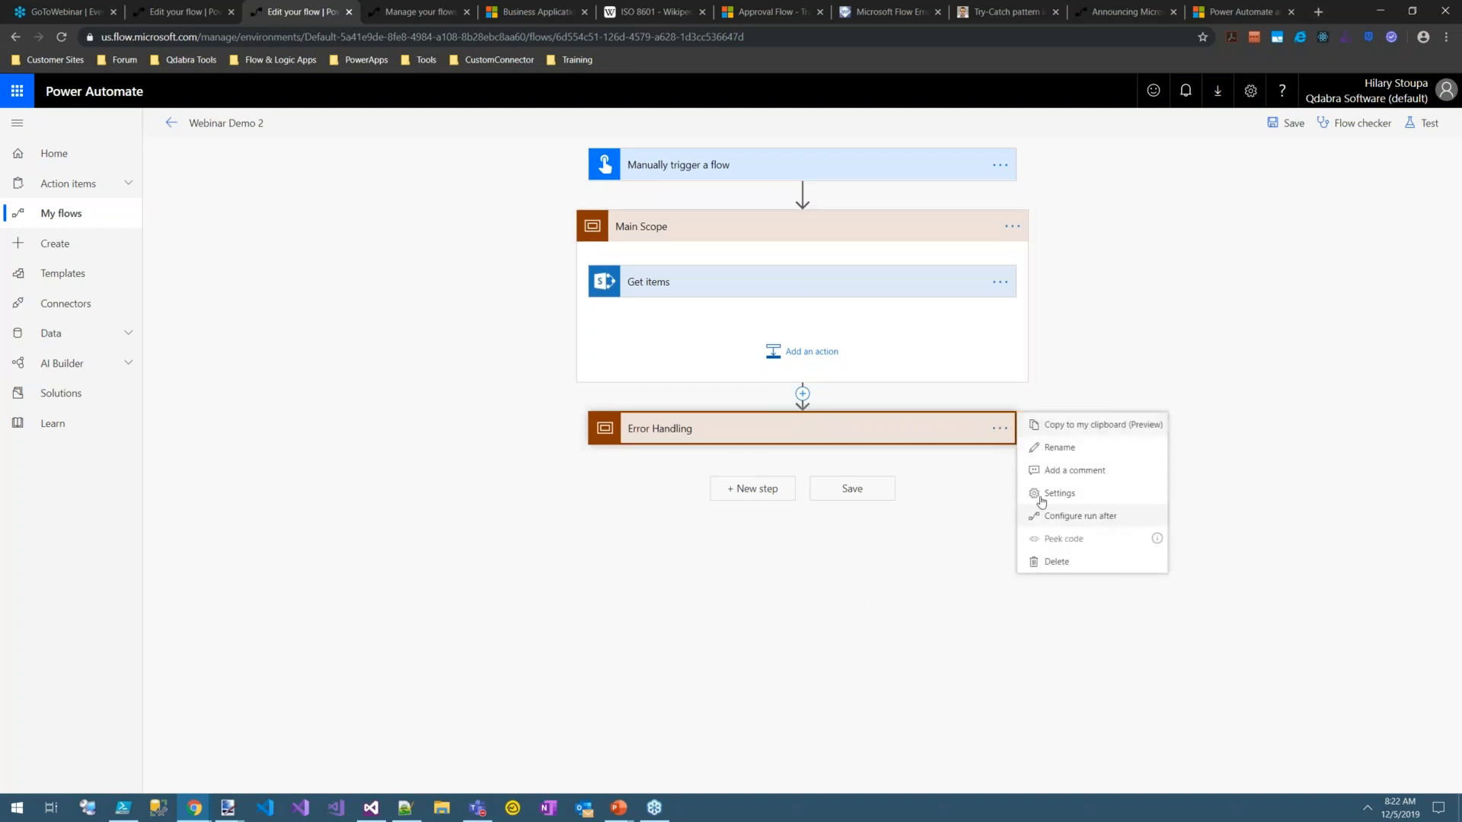
{"action": "left_click", "coordinate": [1054, 494]}
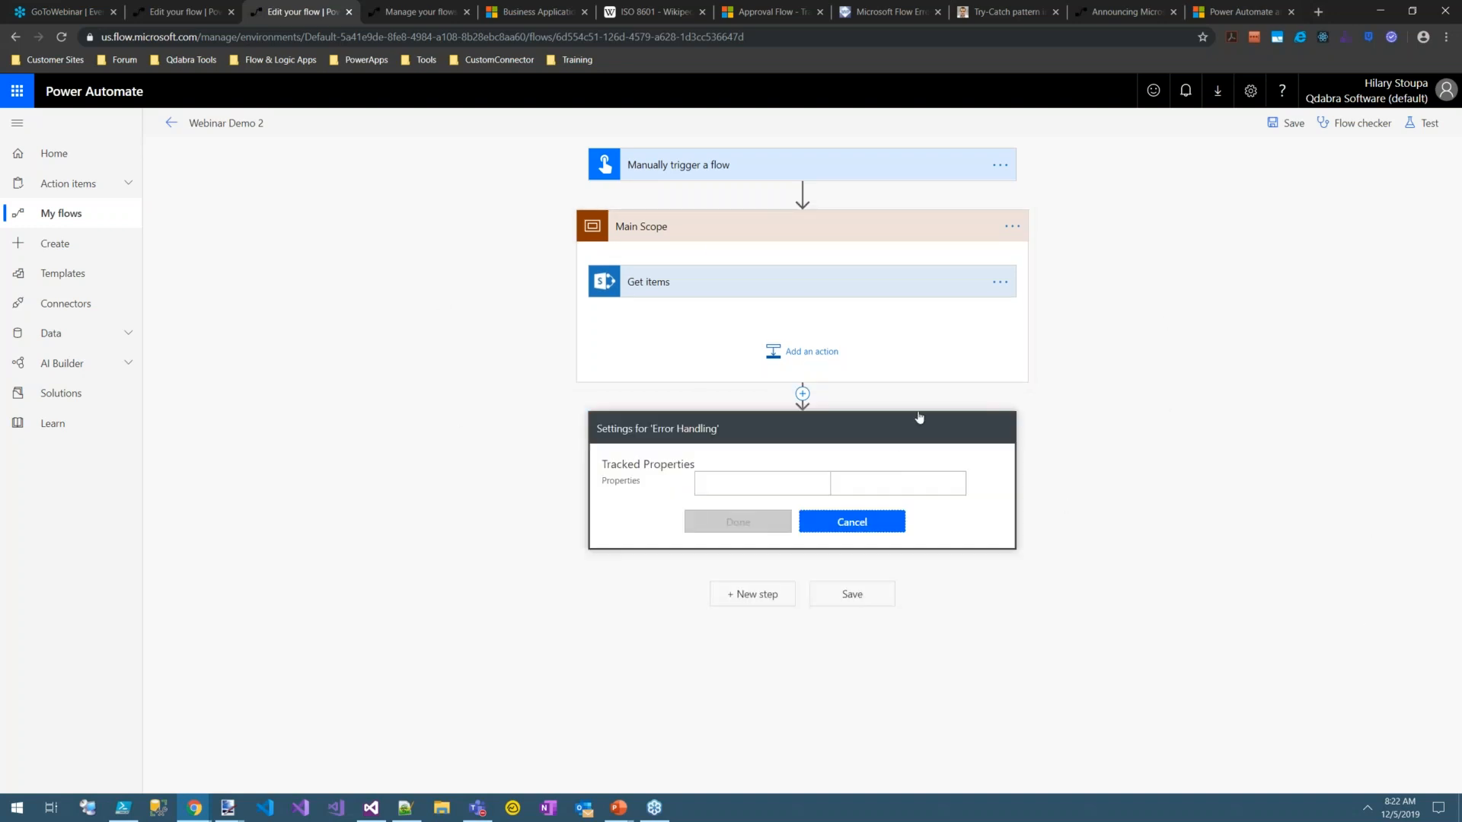
{"action": "left_click", "coordinate": [861, 523]}
{"action": "left_click", "coordinate": [1012, 429]}
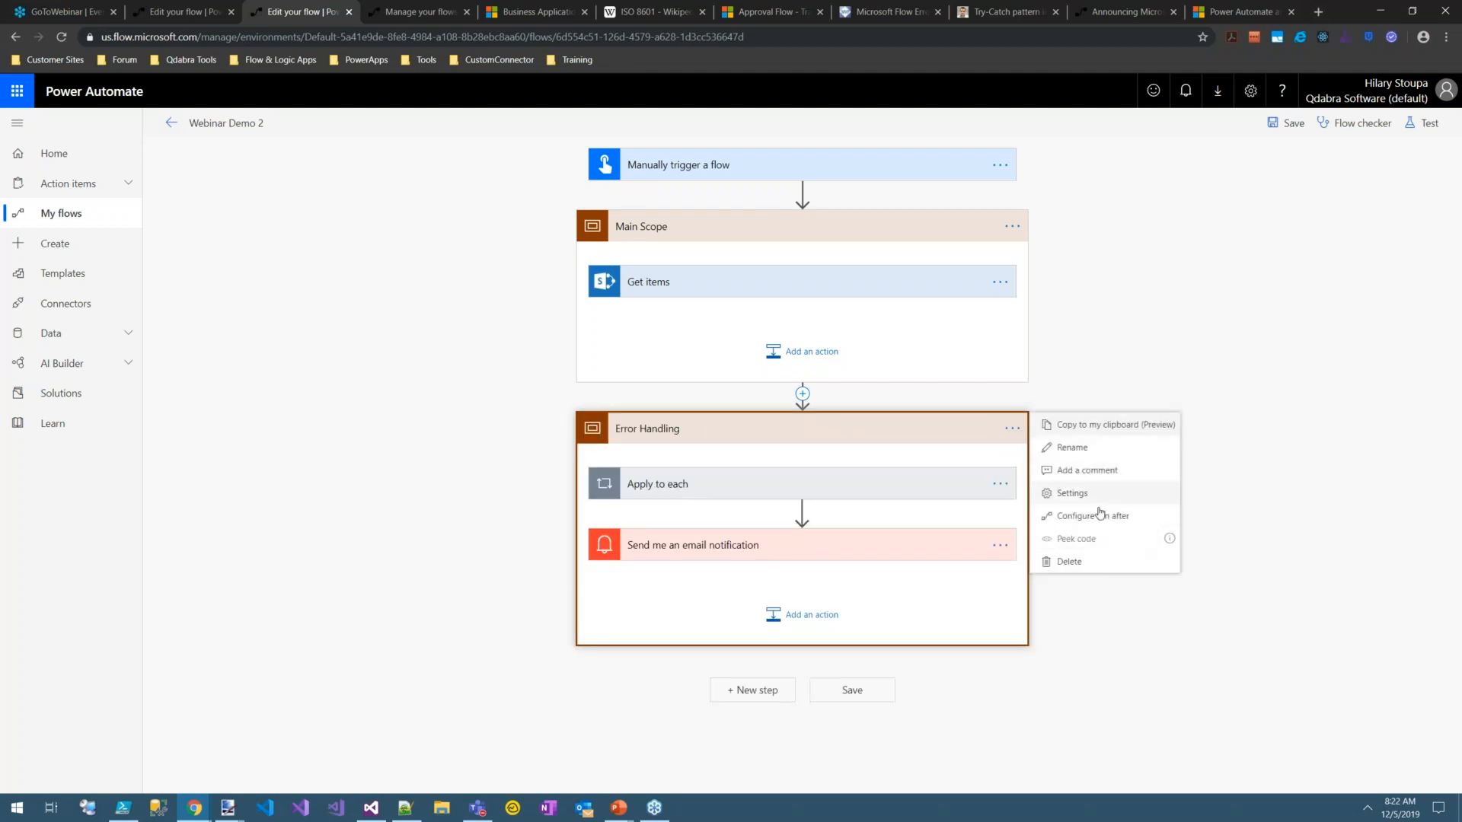
{"action": "left_click", "coordinate": [1117, 521]}
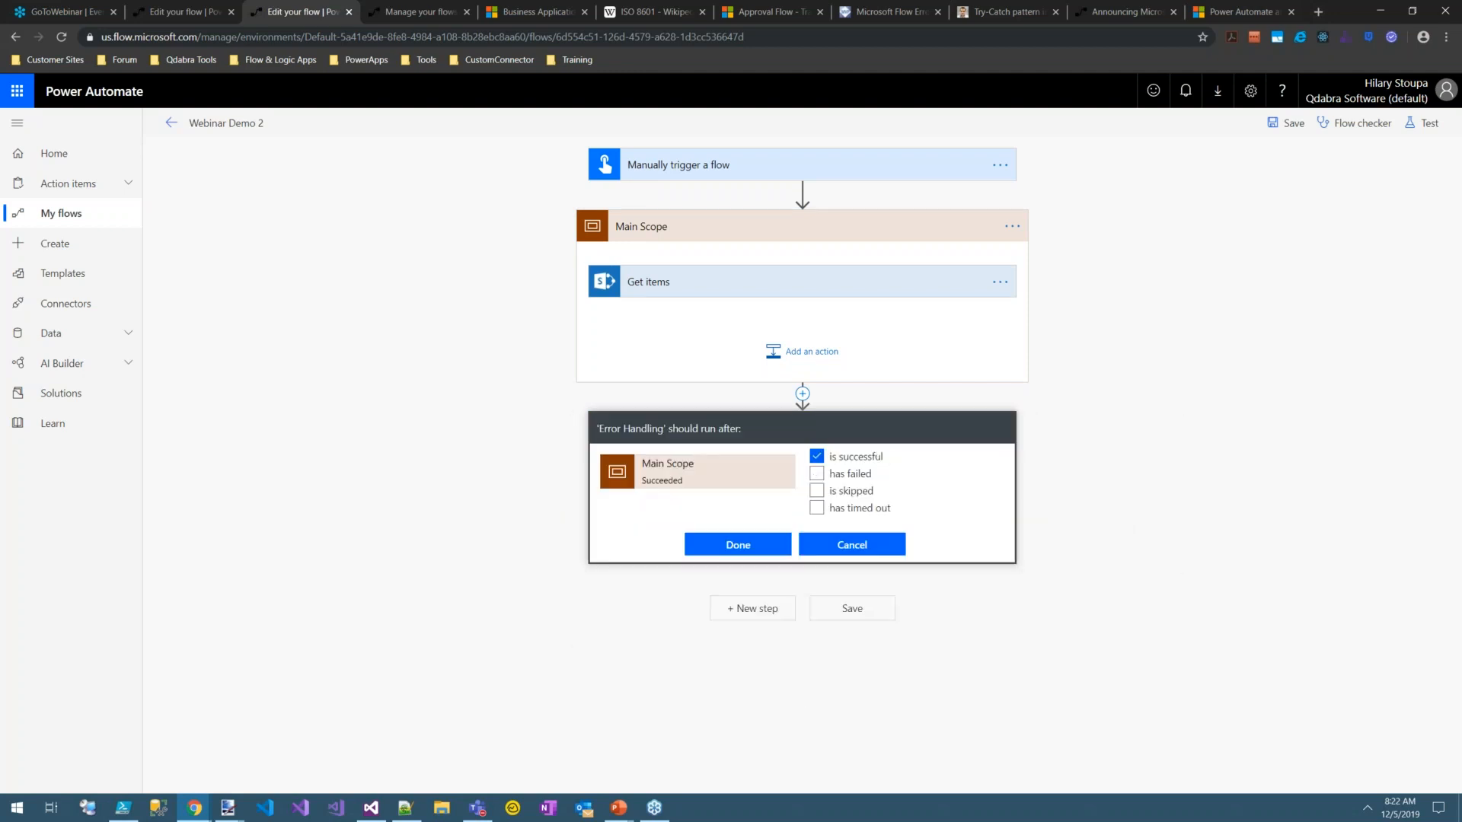
{"action": "left_click", "coordinate": [816, 456]}
{"action": "left_click", "coordinate": [816, 474]}
{"action": "left_click", "coordinate": [744, 546]}
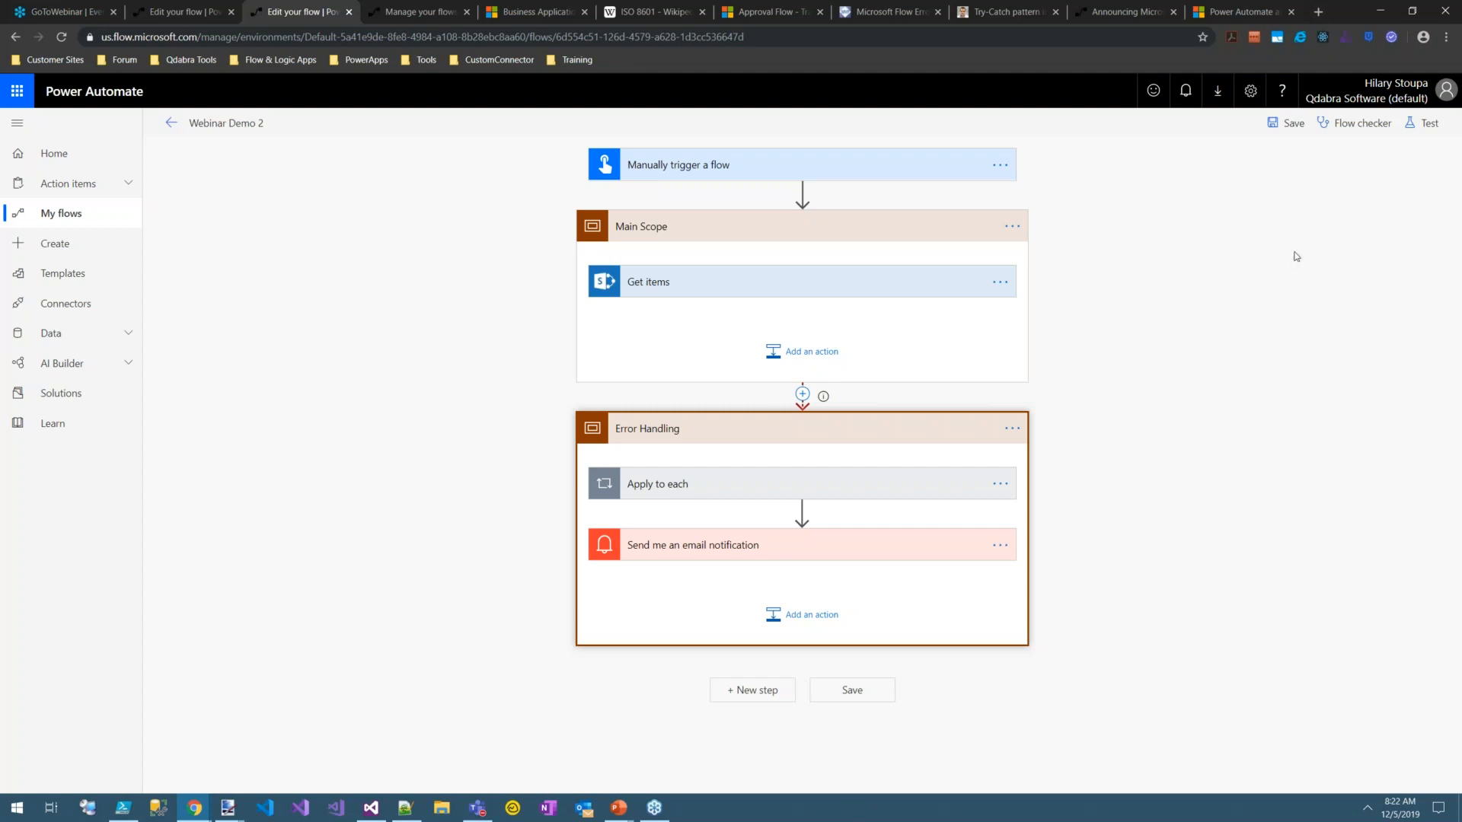
{"action": "key", "text": "alt+Tab"}
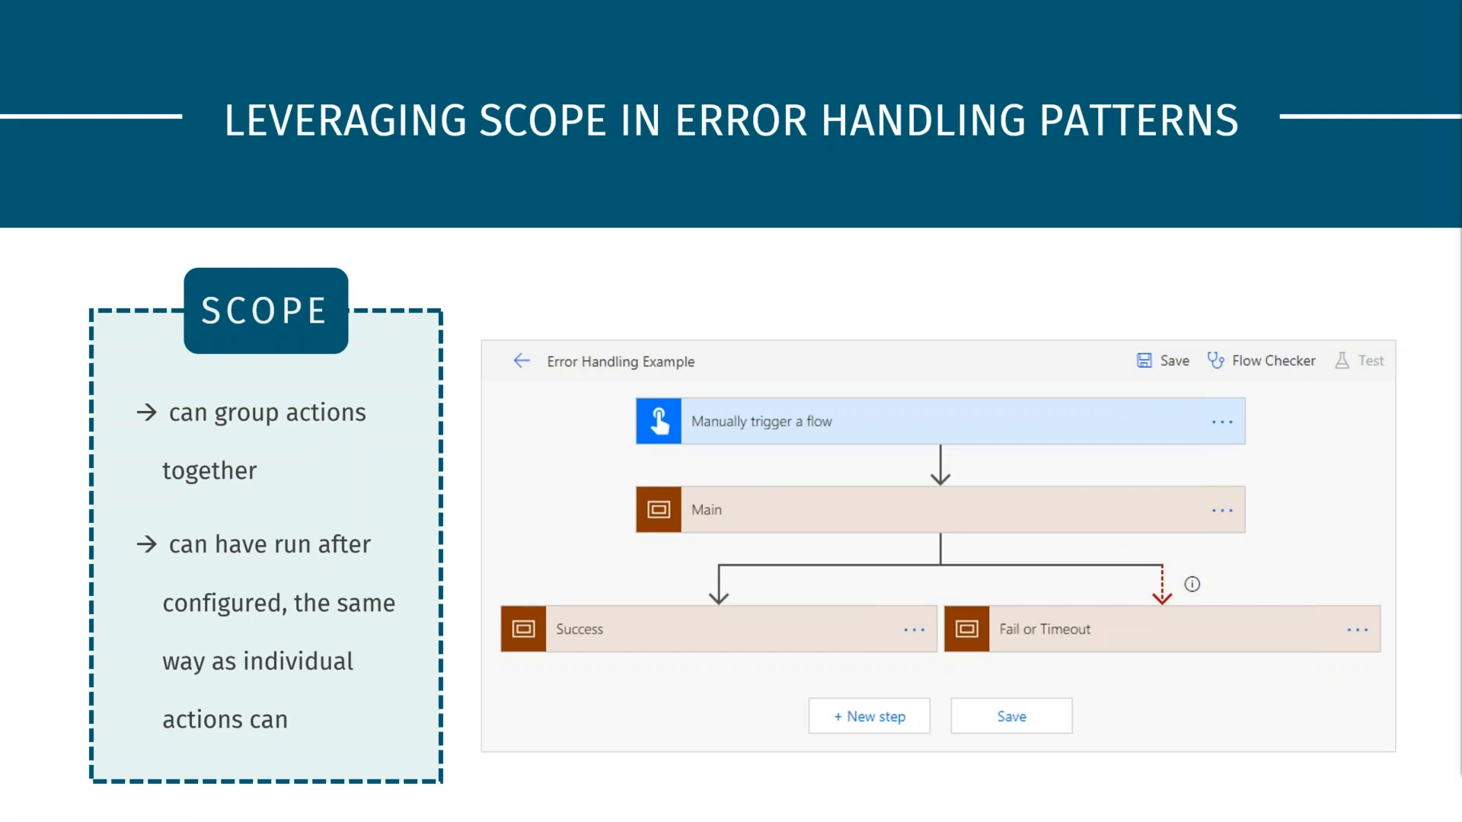
{"action": "key", "text": "Right"}
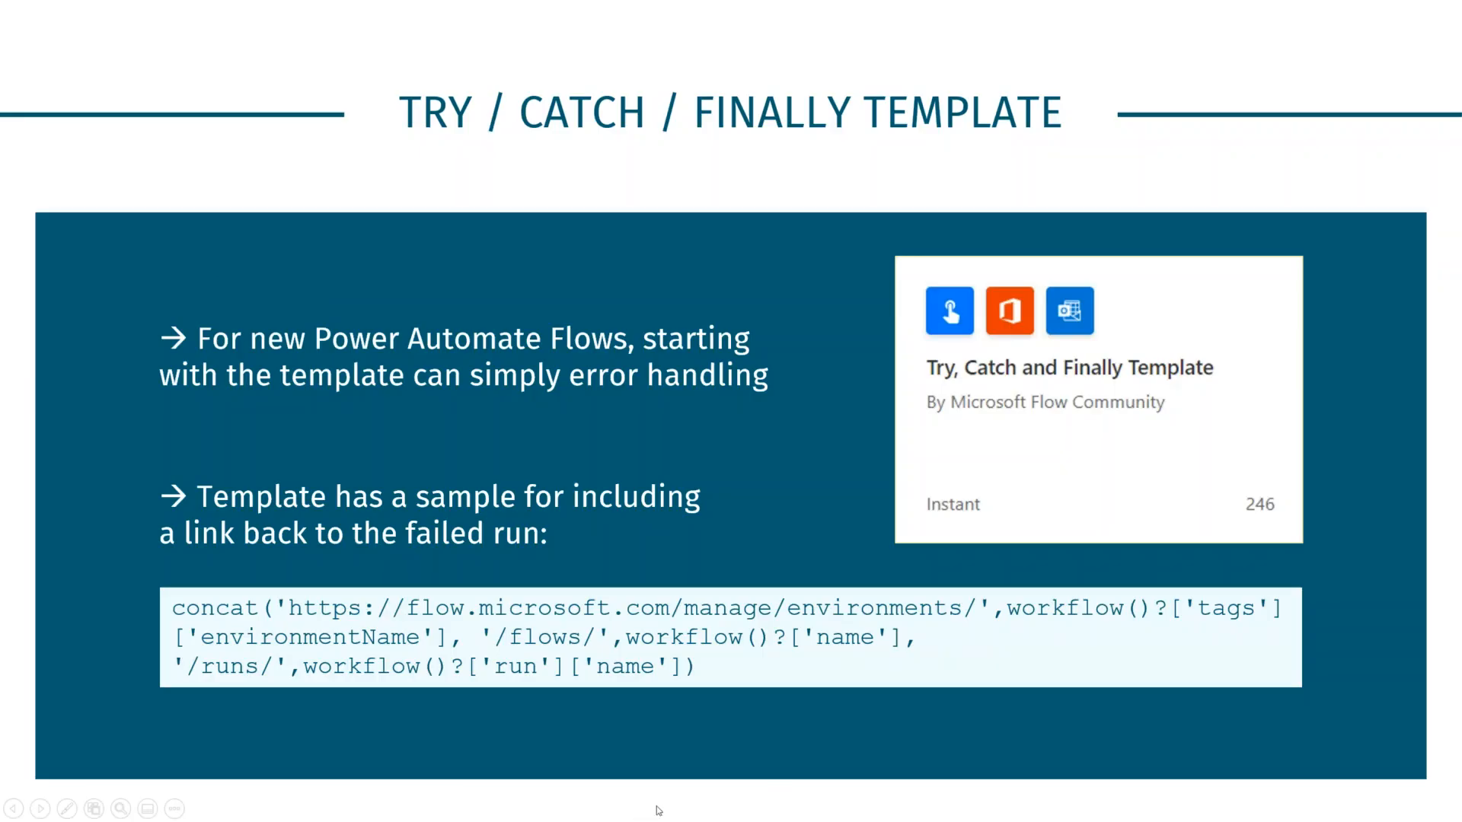
{"action": "key", "text": "Left"}
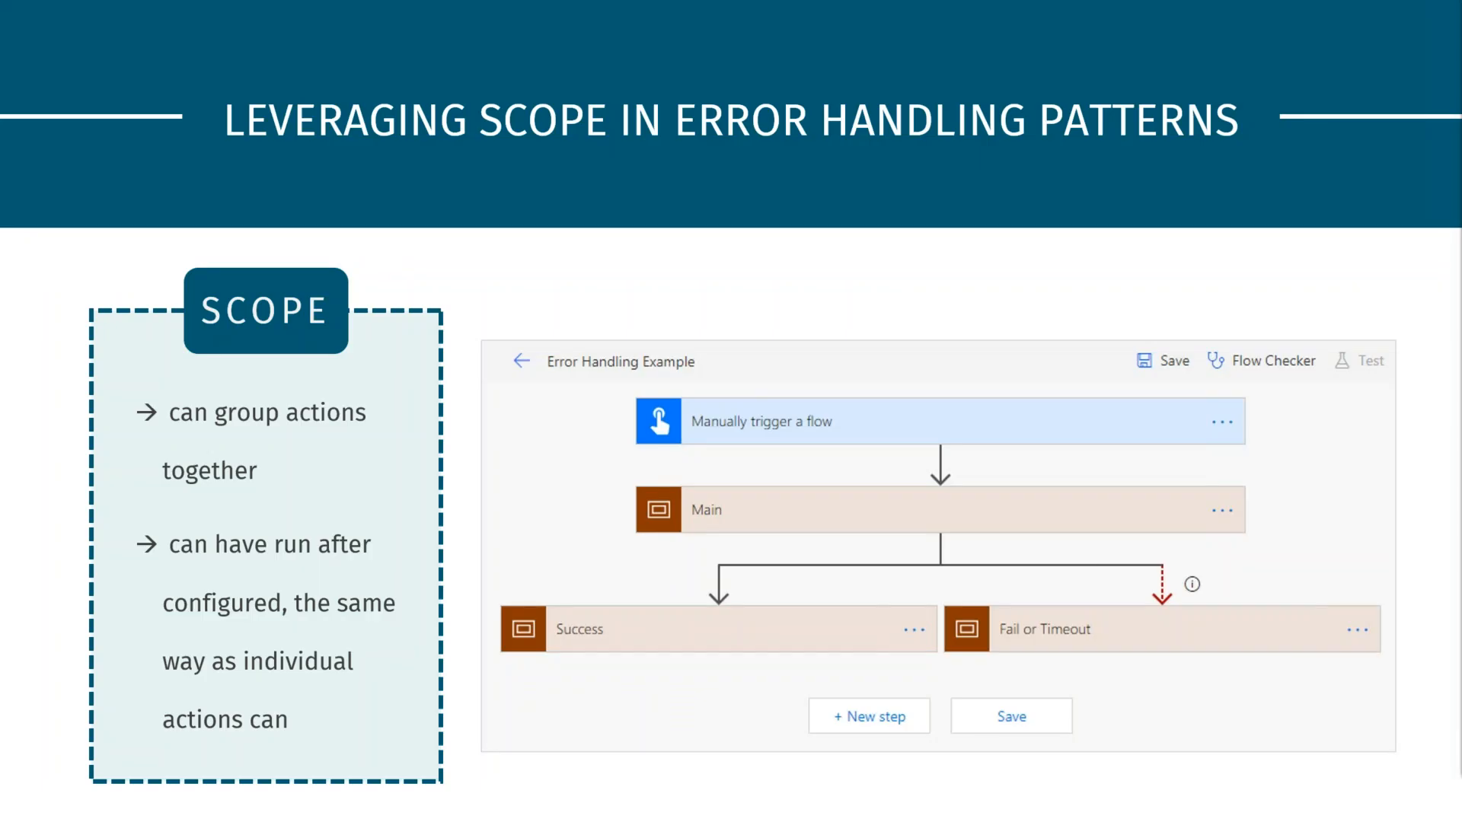
{"action": "mouse_move", "coordinate": [620, 820]}
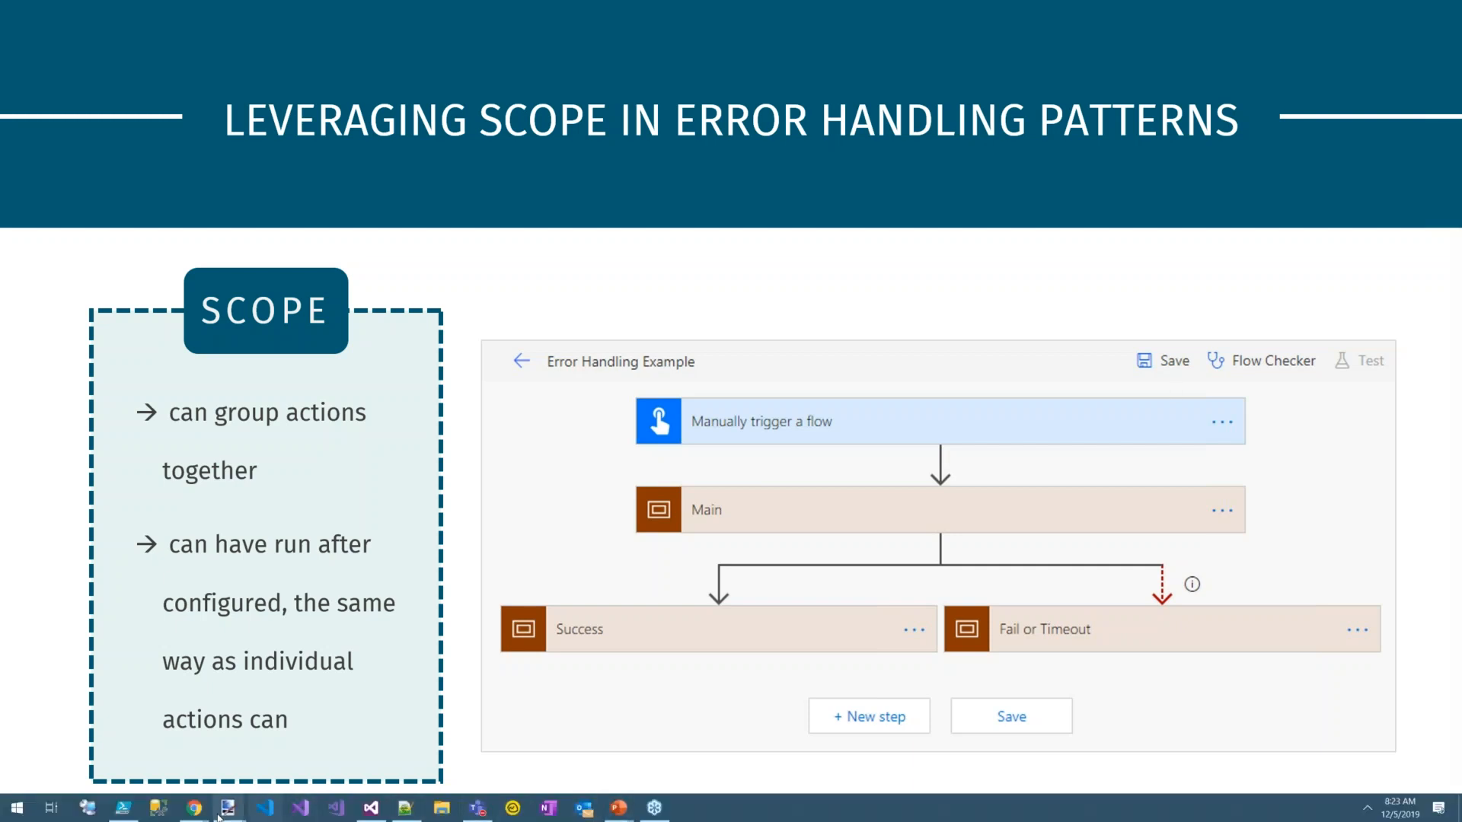
{"action": "left_click", "coordinate": [160, 768]}
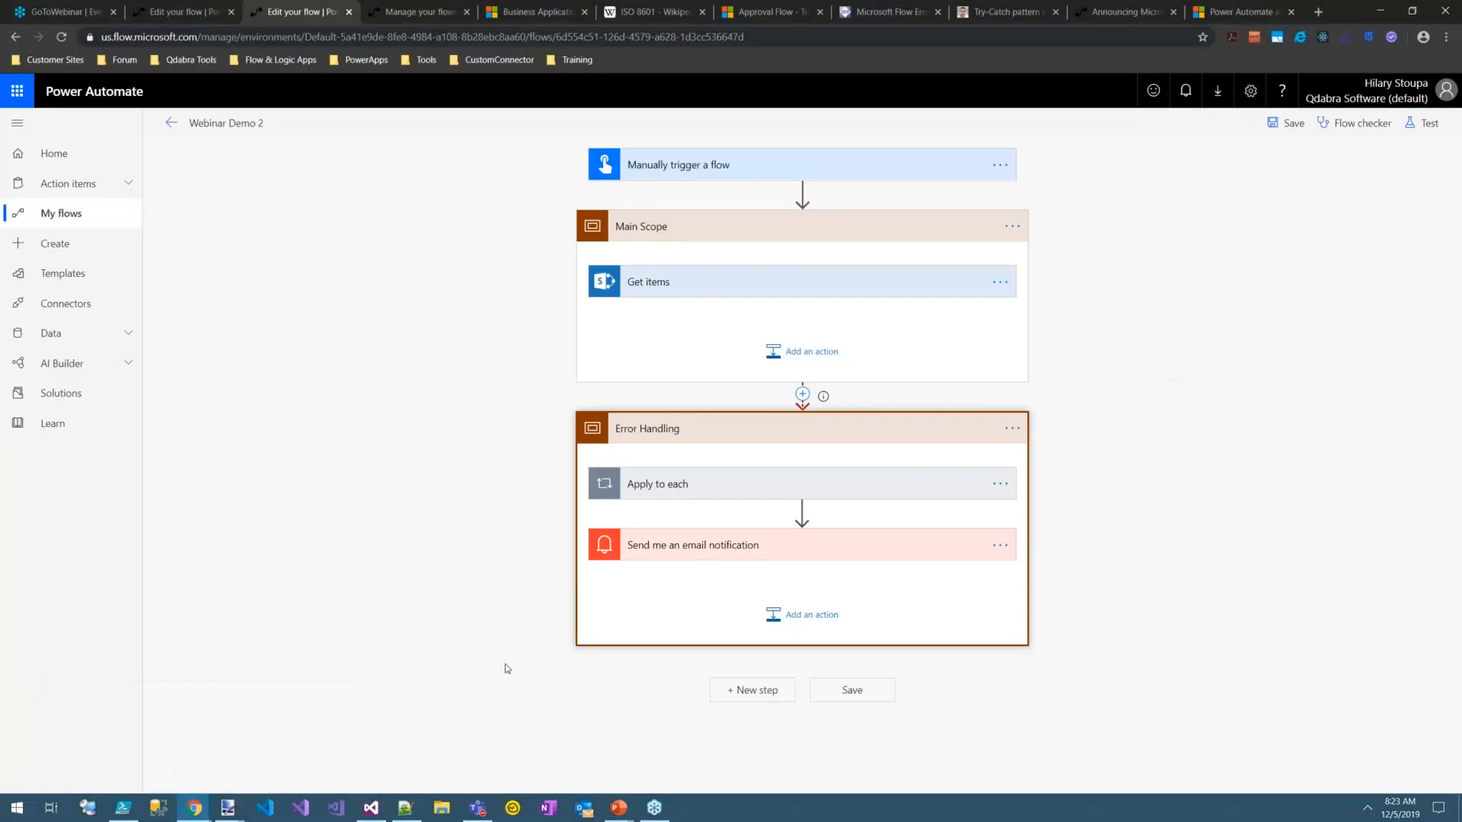
Step: Save the Webinar Demo 2 flow and test it by performing the trigger action manually
{"action": "left_click", "coordinate": [880, 689]}
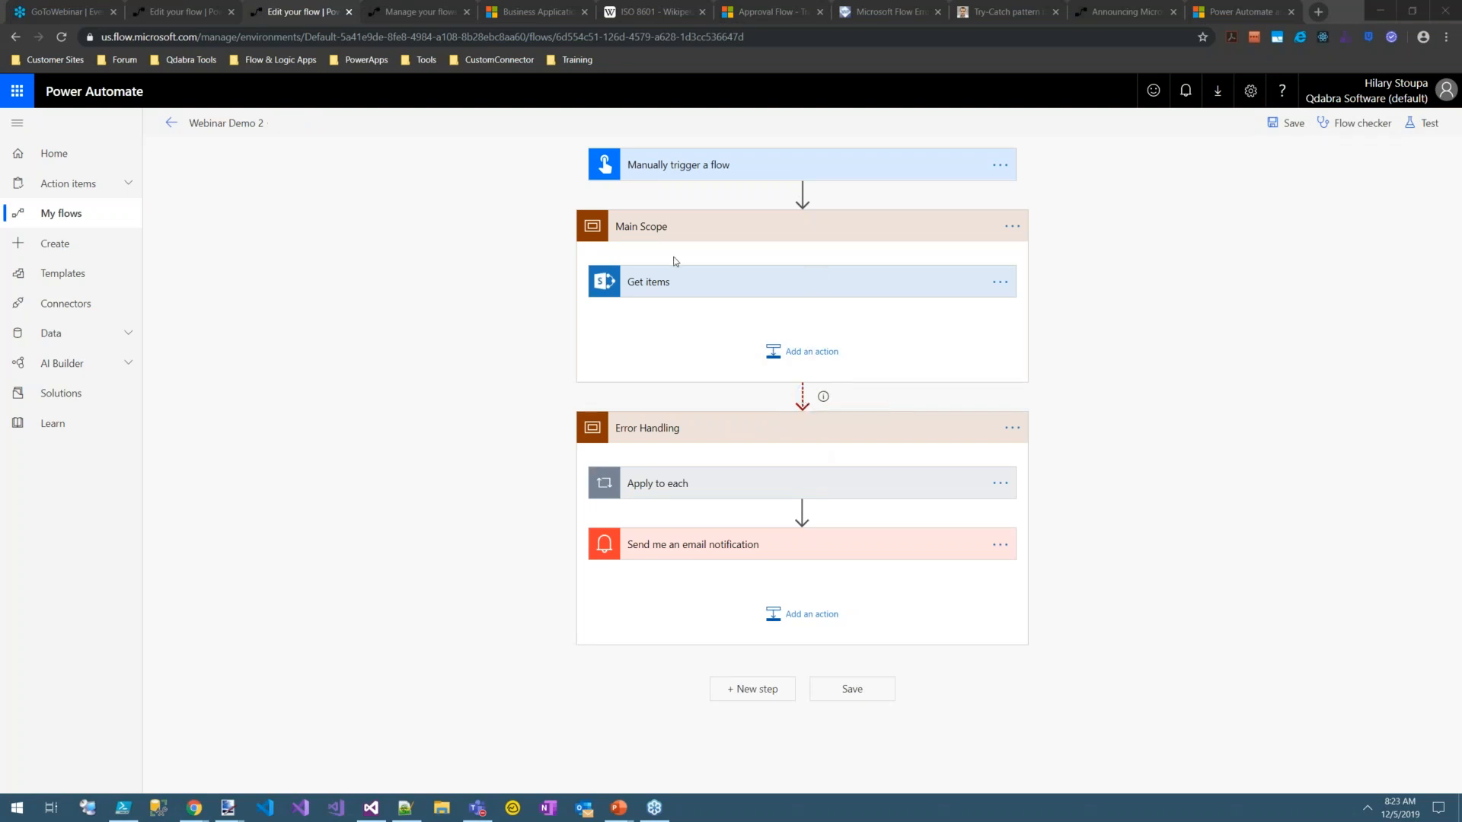
{"action": "left_click", "coordinate": [1286, 123]}
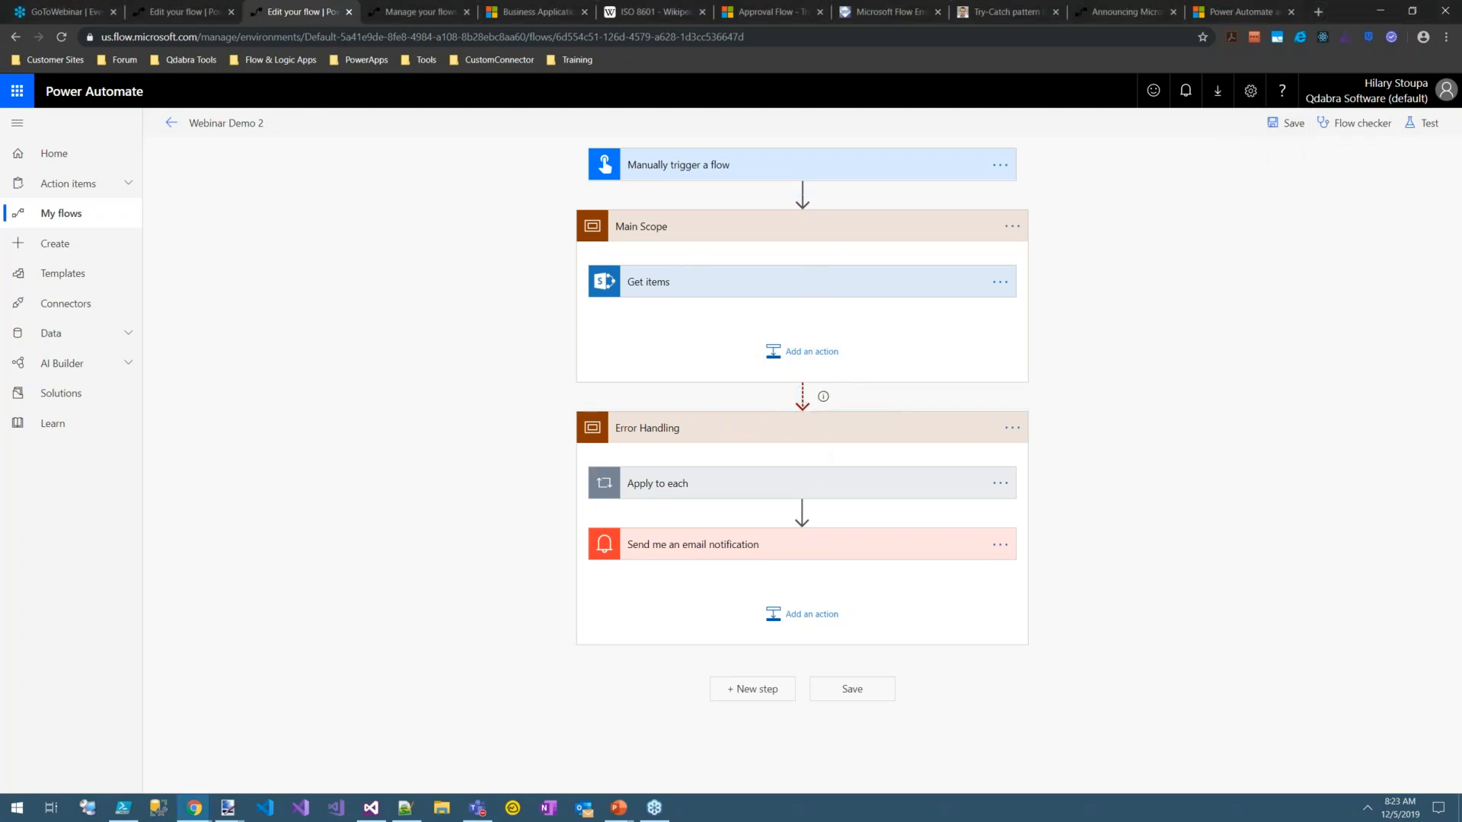
{"action": "left_click", "coordinate": [1286, 123]}
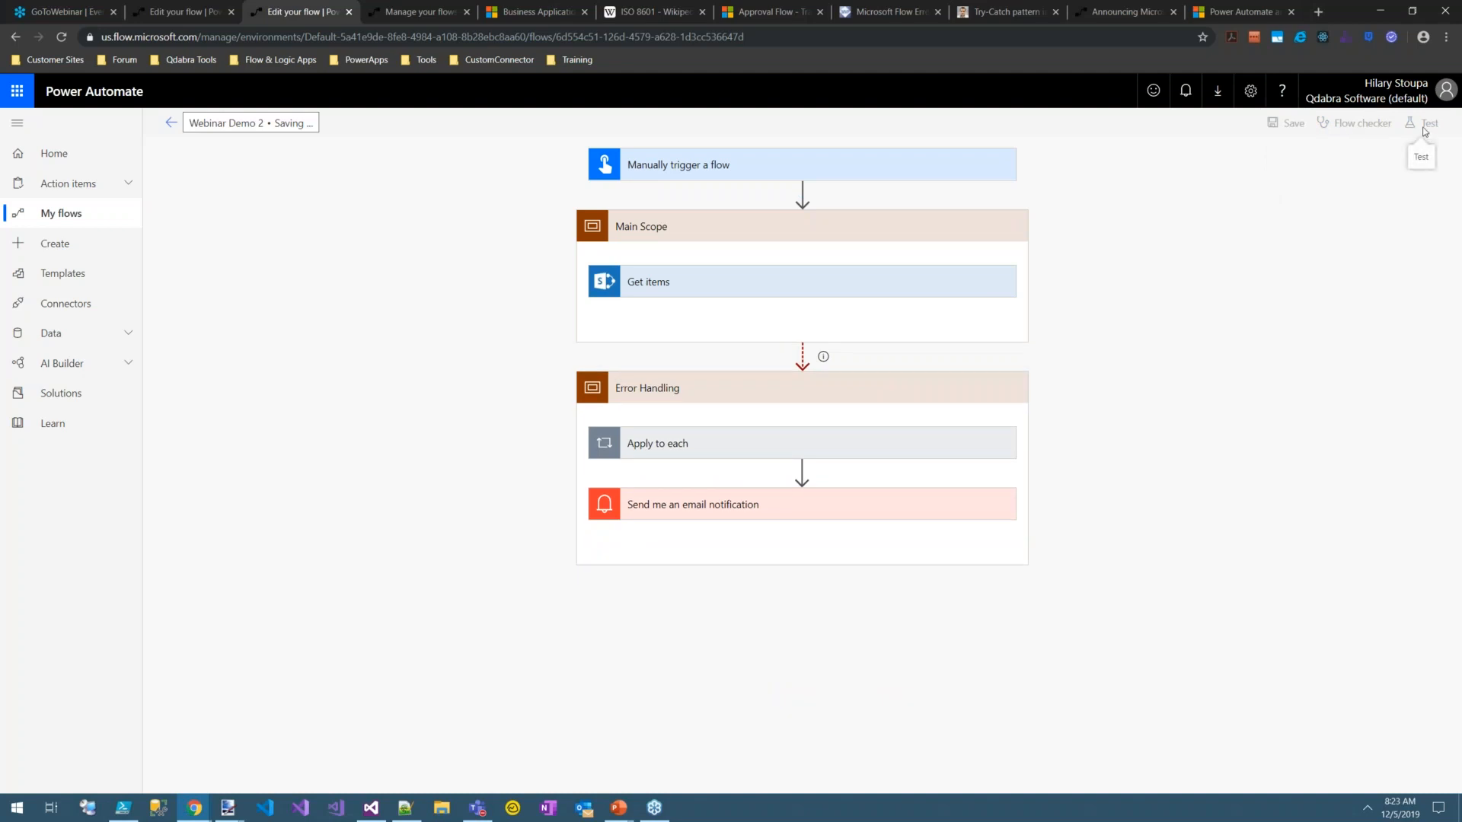
{"action": "left_click", "coordinate": [1421, 125]}
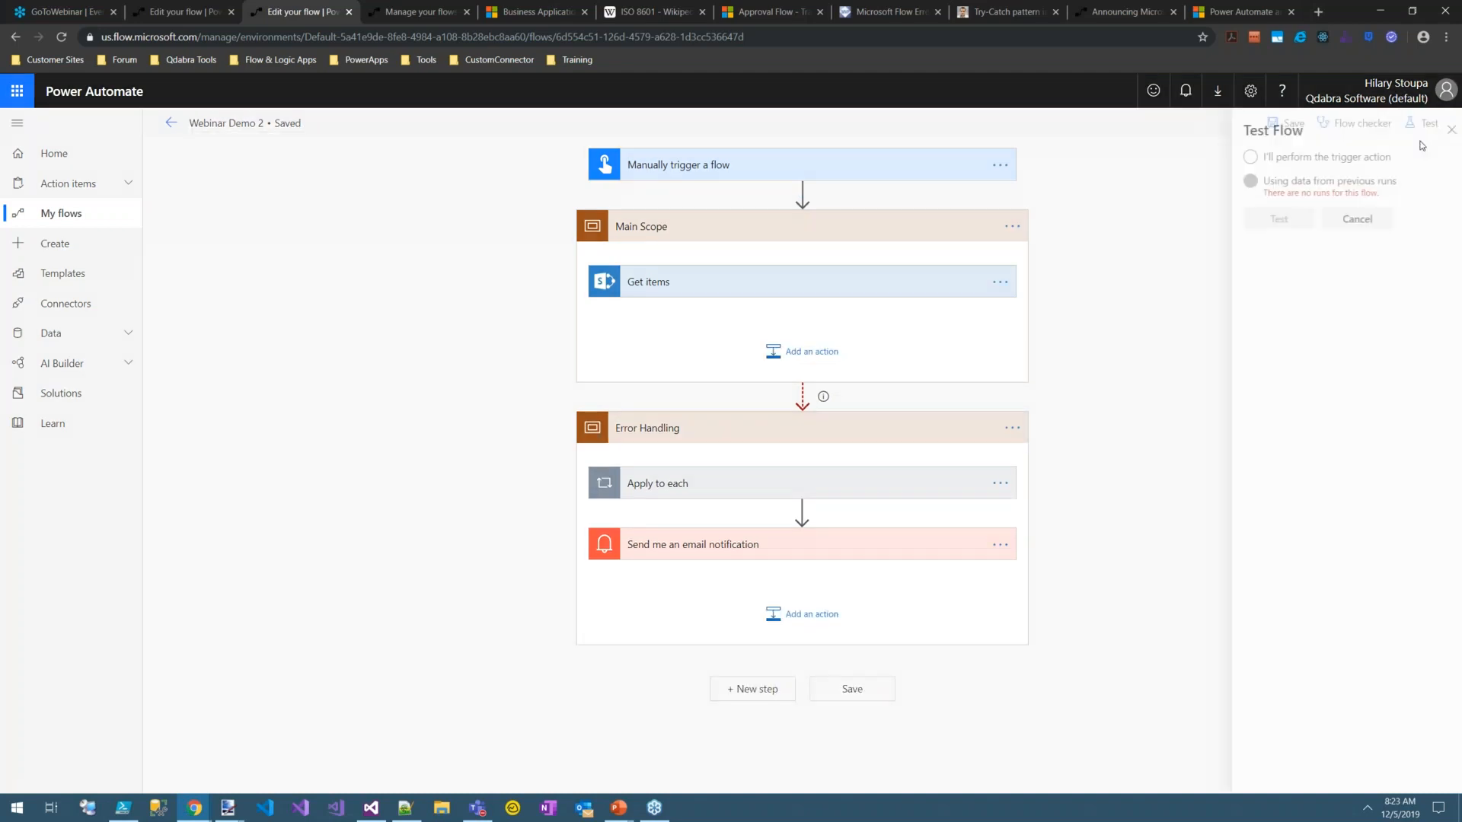
{"action": "left_click", "coordinate": [1237, 180]}
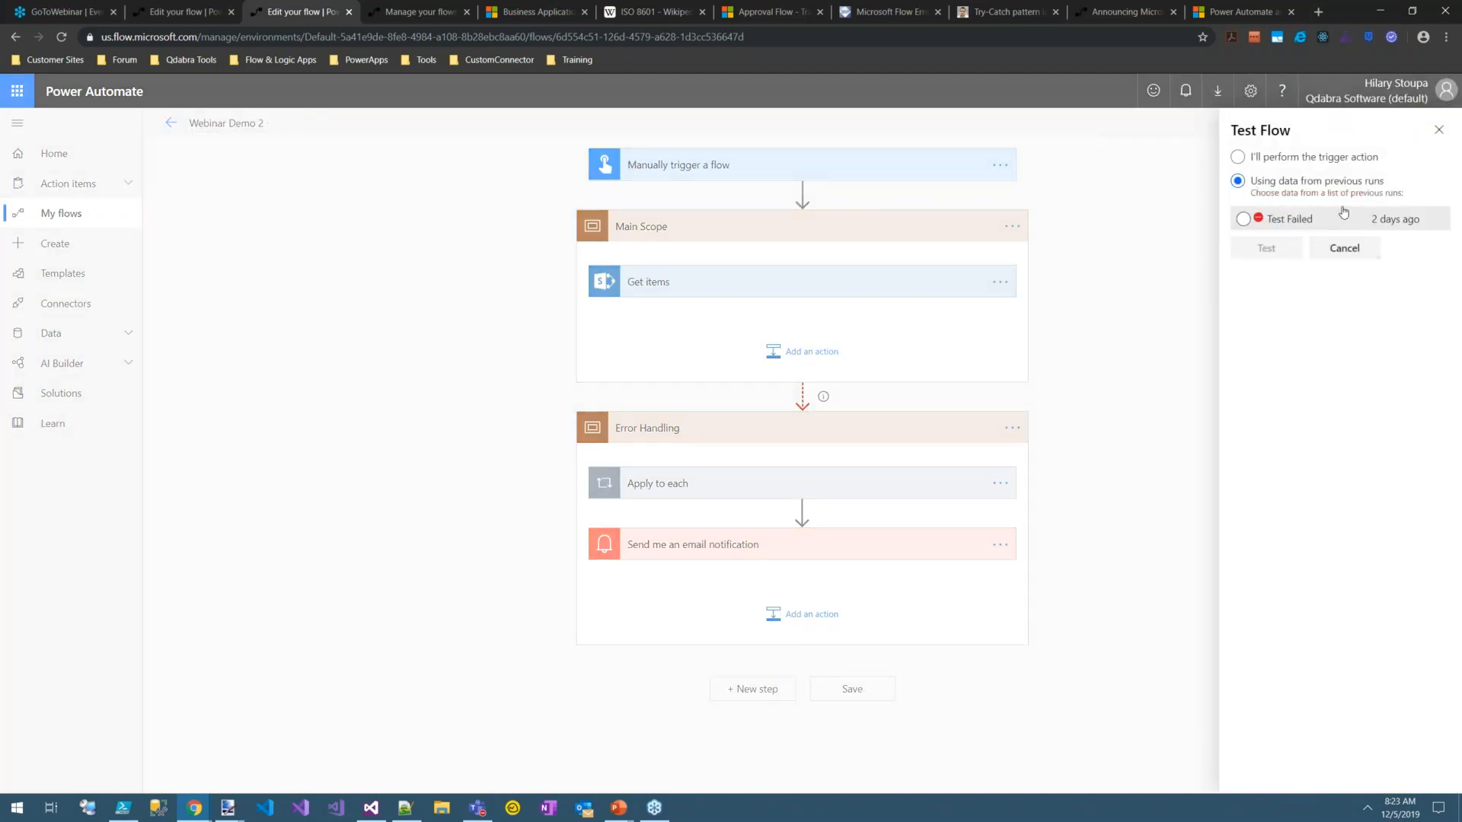
{"action": "left_click", "coordinate": [1237, 157]}
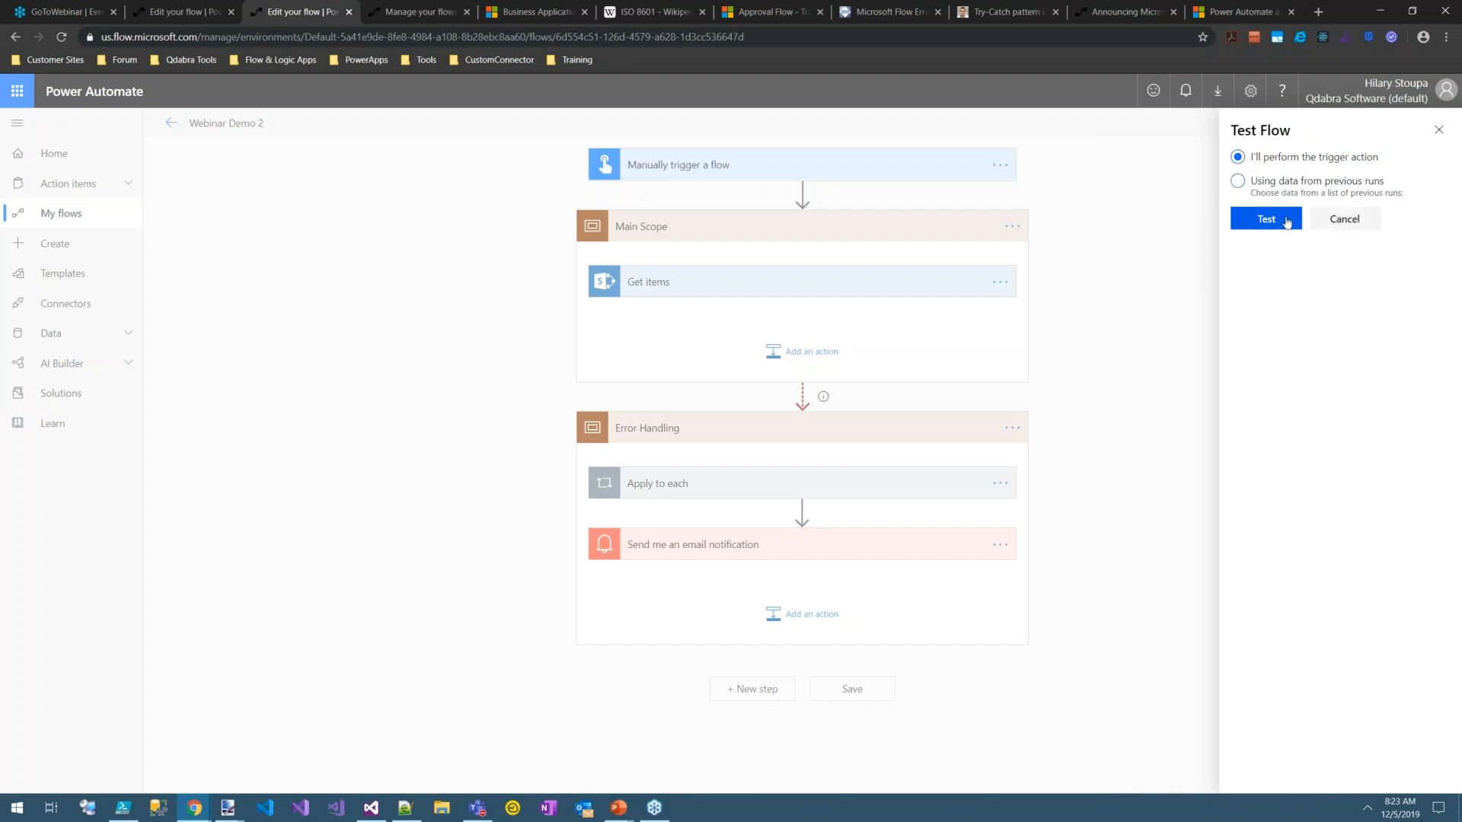
{"action": "left_click", "coordinate": [1268, 247]}
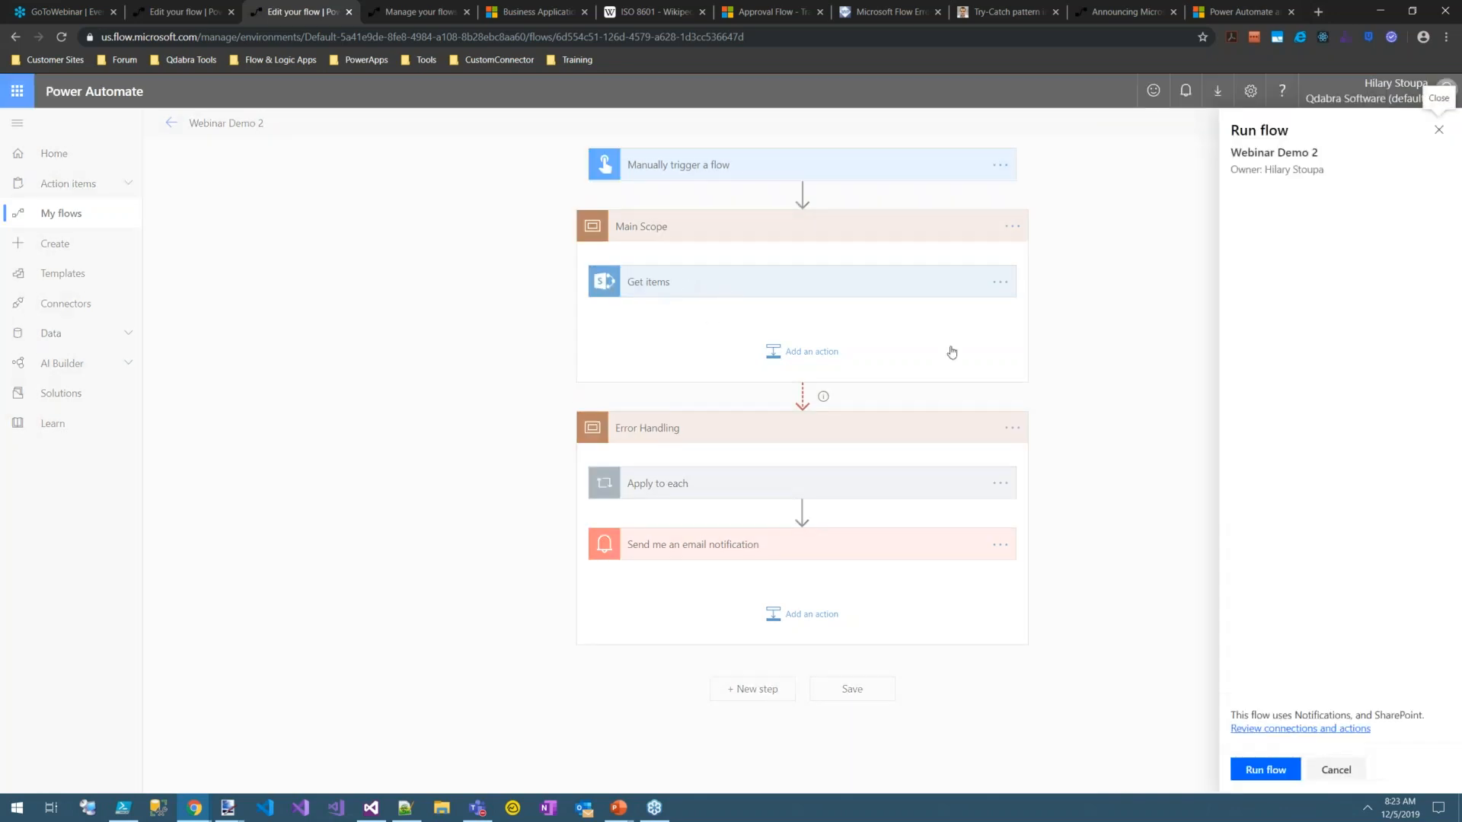
{"action": "left_click", "coordinate": [1278, 775]}
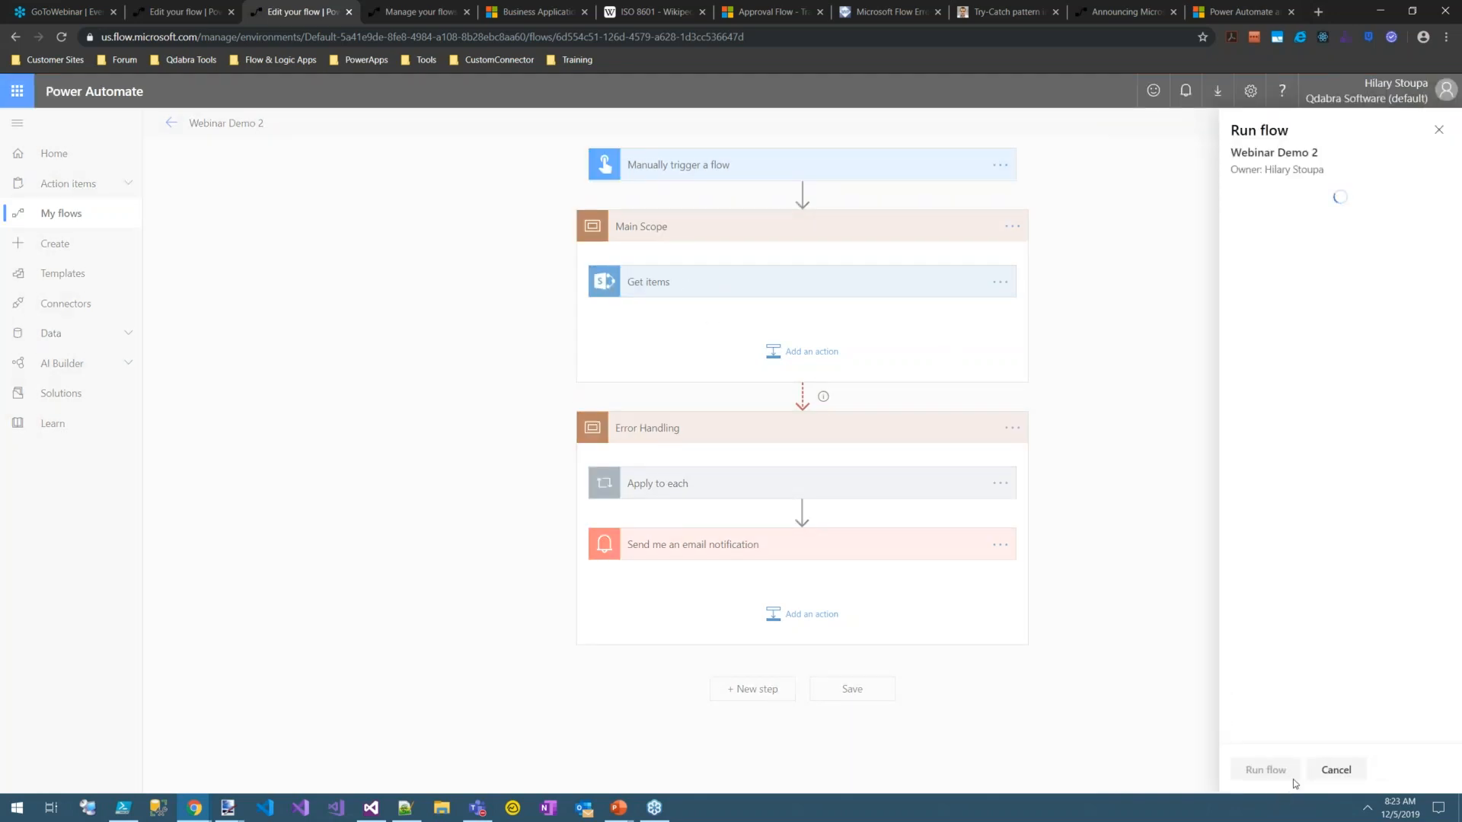
{"action": "left_click", "coordinate": [1279, 769]}
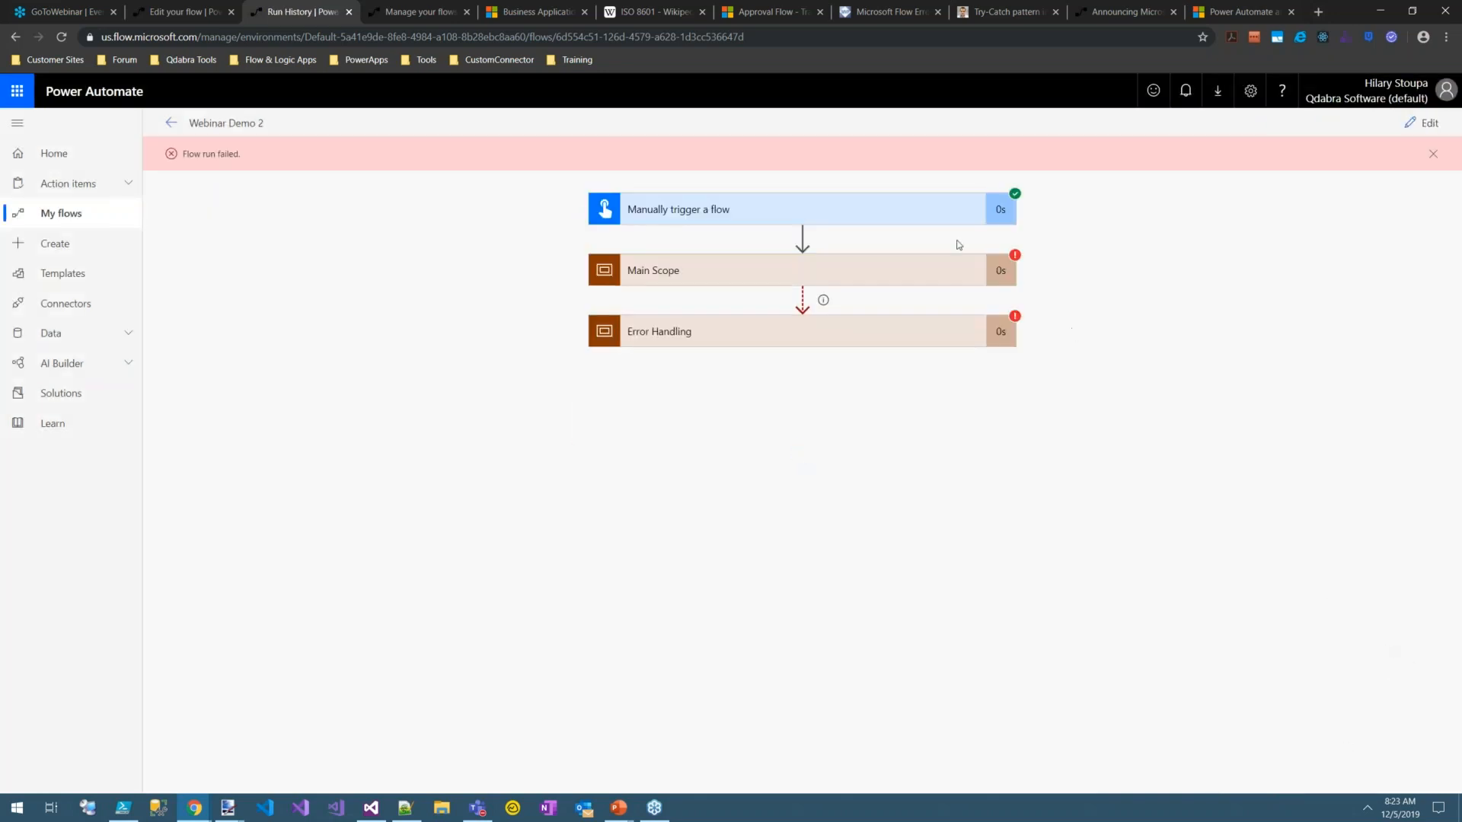
Step: Examine the run results of Main Scope, its Get items action and the Error Handling scope
{"action": "left_click", "coordinate": [784, 283]}
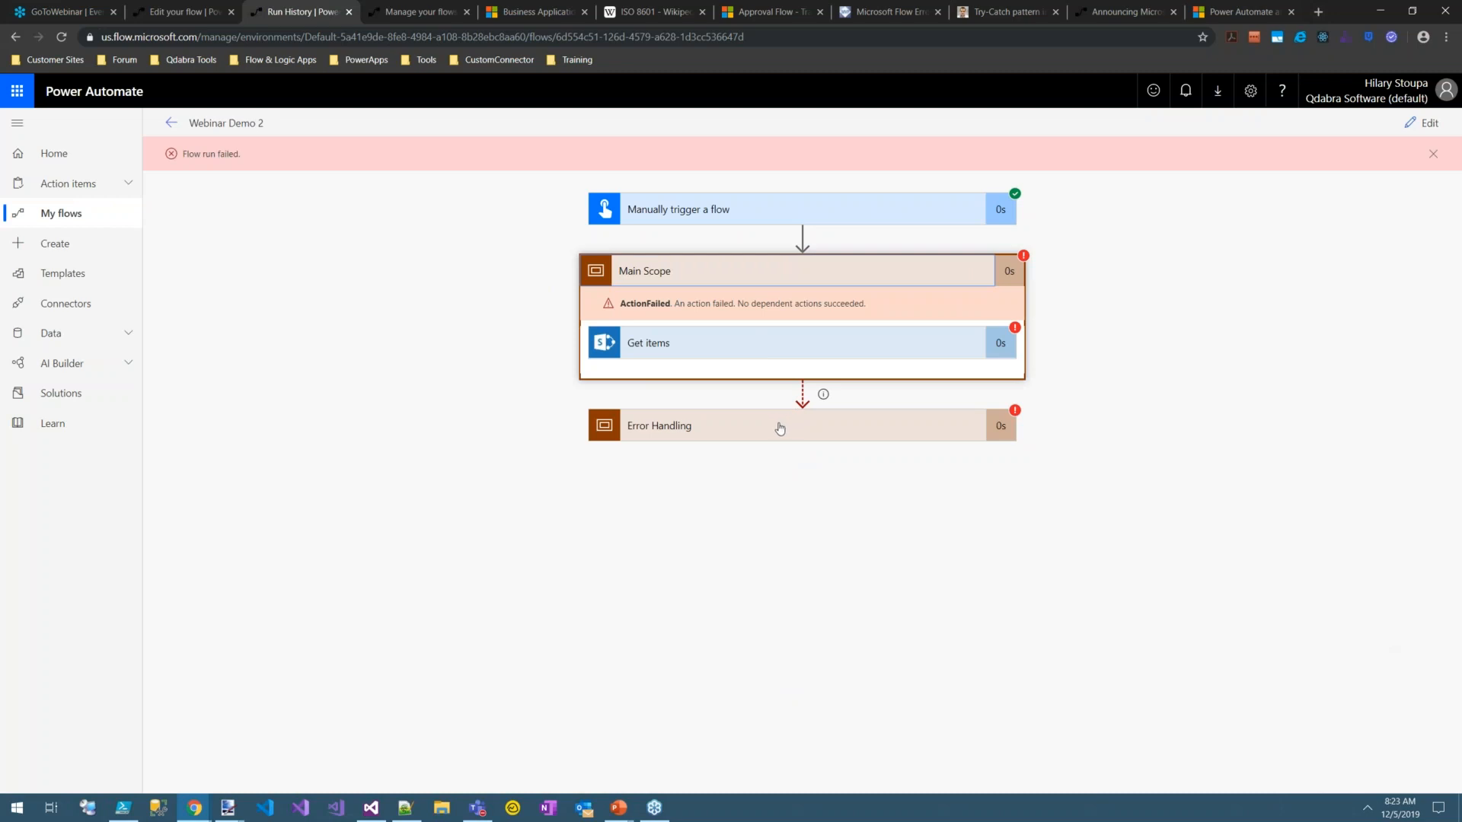
{"action": "left_click", "coordinate": [719, 352]}
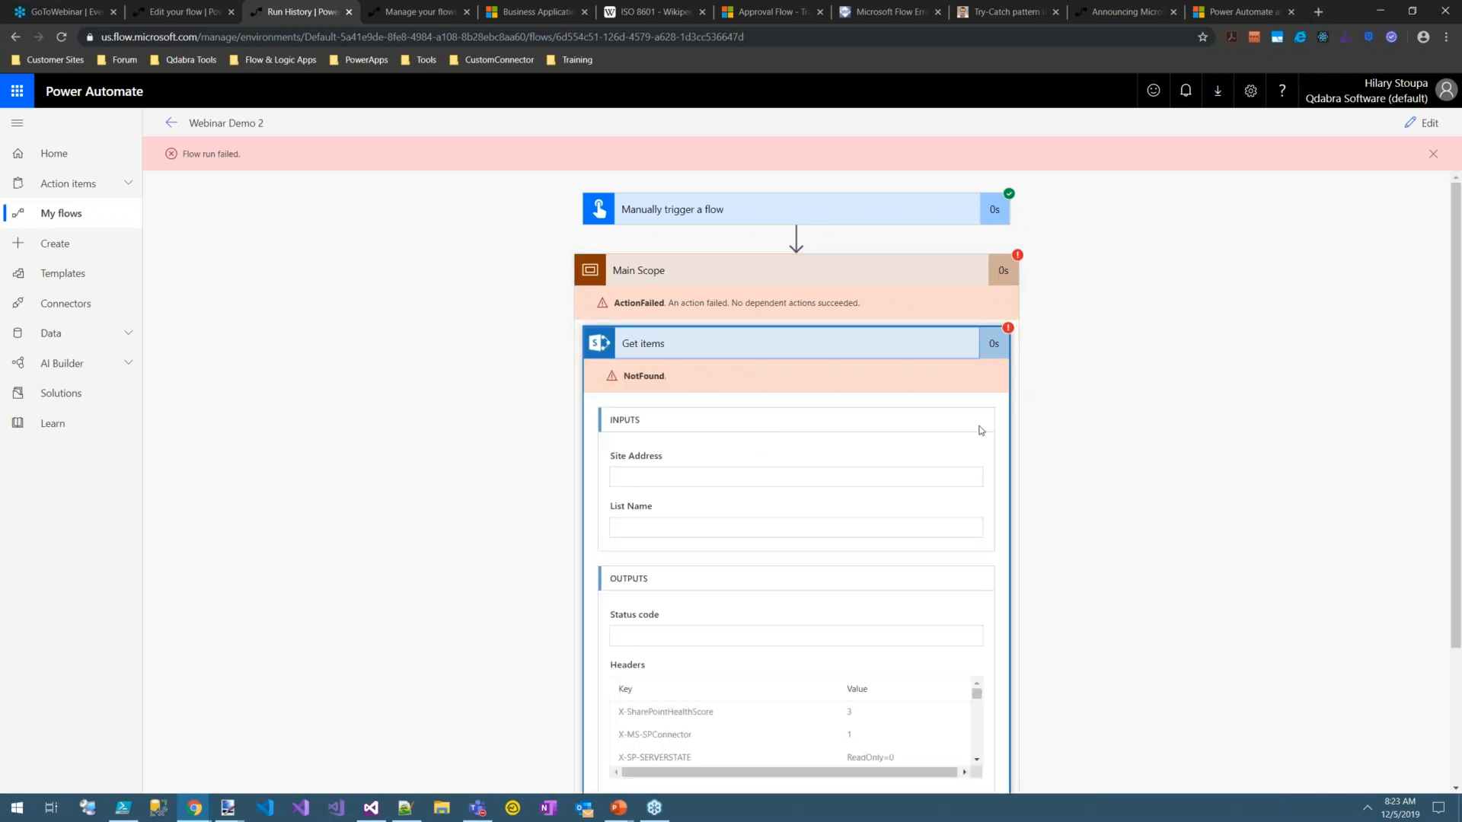
{"action": "left_click", "coordinate": [690, 346]}
{"action": "left_click", "coordinate": [706, 431]}
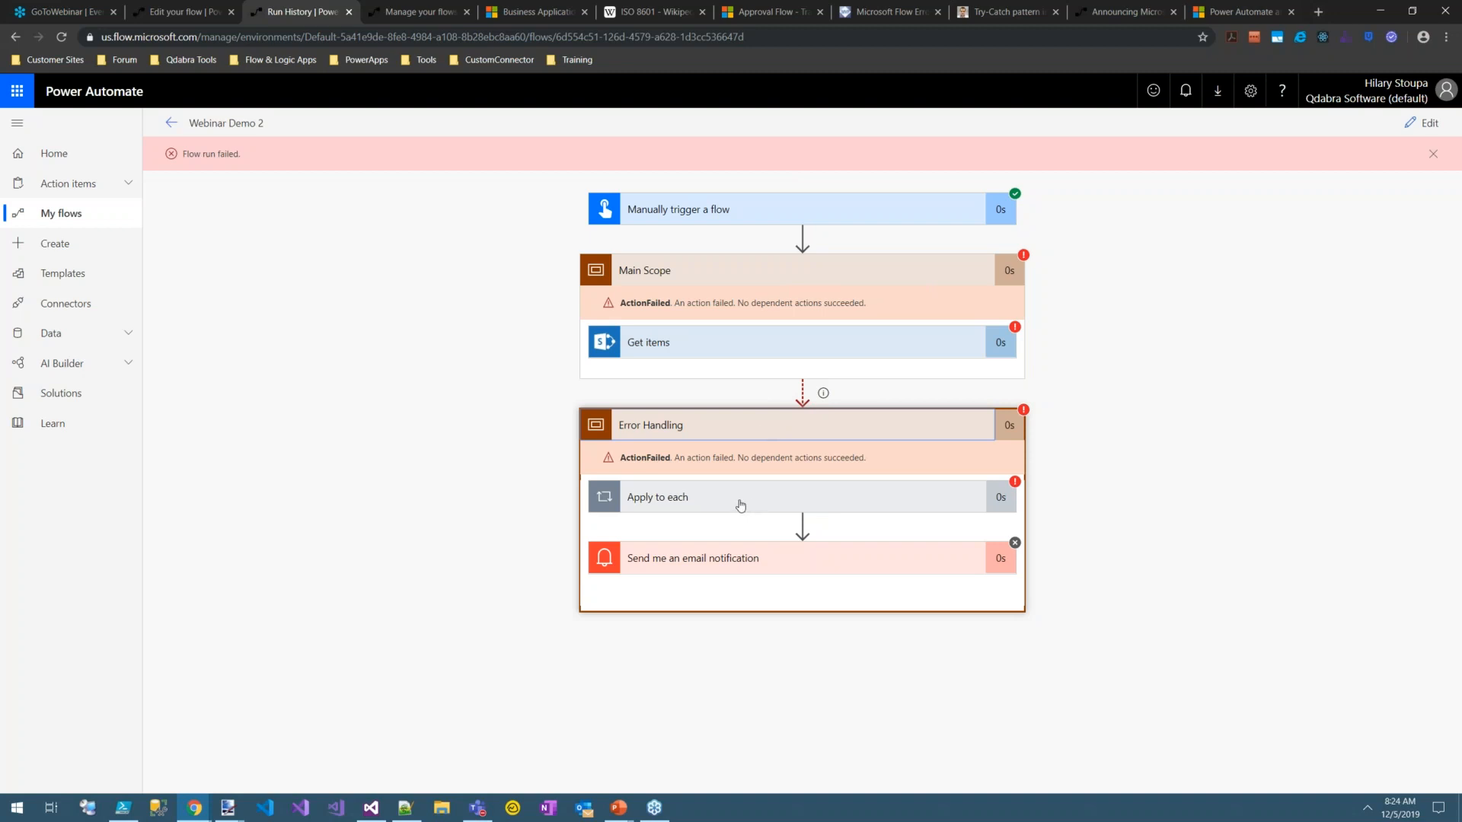
Step: Return to editing the flow, move Get items out of Main Scope to just above Error Handling, and delete Main Scope
{"action": "left_click", "coordinate": [1421, 122]}
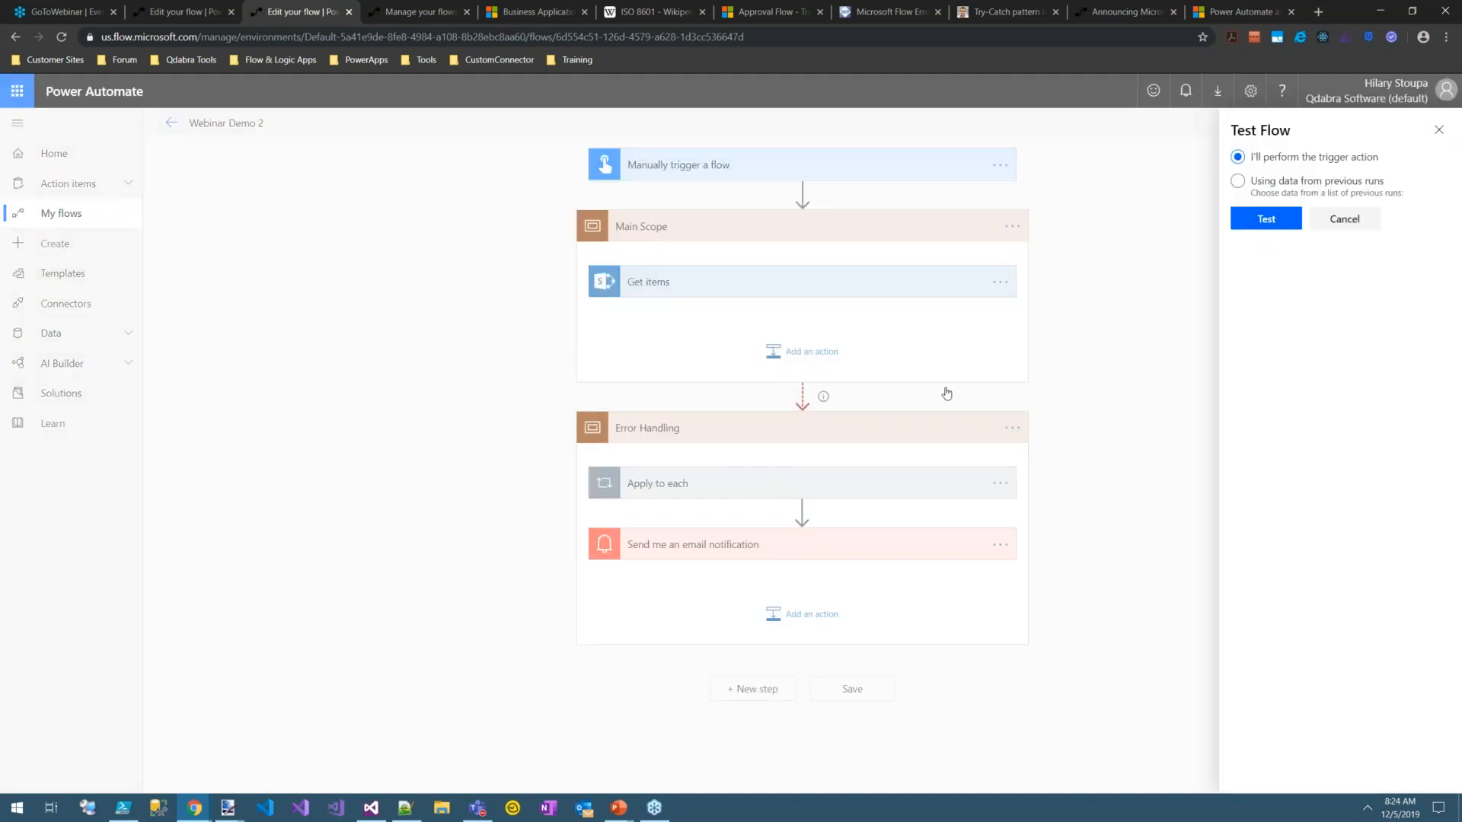
{"action": "left_click", "coordinate": [1438, 130]}
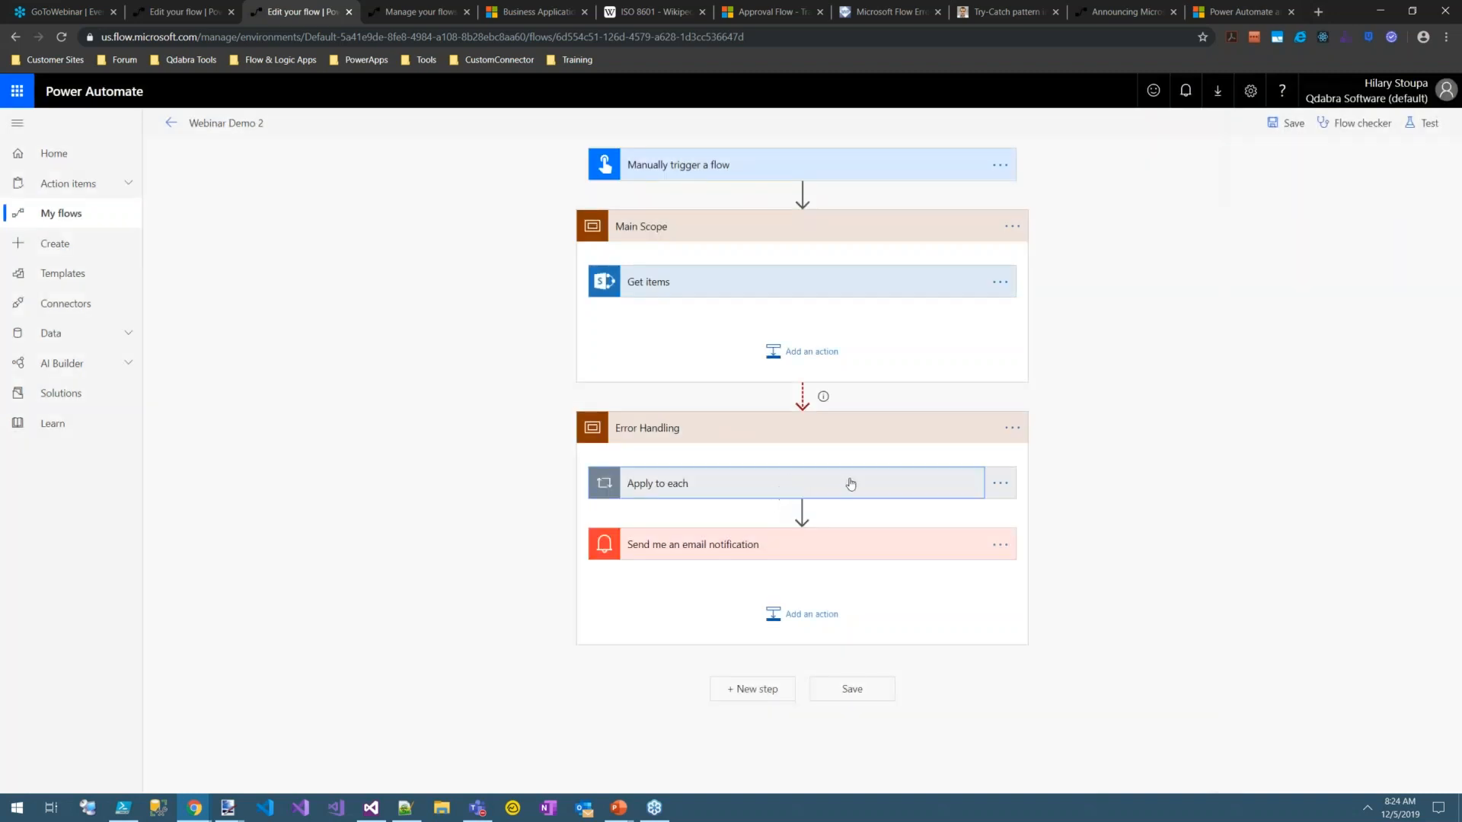
{"action": "left_click", "coordinate": [788, 484]}
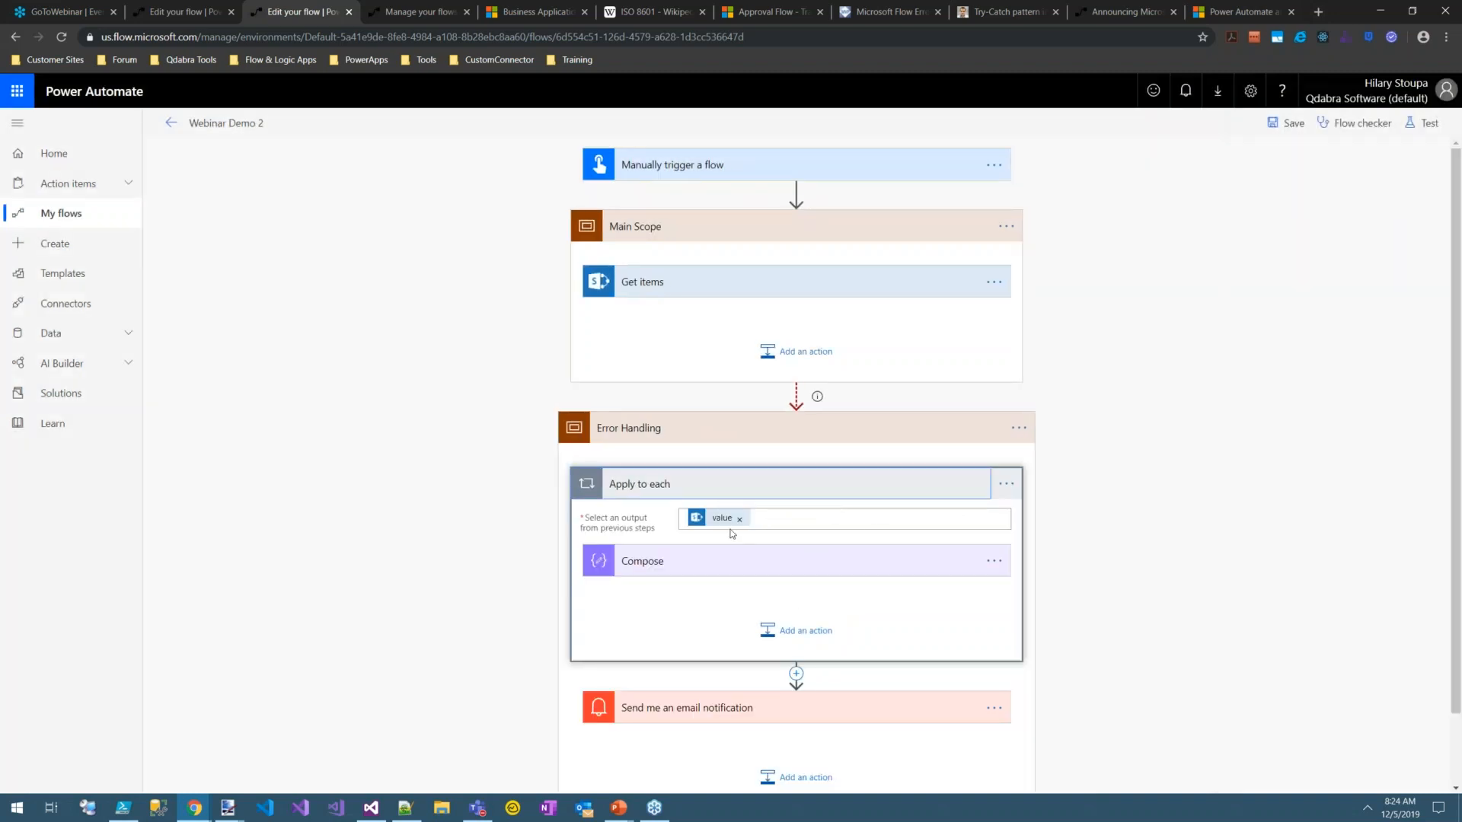
{"action": "left_click", "coordinate": [783, 524]}
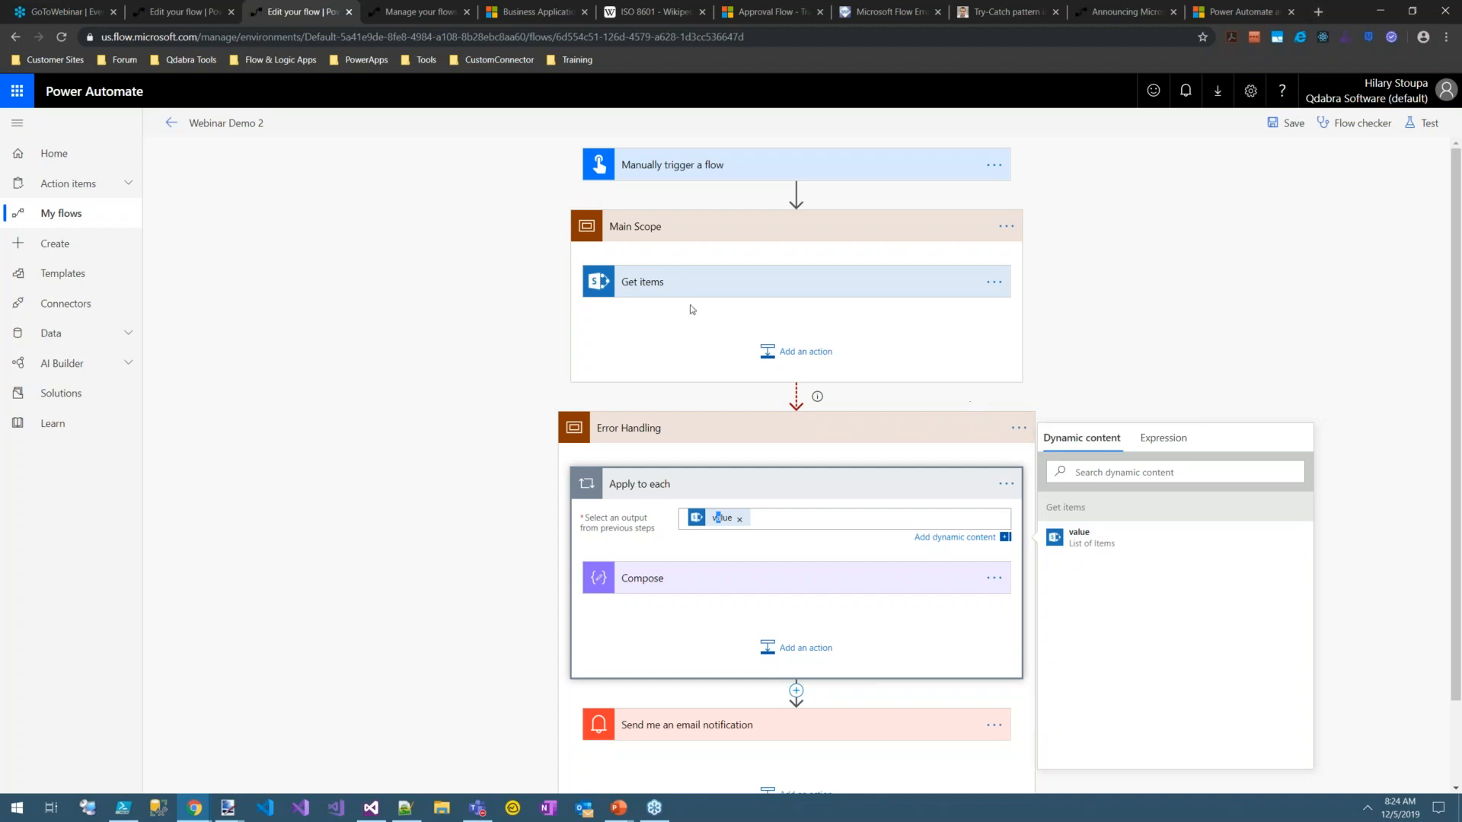
{"action": "left_click_drag", "start_coordinate": [681, 281], "coordinate": [795, 396]}
{"action": "left_click", "coordinate": [995, 226]}
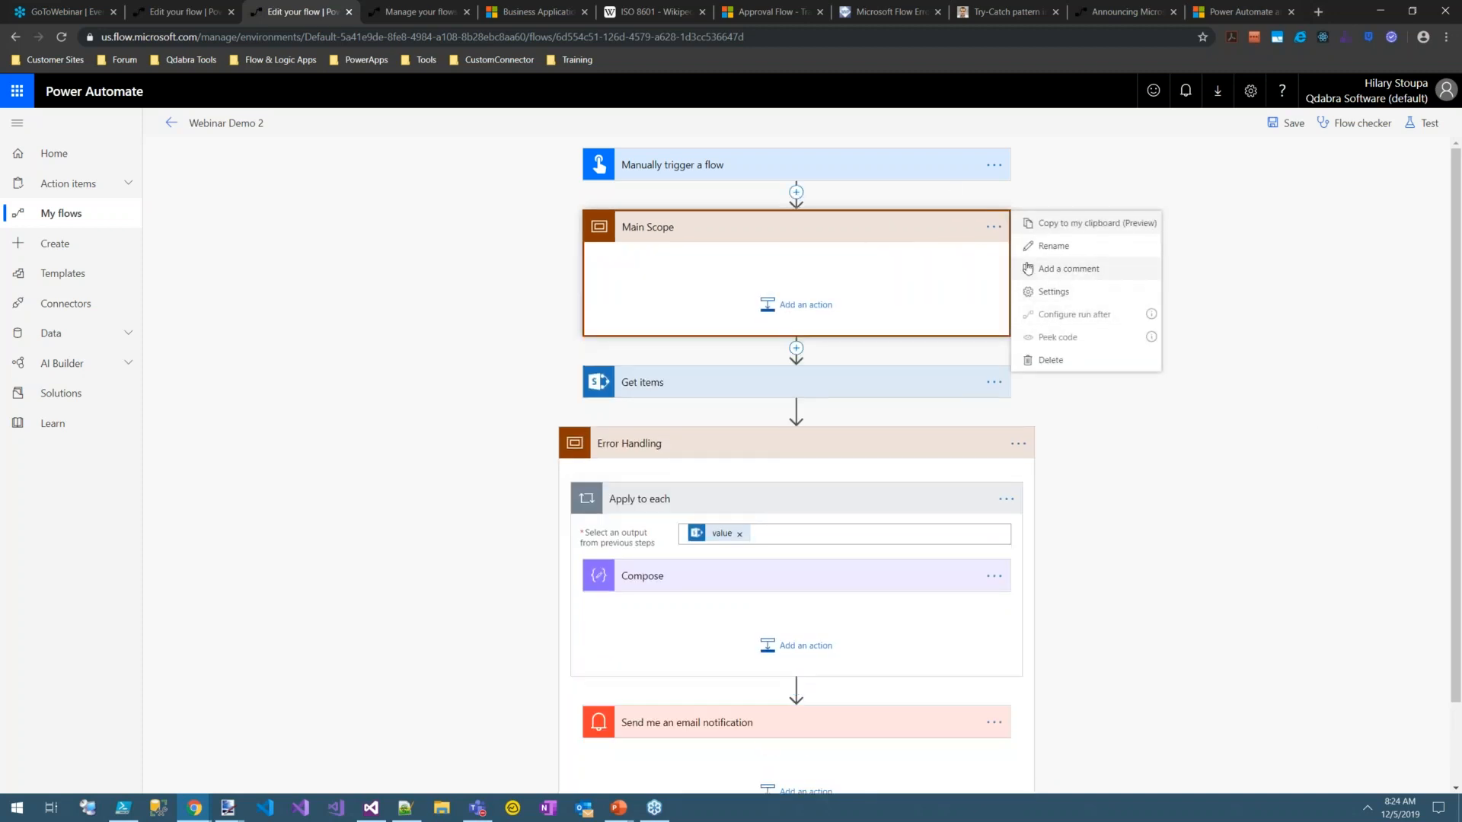
{"action": "left_click", "coordinate": [1050, 359]}
{"action": "left_click", "coordinate": [724, 479]}
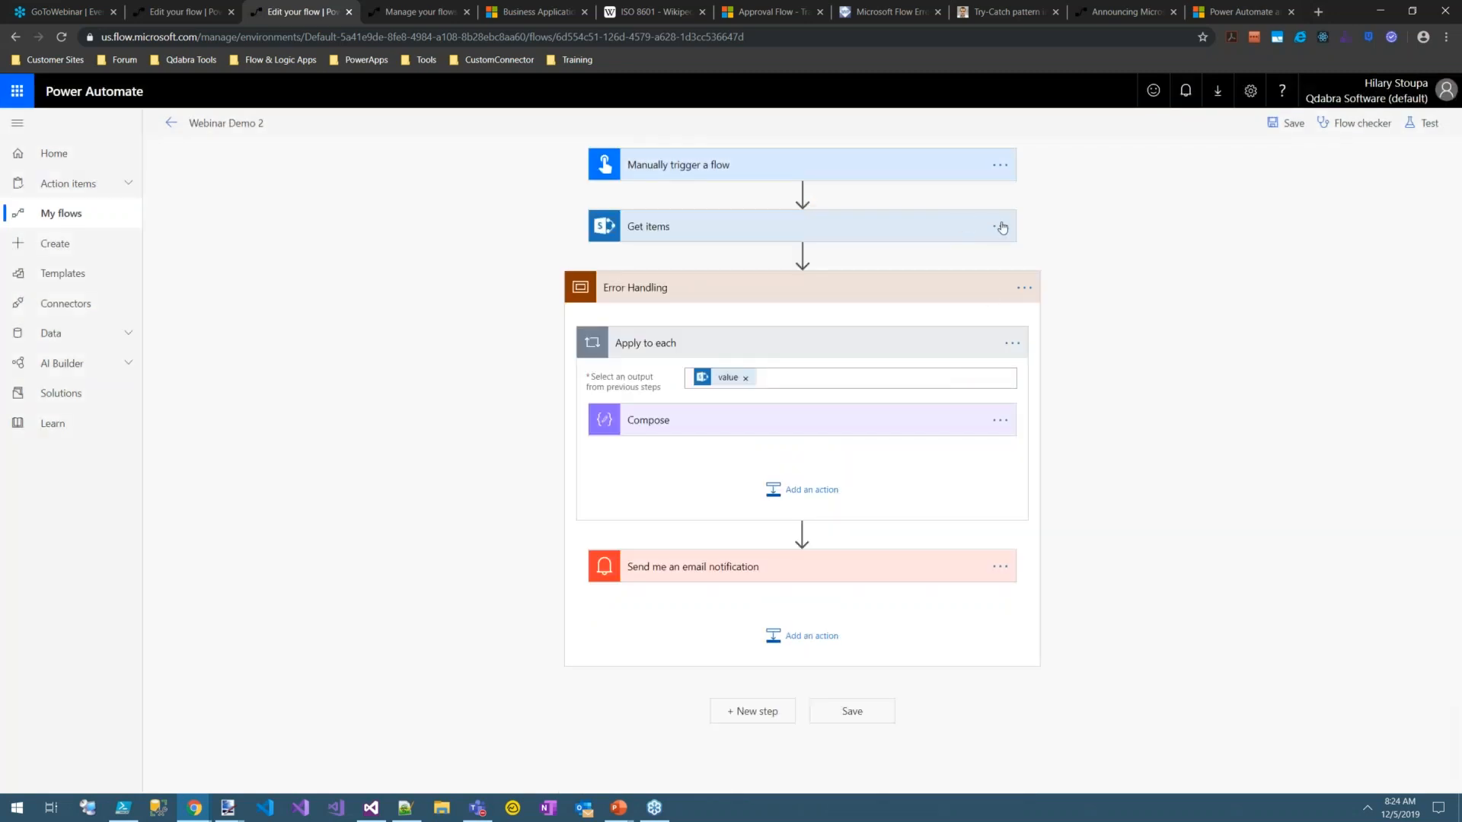
Step: Save the flow without Main Scope and run another test with the manually performed trigger
{"action": "left_click", "coordinate": [1286, 124]}
{"action": "left_click", "coordinate": [1422, 123]}
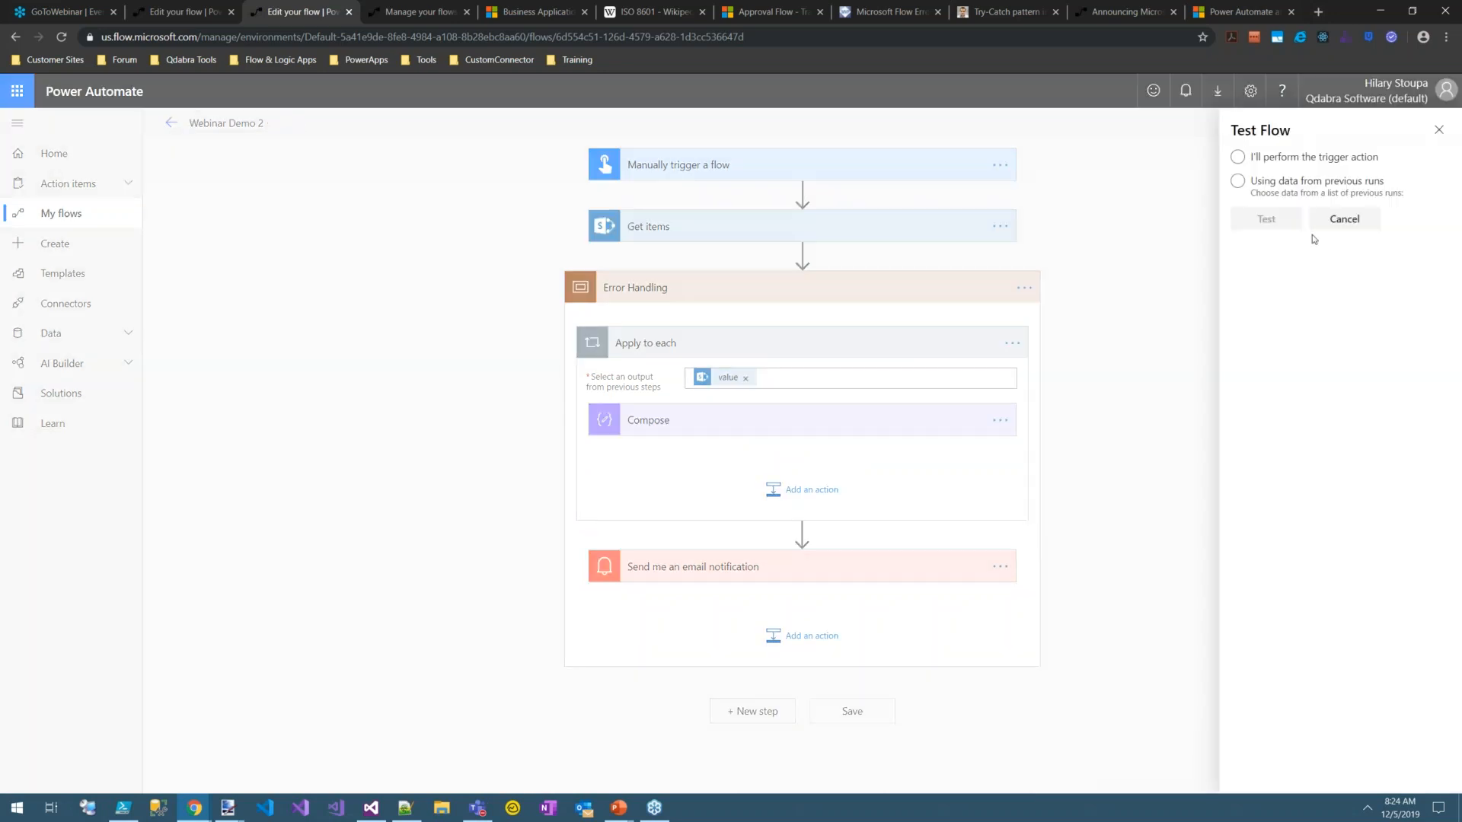
{"action": "left_click", "coordinate": [1239, 157]}
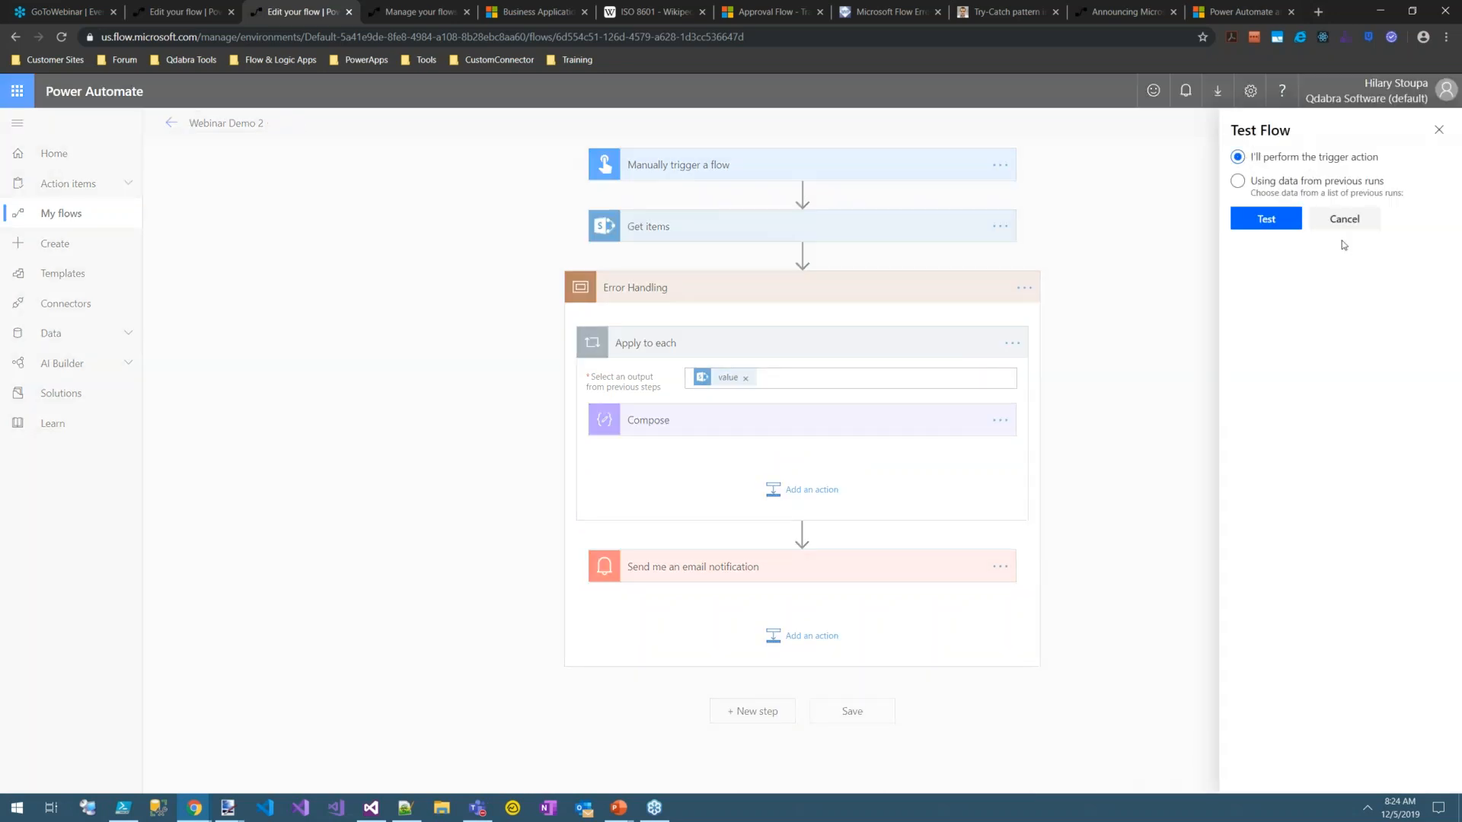
{"action": "left_click", "coordinate": [1262, 220]}
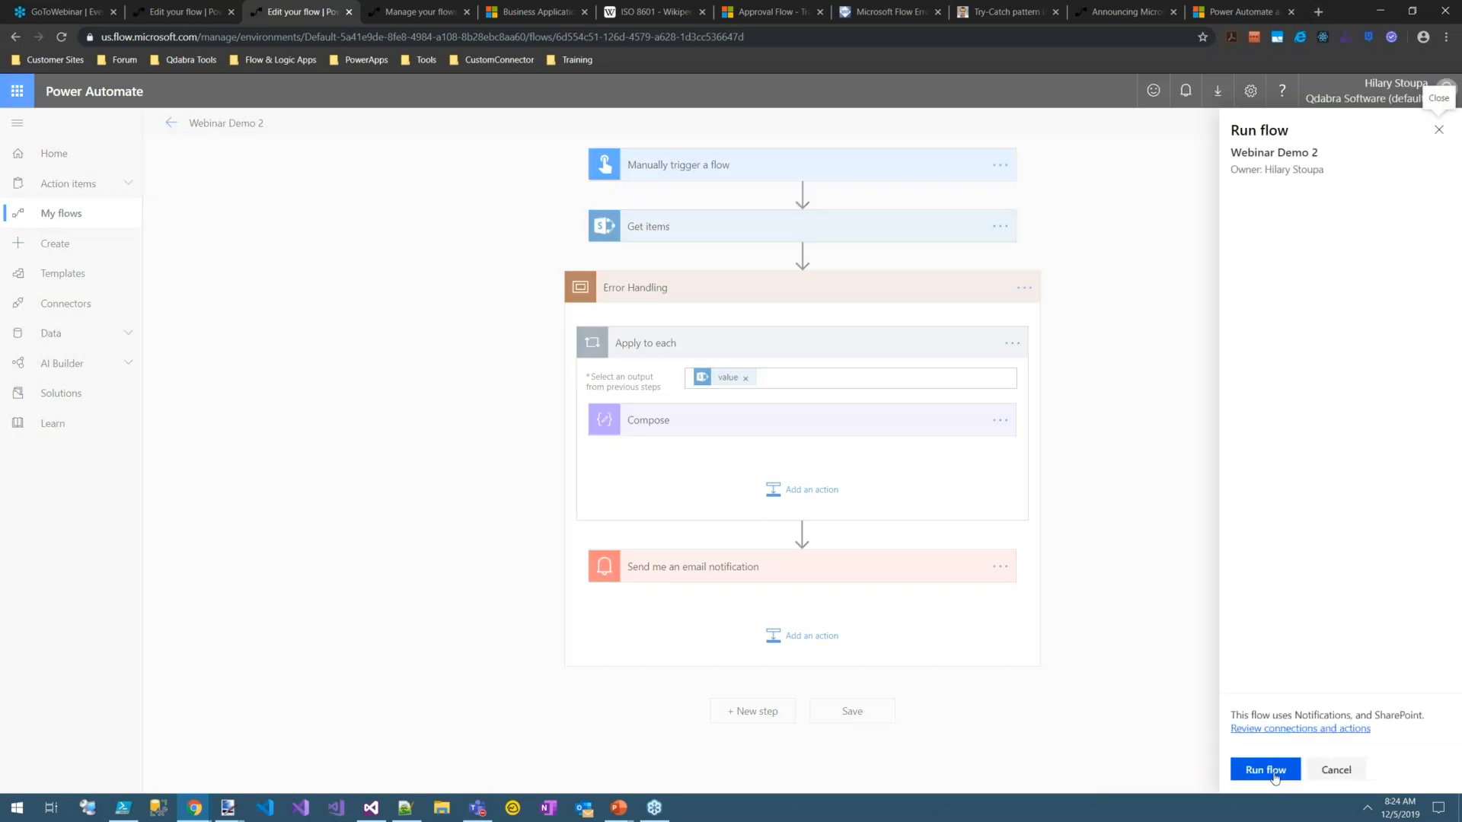
{"action": "left_click", "coordinate": [1279, 774]}
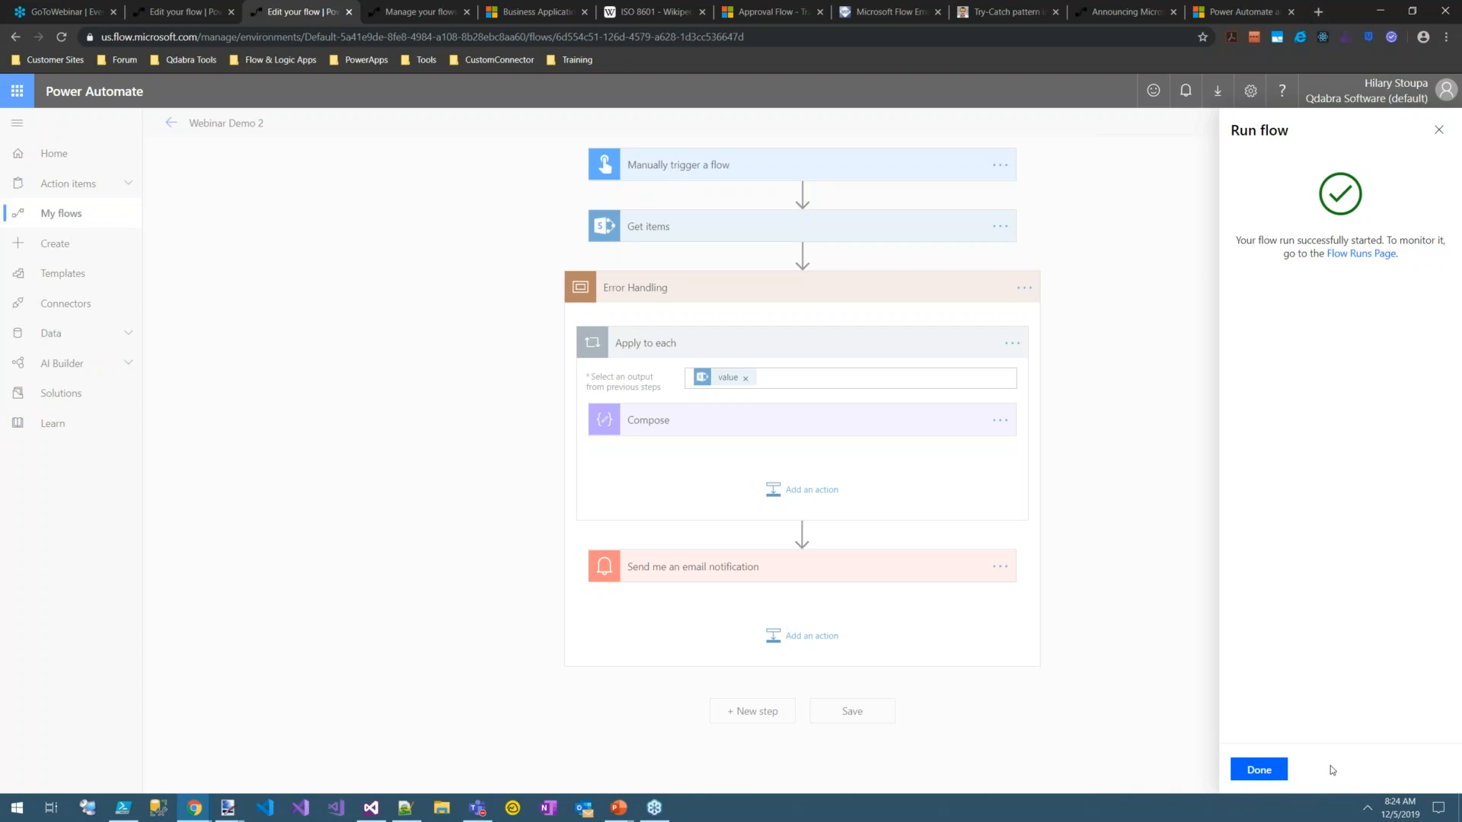
{"action": "left_click", "coordinate": [1264, 771]}
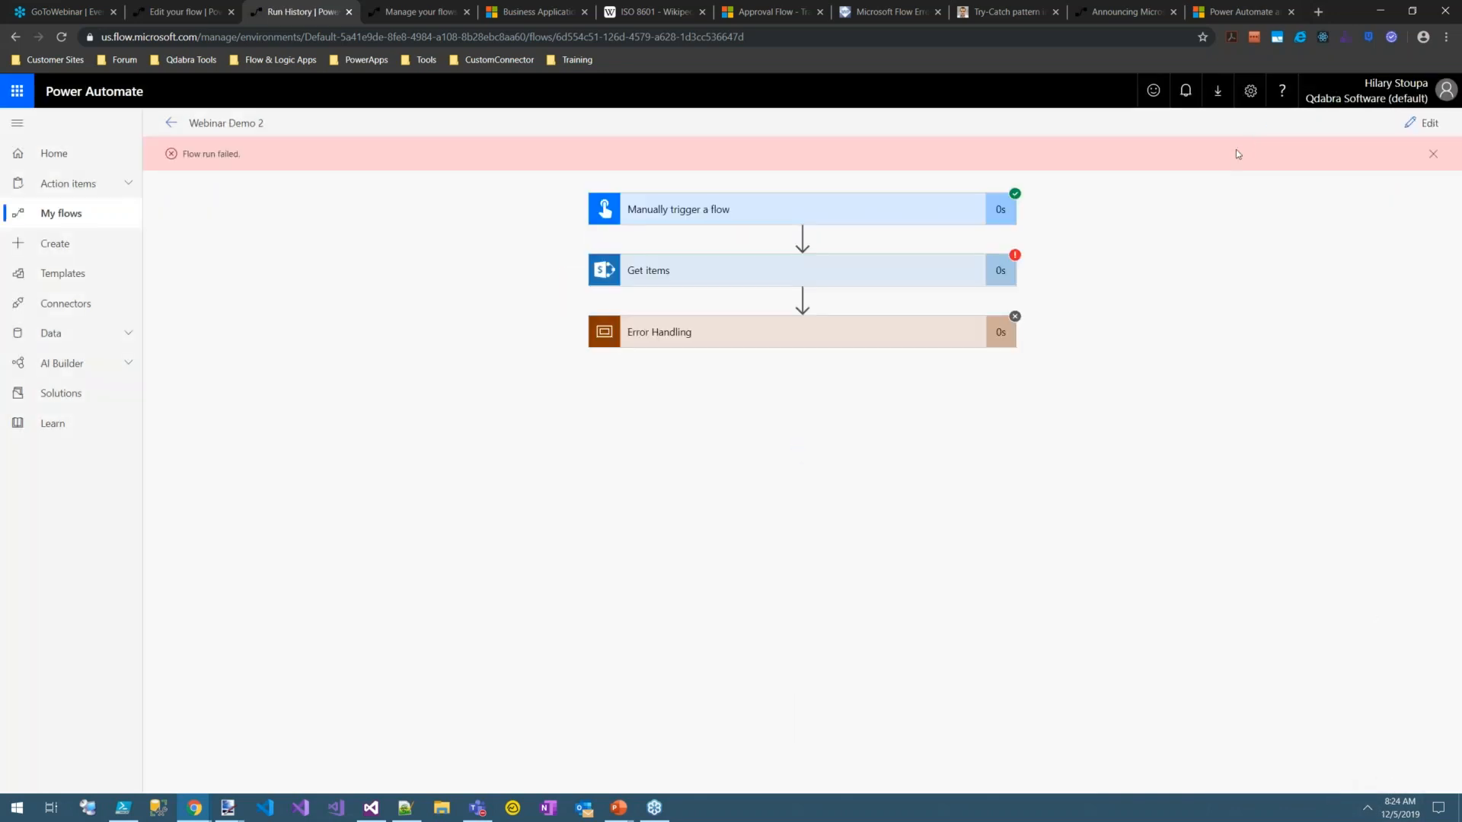
Step: Examine the Get items outputs and the actions inside the Error Handling scope in the new run's results
{"action": "left_click", "coordinate": [782, 332]}
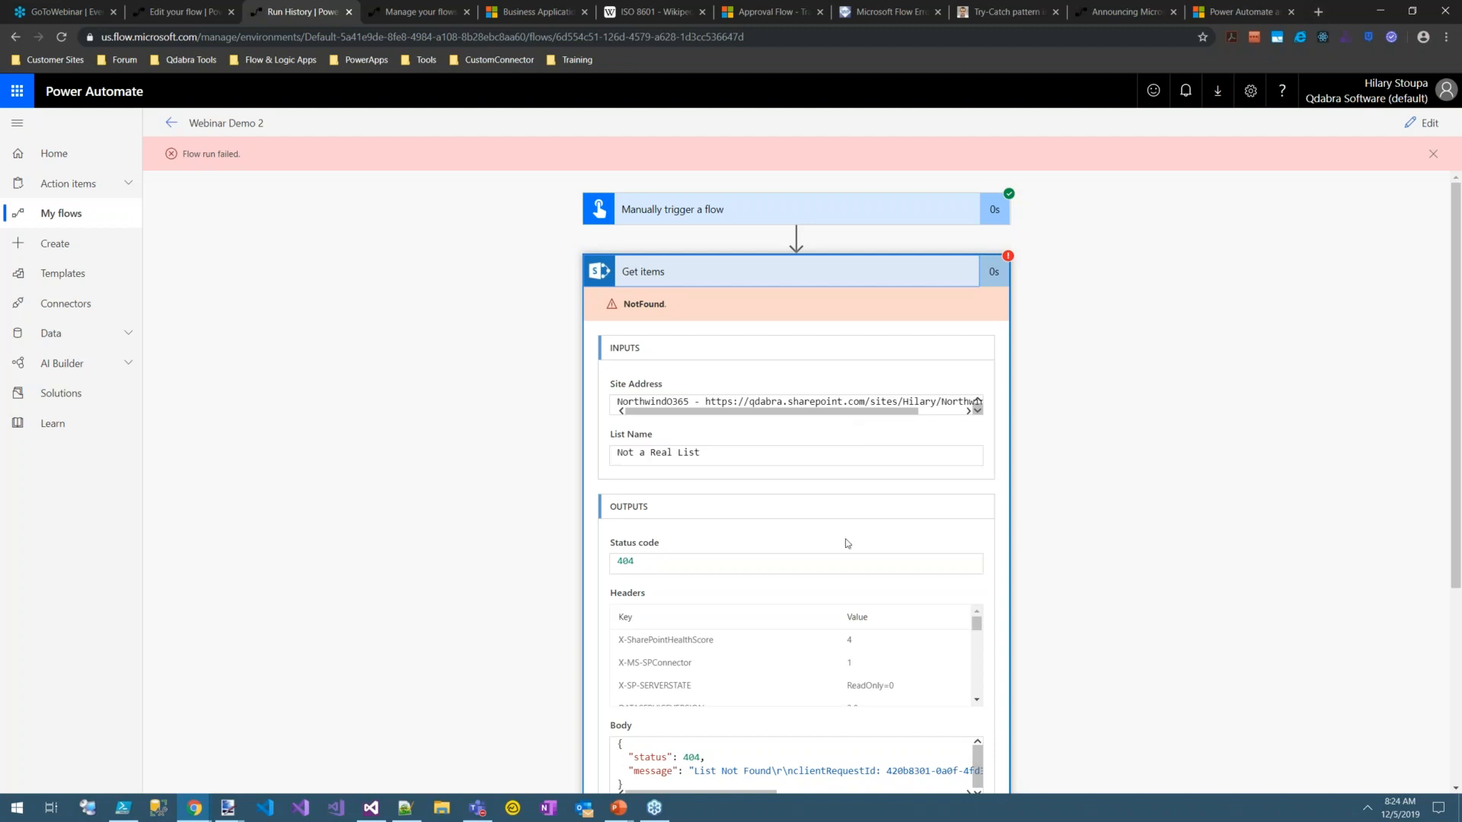
{"action": "scroll", "coordinate": [848, 547], "scroll_direction": "down", "scroll_amount": 4}
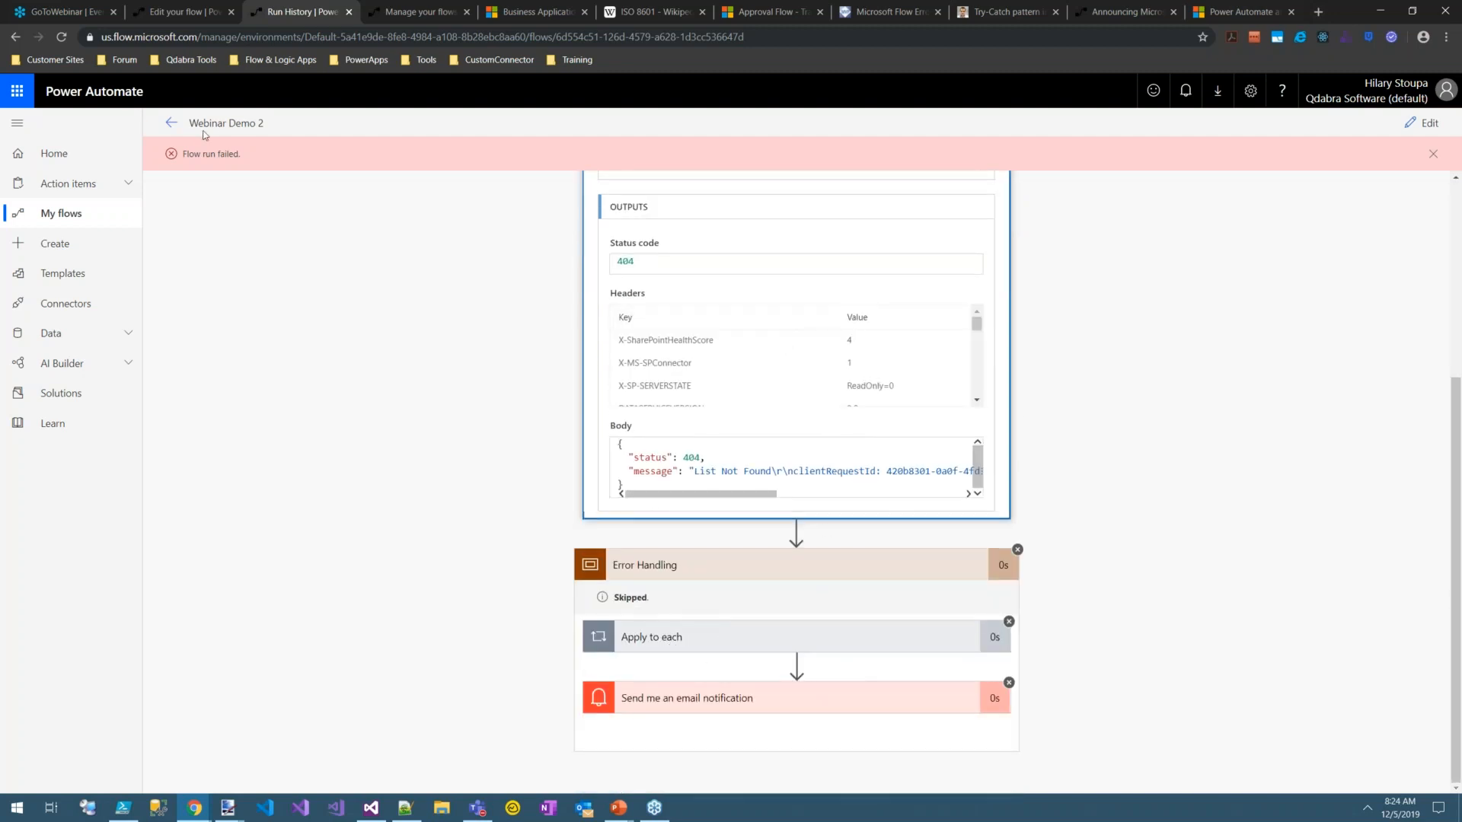
Step: Leave the run results and open the Webinar Demo 3 flow from My flows for editing
{"action": "left_click", "coordinate": [172, 122]}
{"action": "left_click", "coordinate": [58, 217]}
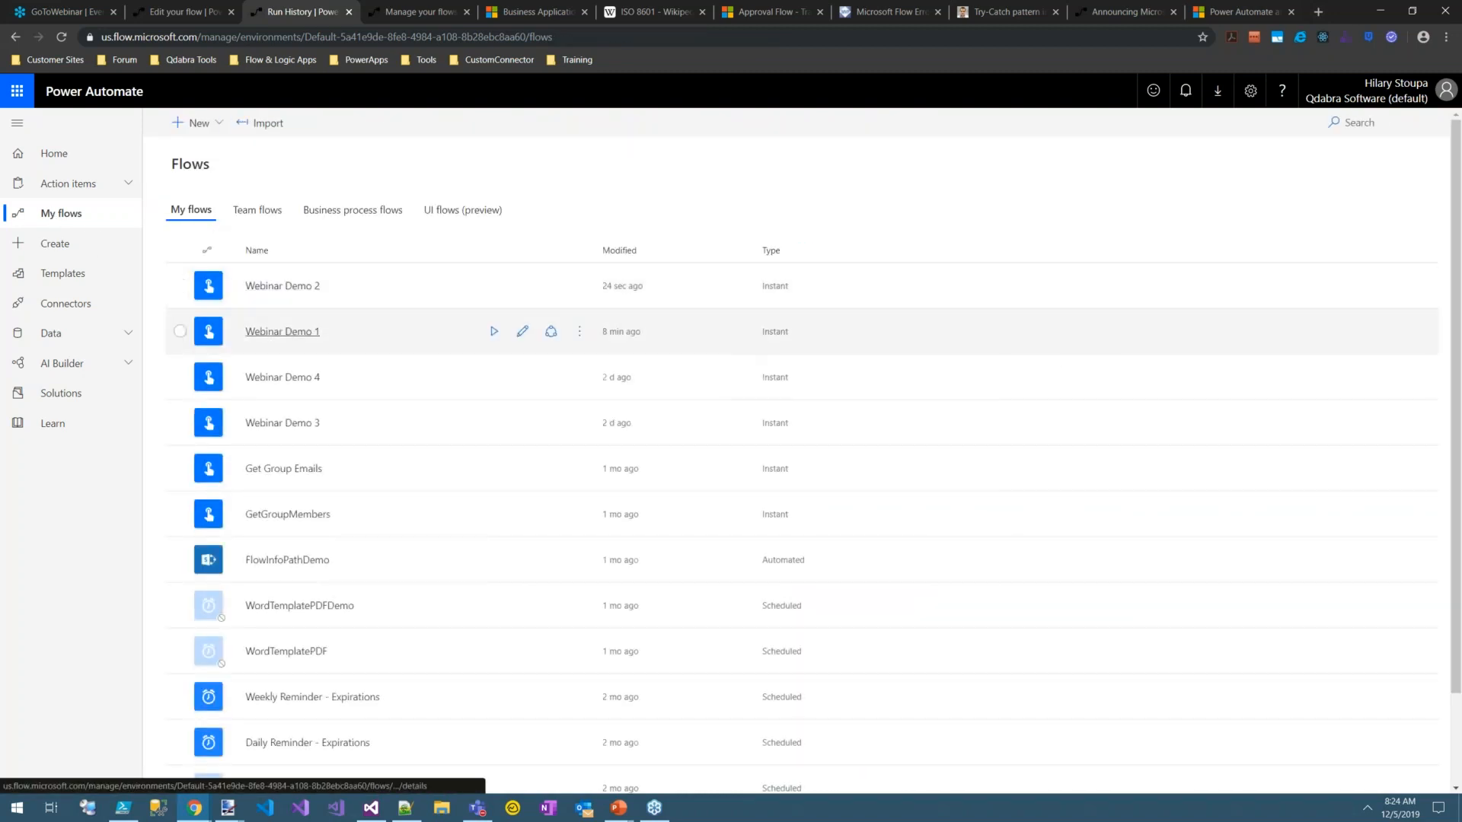
{"action": "left_click", "coordinate": [297, 423]}
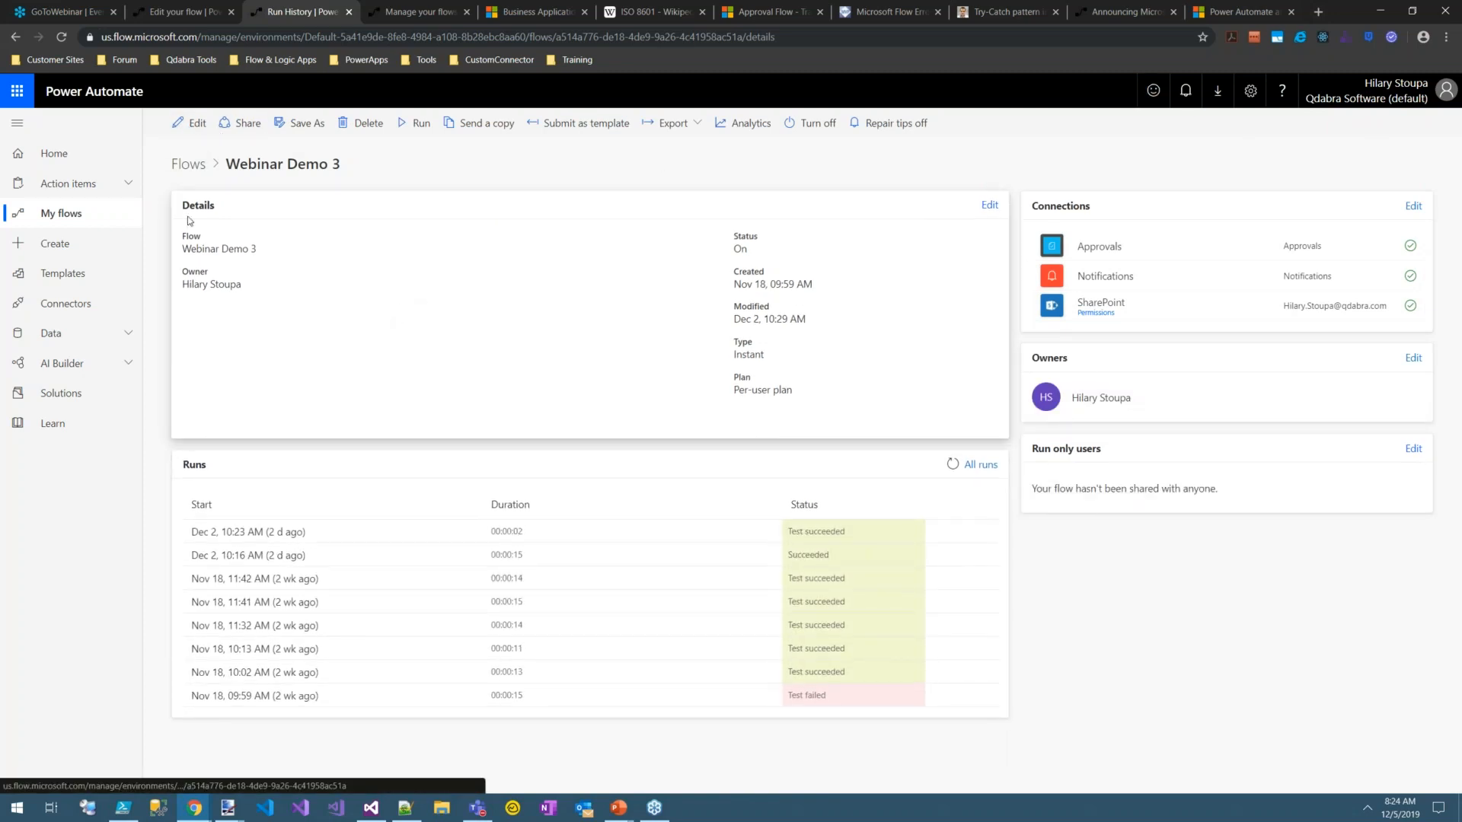
{"action": "left_click", "coordinate": [191, 128]}
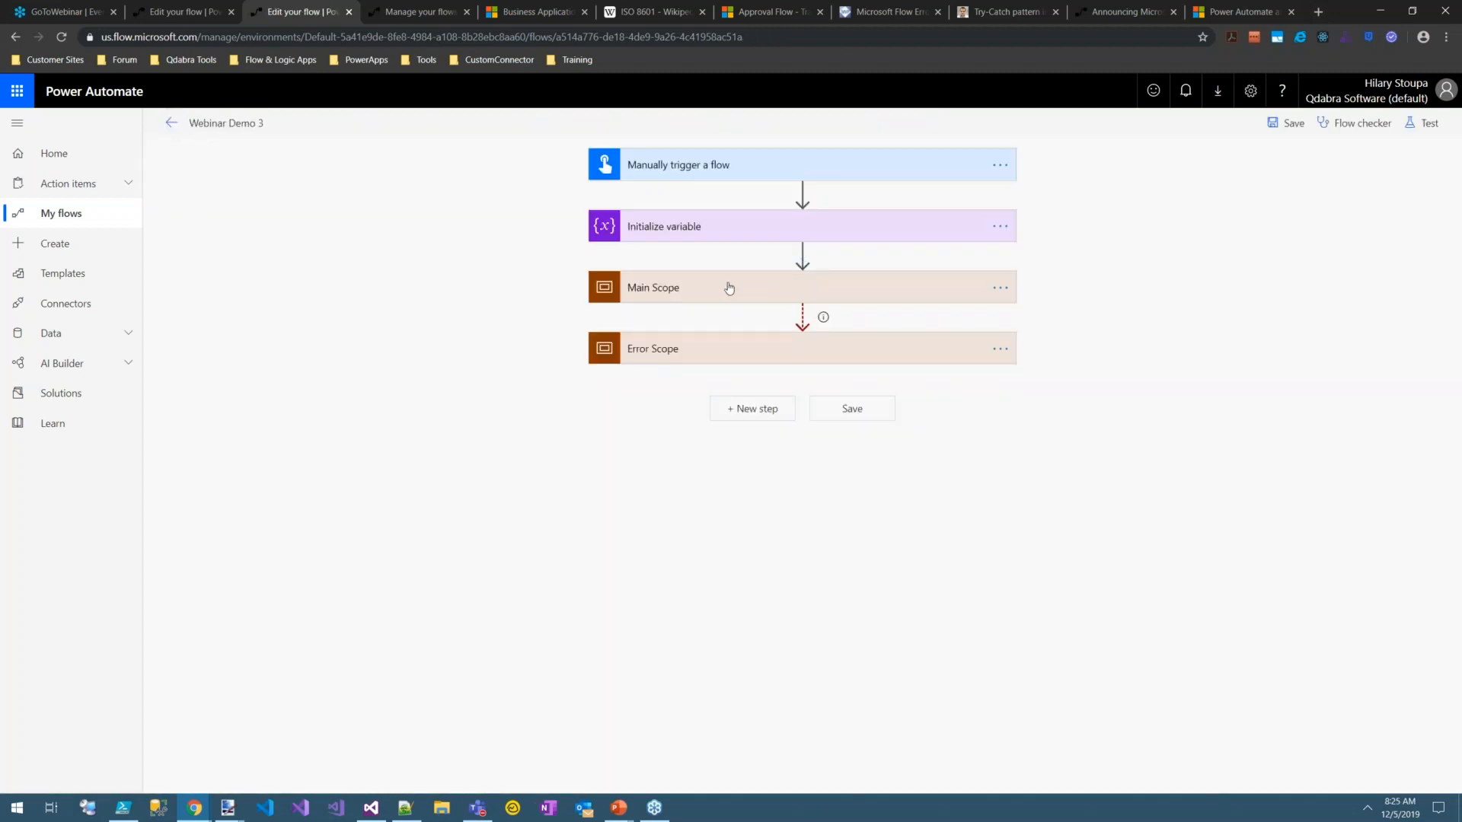
Step: Expand Main Scope and Error Scope in Webinar Demo 3 and examine their actions, including the email notification
{"action": "left_click", "coordinate": [813, 297]}
{"action": "left_click", "coordinate": [894, 506]}
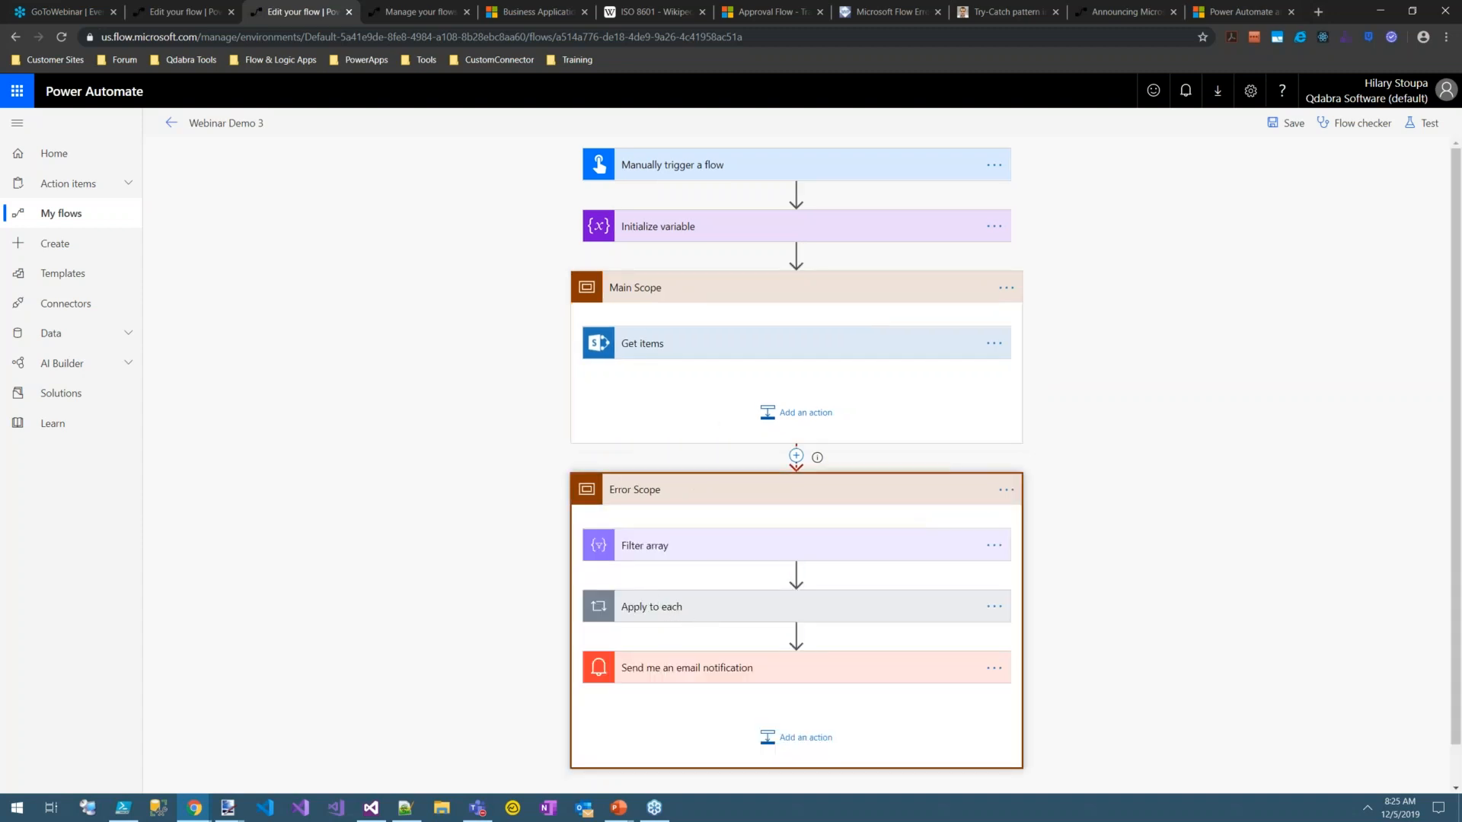
{"action": "mouse_move", "coordinate": [819, 585]}
{"action": "left_click", "coordinate": [831, 673]}
{"action": "left_click", "coordinate": [714, 674]}
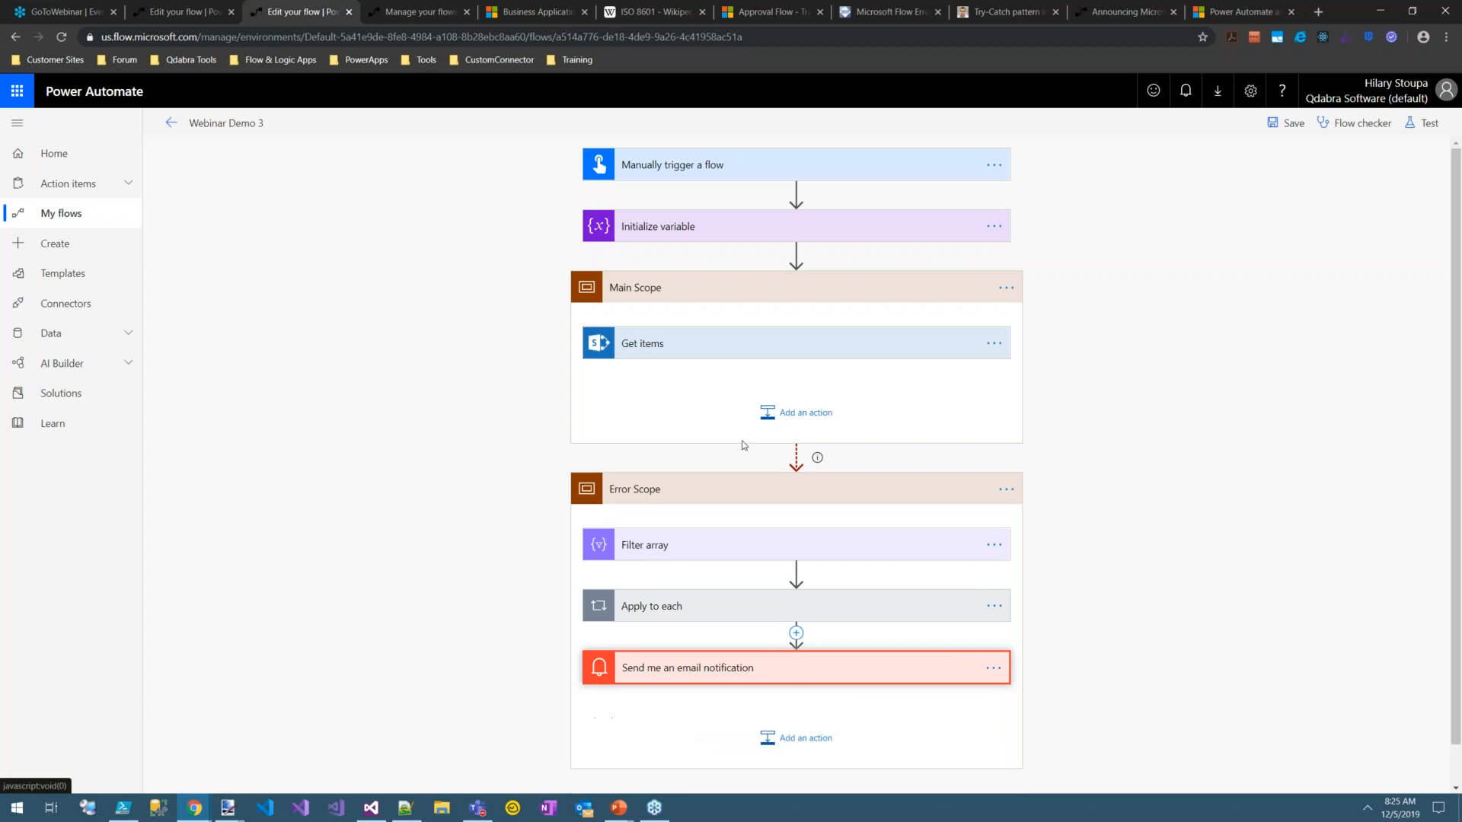
Step: In the other Power Automate browser tab, open Webinar Demo 2's Dec 5, 08:23 AM run and examine its Error Handling scope
{"action": "left_click", "coordinate": [418, 12]}
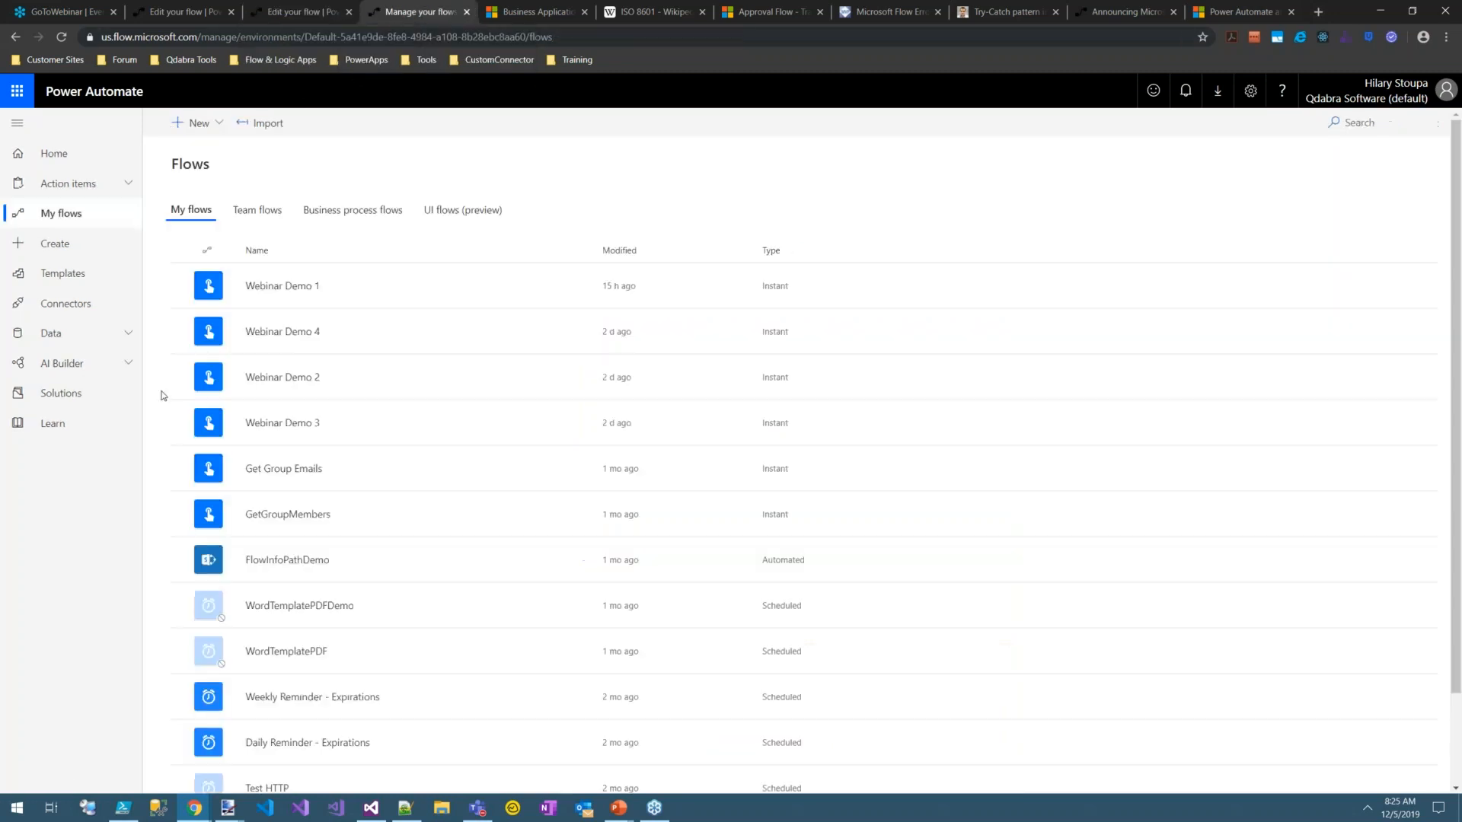
{"action": "left_click", "coordinate": [274, 377]}
{"action": "left_click", "coordinate": [311, 377]}
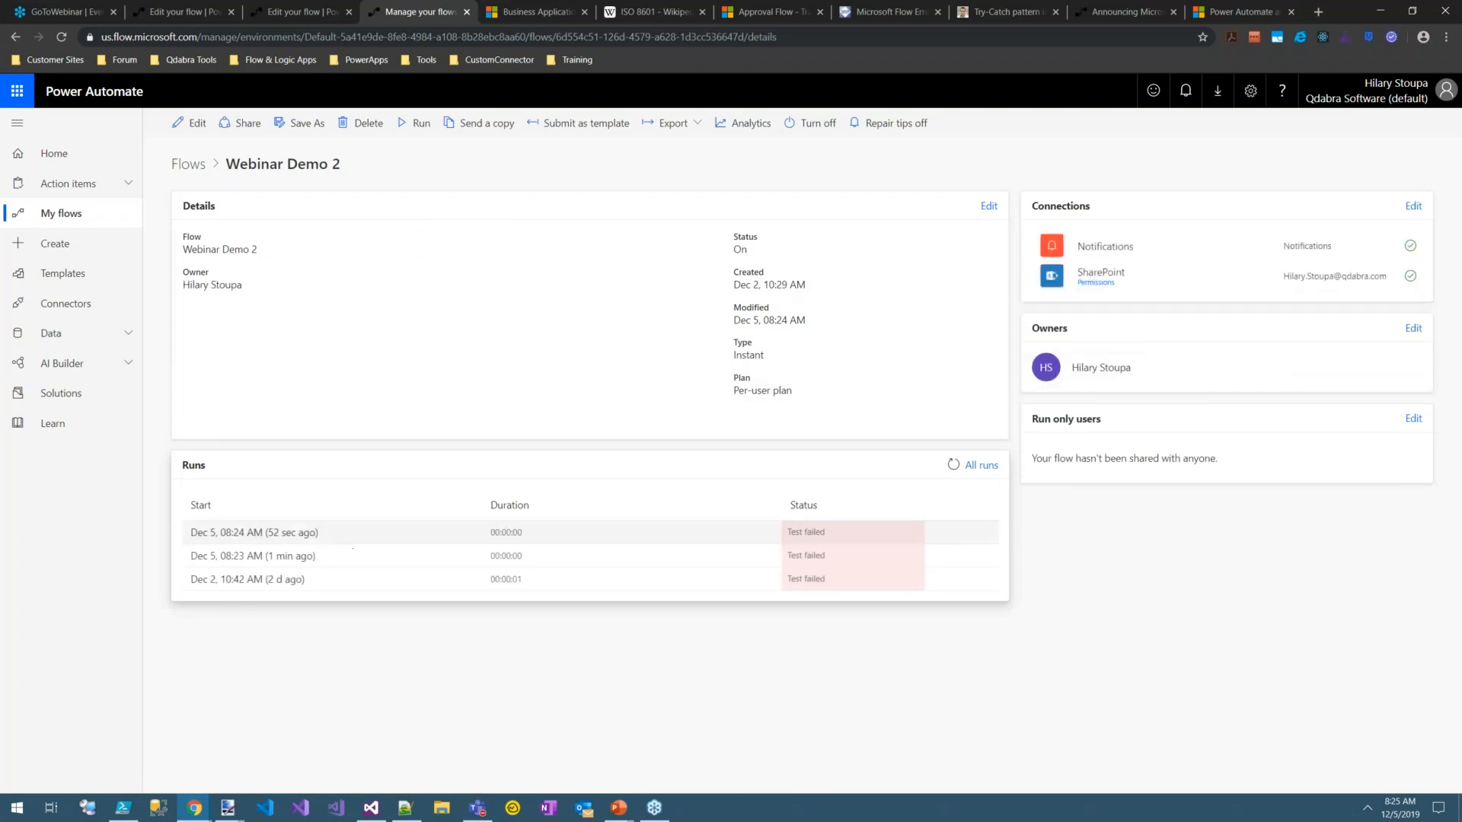
{"action": "left_click", "coordinate": [326, 564]}
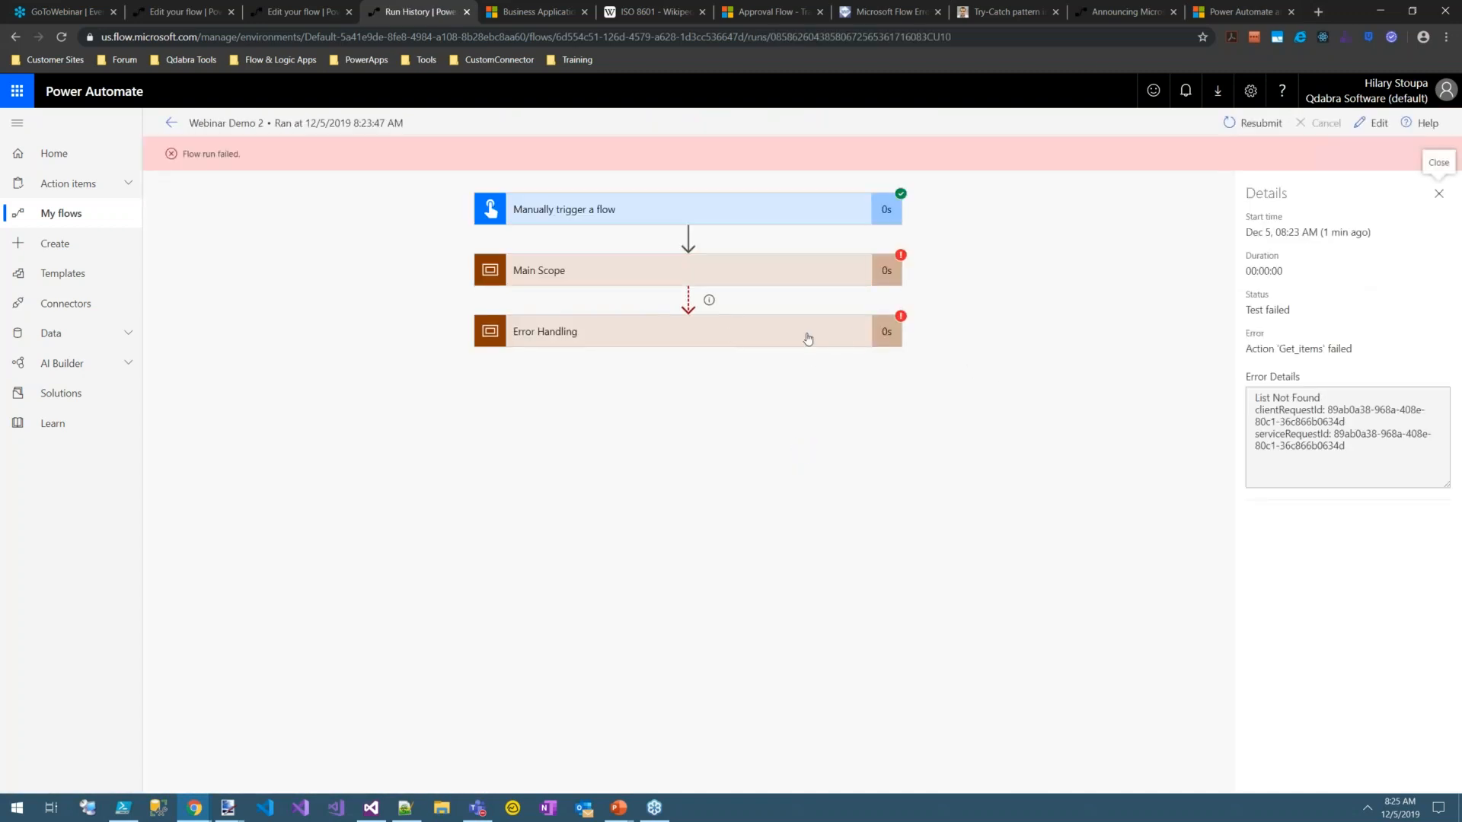
{"action": "left_click", "coordinate": [742, 339]}
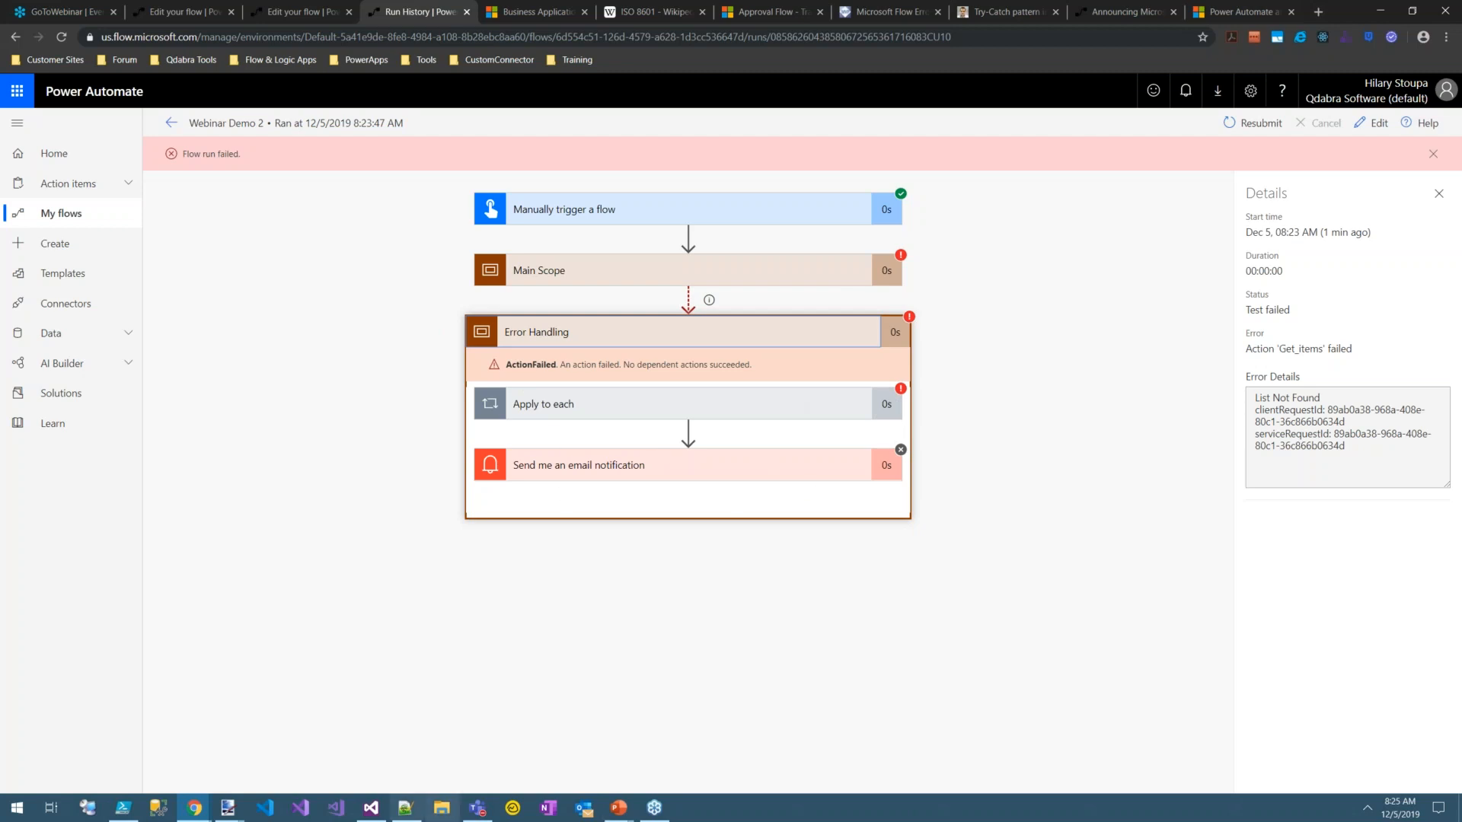
Step: Switch to the paint.net screenshot of the failed Send error email to submitter action, examine it, and return to the browser
{"action": "left_click", "coordinate": [228, 807]}
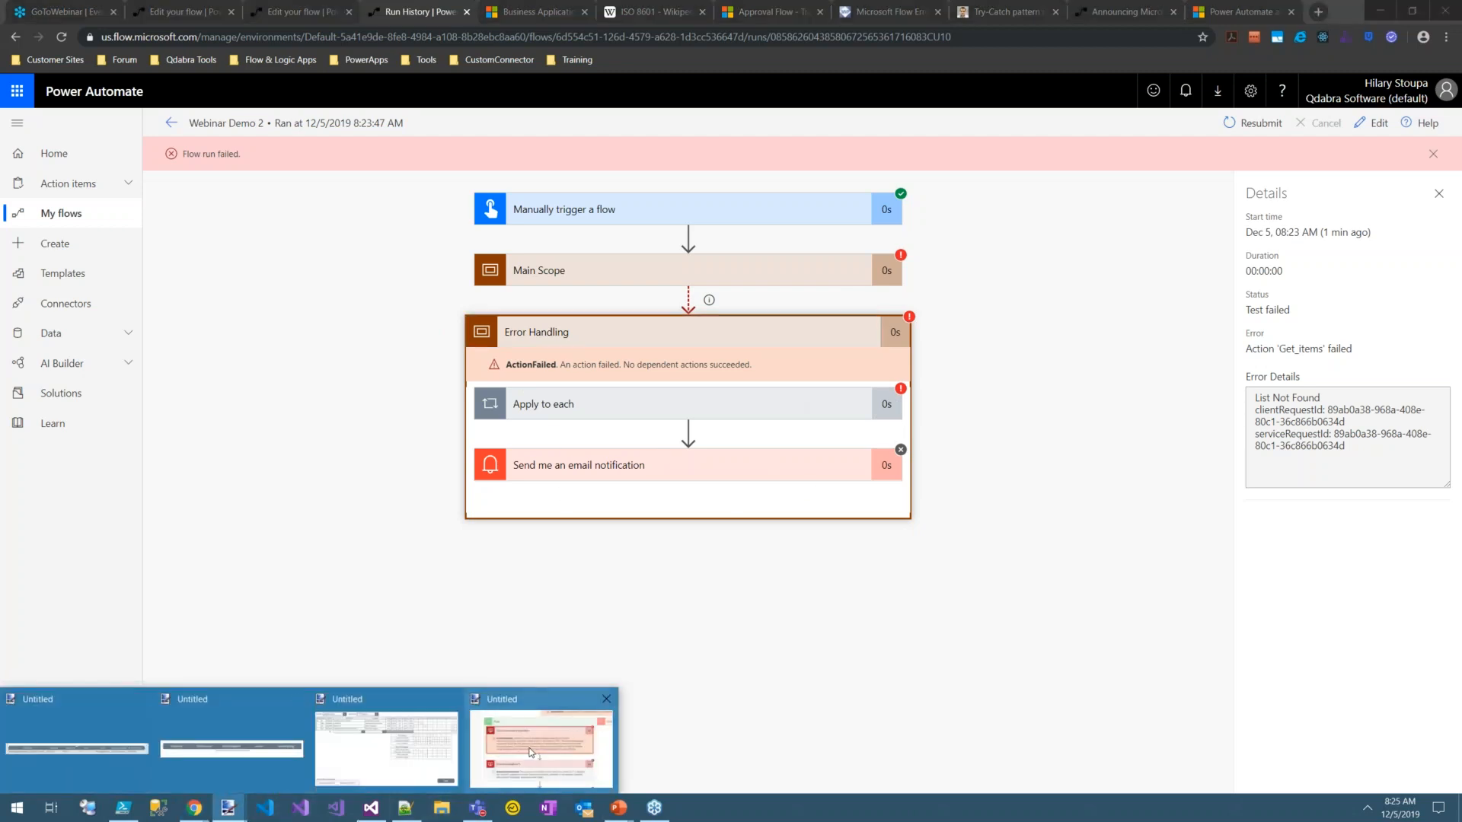
{"action": "left_click", "coordinate": [530, 754]}
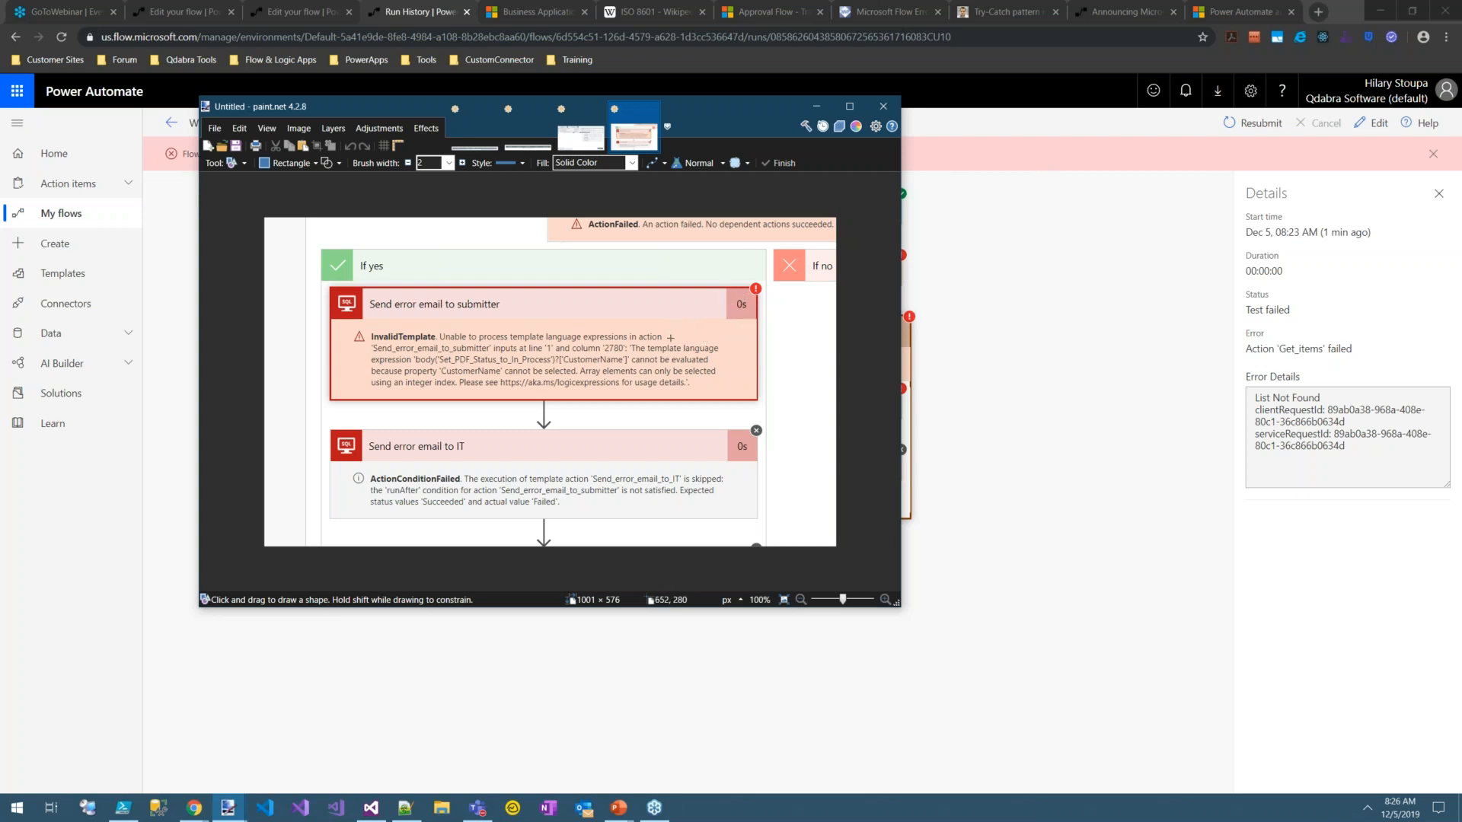
{"action": "left_click", "coordinate": [1019, 152]}
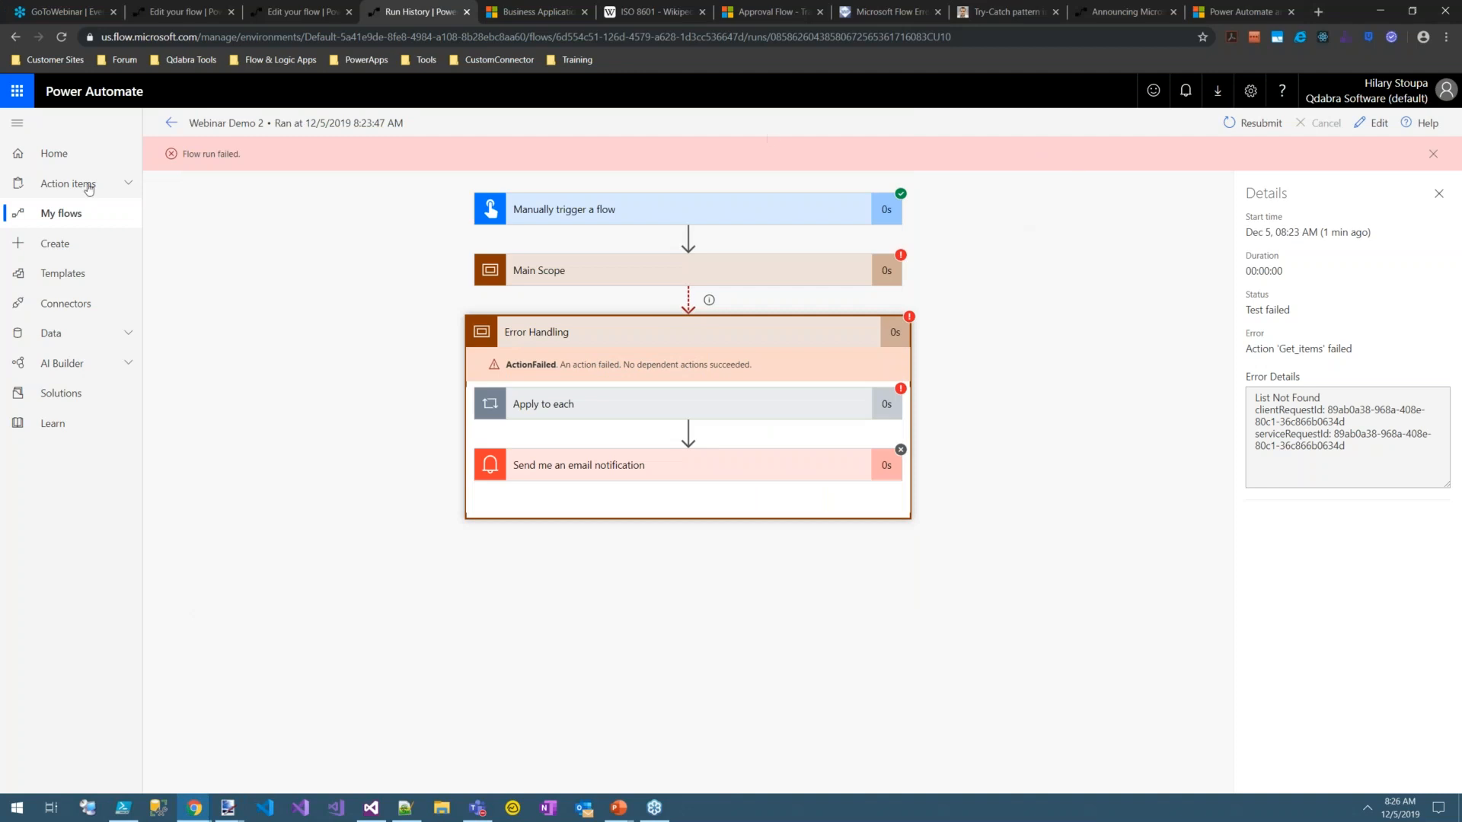
Step: Return to the Webinar Demo 3 editor and run a test with the manually performed trigger
{"action": "left_click", "coordinate": [323, 13]}
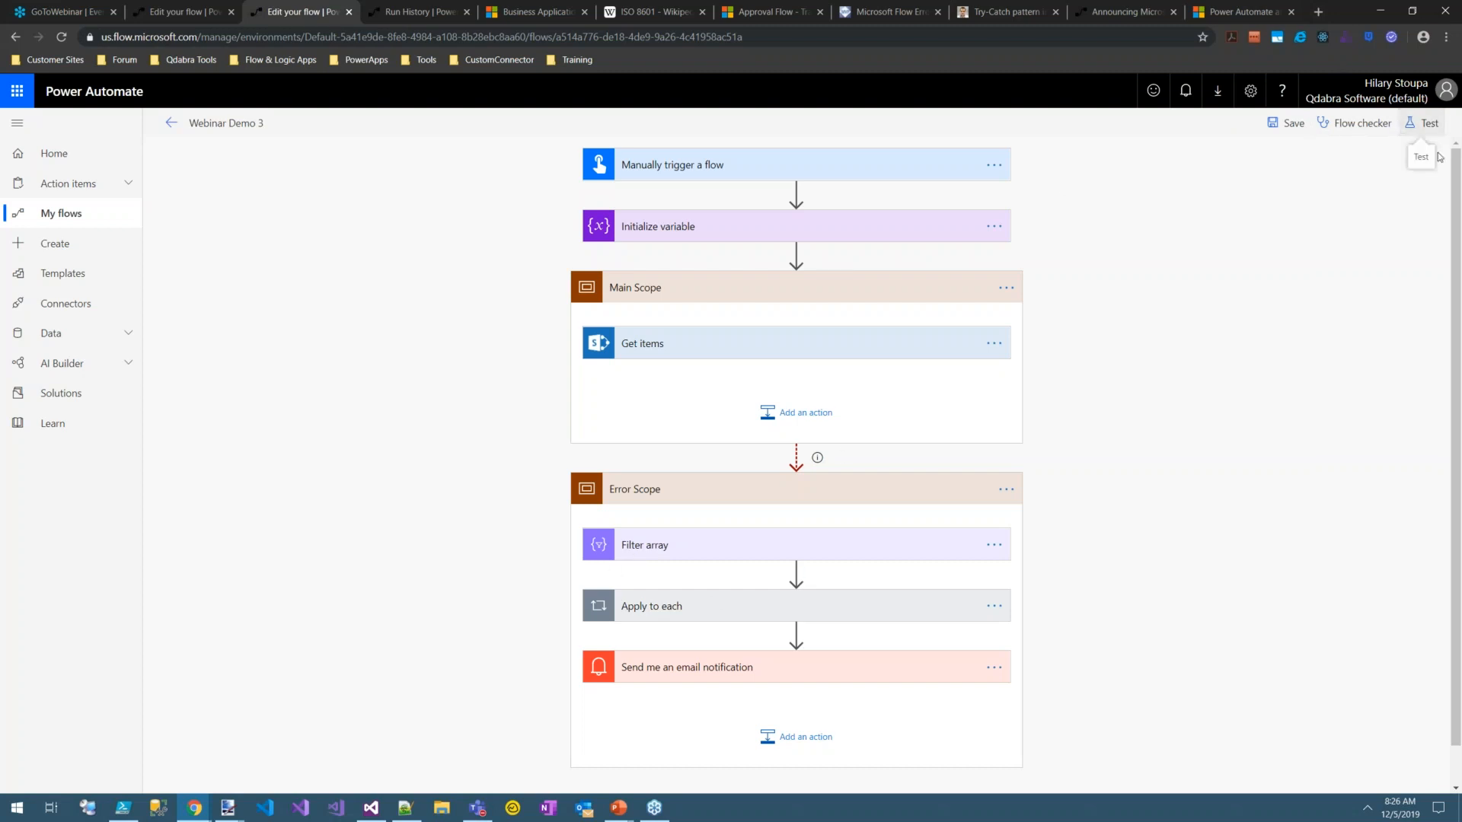
{"action": "left_click", "coordinate": [1422, 122]}
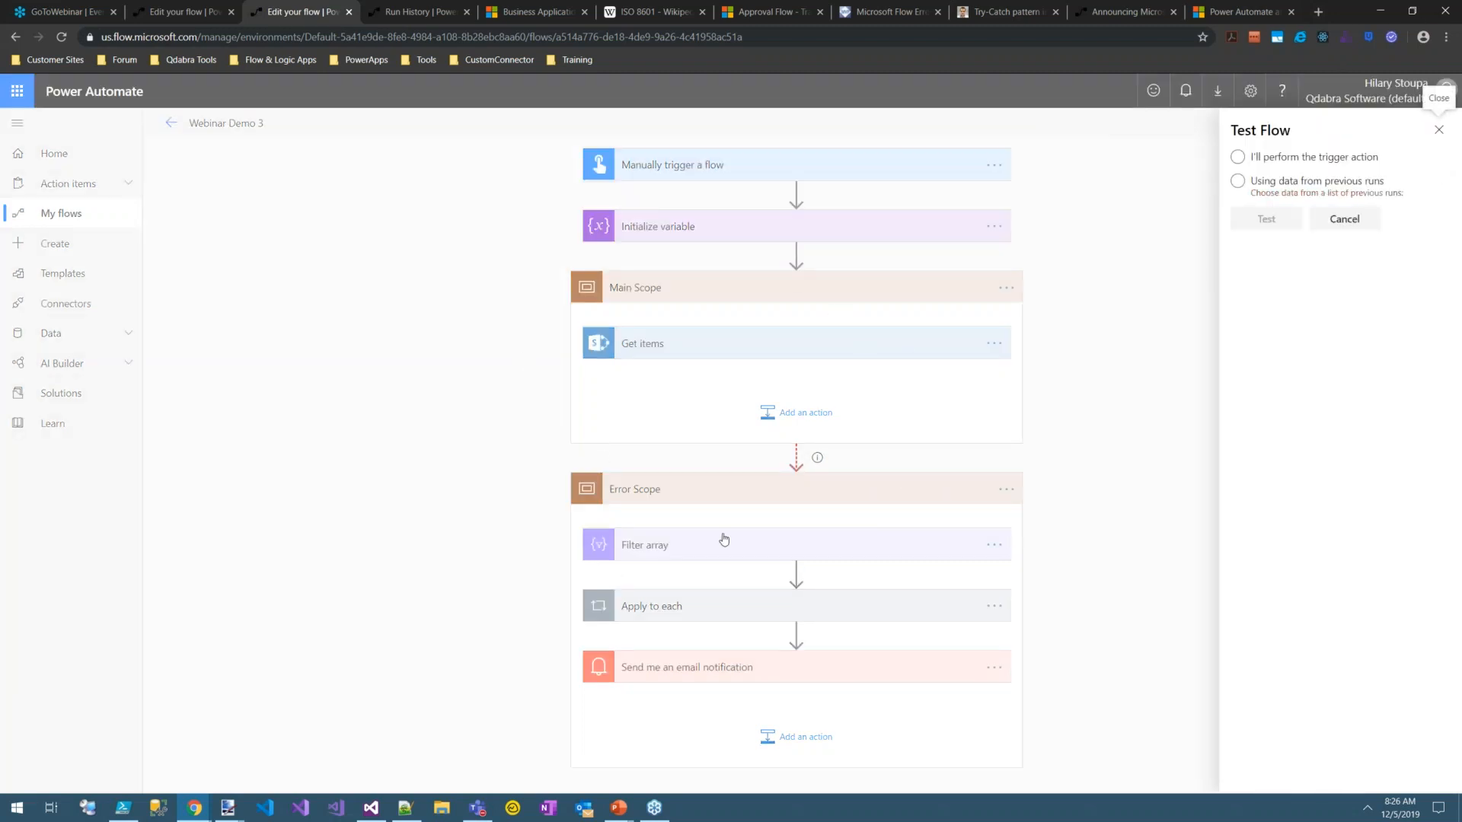
{"action": "left_click", "coordinate": [1238, 158]}
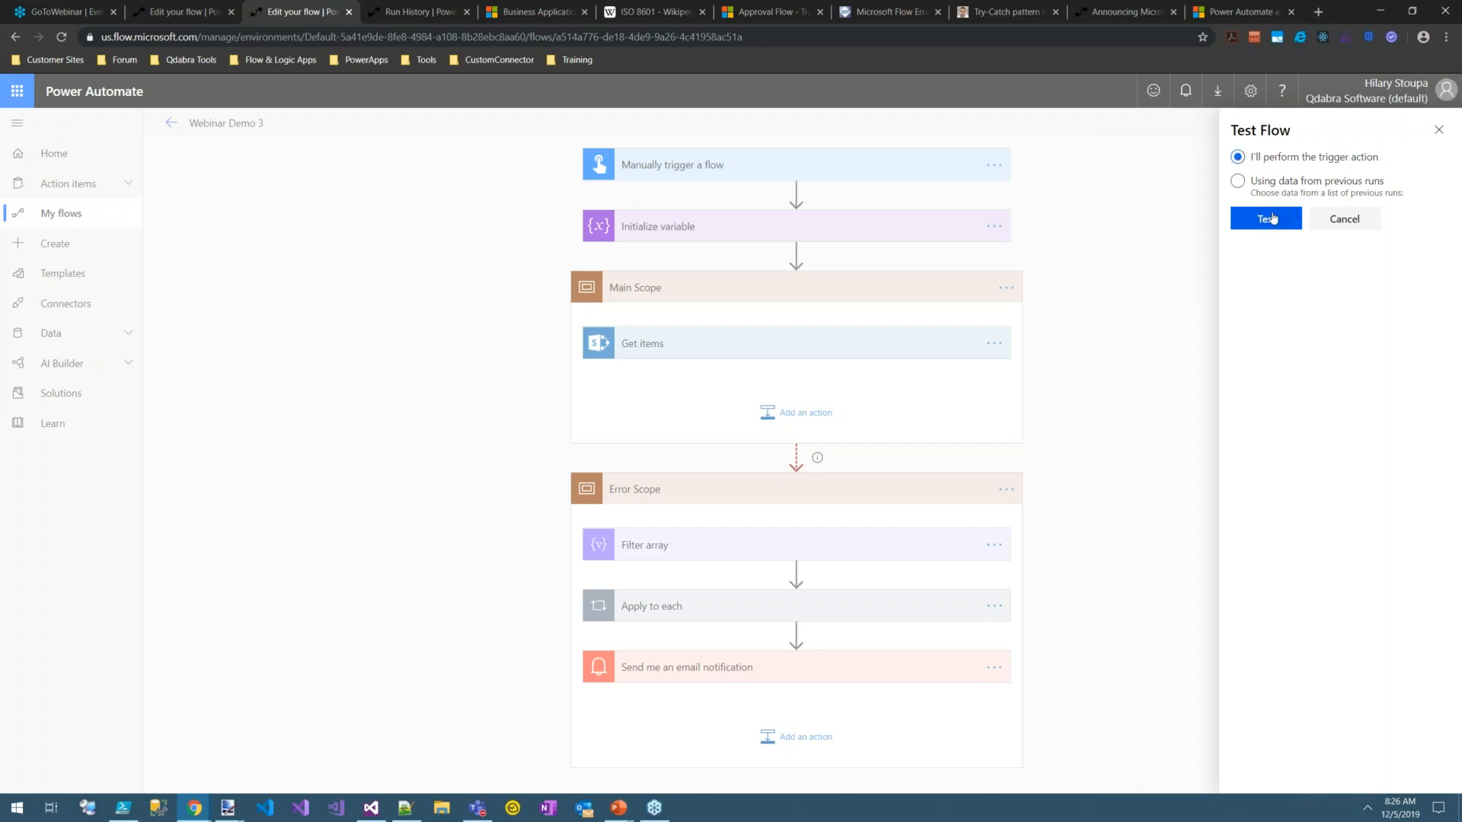
{"action": "left_click", "coordinate": [1275, 221]}
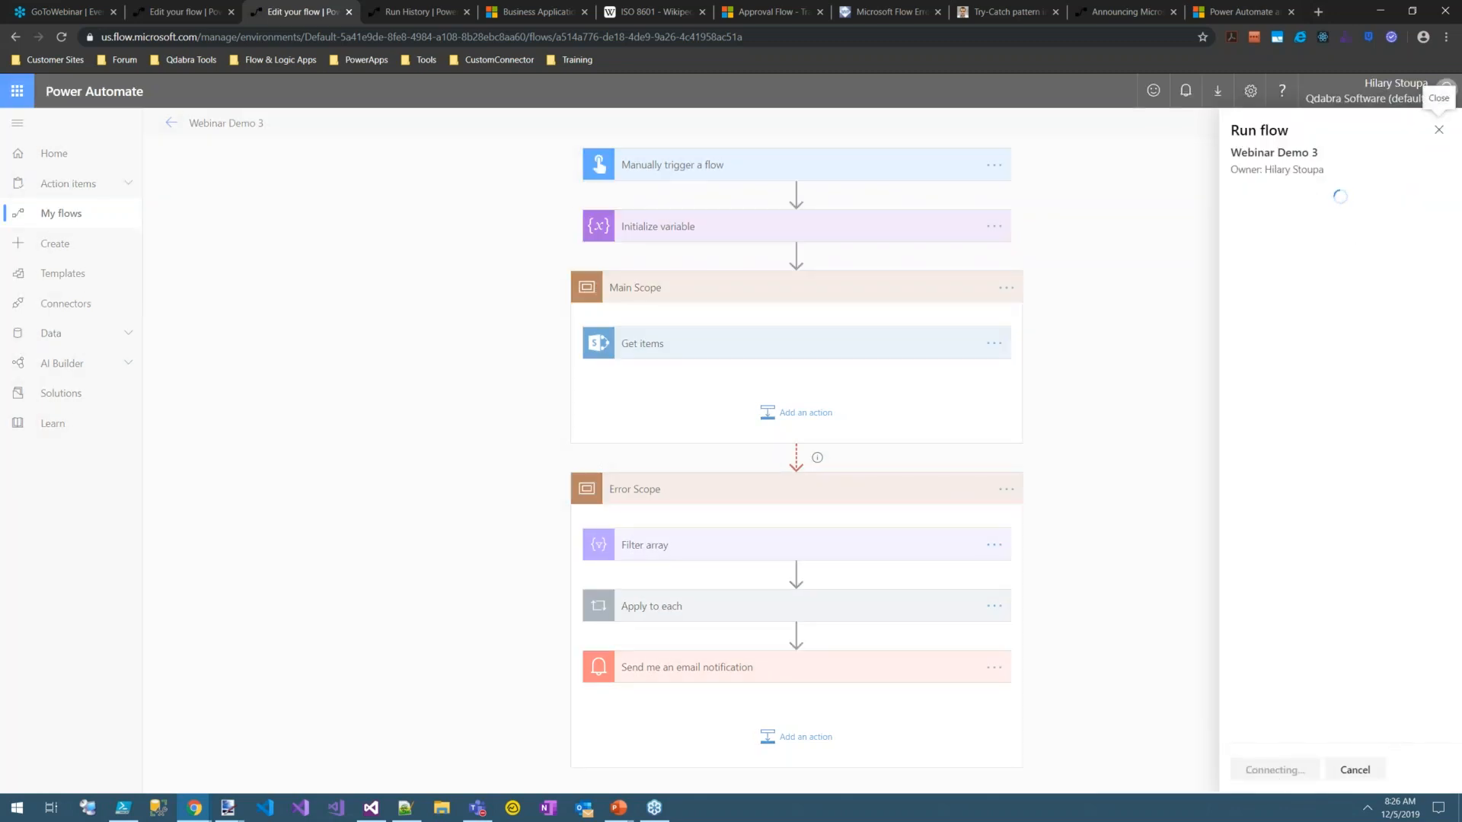
{"action": "left_click", "coordinate": [1287, 773]}
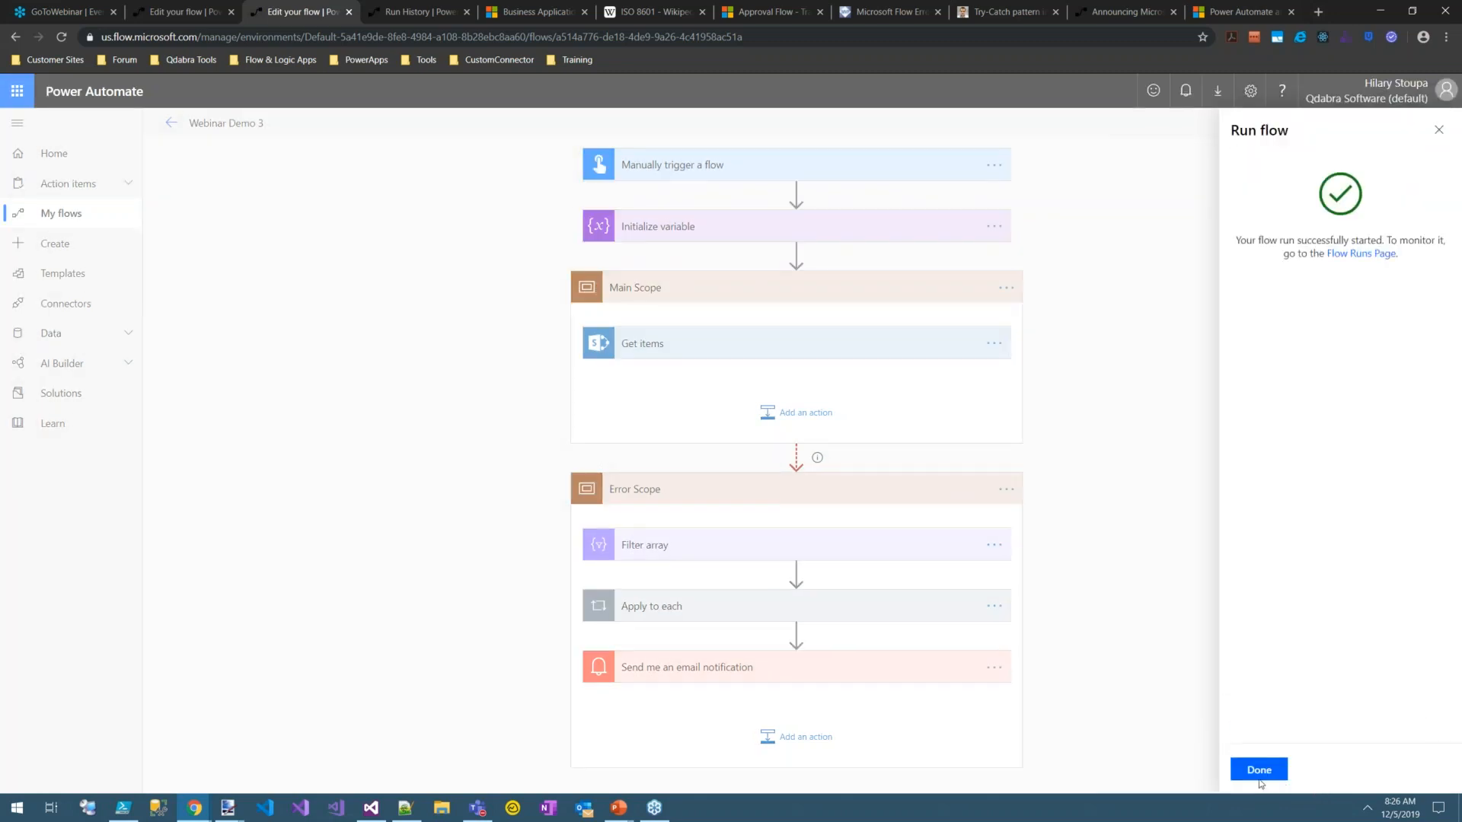
{"action": "left_click", "coordinate": [1258, 770]}
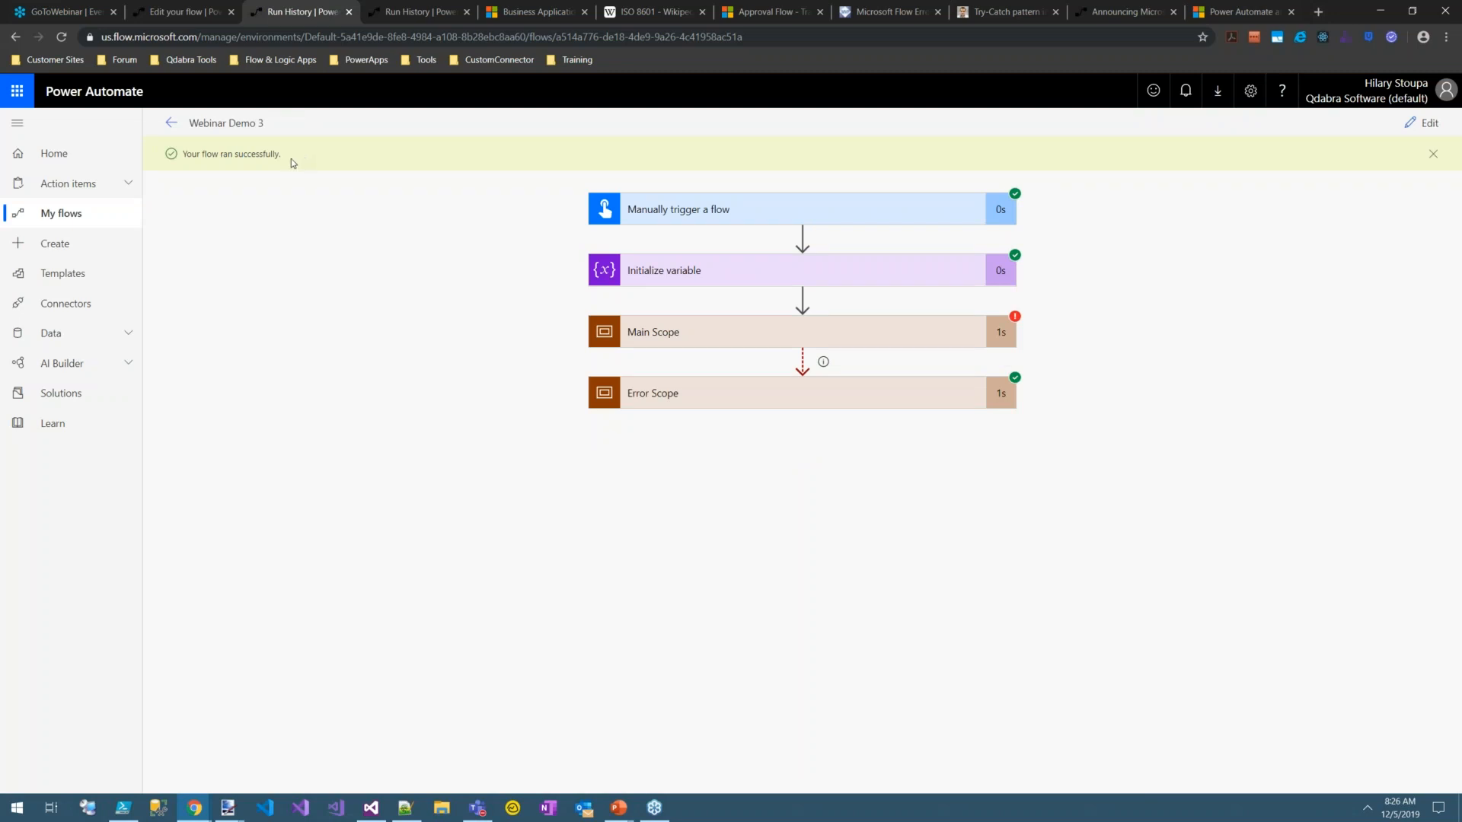
Step: Examine the run status message, Error Scope and Main Scope in the Webinar Demo 3 test results
{"action": "left_click_drag", "start_coordinate": [281, 155], "coordinate": [182, 154]}
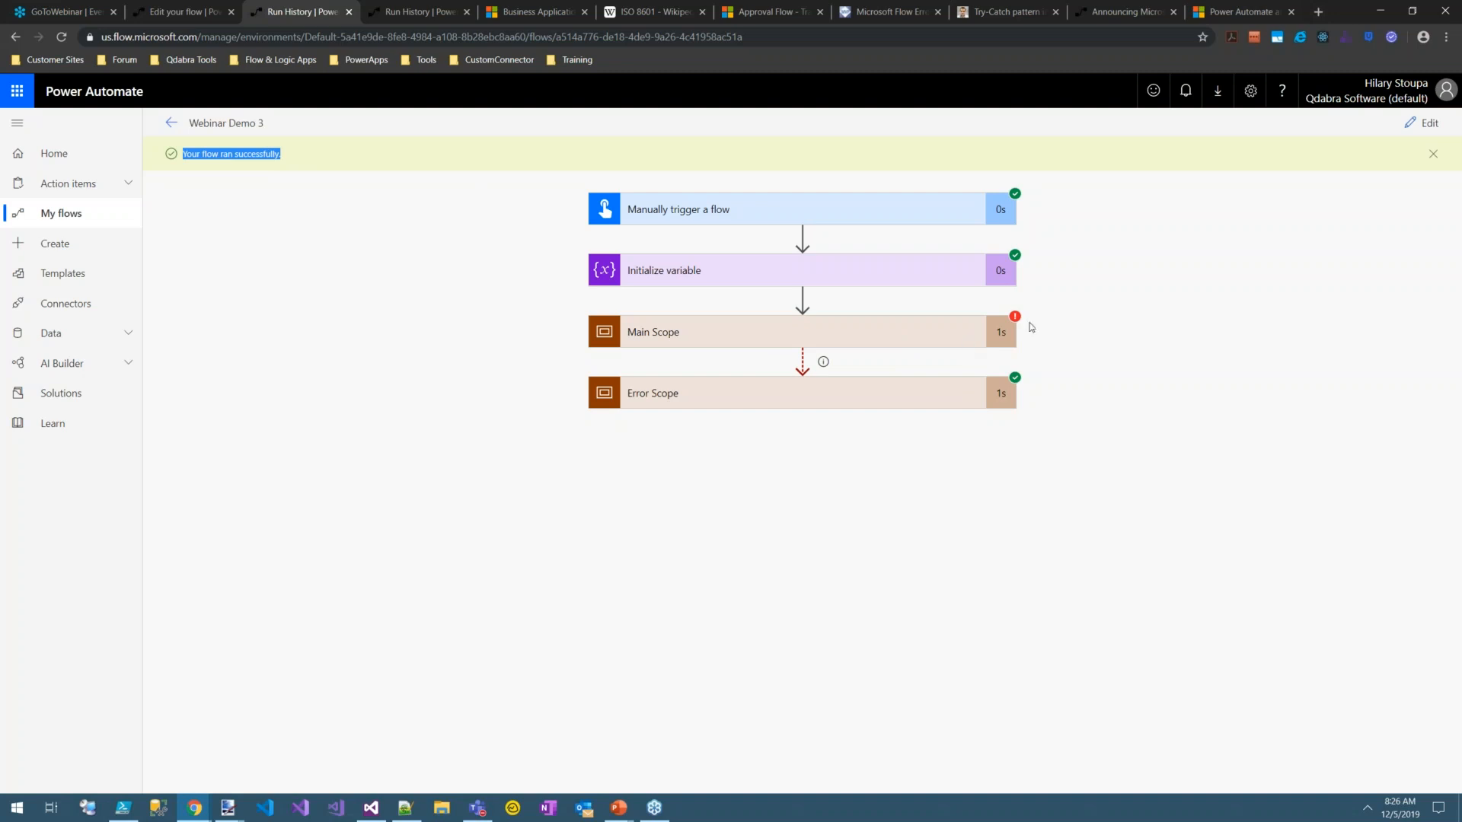
{"action": "left_click", "coordinate": [943, 396]}
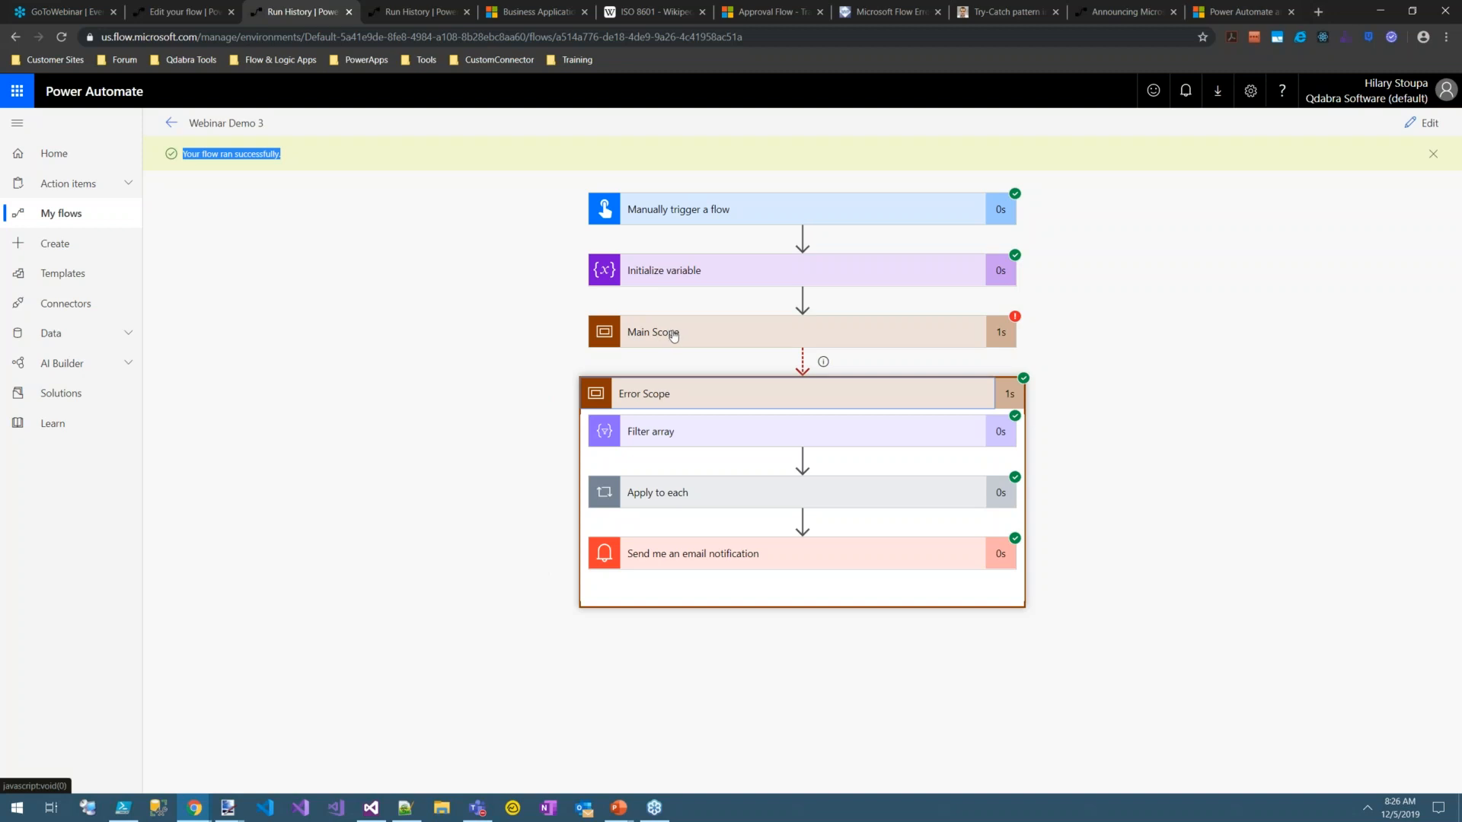
{"action": "left_click", "coordinate": [701, 335]}
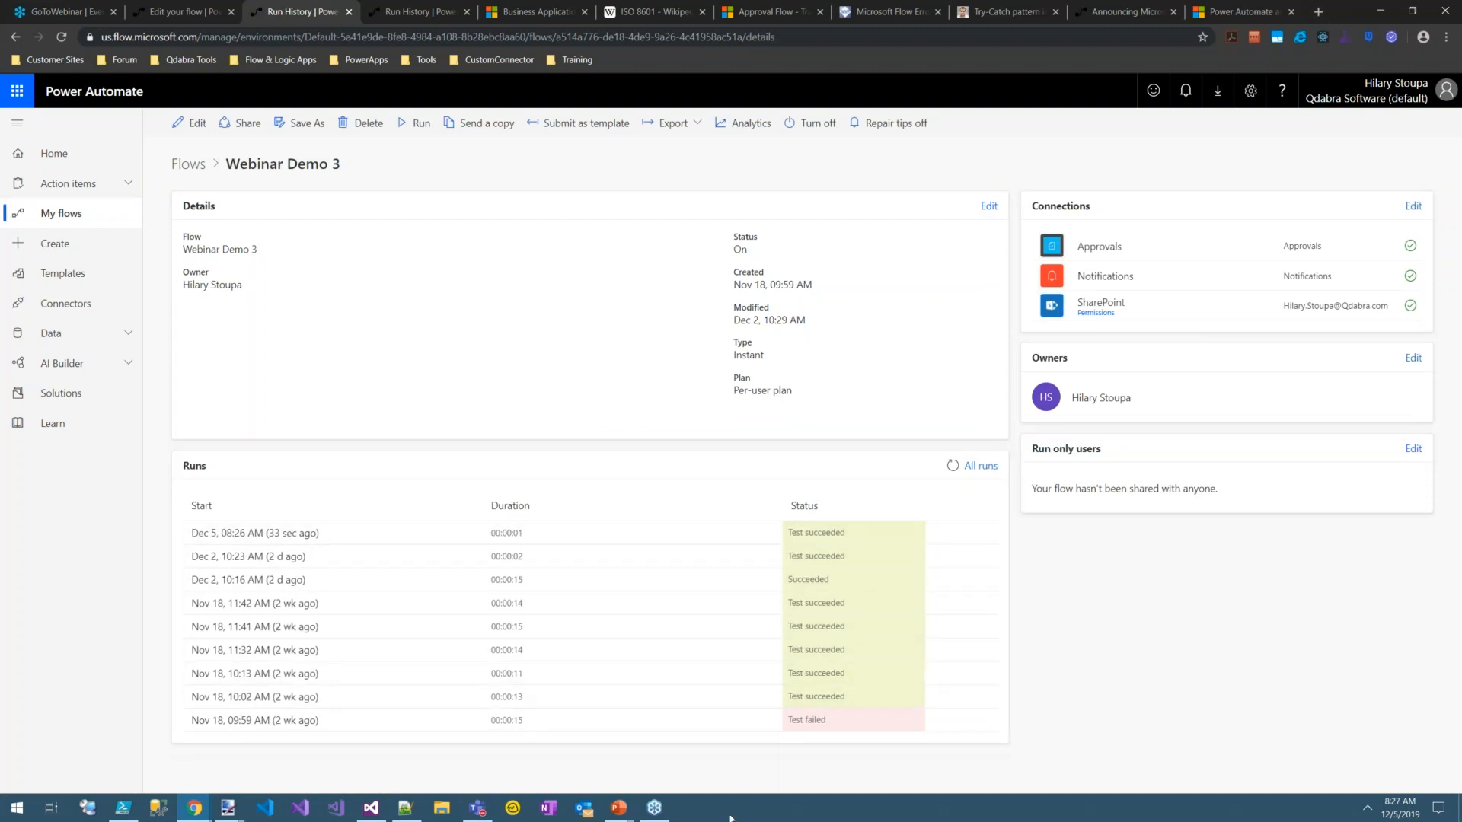
Step: Switch to the PowerPoint slide show and advance to the Try / Catch / Finally Template slide
{"action": "mouse_move", "coordinate": [603, 800]}
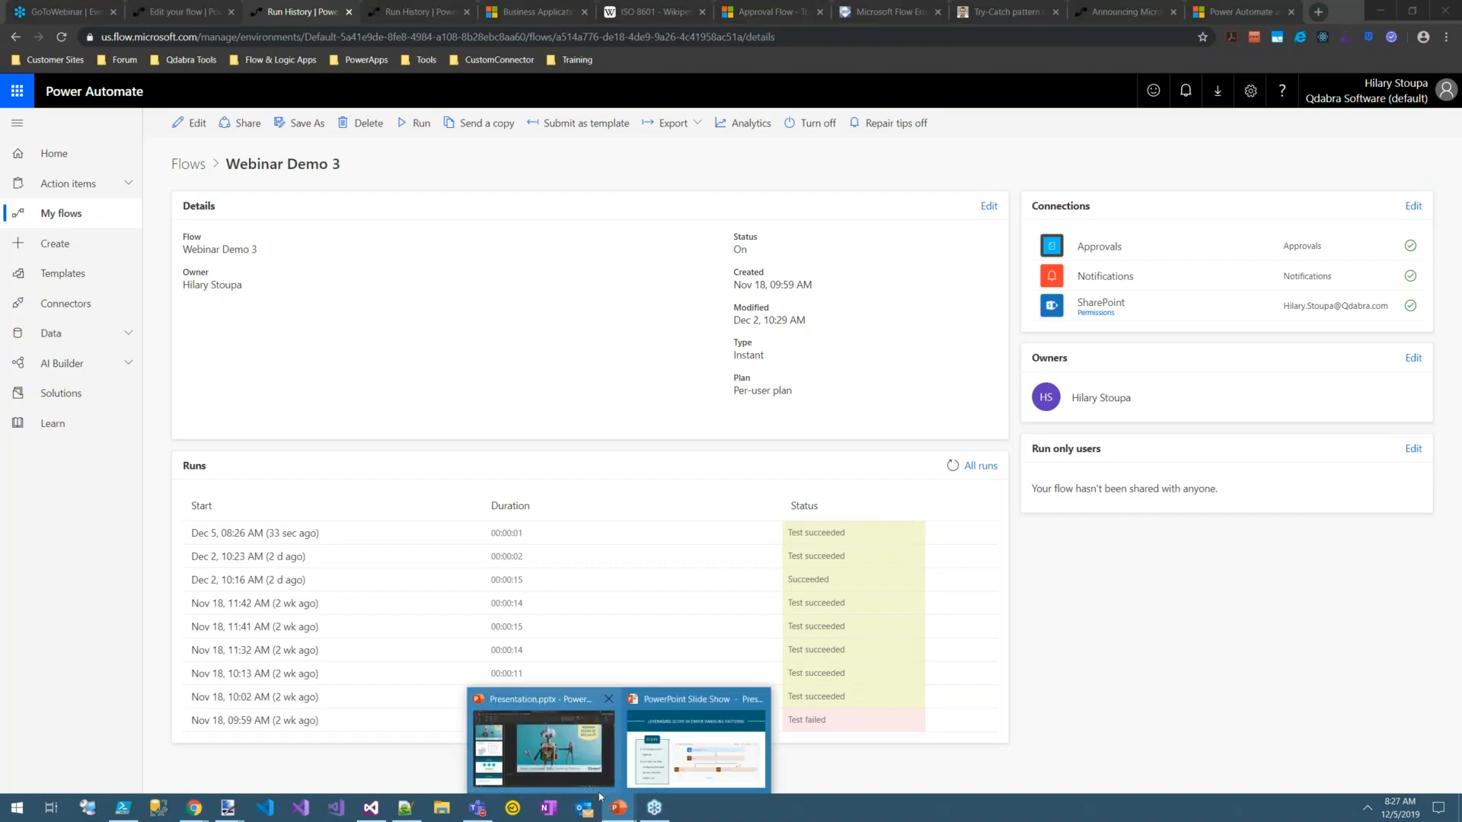
{"action": "left_click", "coordinate": [678, 742]}
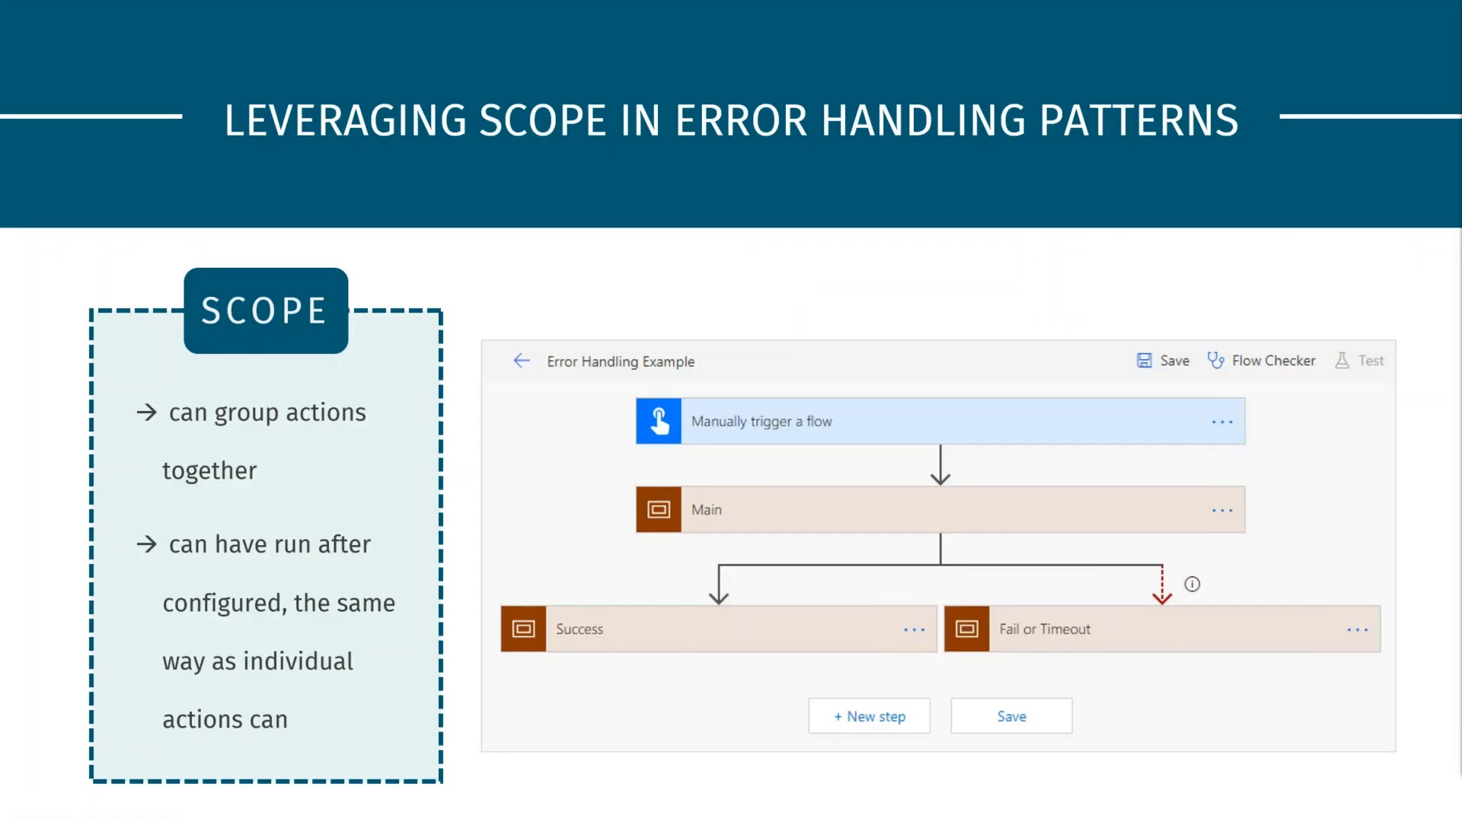
{"action": "key", "text": "Right"}
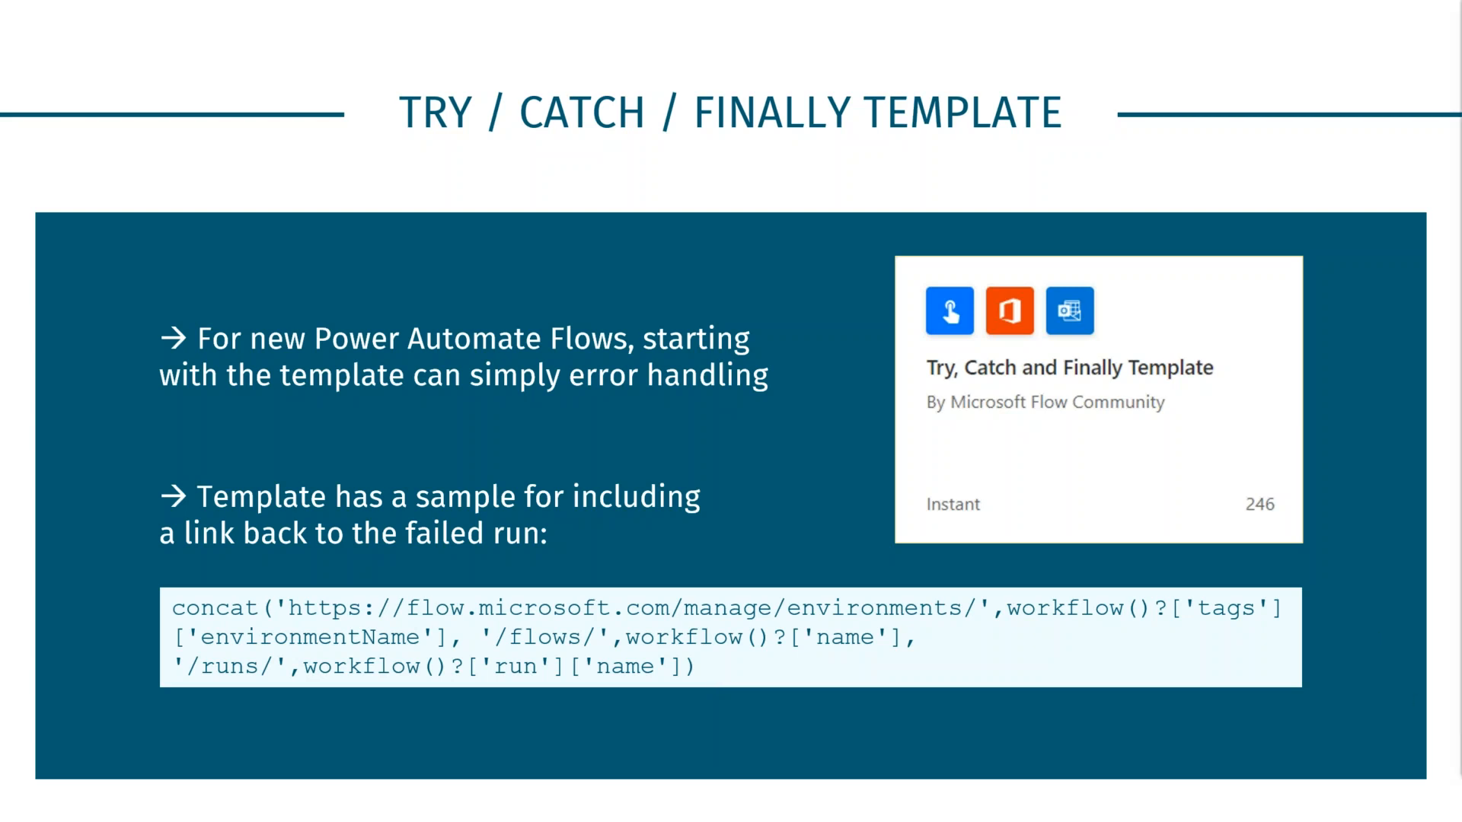
Step: Return to Power Automate in Chrome, start a new flow from a template, and search the templates for "try catch"
{"action": "key", "text": "alt+Tab"}
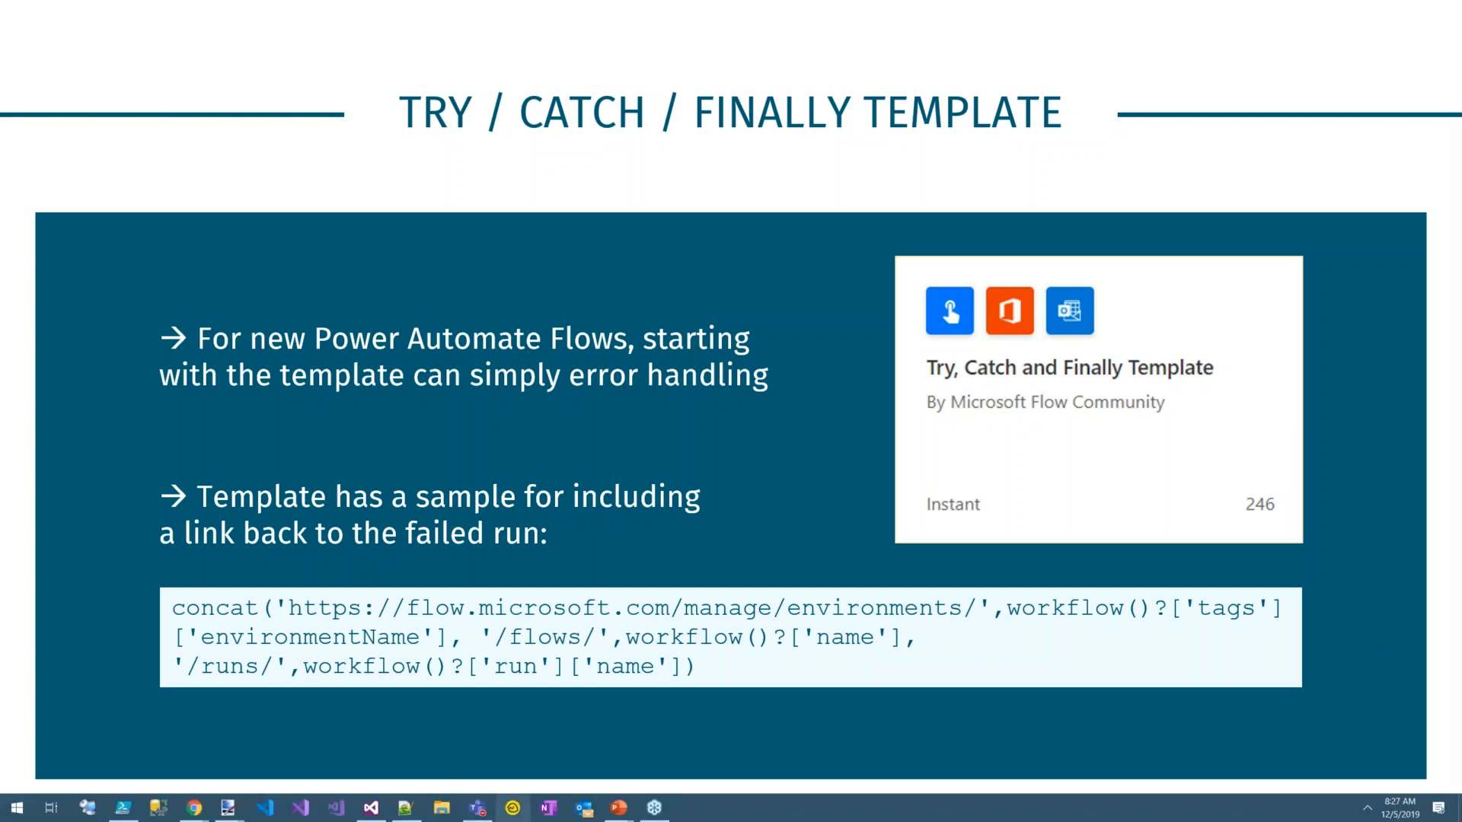
{"action": "mouse_move", "coordinate": [194, 807]}
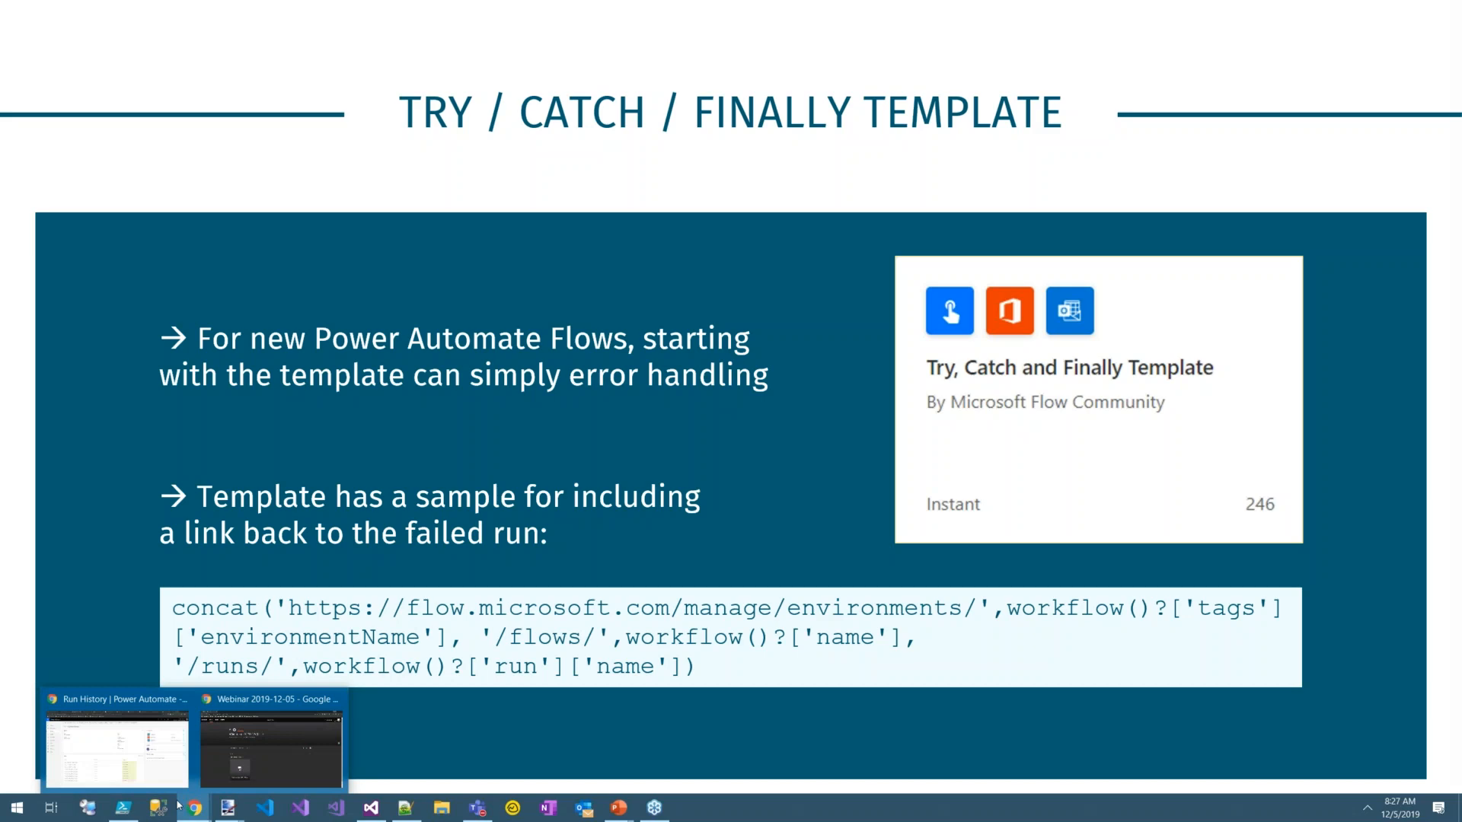
{"action": "left_click", "coordinate": [171, 755]}
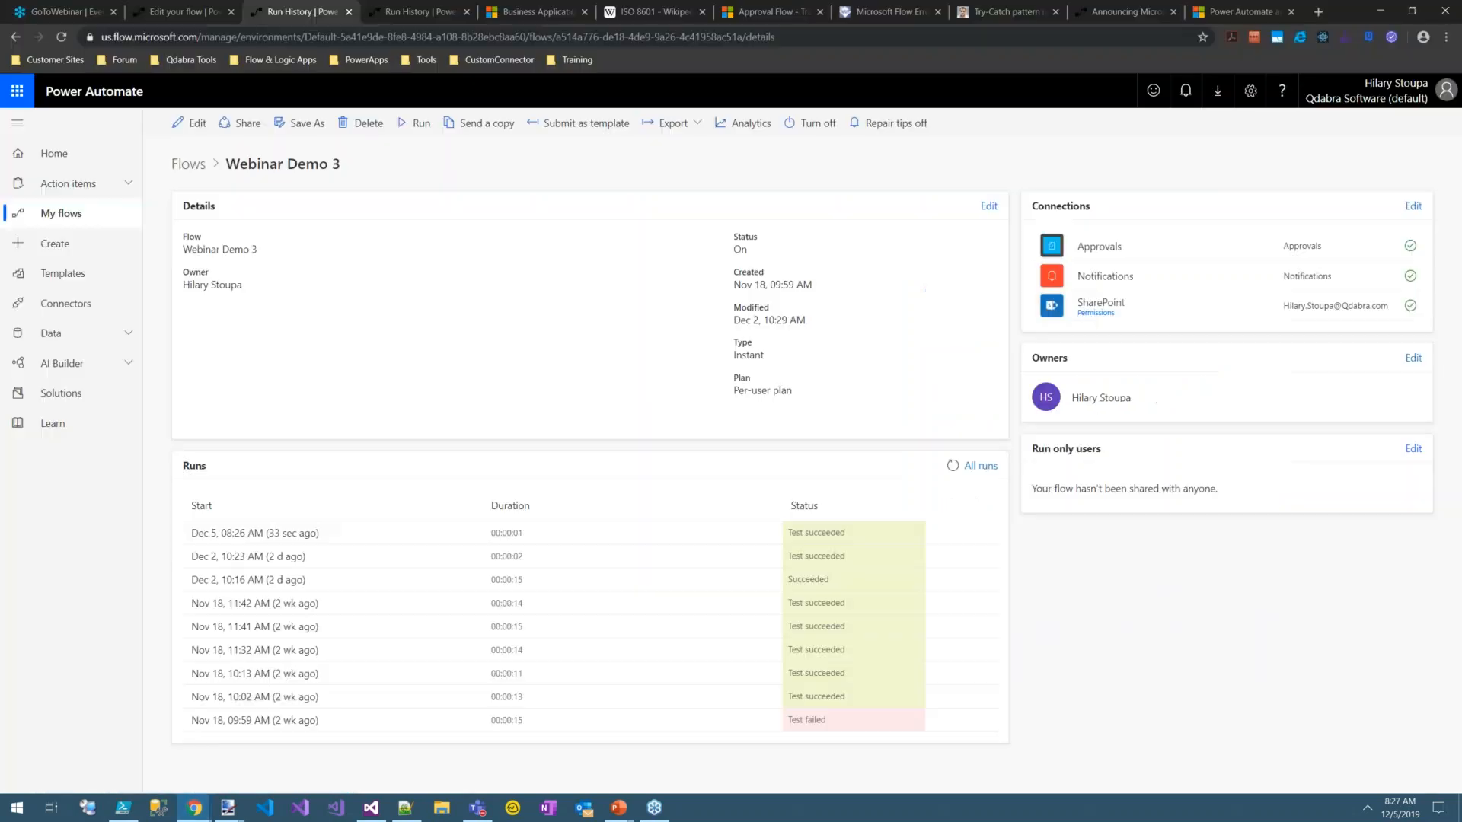
{"action": "left_click", "coordinate": [66, 216]}
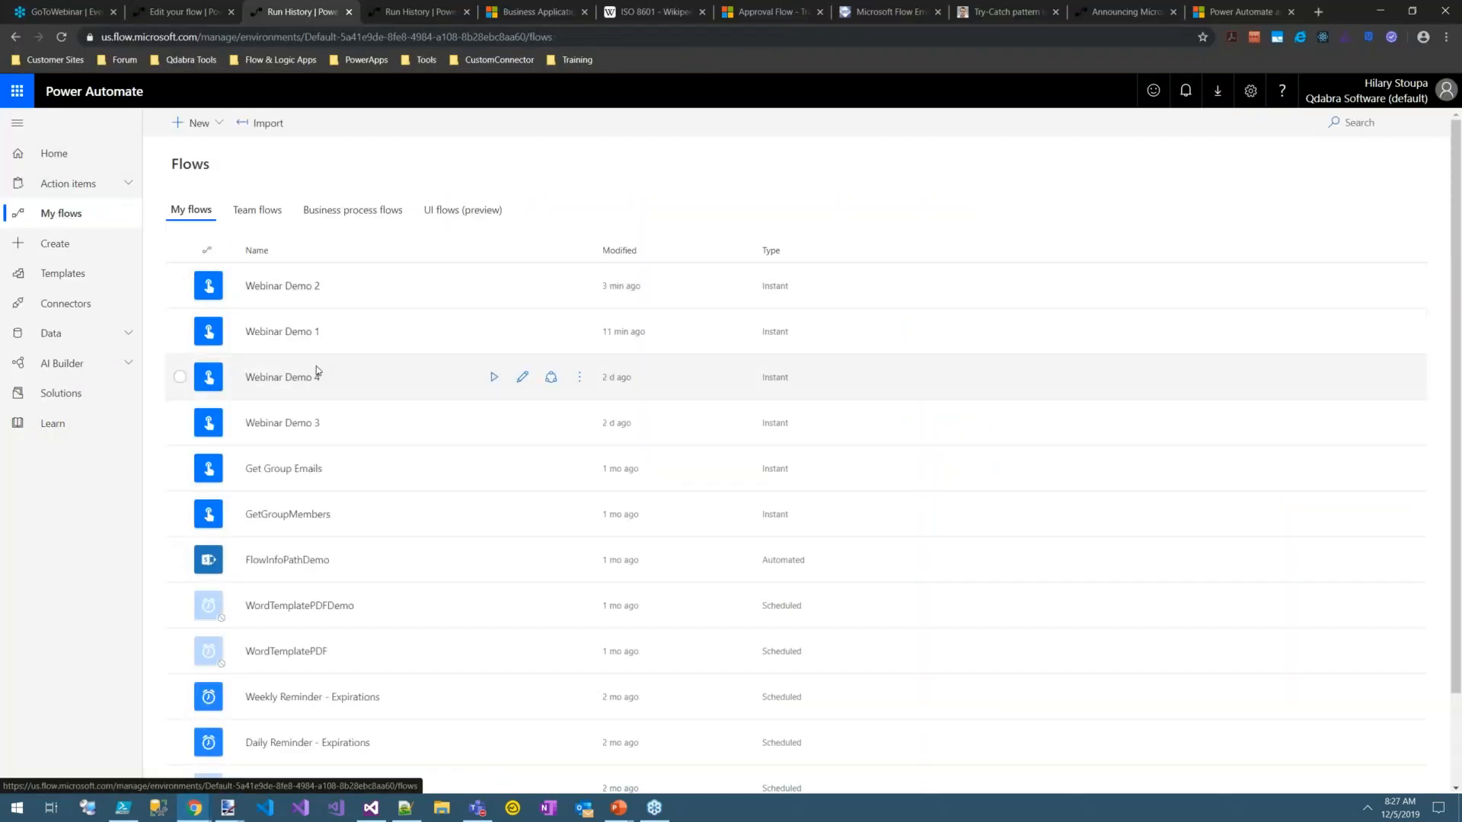
{"action": "left_click", "coordinate": [194, 124]}
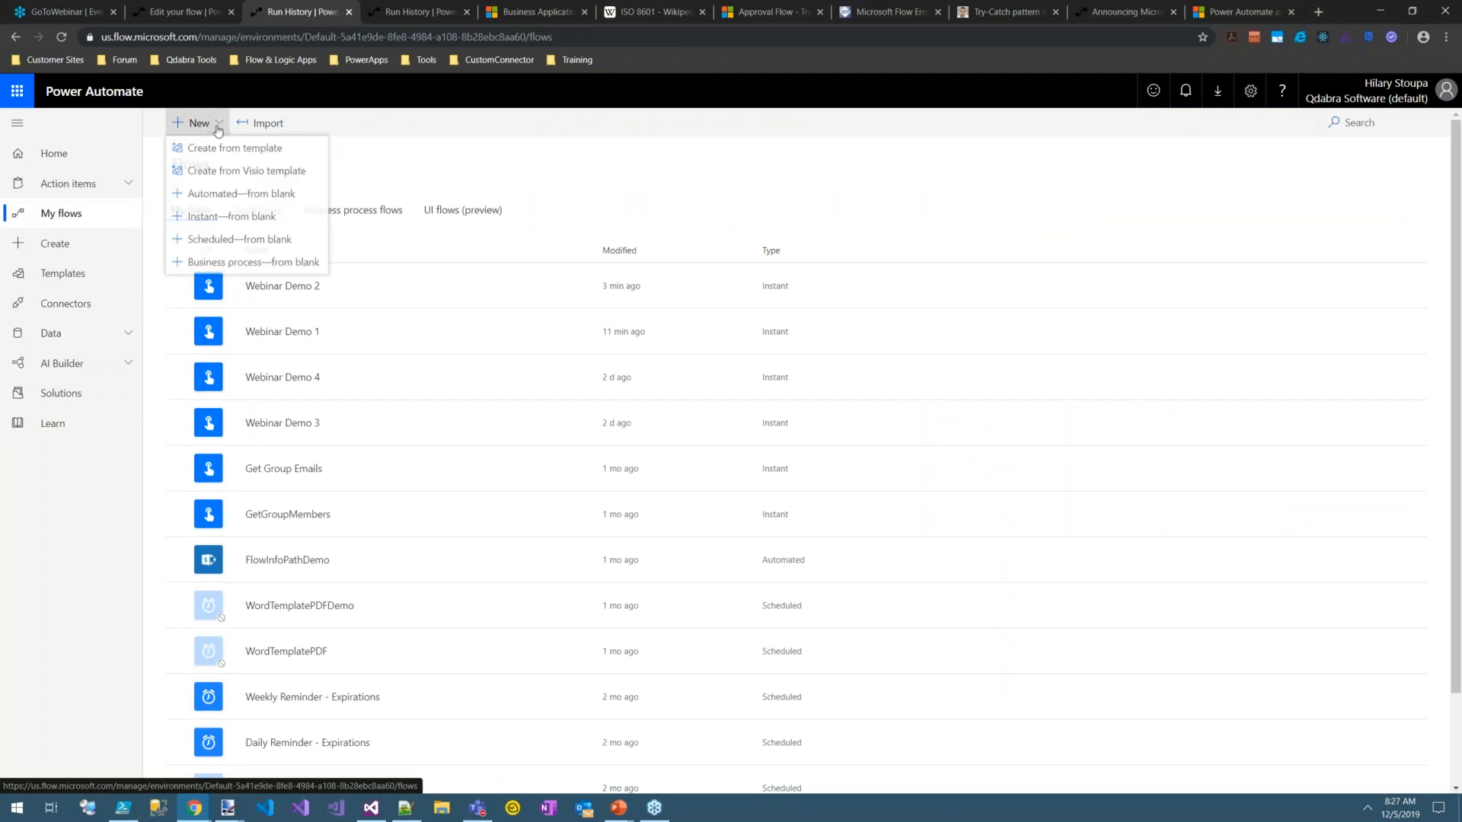
{"action": "left_click", "coordinate": [204, 147]}
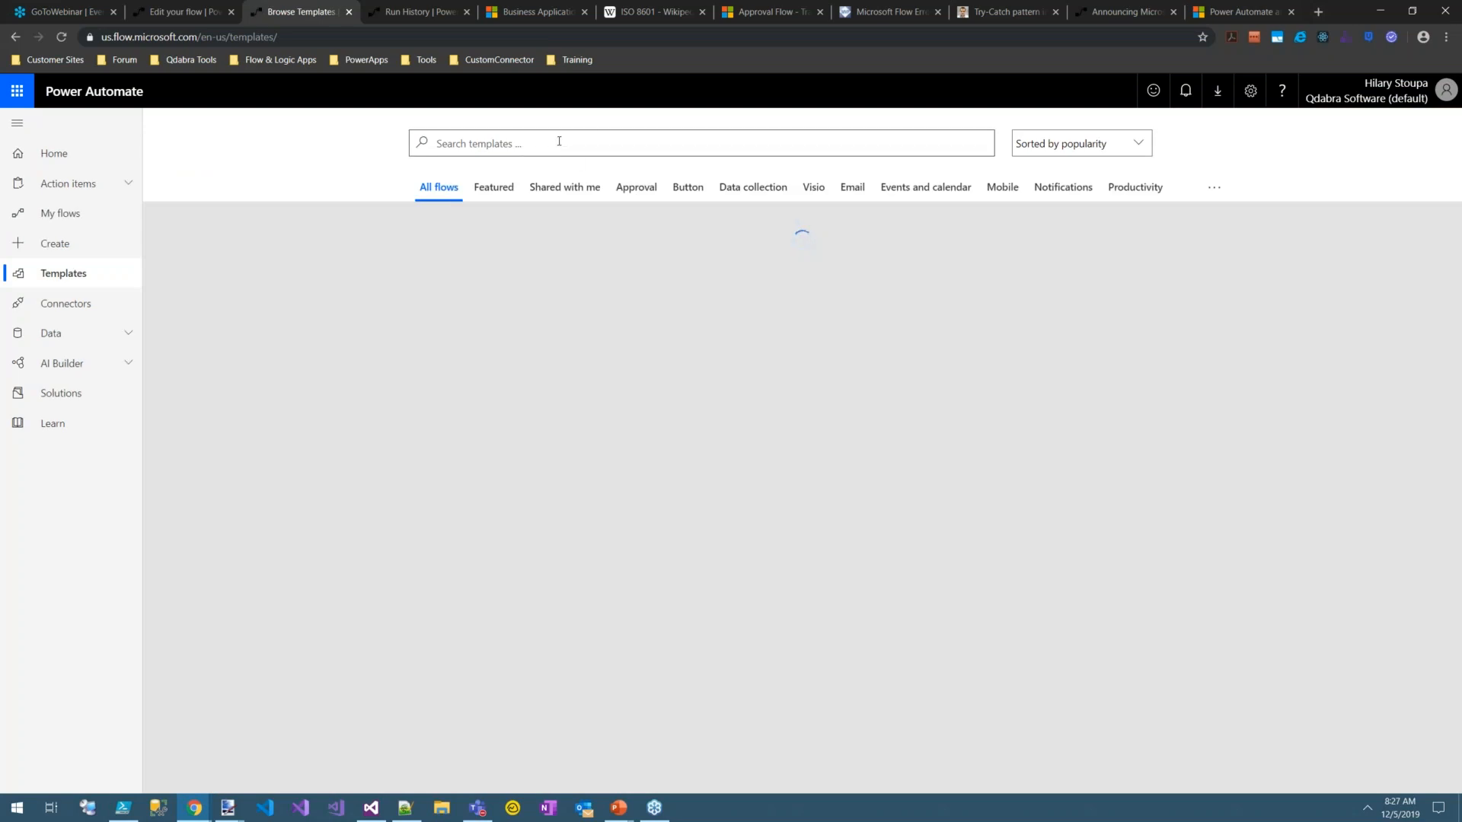
{"action": "type", "text": "try catch"}
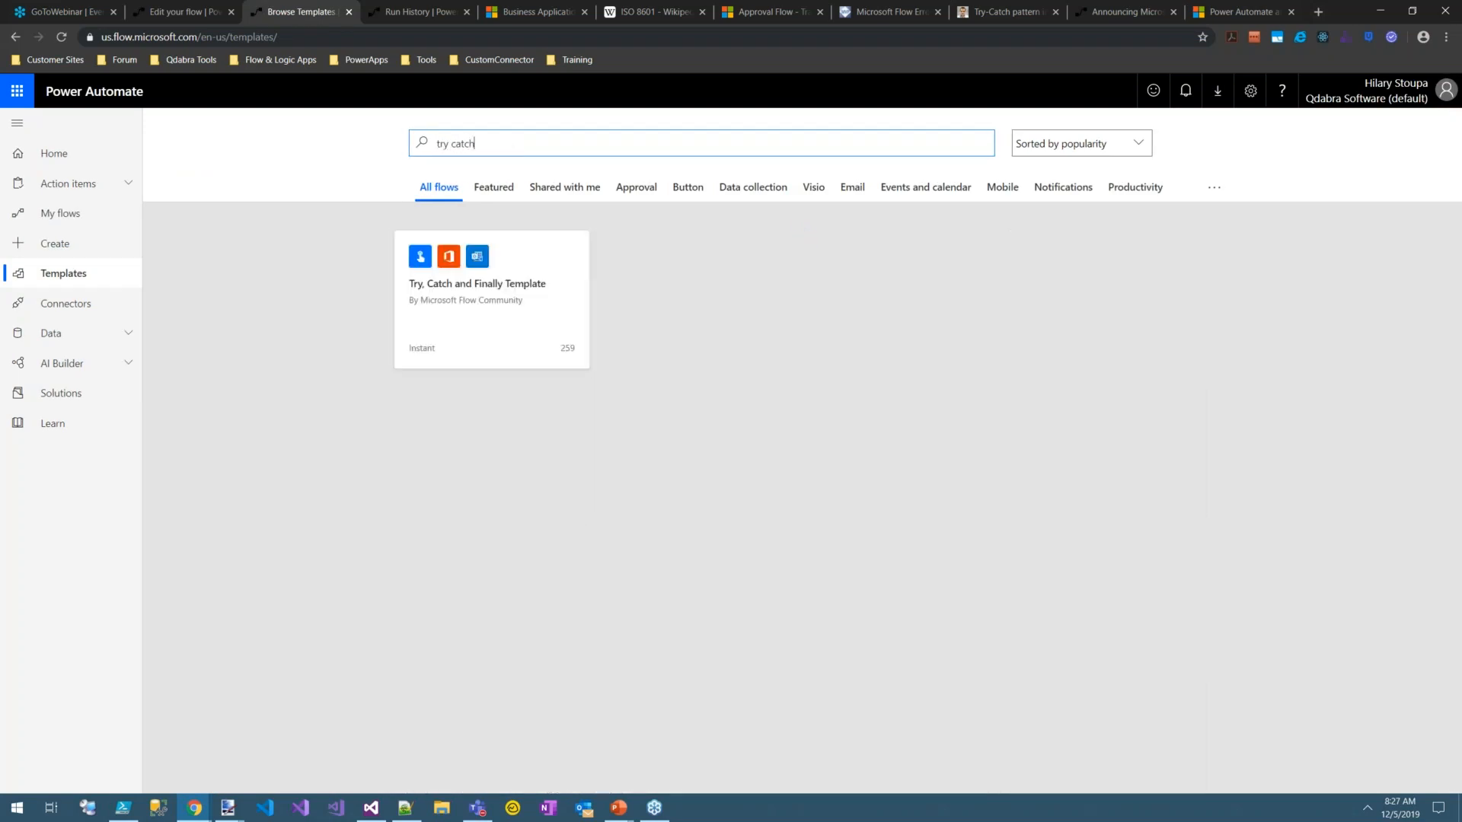
Step: Create a flow from the Try, Catch and Finally Template and examine the notes on its trigger and Try scope
{"action": "left_click", "coordinate": [504, 313]}
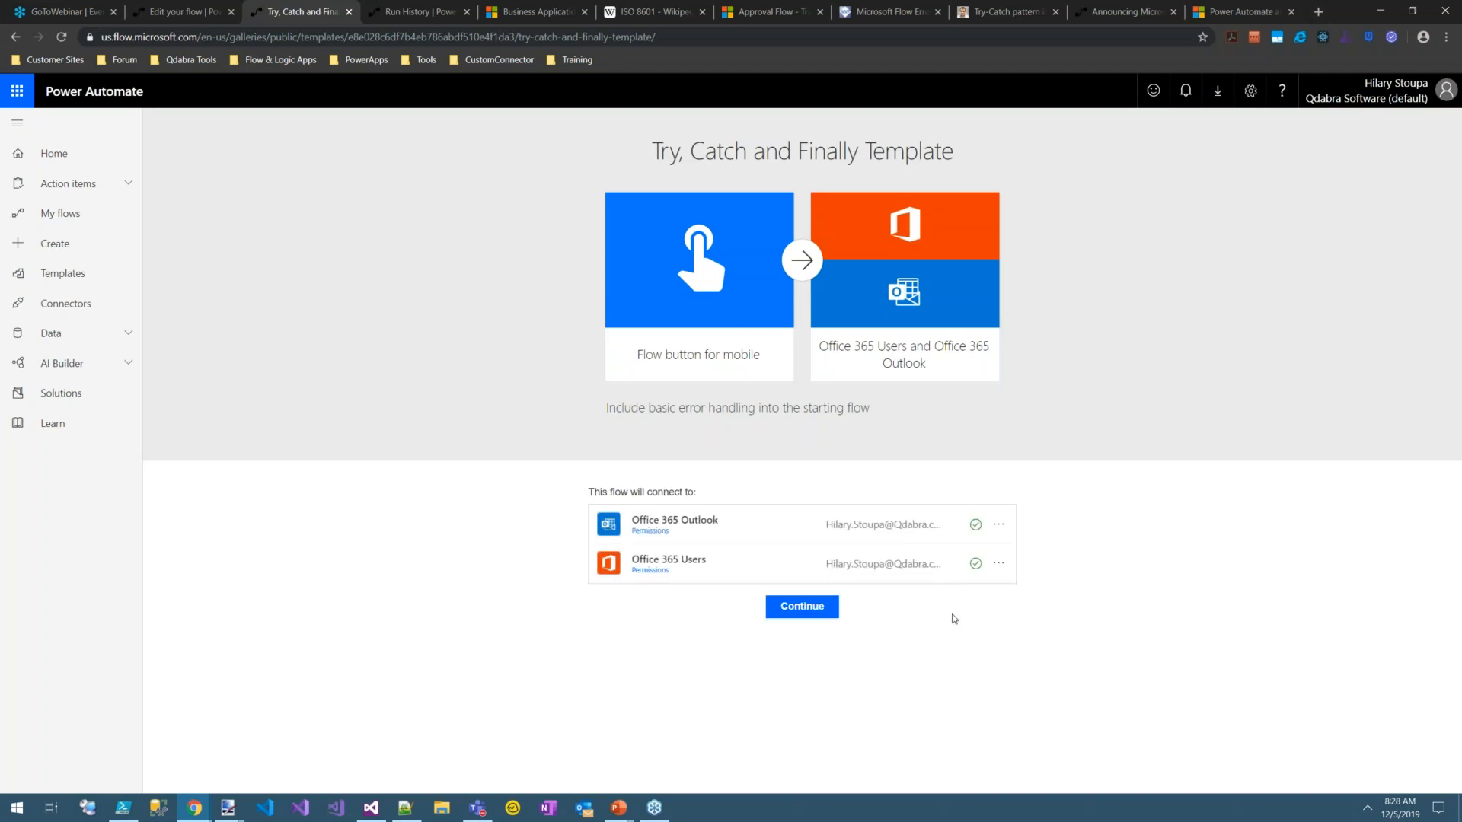
{"action": "left_click", "coordinate": [831, 613]}
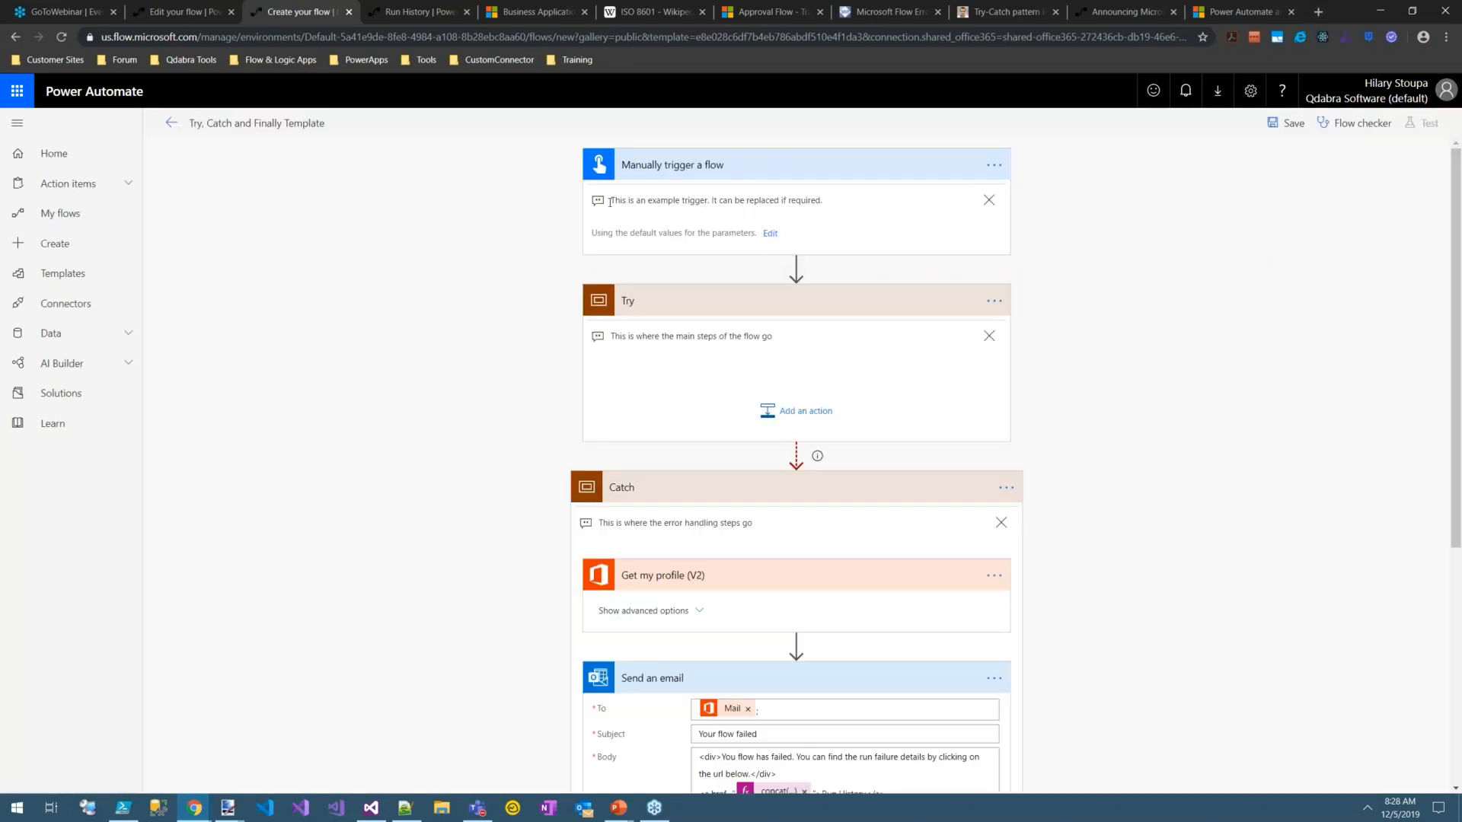
{"action": "left_click_drag", "start_coordinate": [823, 201], "coordinate": [618, 198]}
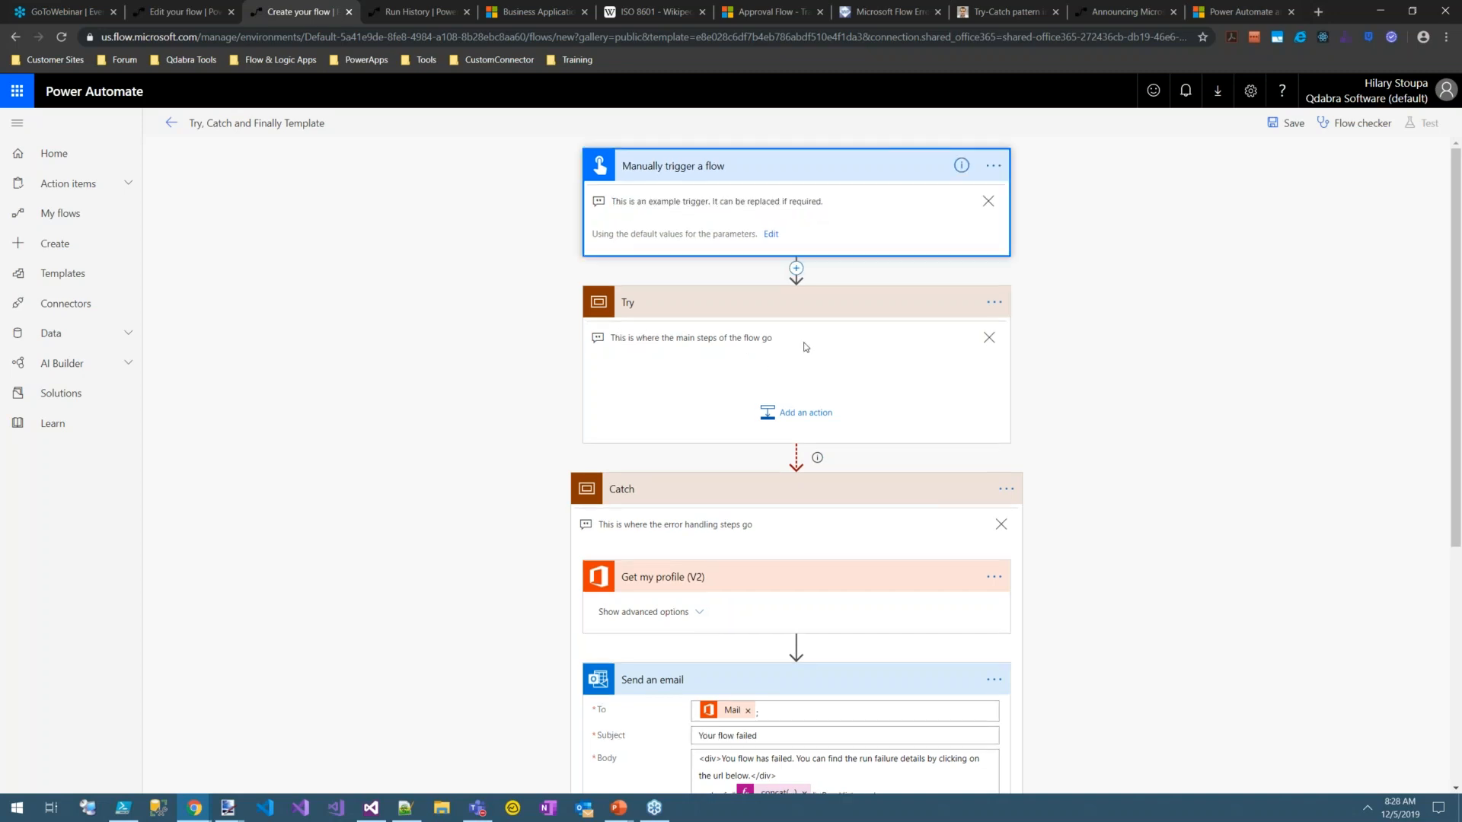
{"action": "left_click_drag", "start_coordinate": [803, 340], "coordinate": [572, 341]}
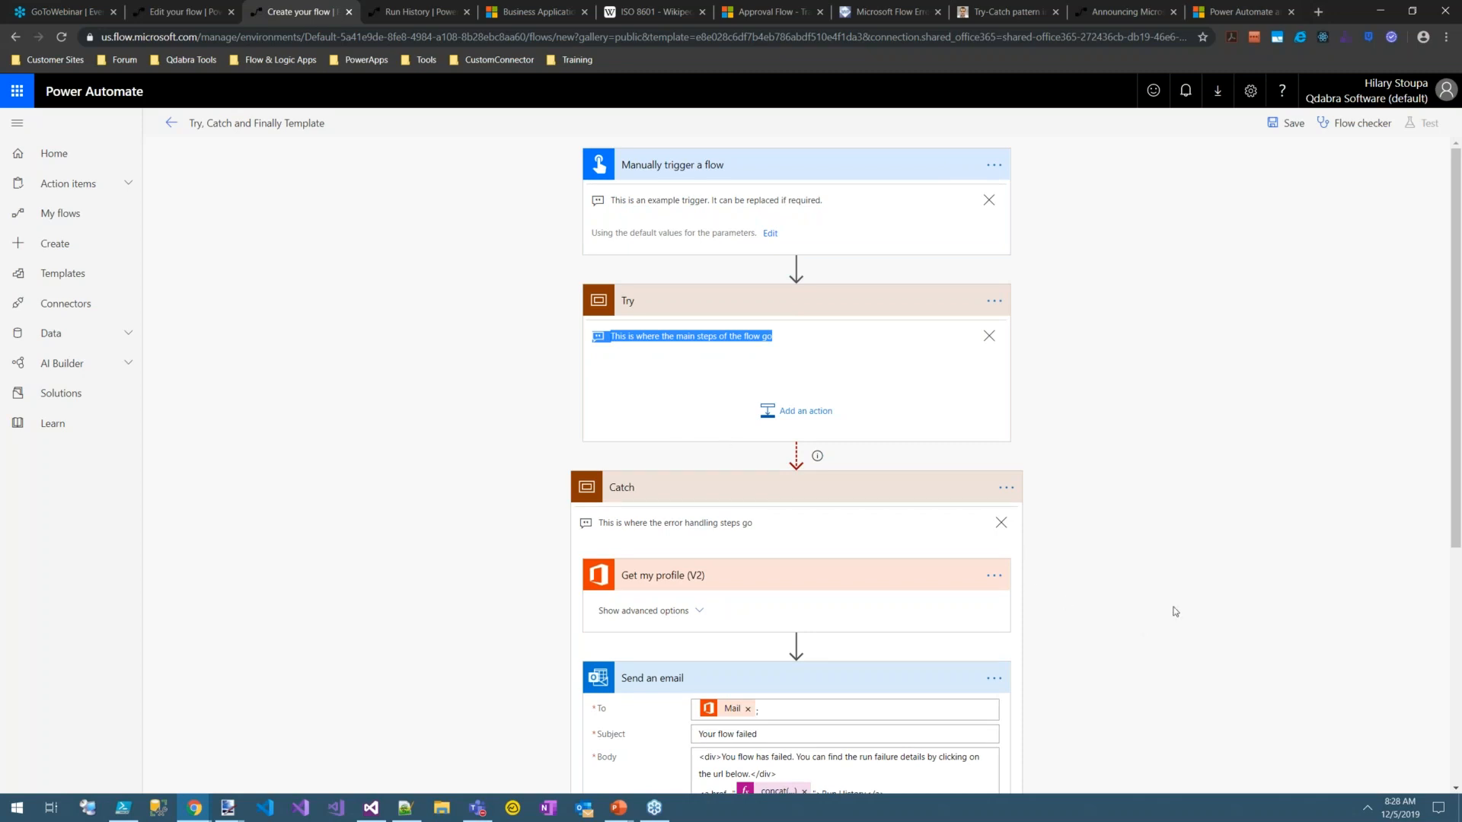
Step: Review the template's Catch and Finally scopes and check the Finally scope's run-after settings without changing them
{"action": "scroll", "coordinate": [1174, 612], "scroll_direction": "down", "scroll_amount": 5}
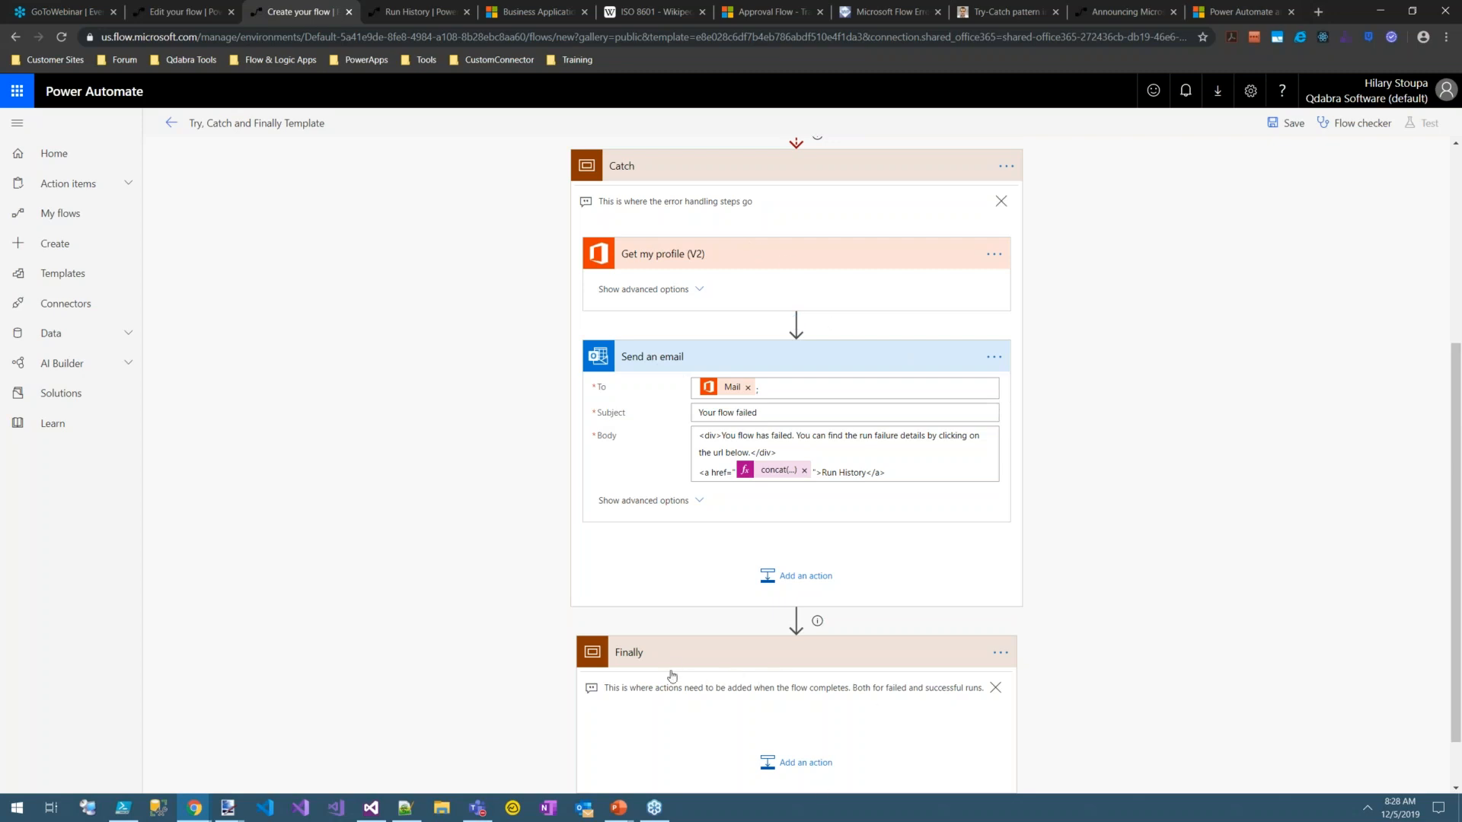
{"action": "scroll", "coordinate": [1116, 660], "scroll_direction": "down", "scroll_amount": 1}
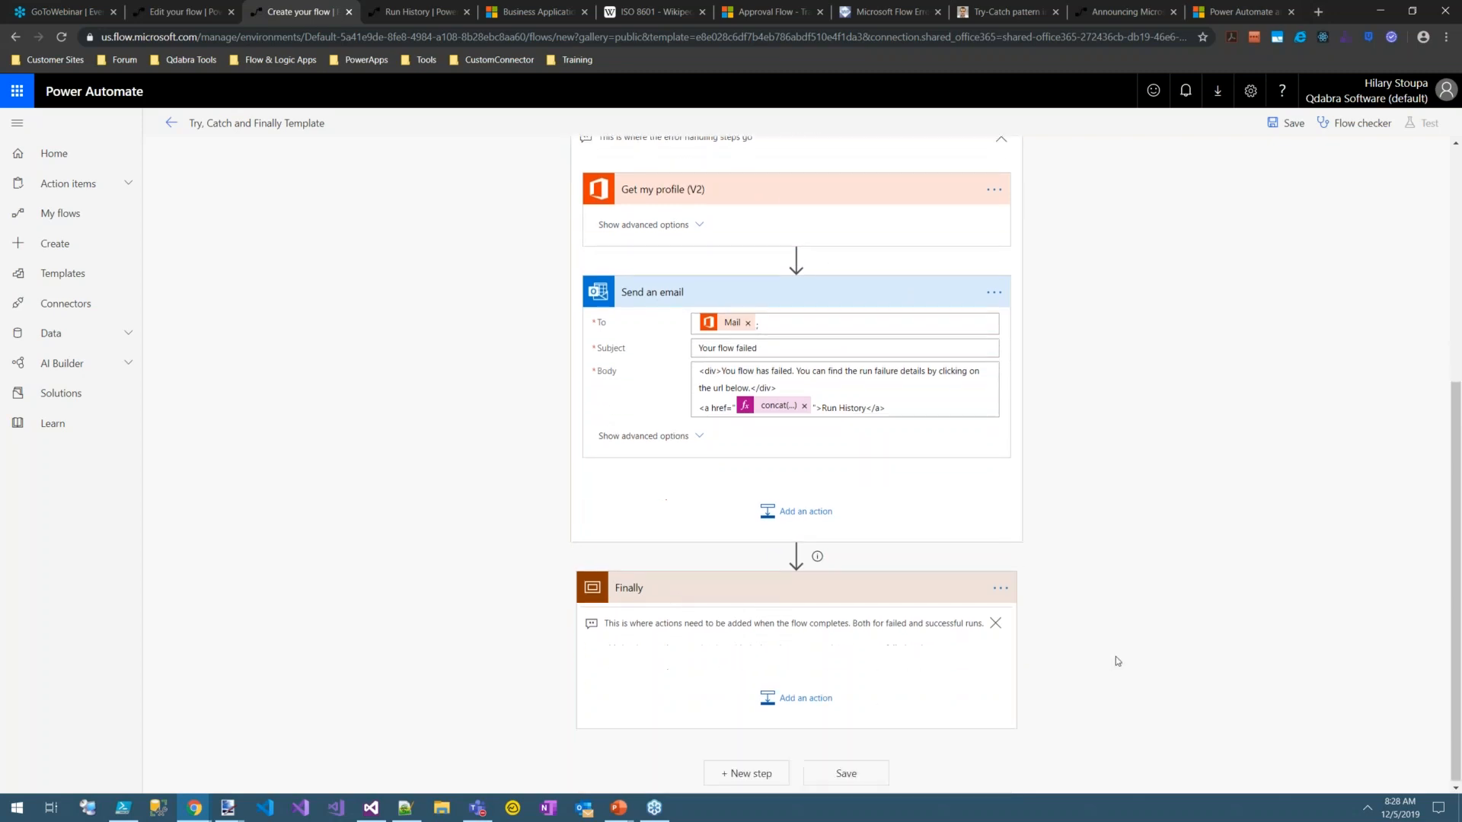
{"action": "left_click", "coordinate": [1000, 587]}
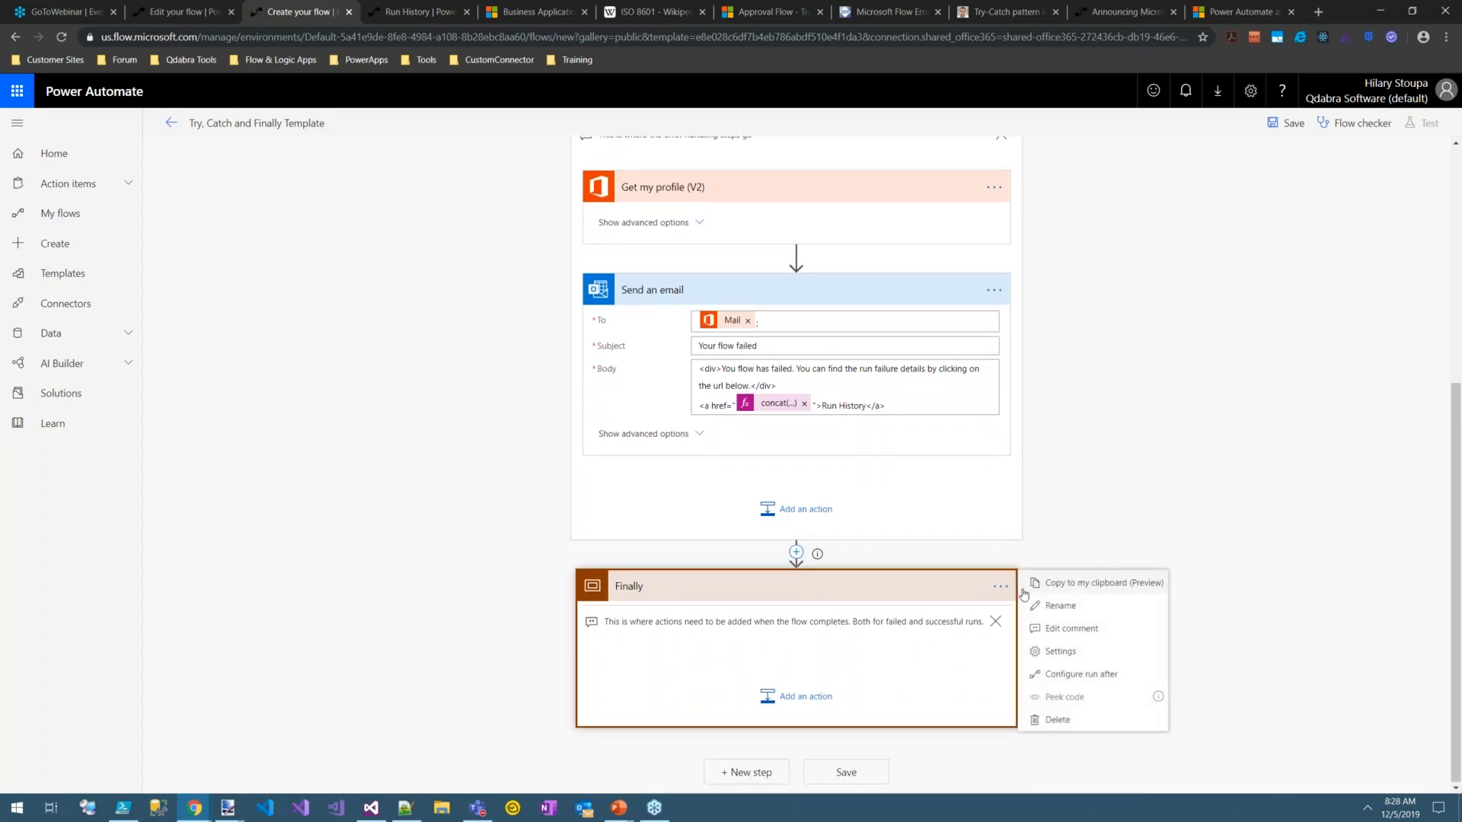
{"action": "left_click", "coordinate": [1080, 674]}
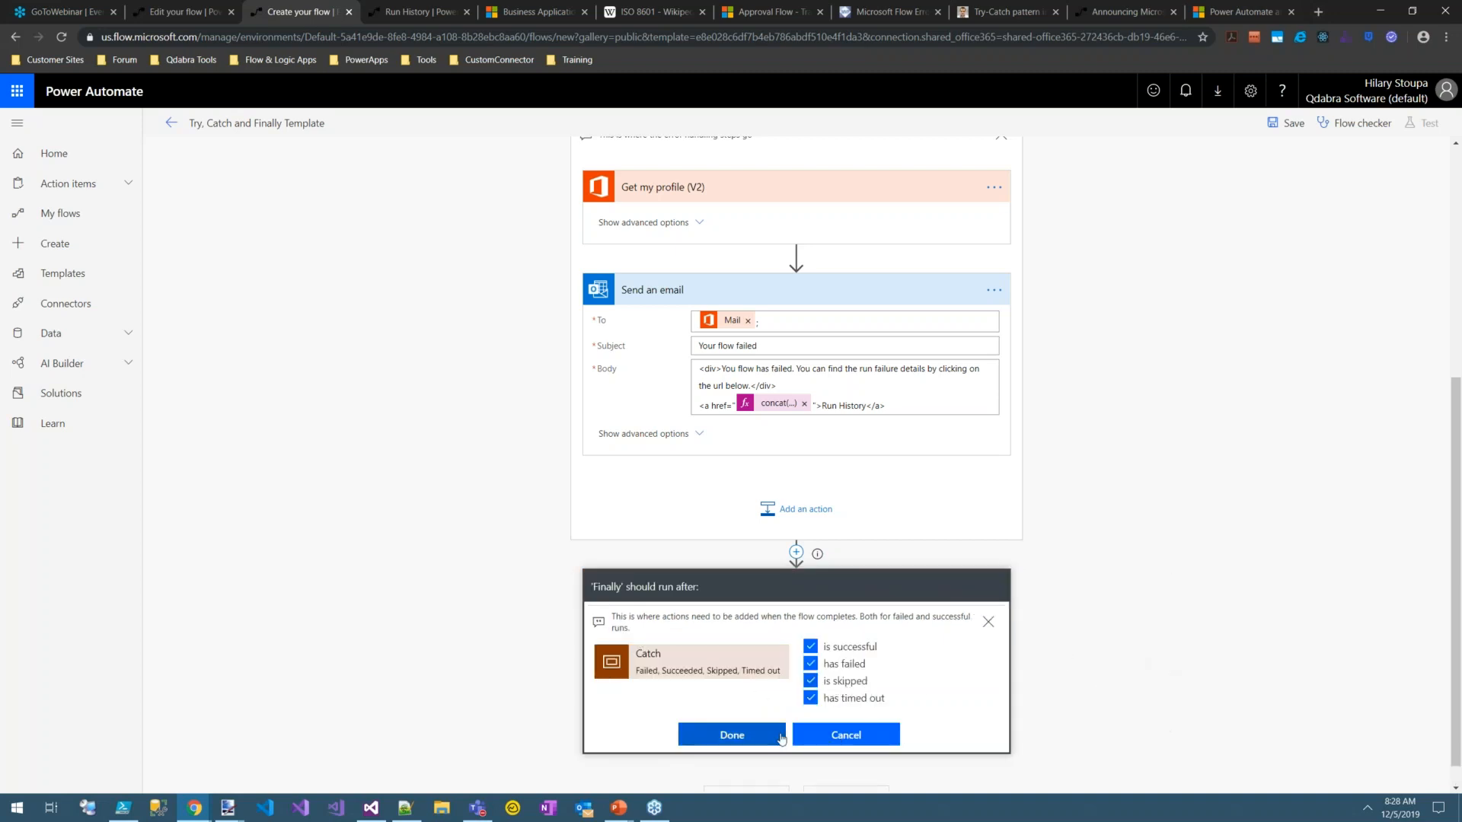
{"action": "left_click", "coordinate": [866, 736]}
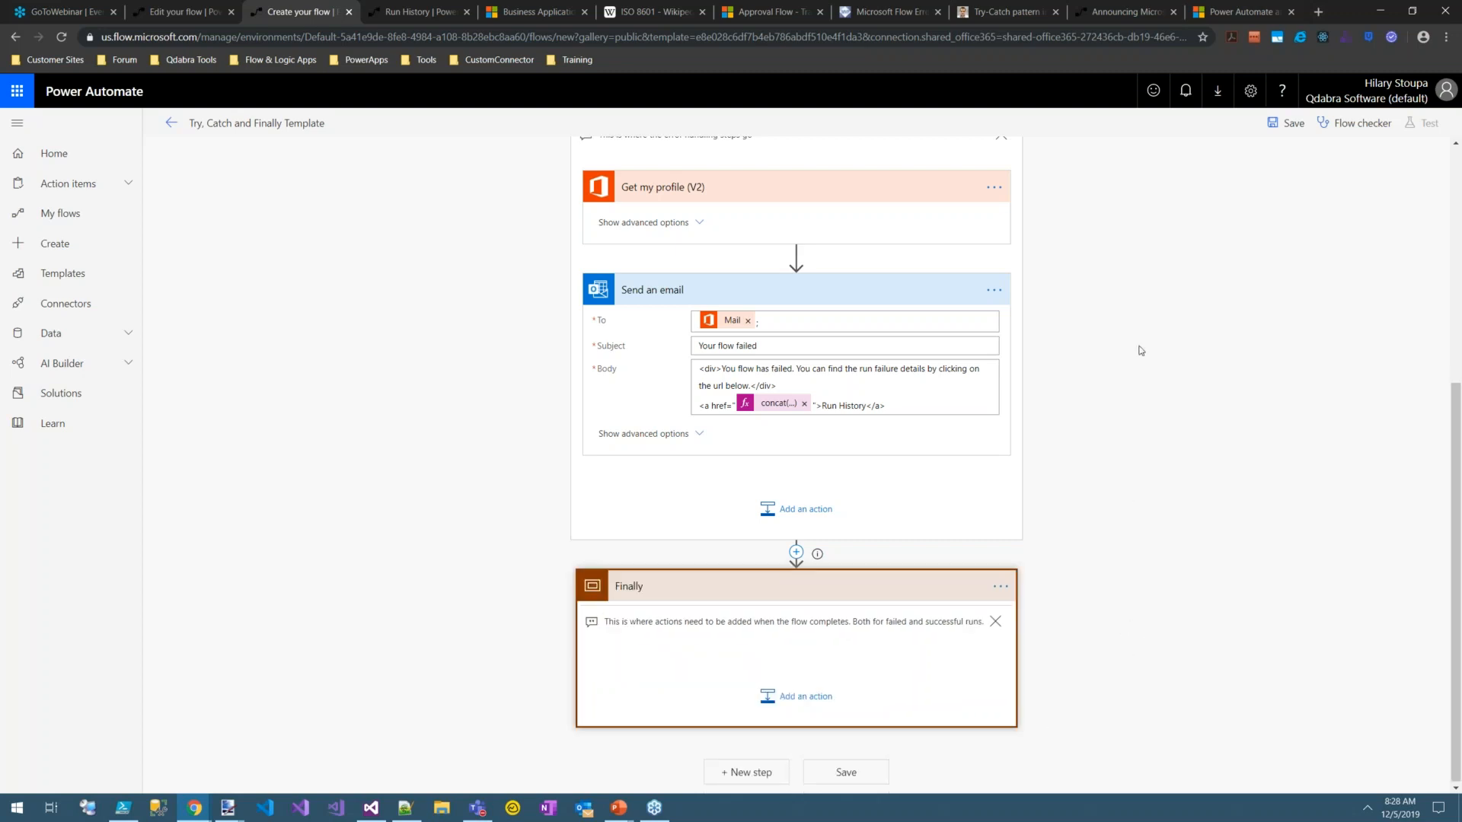
Step: Copy the full concat expression from the Catch scope's email body into a new Notepad++ document and split it across separate lines
{"action": "scroll", "coordinate": [929, 441], "scroll_direction": "up", "scroll_amount": 2}
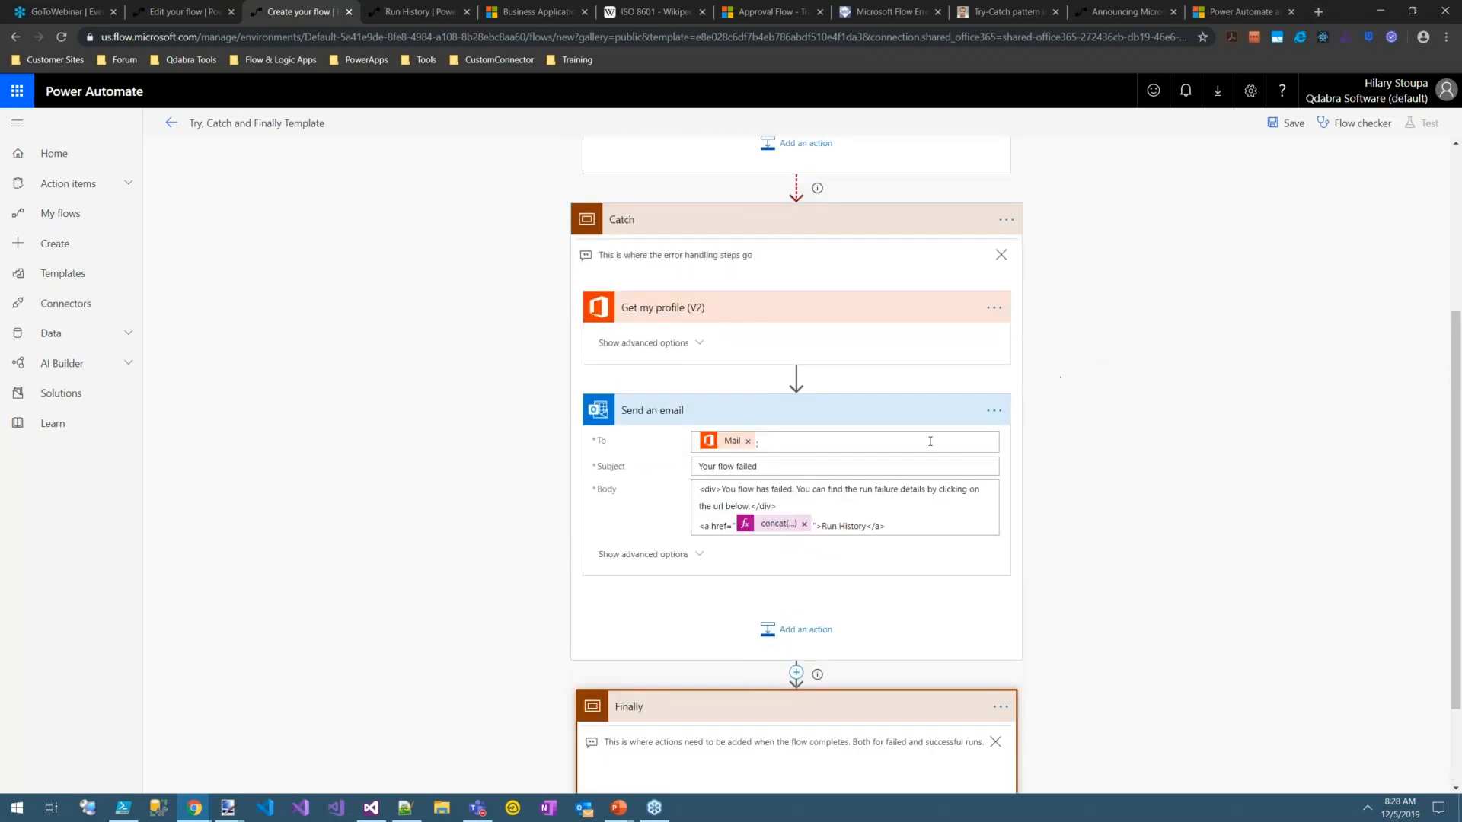
{"action": "left_click", "coordinate": [778, 524]}
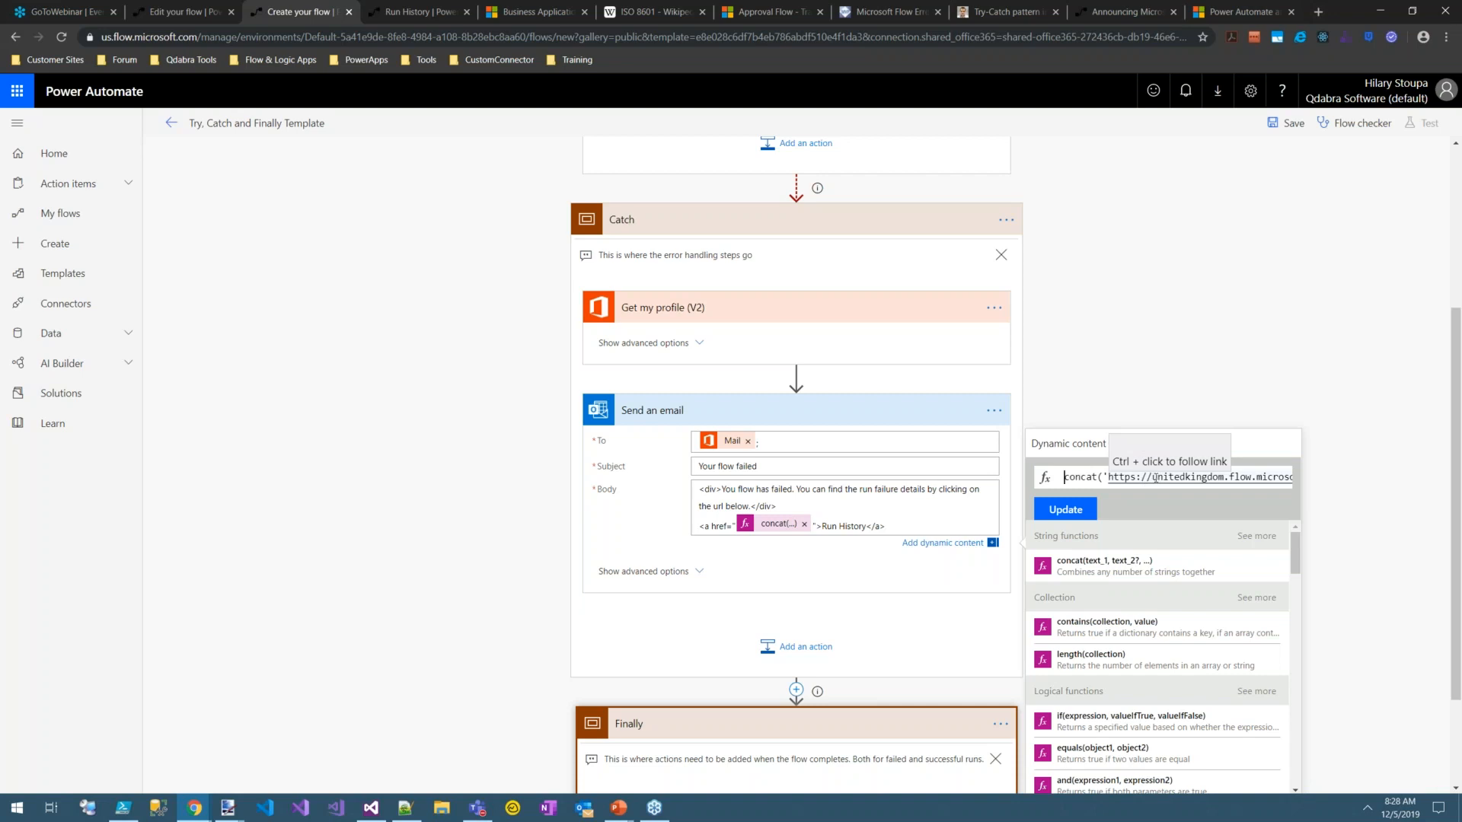
{"action": "left_click_drag", "start_coordinate": [1148, 479], "coordinate": [1229, 477]}
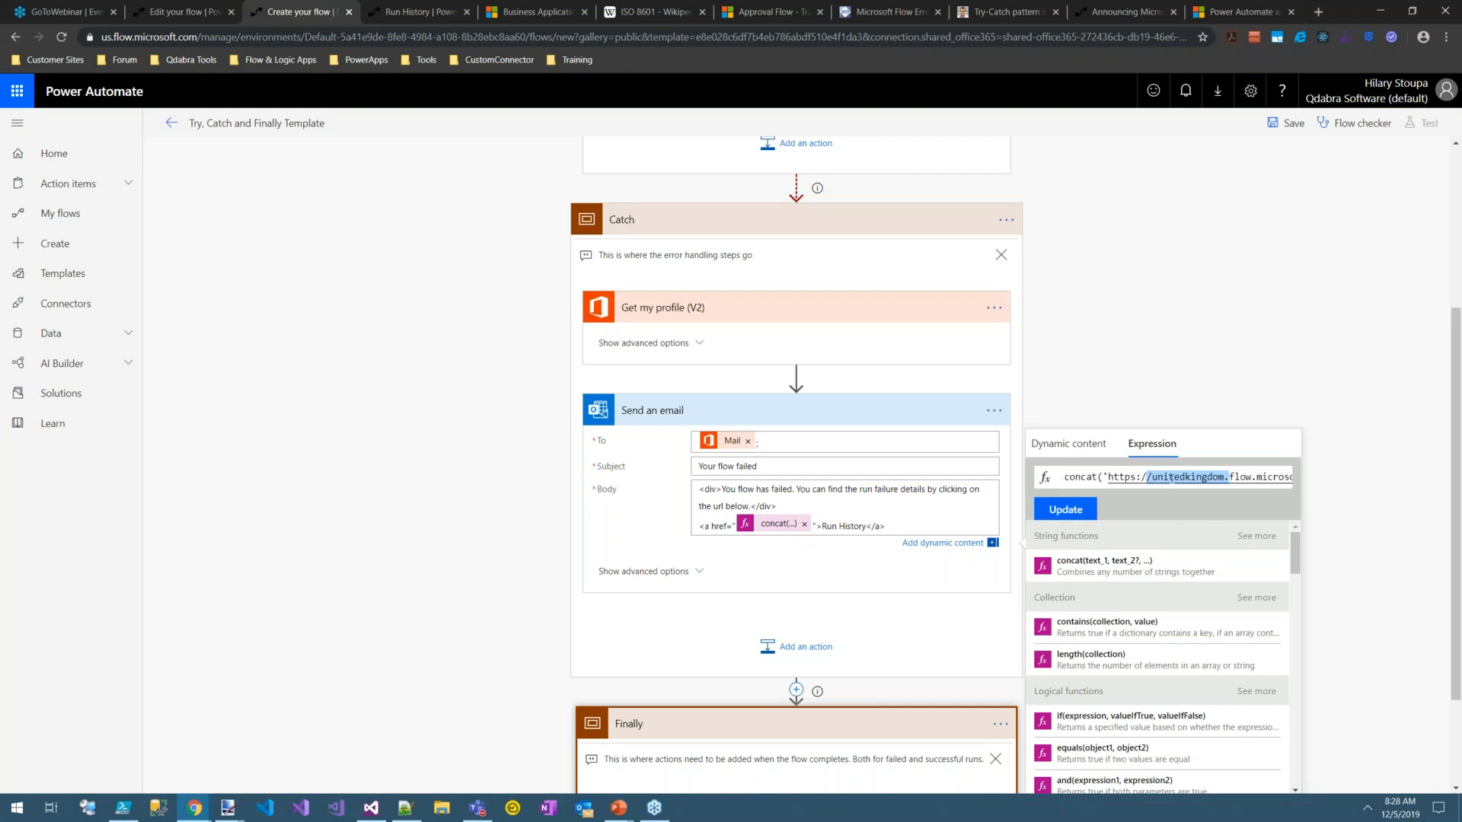
{"action": "left_click", "coordinate": [1068, 475]}
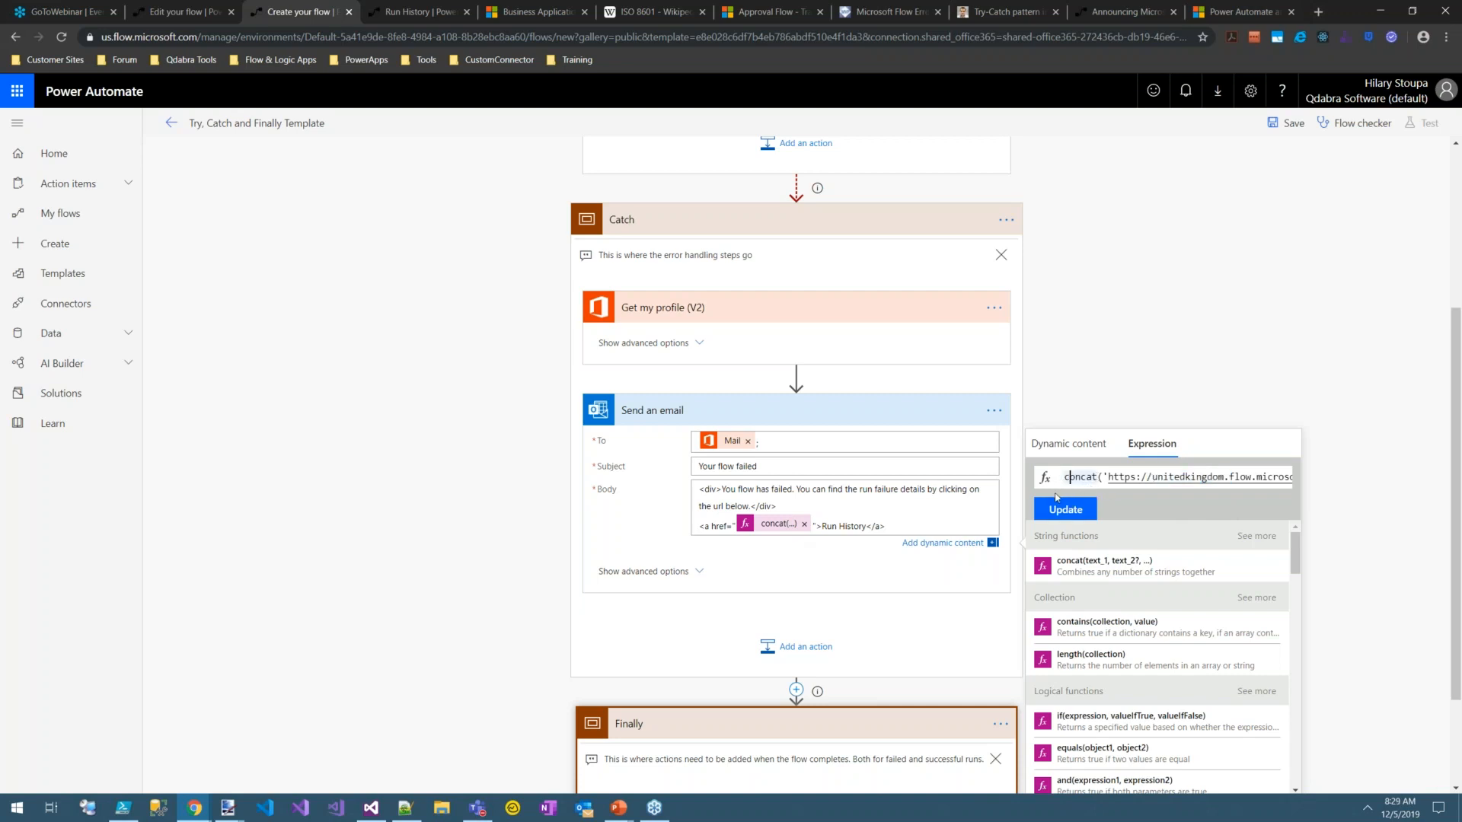
{"action": "key", "text": "ctrl+a"}
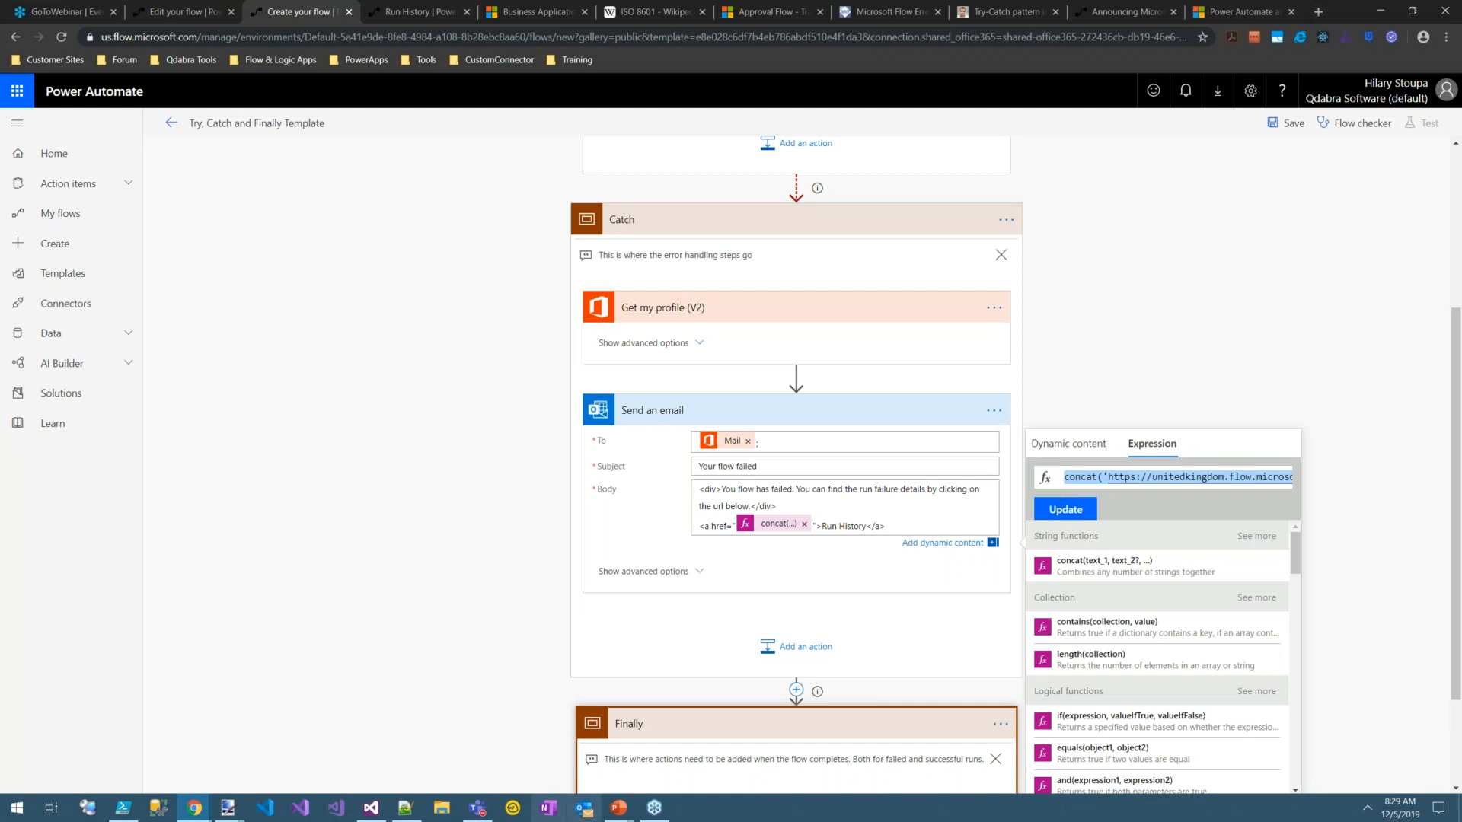
{"action": "left_click", "coordinate": [407, 810]}
{"action": "left_click", "coordinate": [10, 39]}
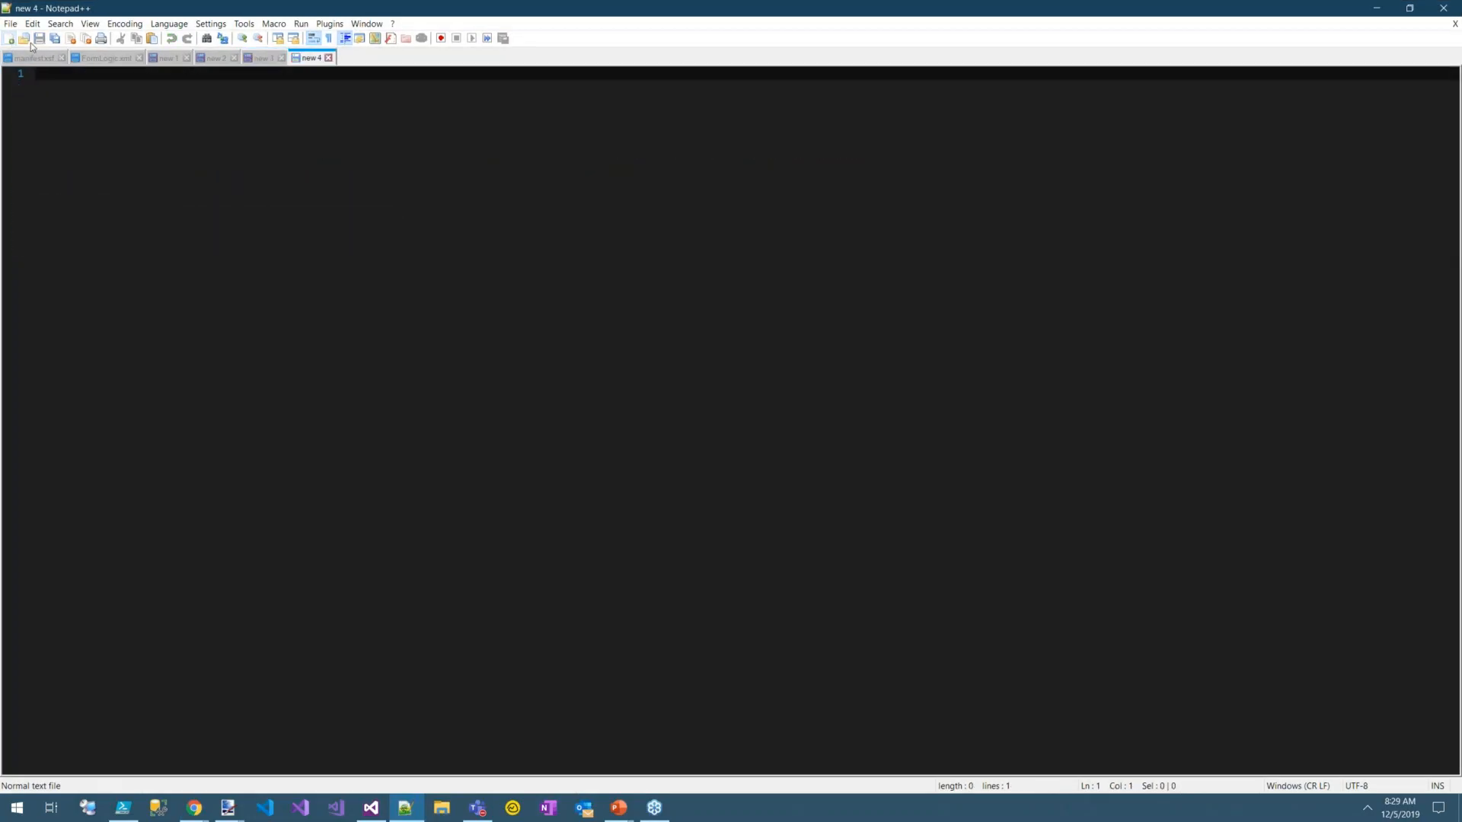
{"action": "type", "text": "concat('https://unitedkingdom.flow.microsoft.com/manage/environments/', workflow()?['tags']['environmentName'], '/flows/', workflow()?['name'], '/runs/', workflow()?['run']['name'])"}
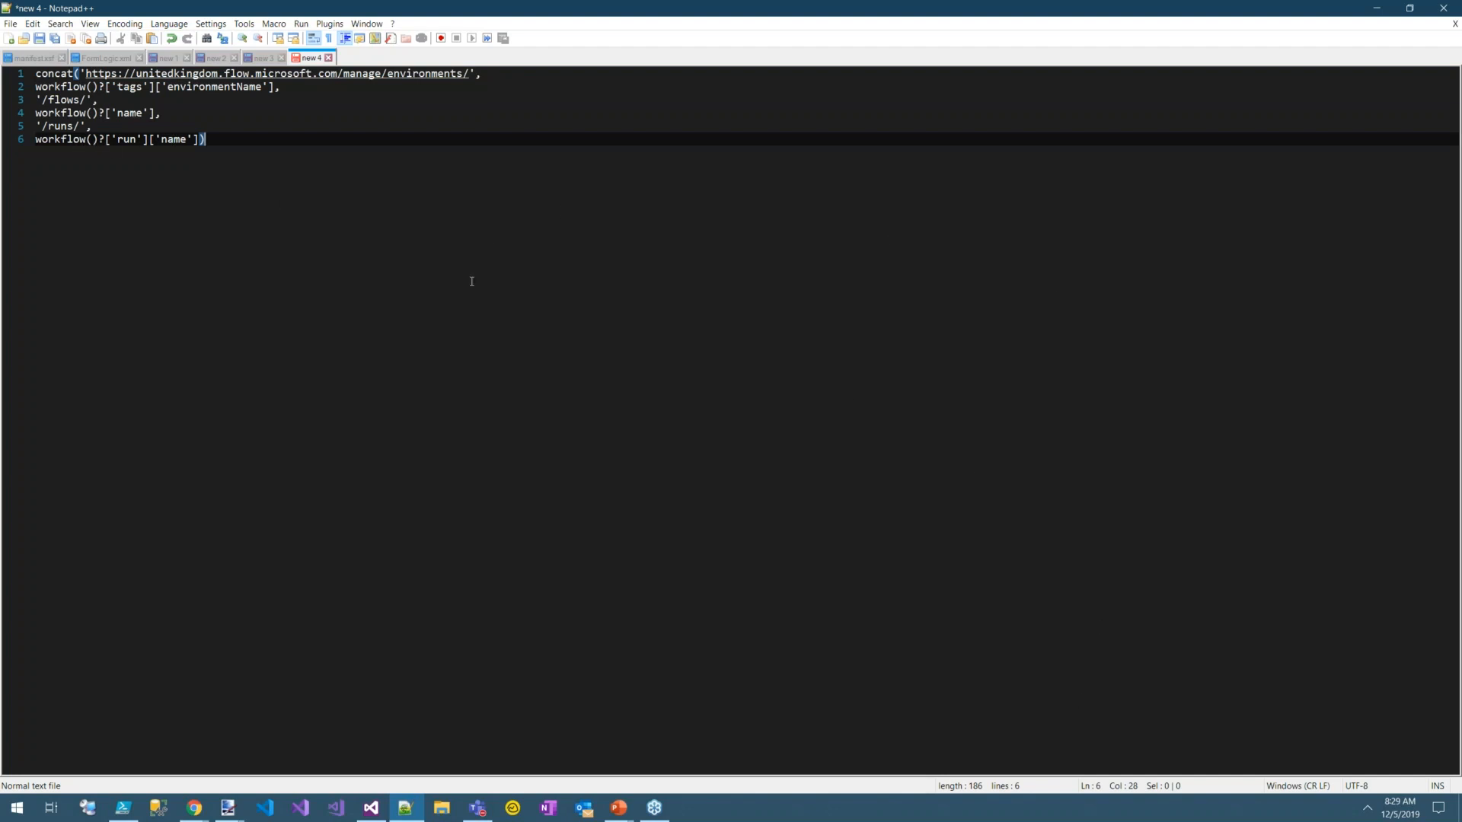
Step: Return to Chrome and look through the Webinar Demo 1 editor and the Run History page
{"action": "left_click", "coordinate": [194, 808]}
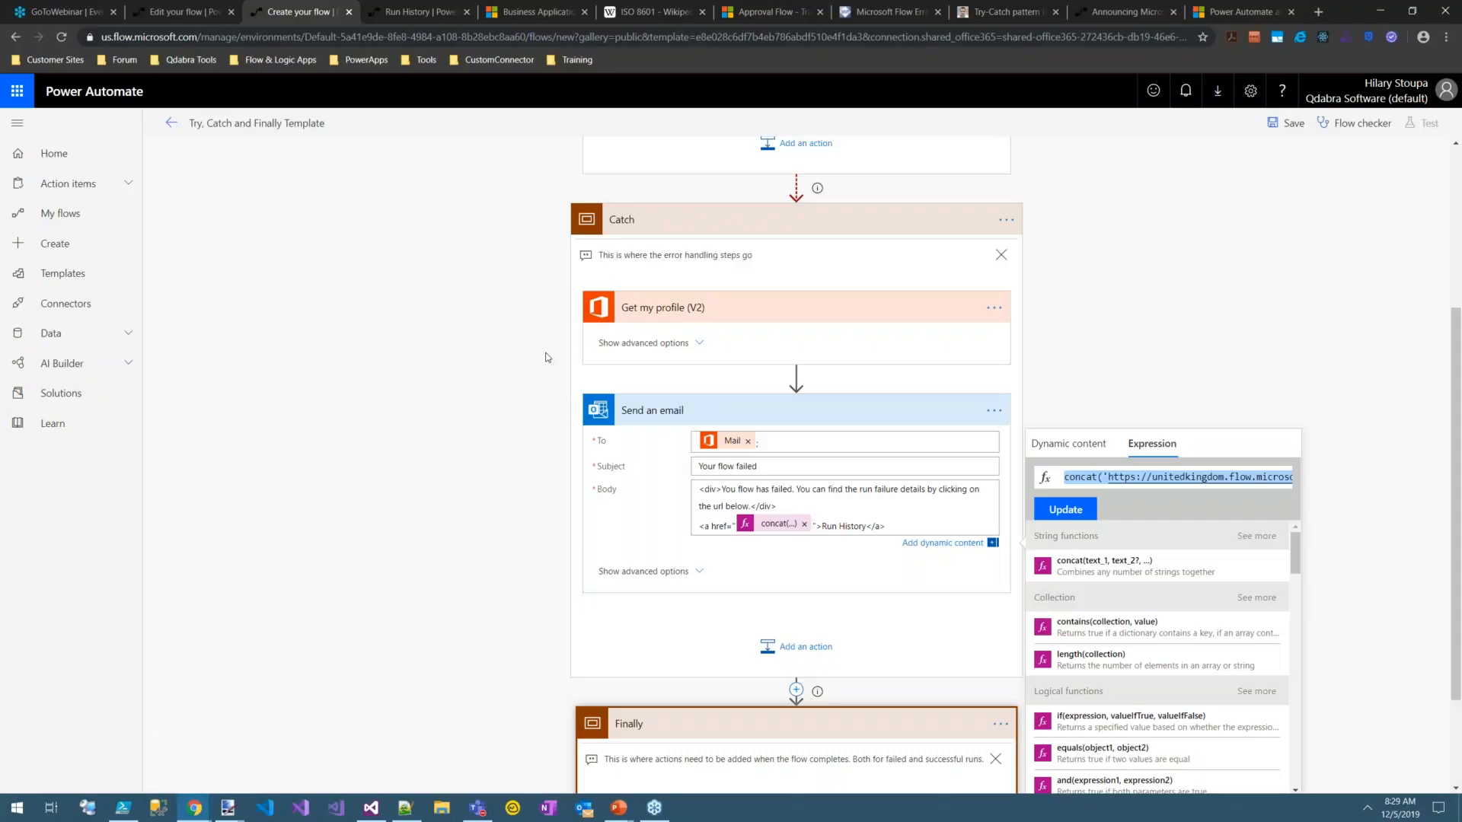
{"action": "left_click", "coordinate": [144, 757]}
{"action": "left_click", "coordinate": [188, 18]}
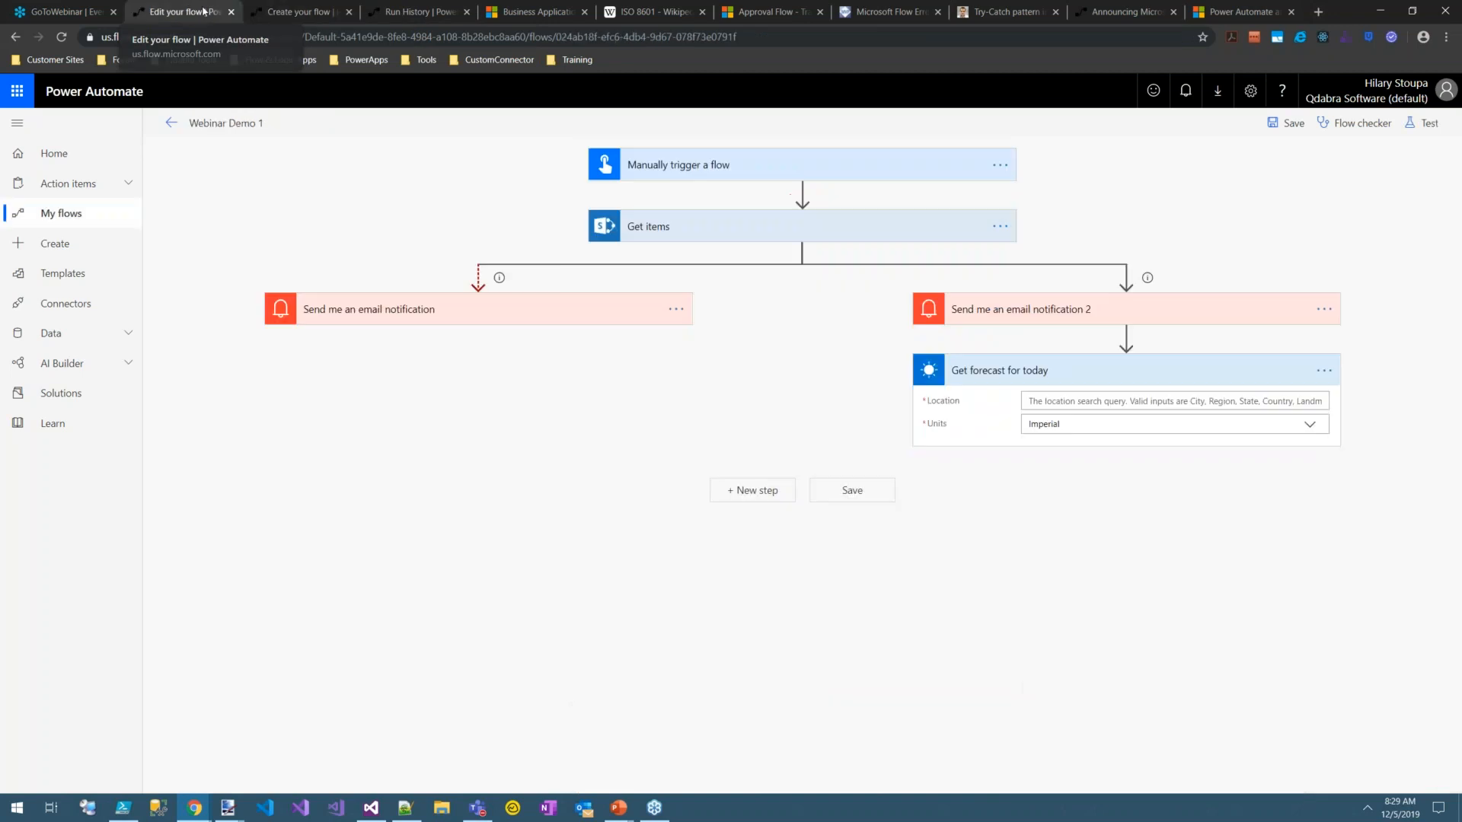
{"action": "left_click", "coordinate": [411, 13]}
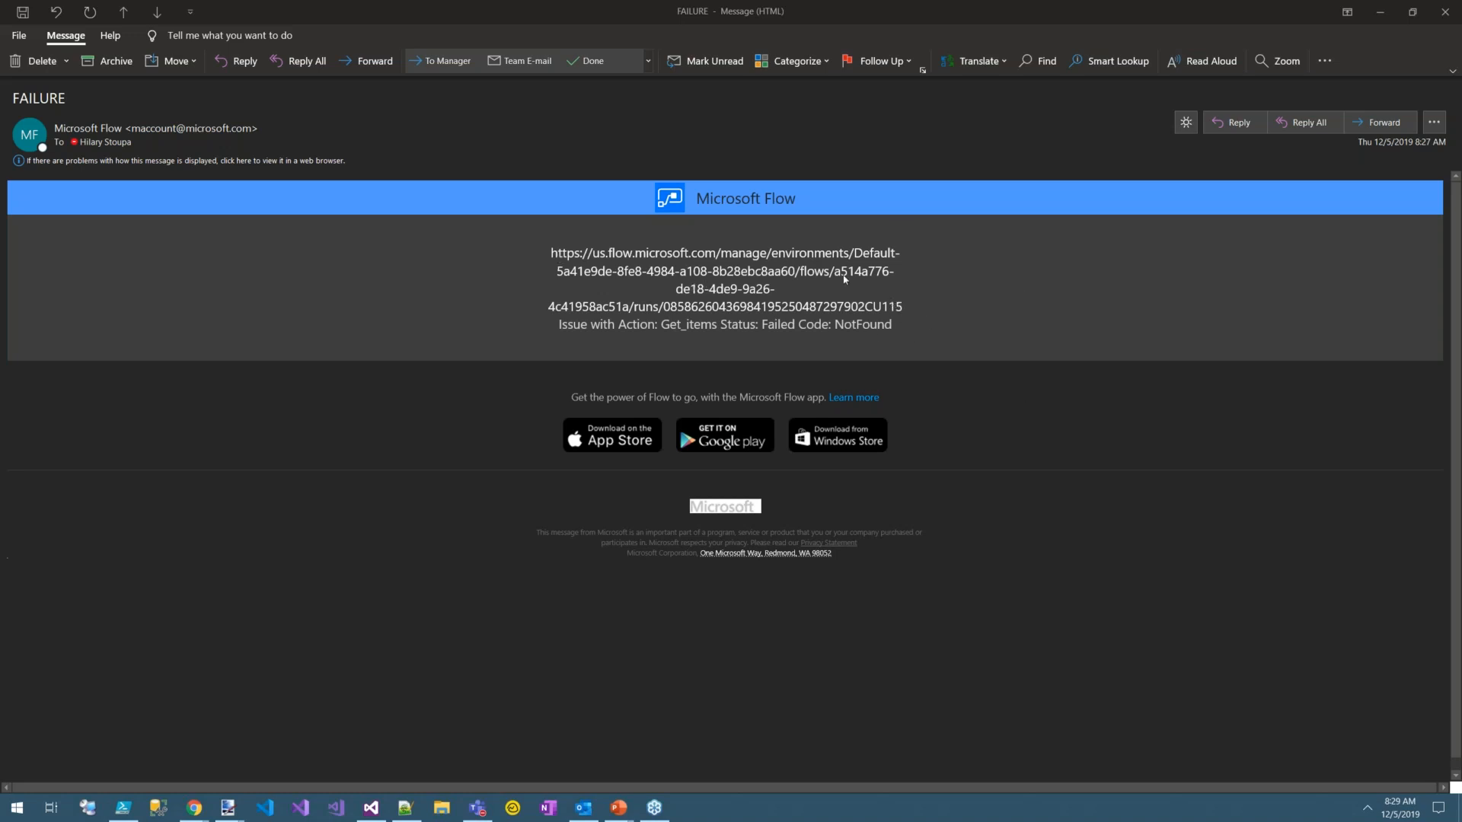
Step: Examine the run link in the Outlook FAILURE email, follow it to the Webinar Demo 3 run, and expand Main Scope
{"action": "left_click", "coordinate": [923, 309]}
{"action": "triple_click", "coordinate": [909, 311]}
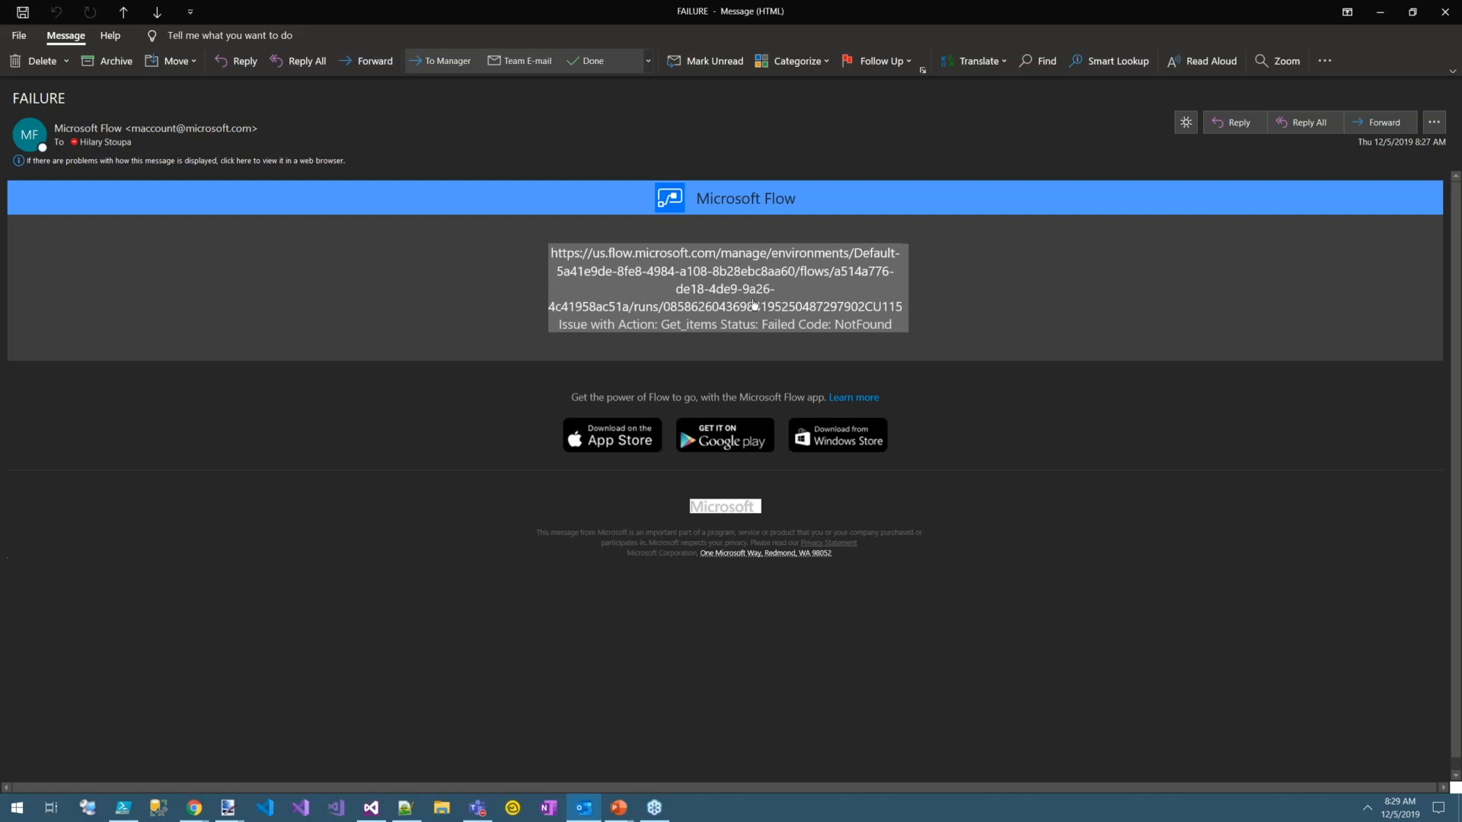
{"action": "left_click", "coordinate": [904, 308]}
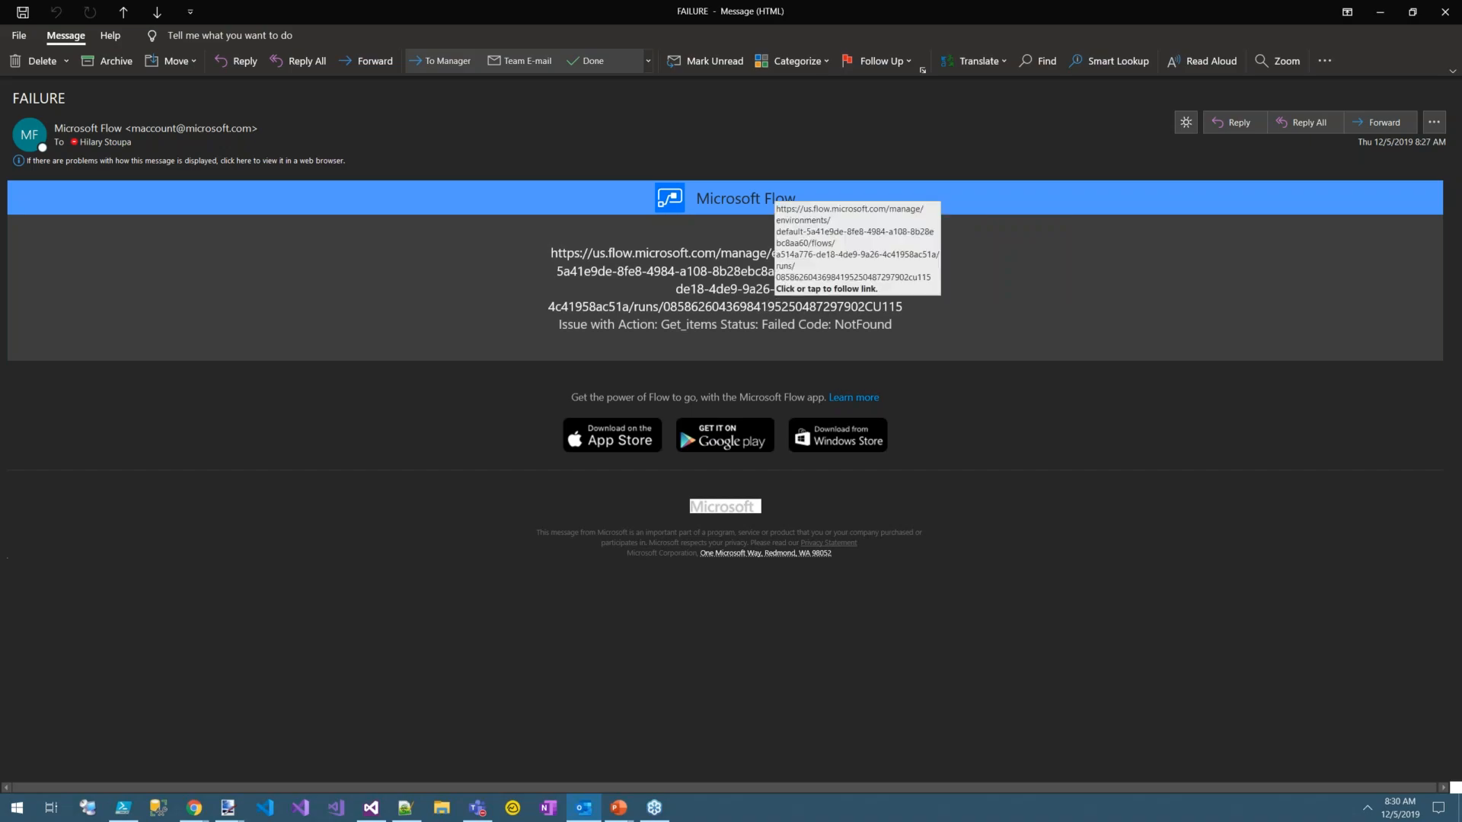
{"action": "left_click", "coordinate": [779, 307], "text": "ctrl"}
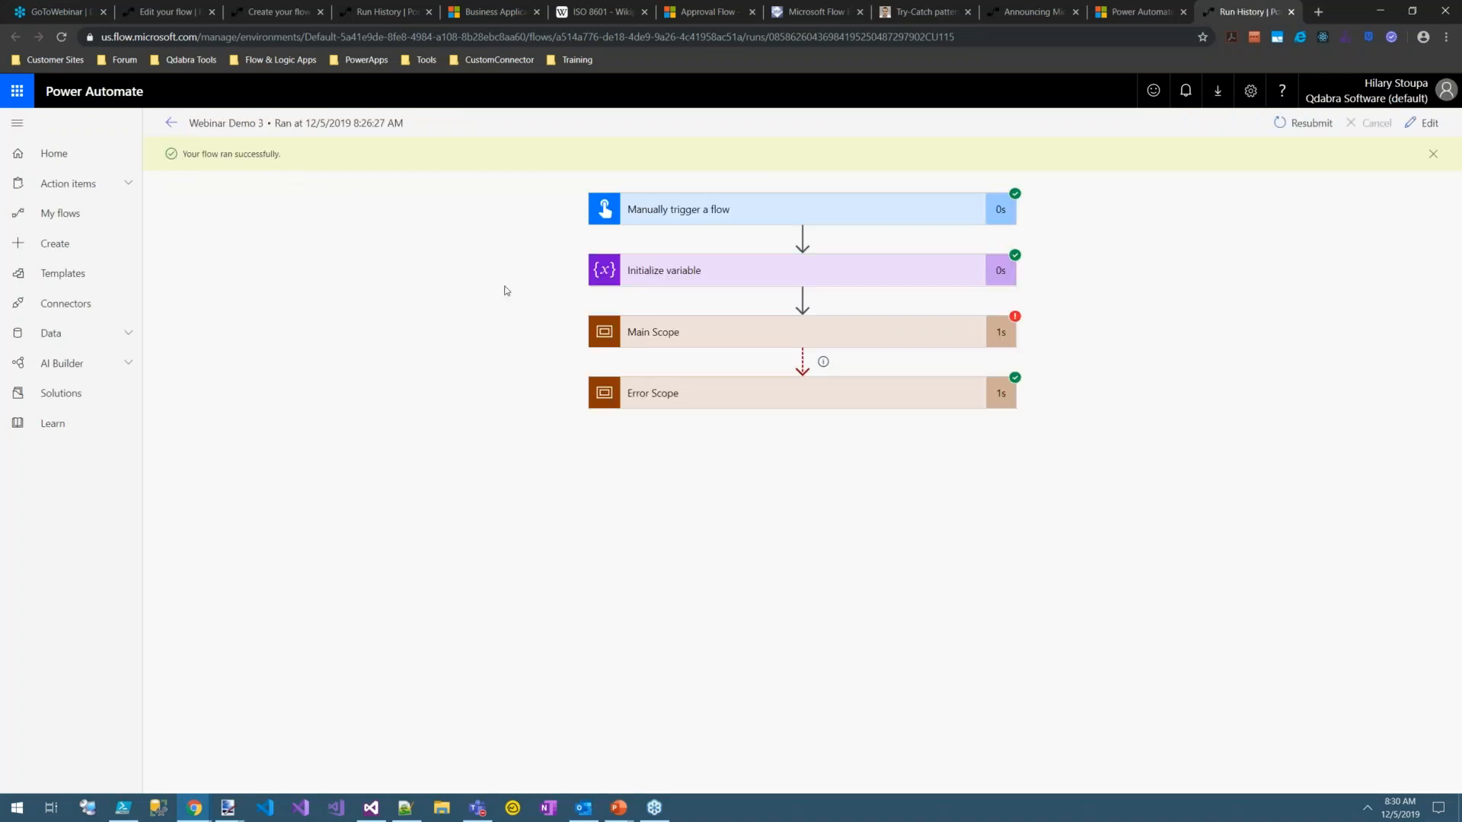
{"action": "left_click", "coordinate": [809, 323]}
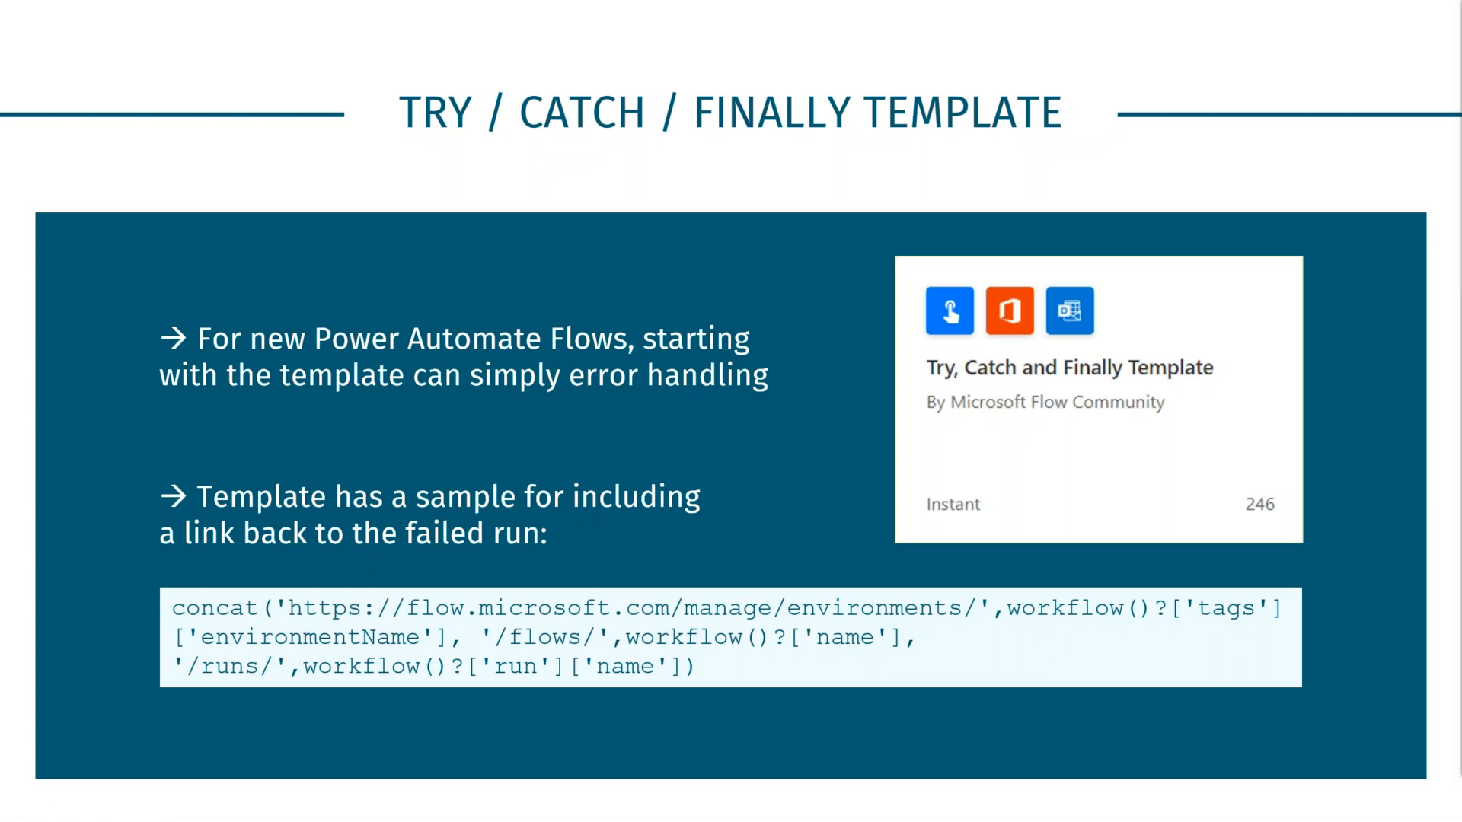
Step: Advance the PowerPoint slide show from the template slide to Flow Analytics View Errors, and return to the Power Automate run in Chrome
{"action": "key", "text": "Right"}
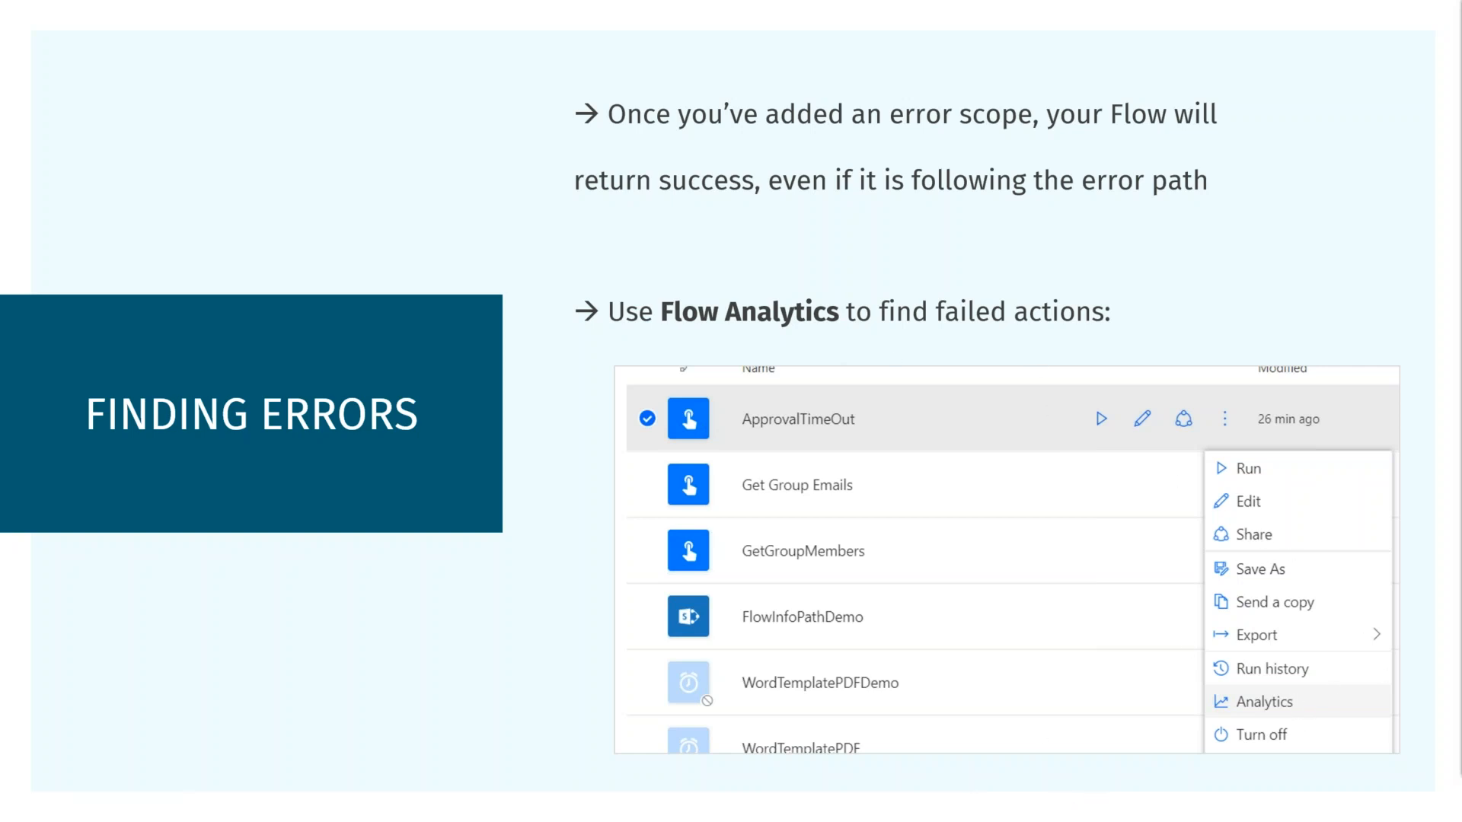
{"action": "key", "text": "Right"}
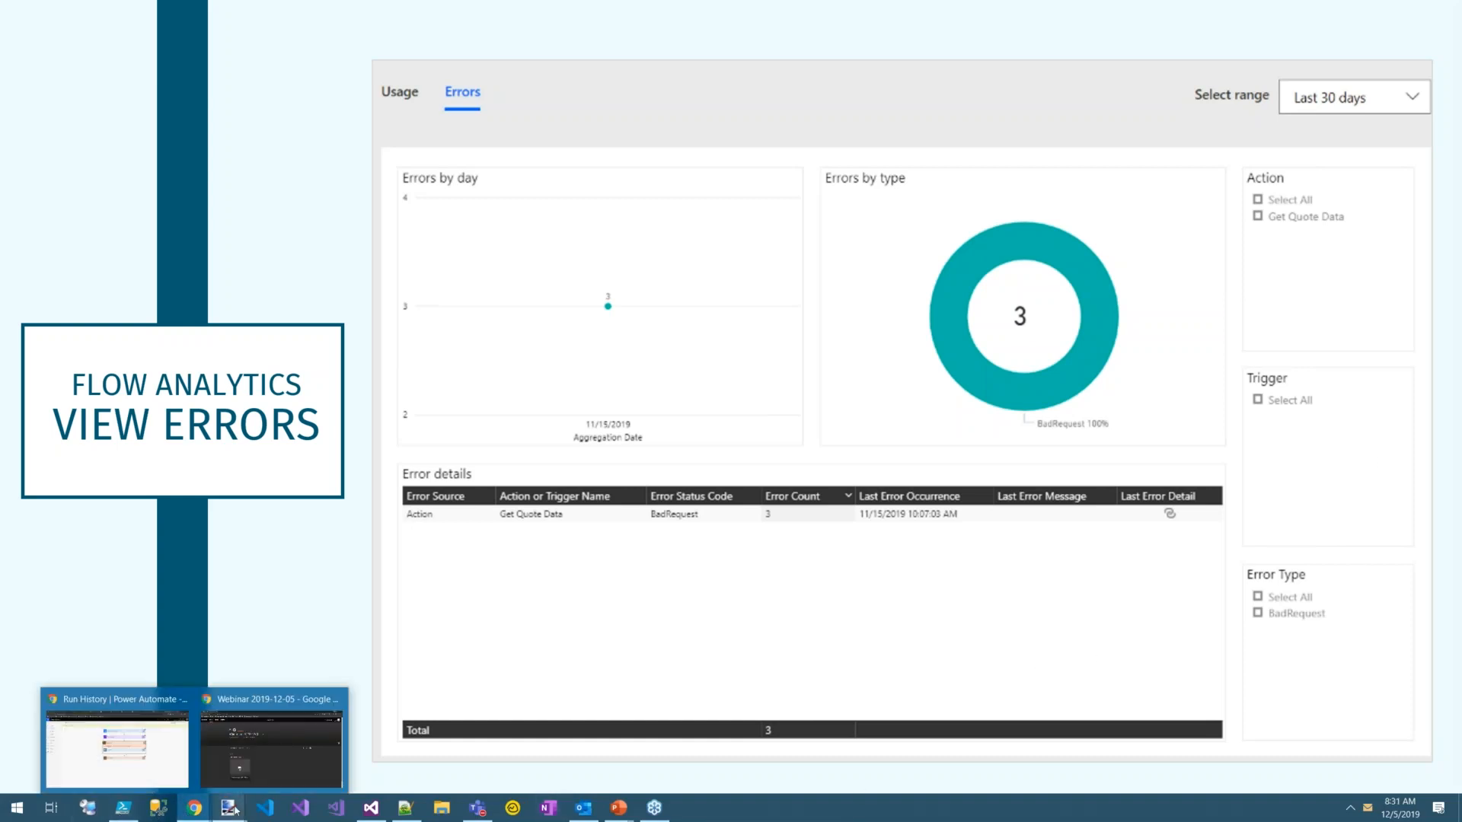
{"action": "left_click", "coordinate": [173, 764]}
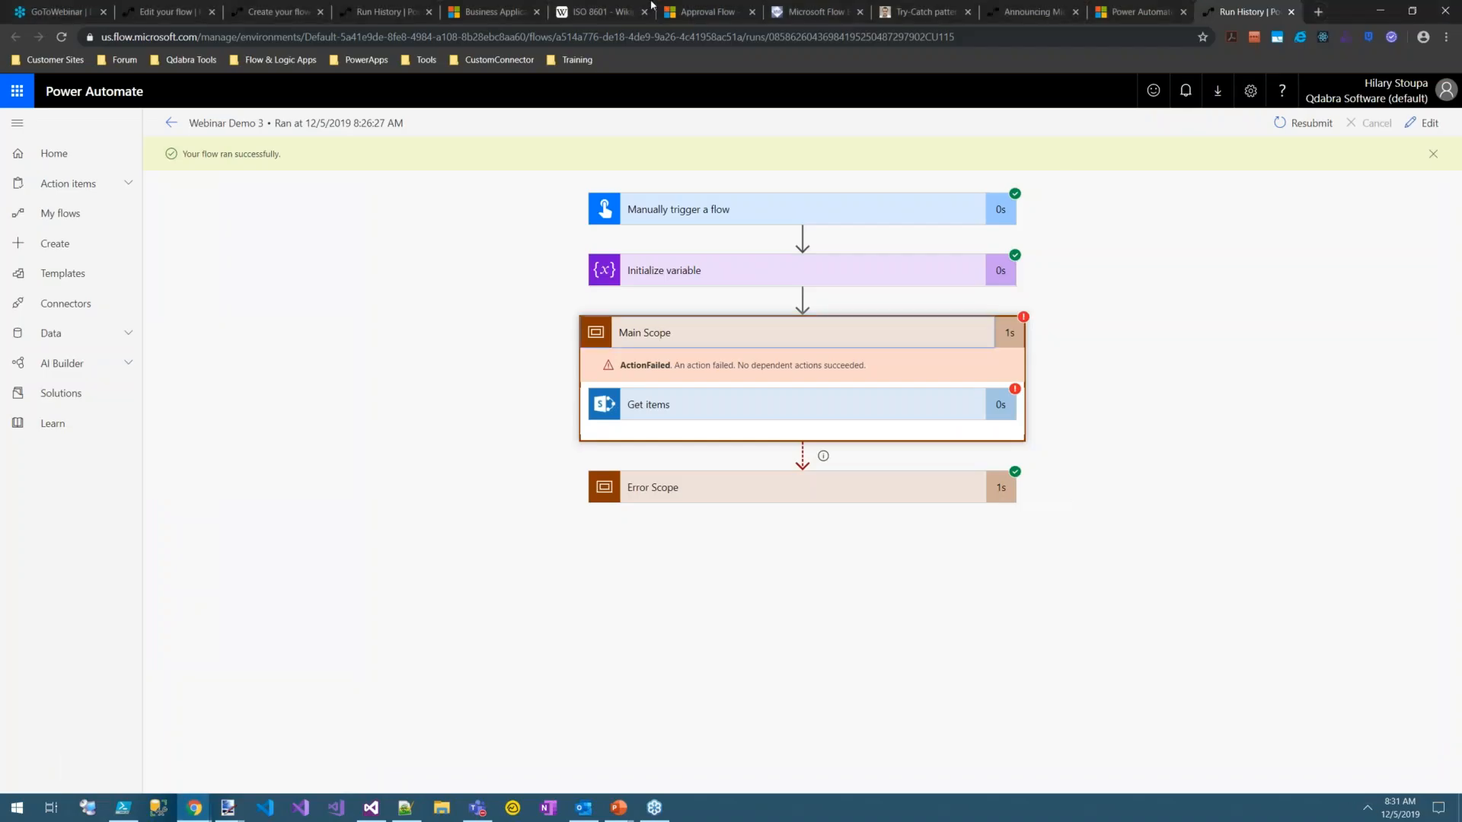
Step: Open the Announcing Microsoft Flow Analytics blog post and examine its publication date and the options for accessing analytics
{"action": "left_click", "coordinate": [1037, 13]}
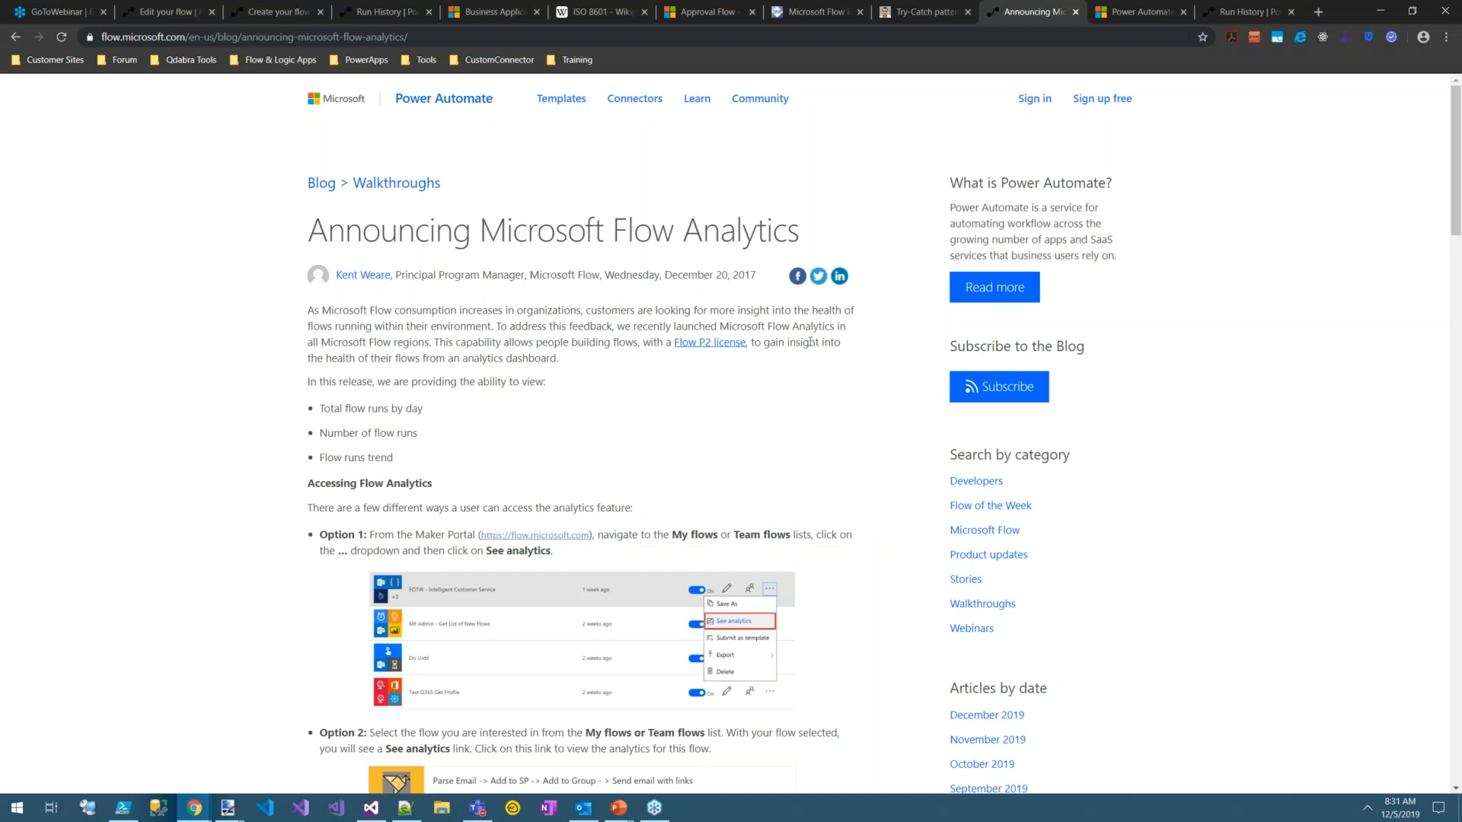
{"action": "left_click_drag", "start_coordinate": [764, 277], "coordinate": [607, 276]}
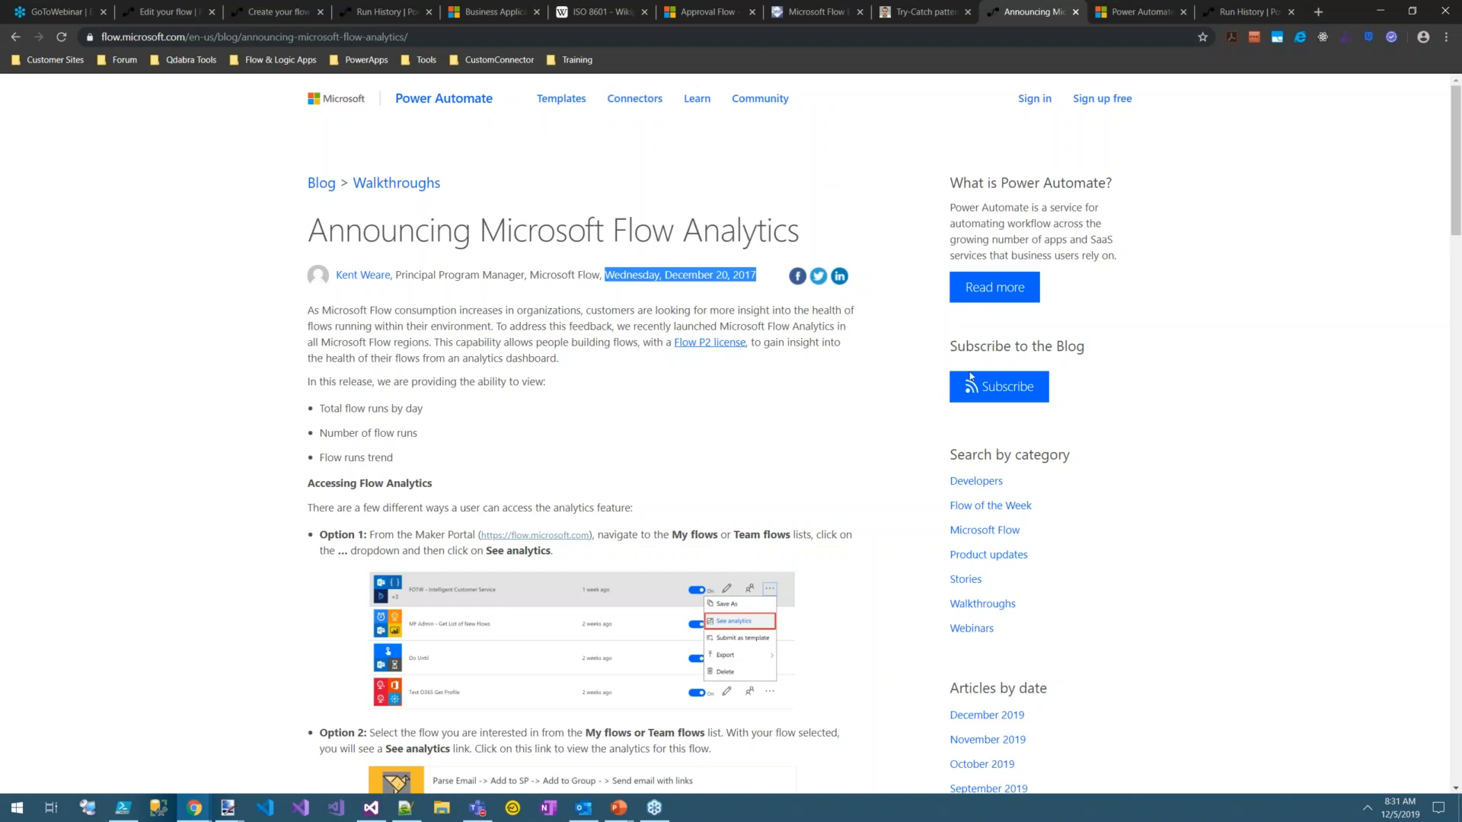
{"action": "scroll", "coordinate": [886, 724], "scroll_direction": "down", "scroll_amount": 15}
{"action": "scroll", "coordinate": [736, 518], "scroll_direction": "up", "scroll_amount": 7}
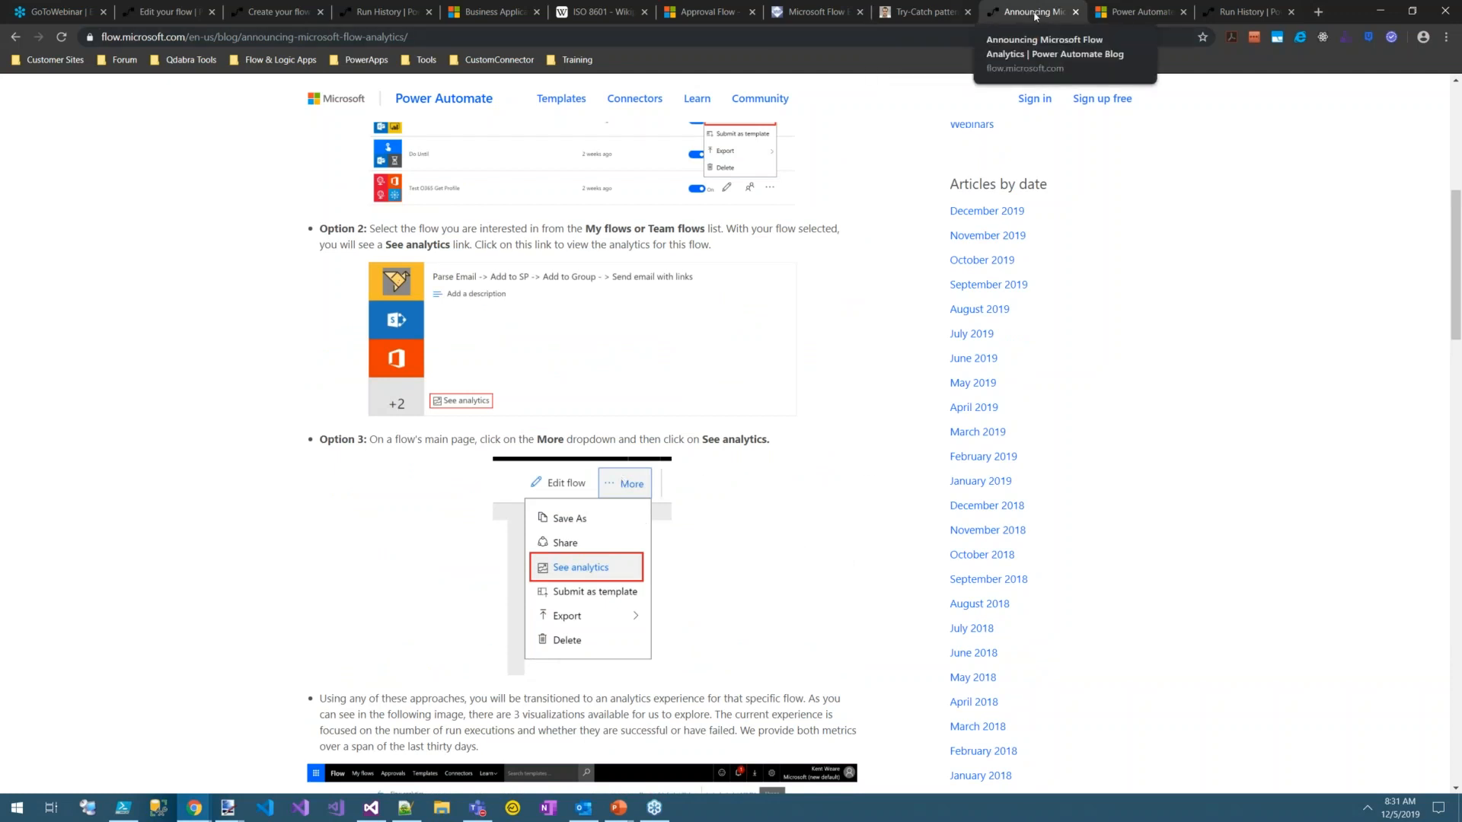
Step: Find Webinar Demo 3 in My flows, open its details page, and open its analytics
{"action": "left_click", "coordinate": [173, 13]}
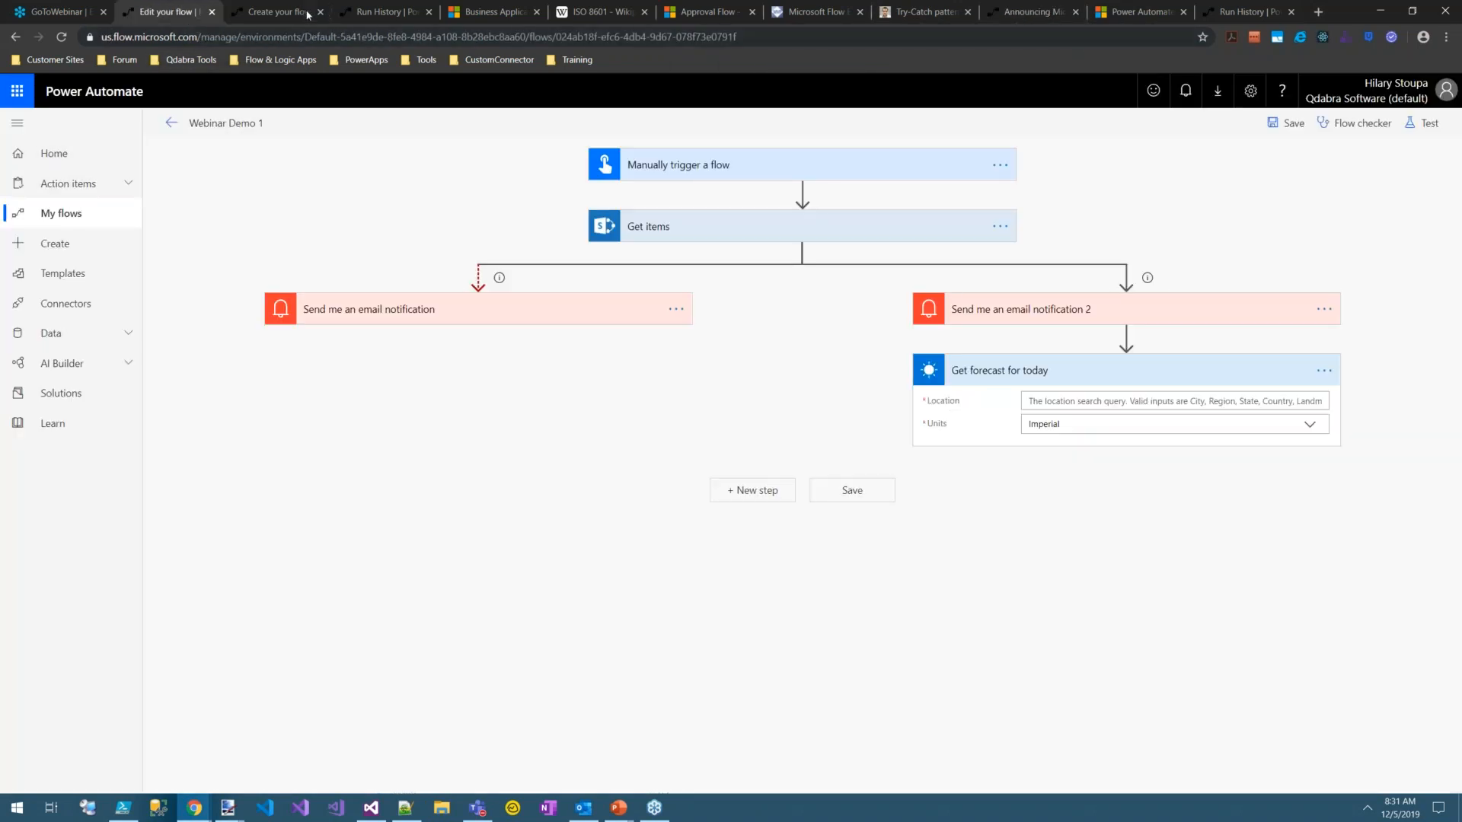
{"action": "left_click", "coordinate": [385, 12]}
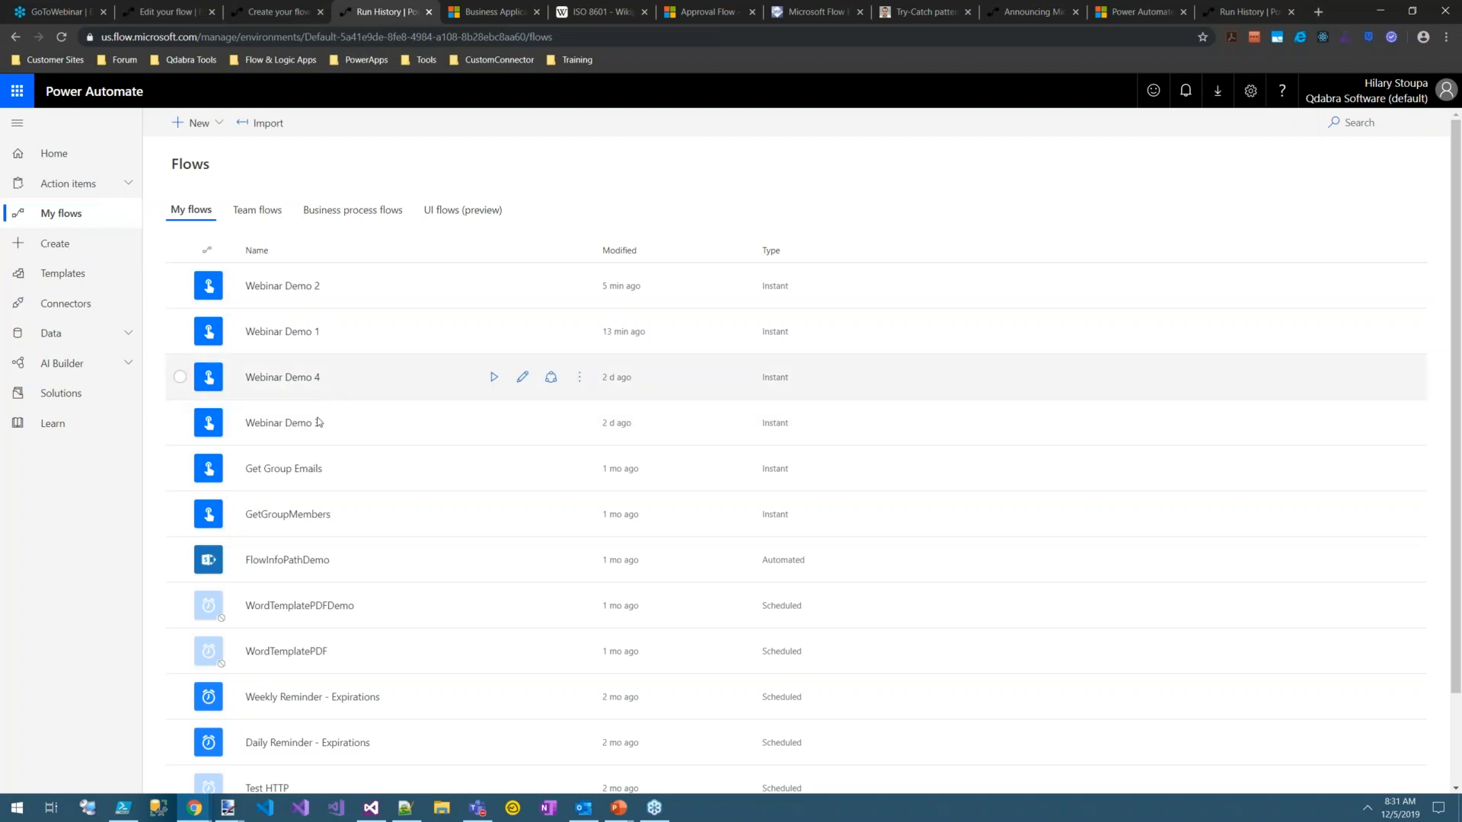
{"action": "left_click", "coordinate": [590, 431]}
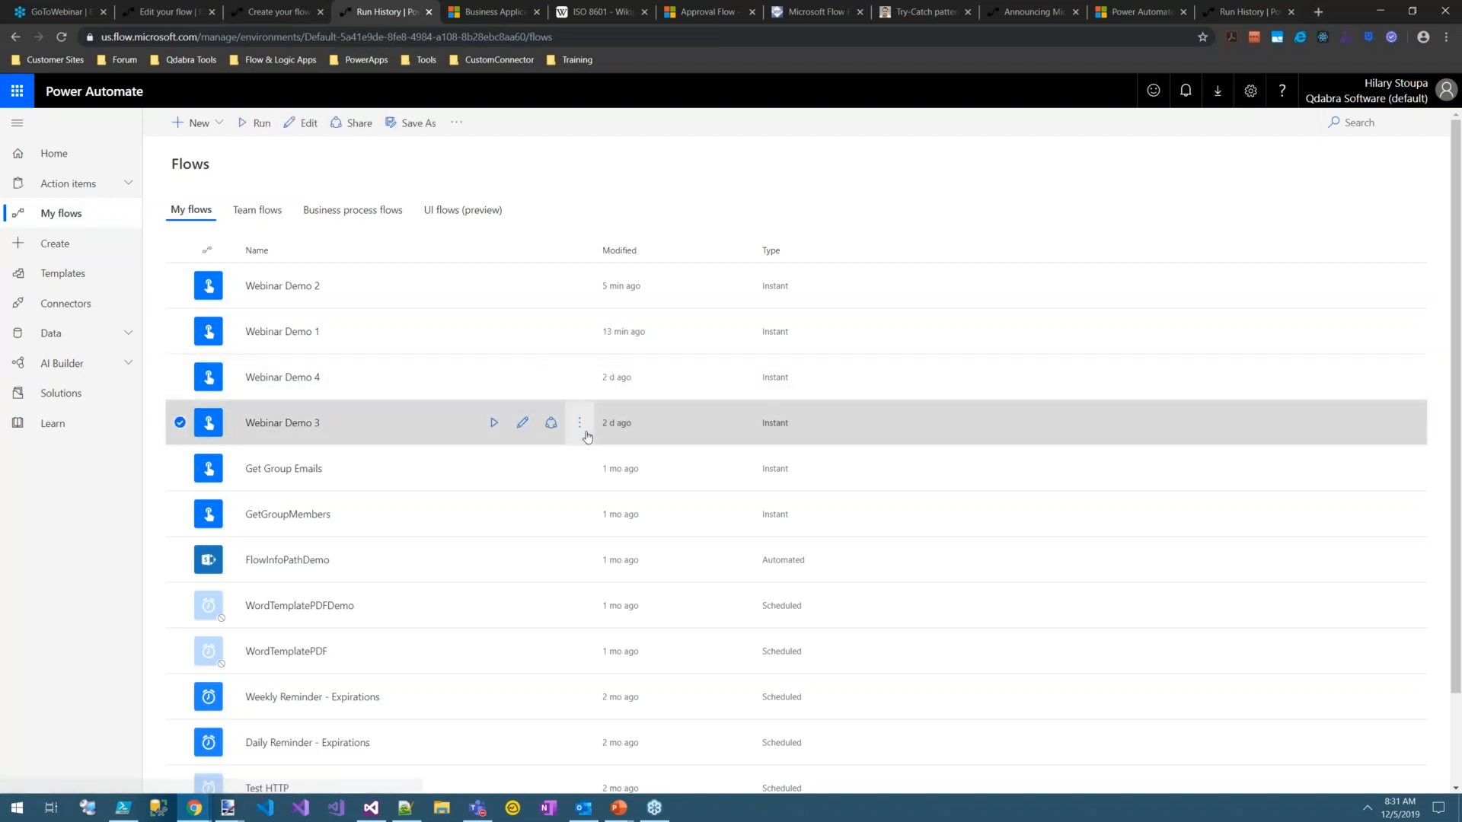
{"action": "left_click", "coordinate": [583, 430]}
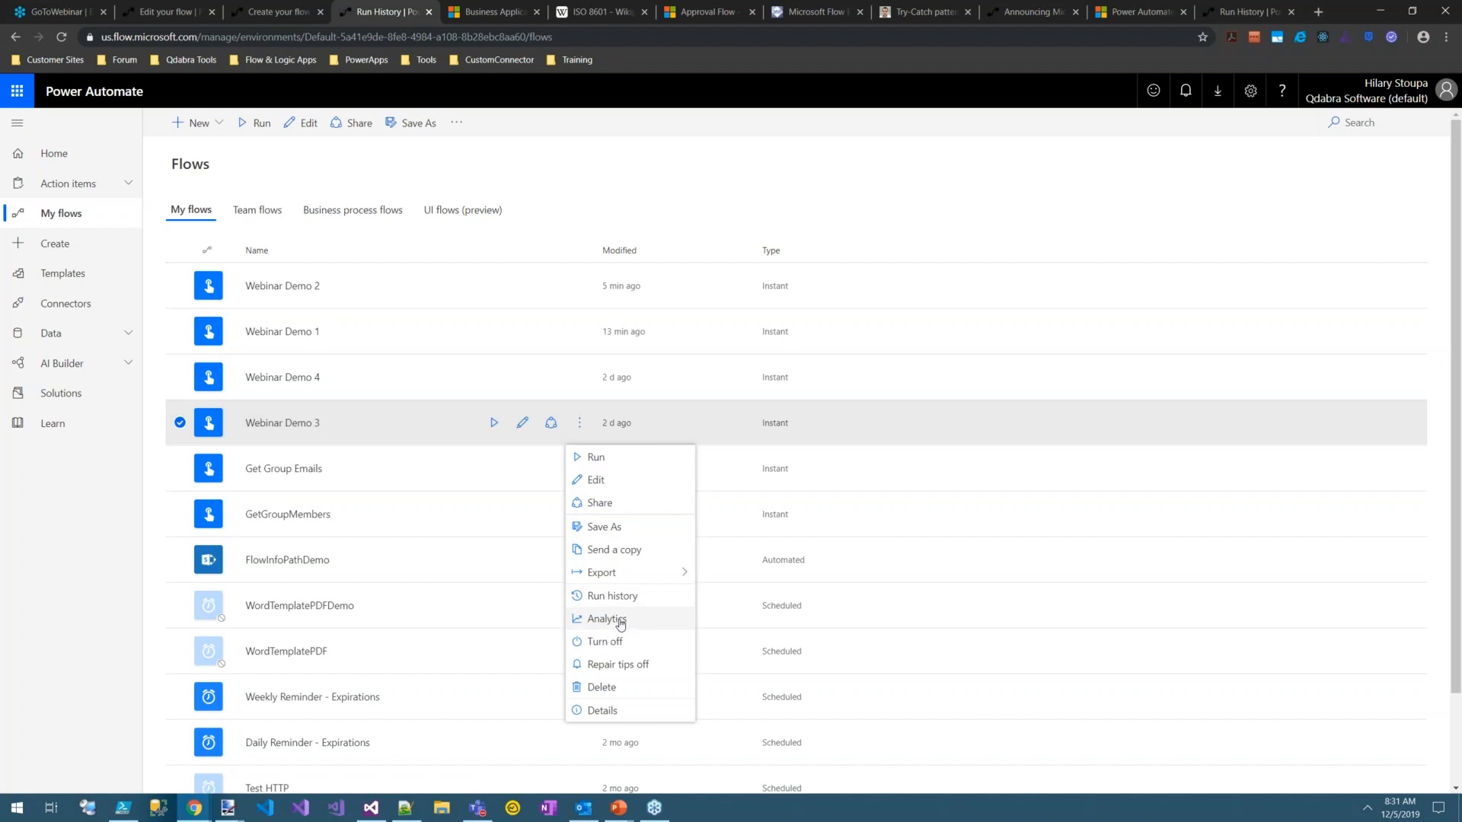
{"action": "left_click", "coordinate": [272, 425]}
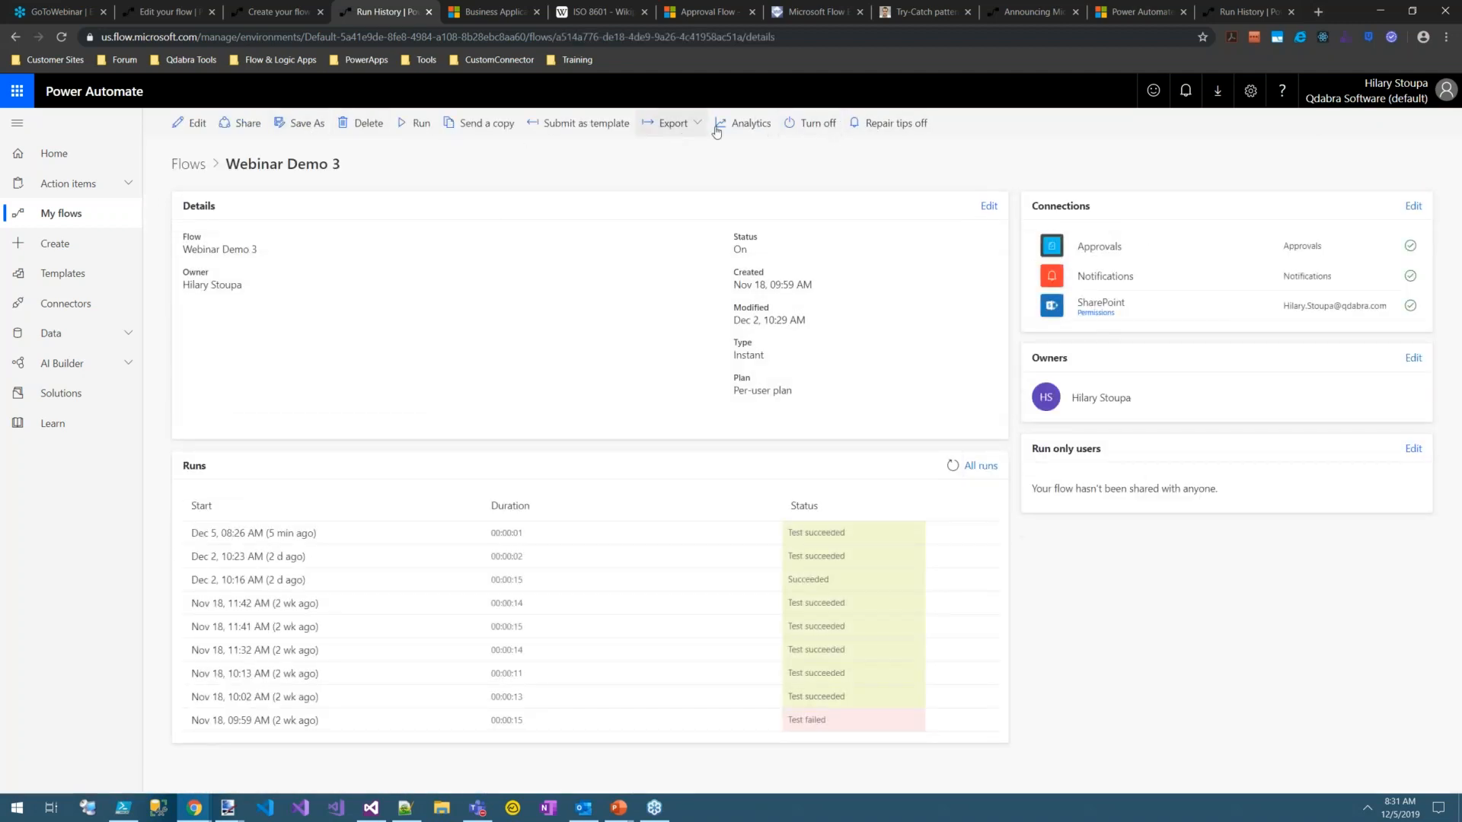
{"action": "left_click", "coordinate": [749, 125]}
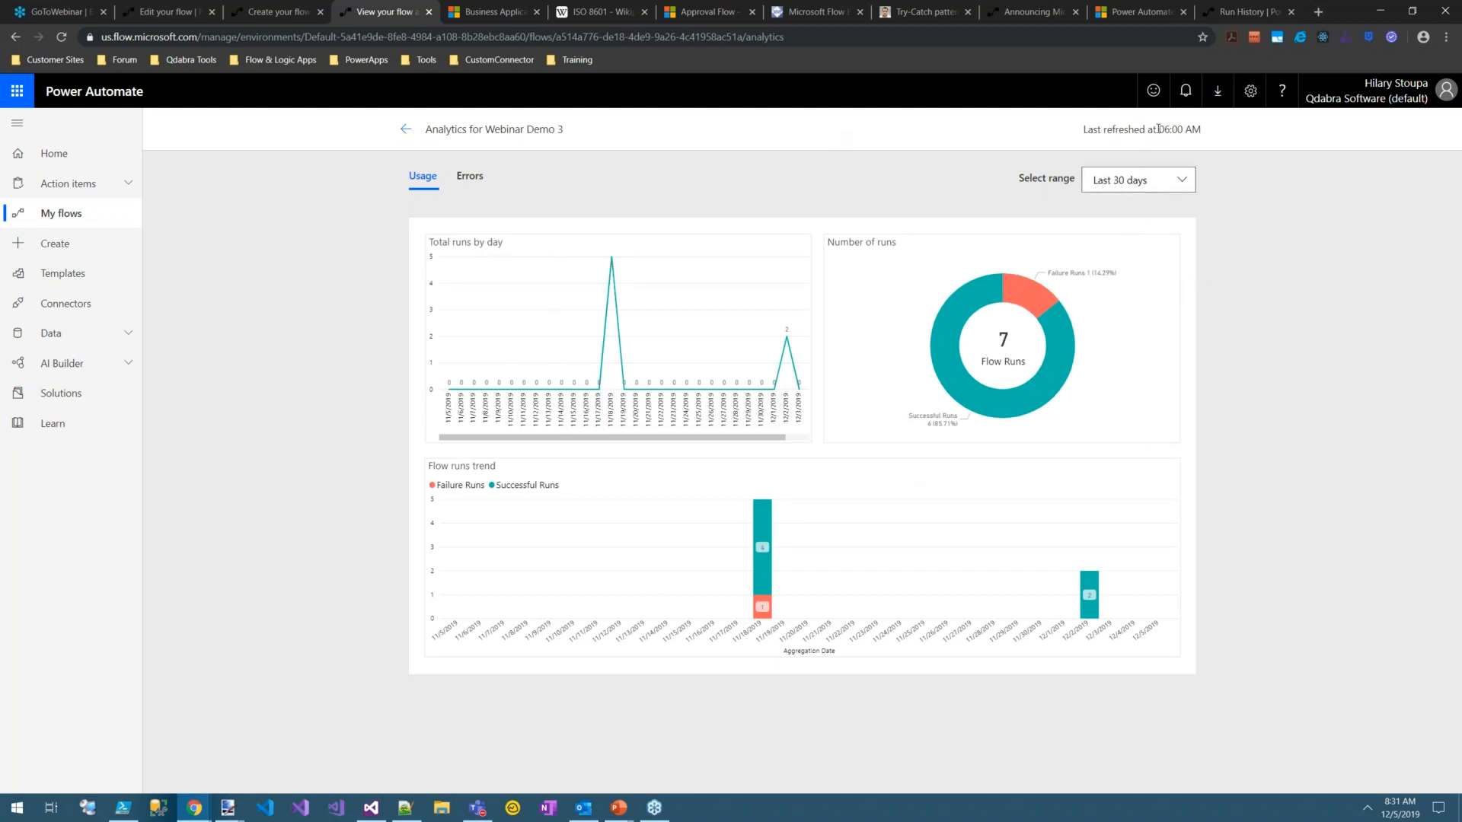
Step: Examine the last refresh time of the Webinar Demo 3 analytics and review its Errors report
{"action": "left_click_drag", "start_coordinate": [1158, 128], "coordinate": [1185, 129]}
{"action": "left_click", "coordinate": [484, 177]}
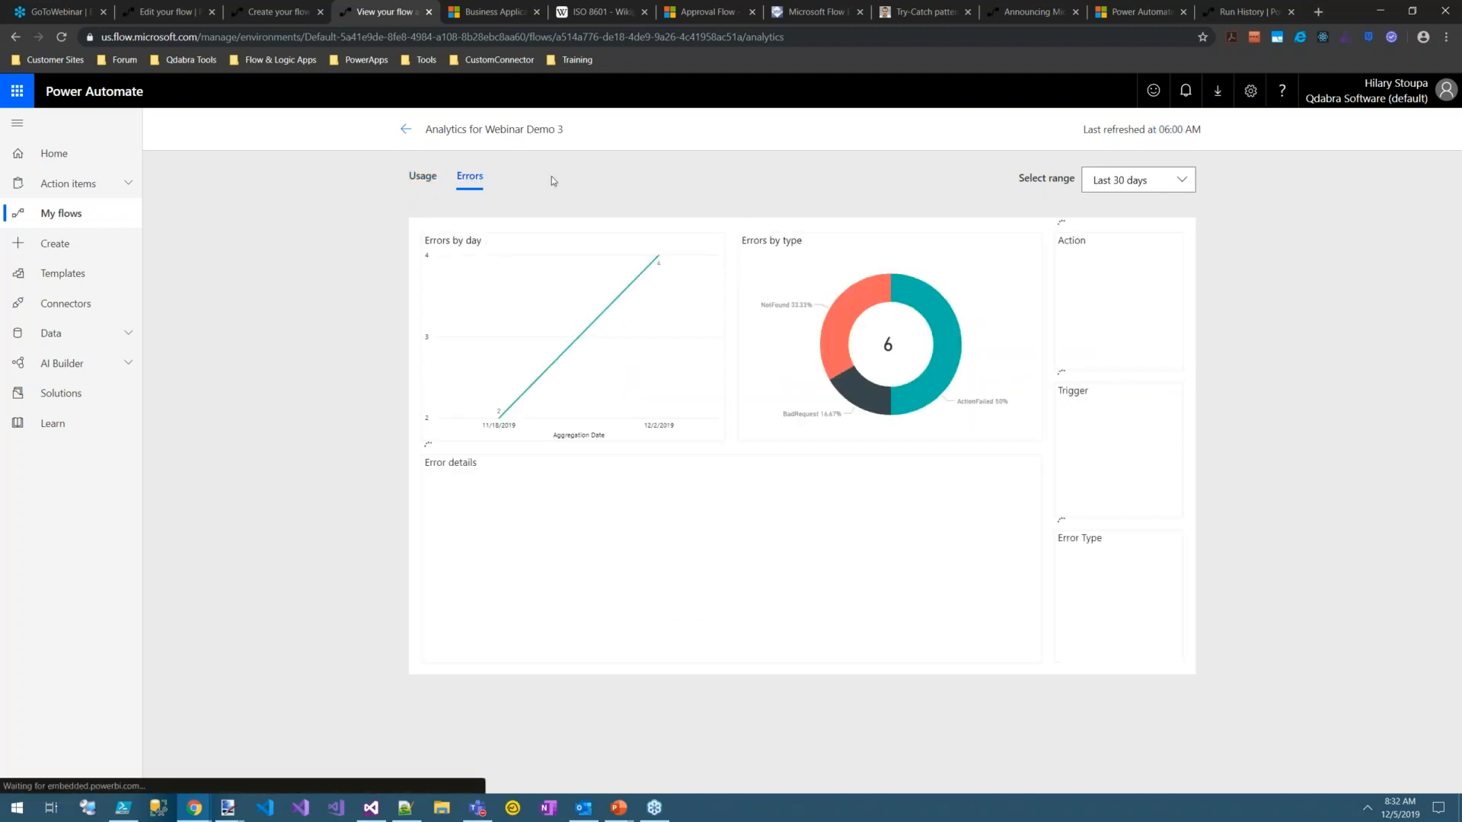
{"action": "left_click", "coordinate": [660, 430]}
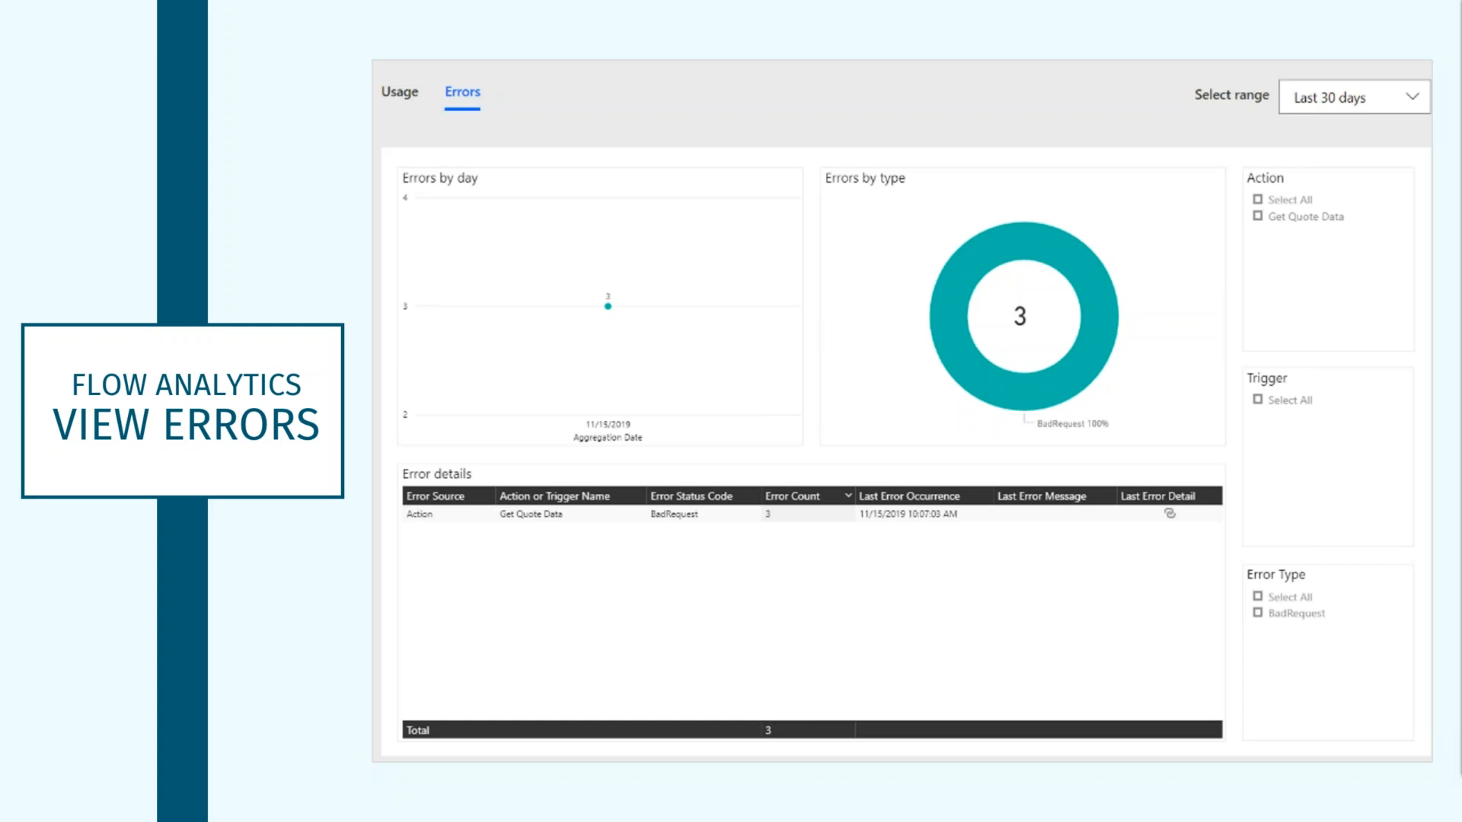
Step: Advance the PowerPoint slide show to the Create Meaningful Error Messages slide
{"action": "key", "text": "Right"}
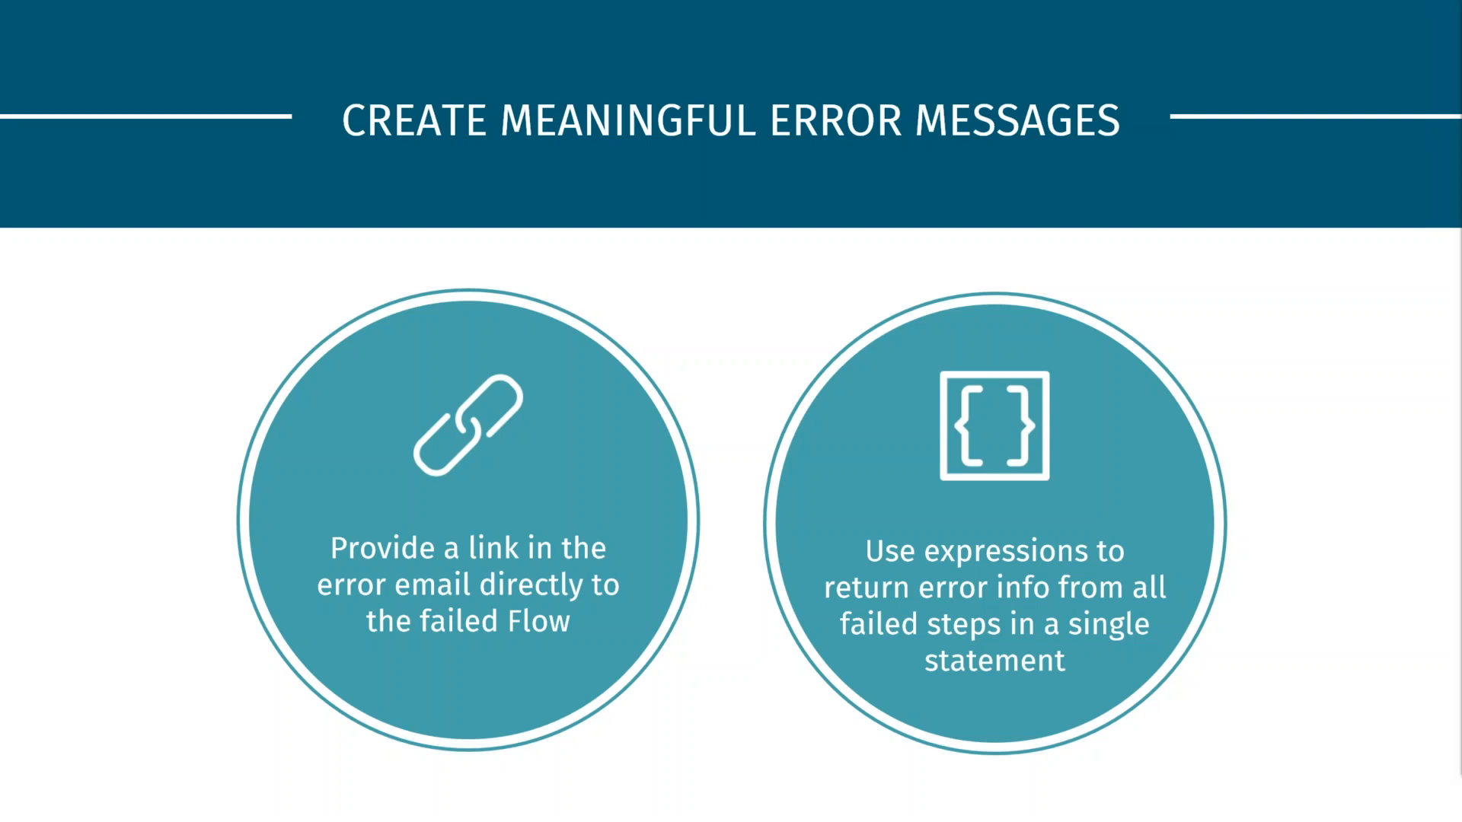
{"action": "key", "text": "Escape"}
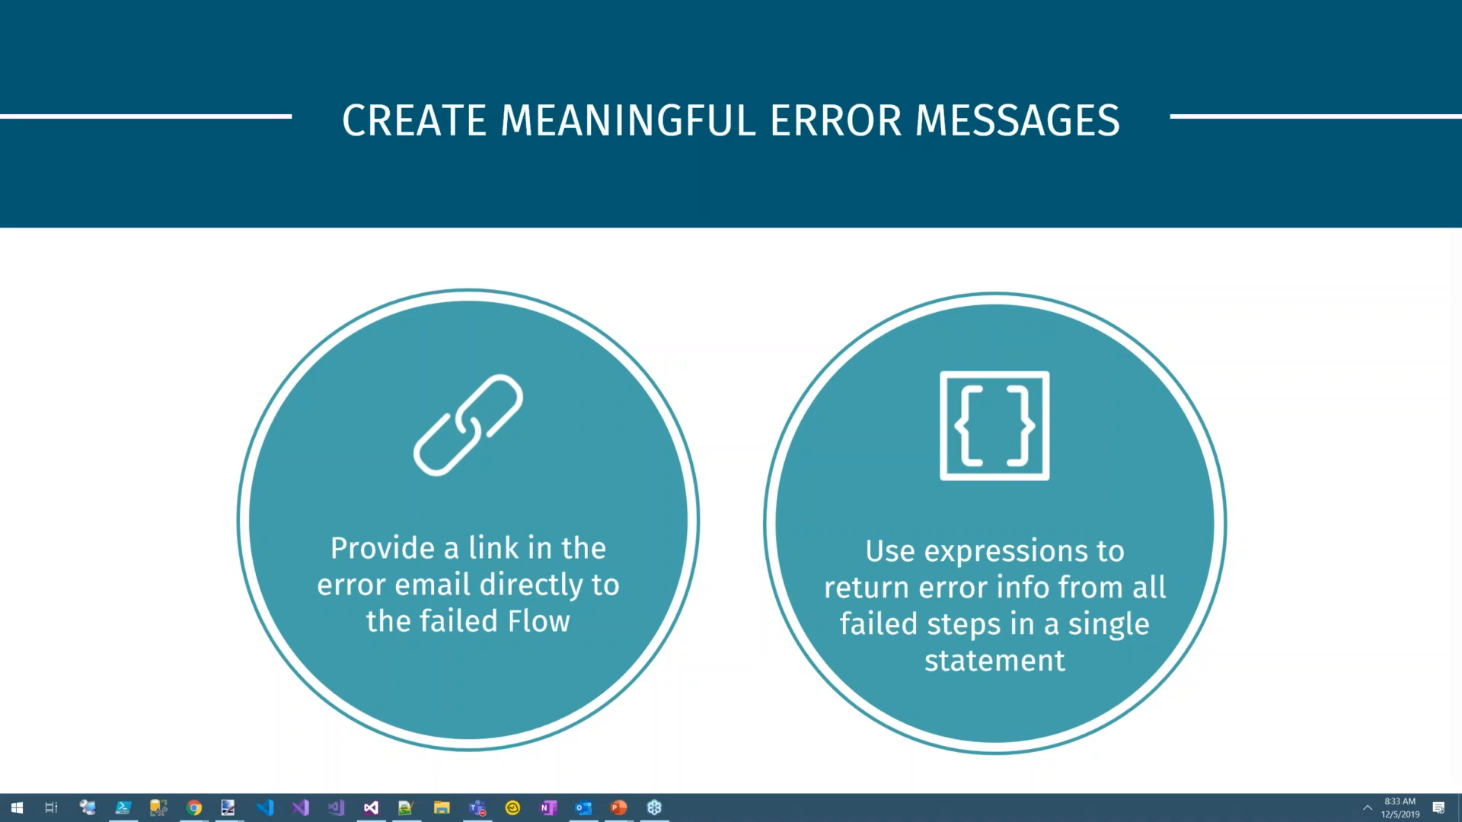
Step: Switch to Outlook and highlight the issue details line in the body of the FAILURE email
{"action": "left_click", "coordinate": [583, 807]}
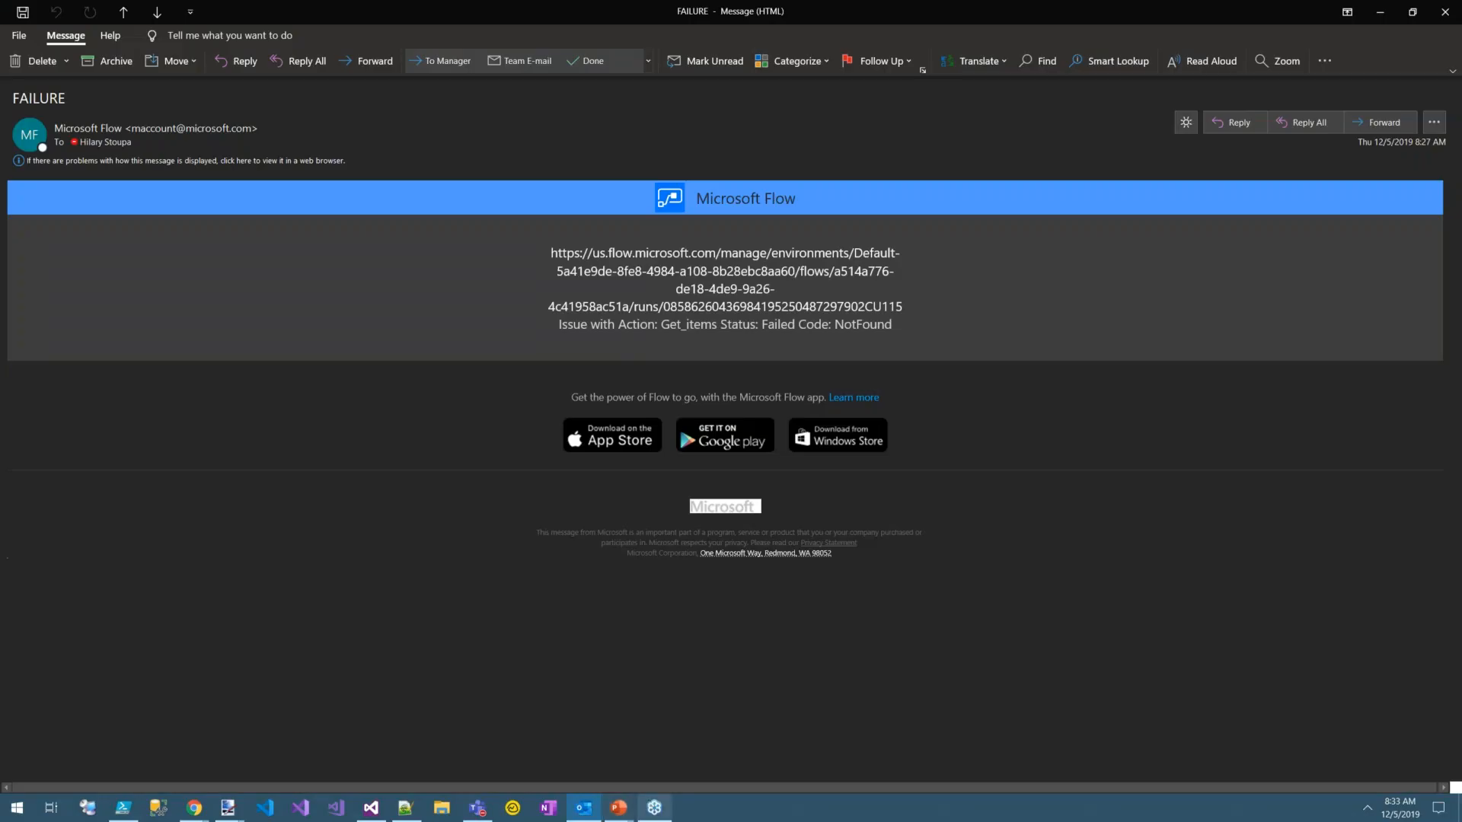
{"action": "left_click_drag", "start_coordinate": [558, 324], "coordinate": [892, 324]}
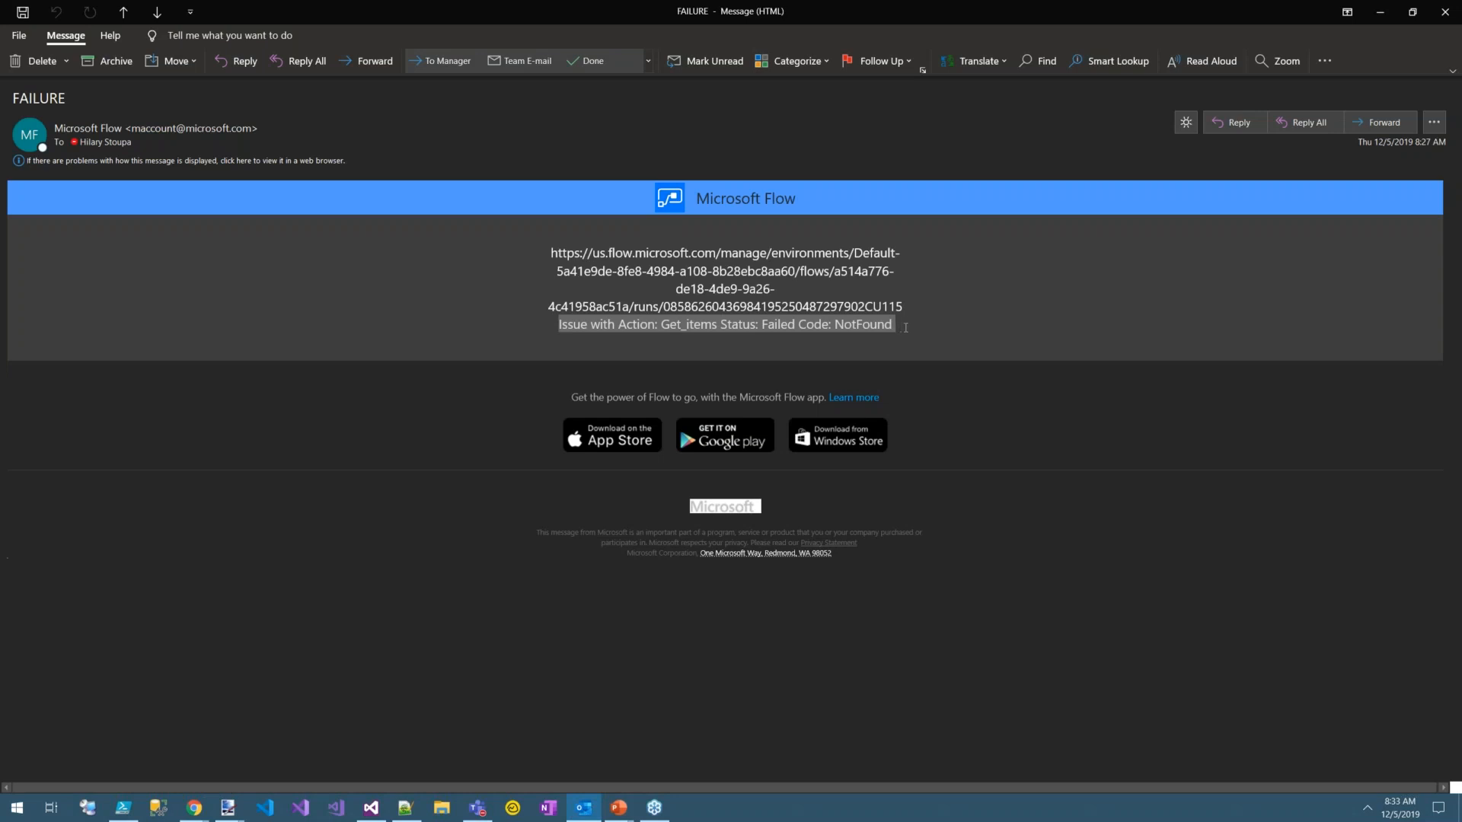
{"action": "triple_click", "coordinate": [902, 327]}
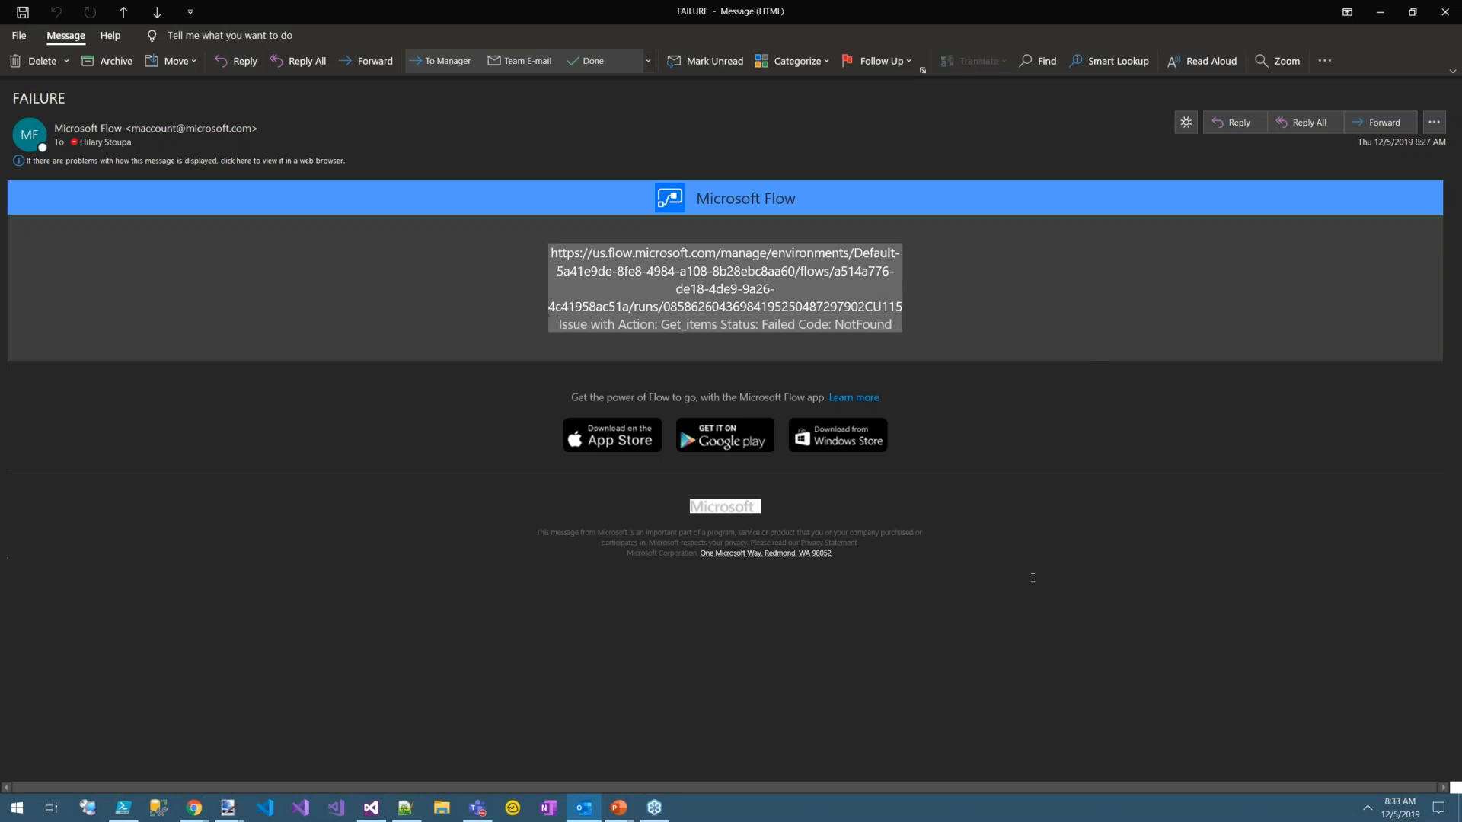
Step: Switch to Chrome, leave the Webinar Demo 1 editor, and open the Webinar Demo 3 details page from My flows
{"action": "left_click", "coordinate": [194, 807]}
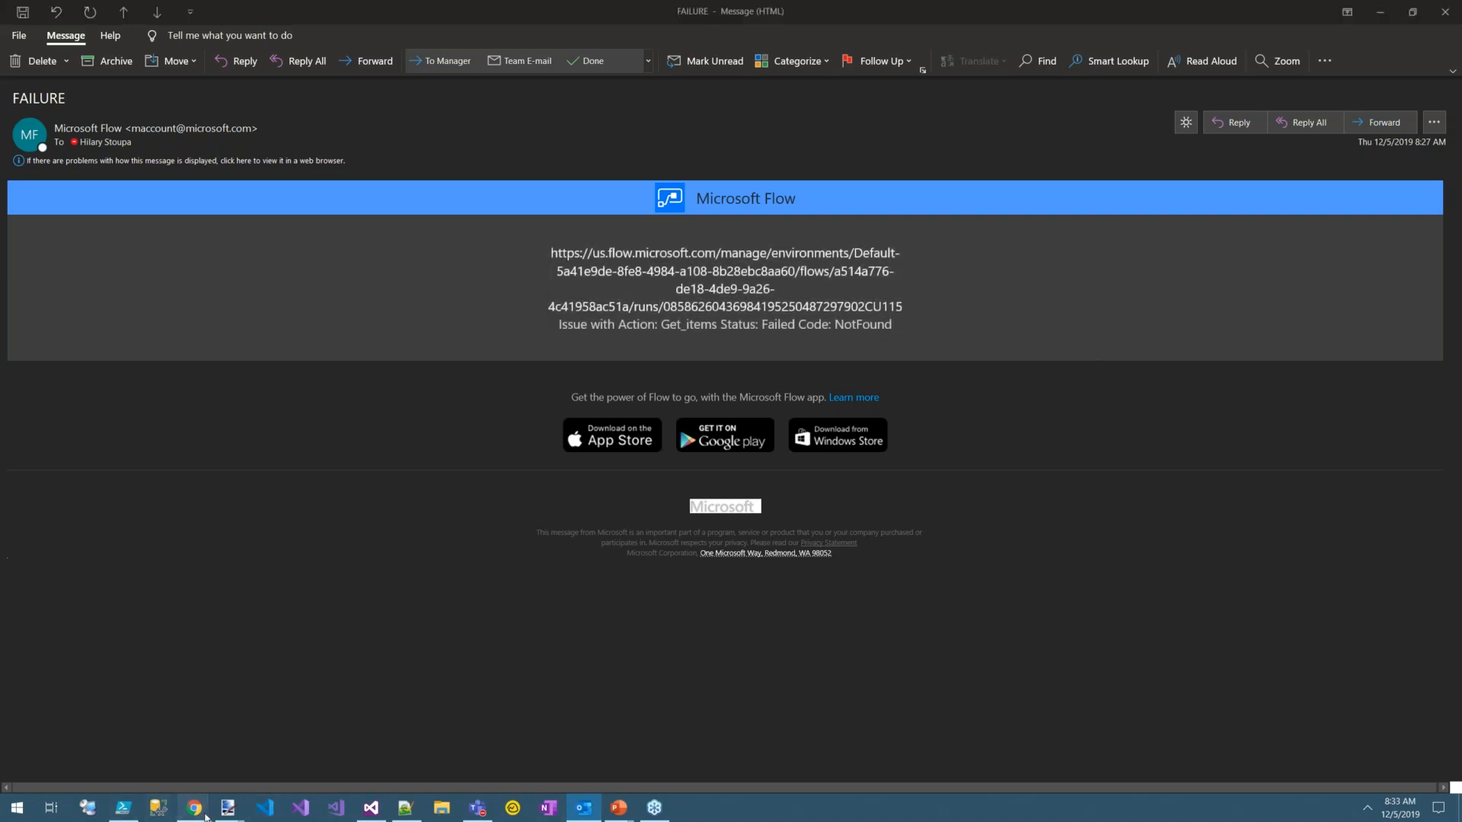
{"action": "left_click", "coordinate": [174, 767]}
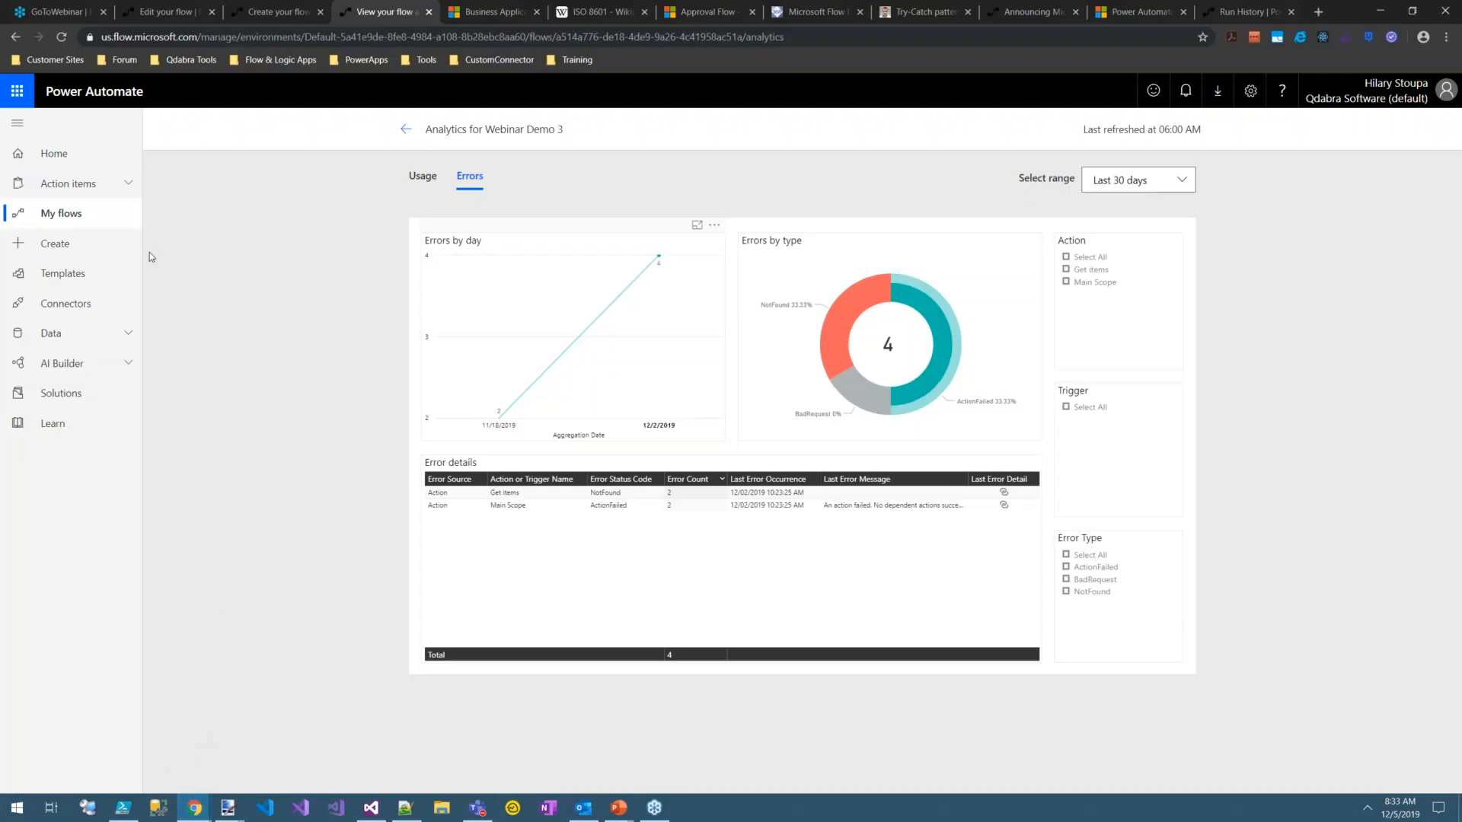
{"action": "left_click", "coordinate": [259, 12]}
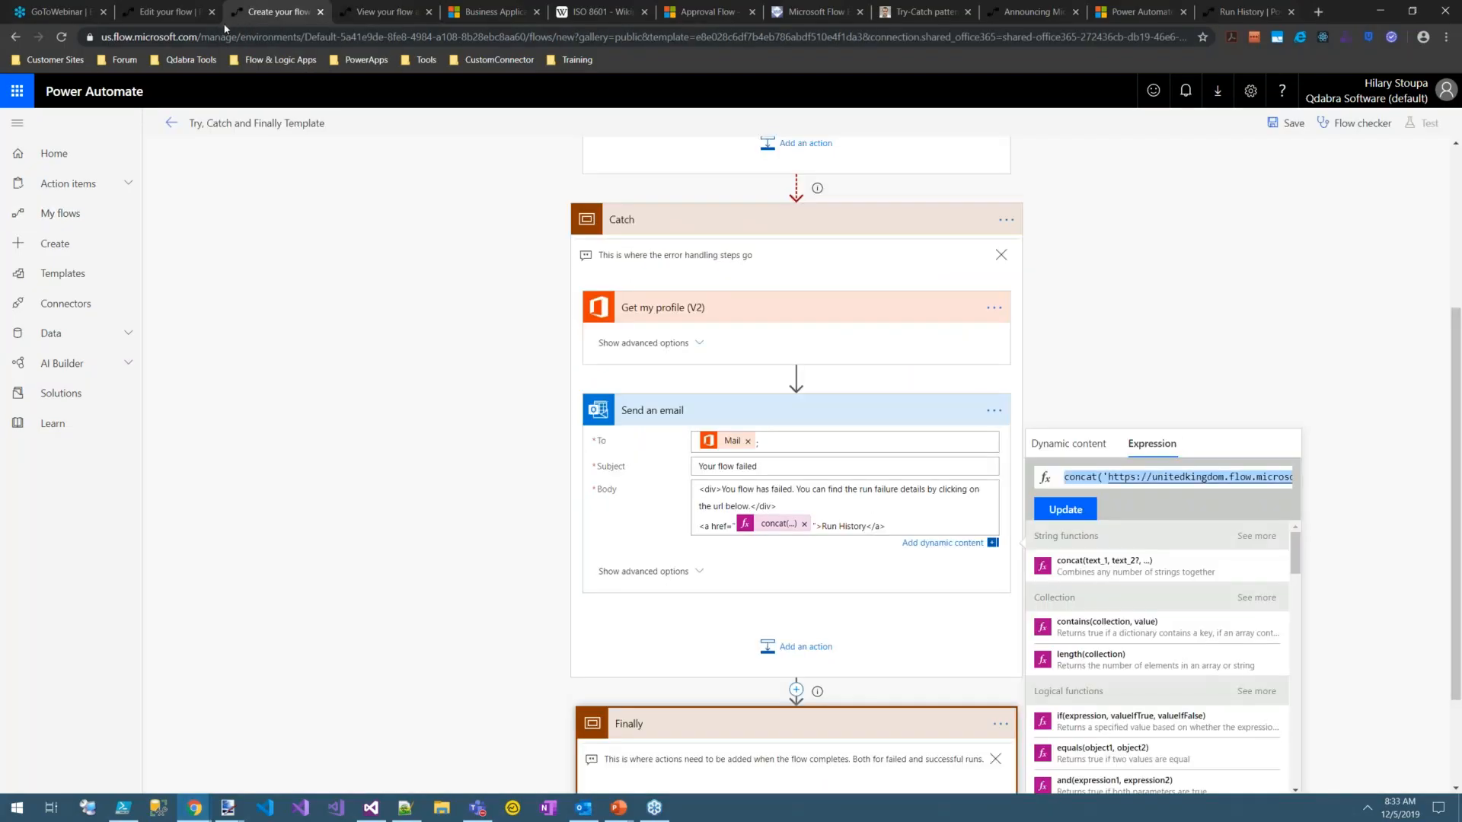
{"action": "left_click", "coordinate": [130, 13]}
{"action": "left_click", "coordinate": [70, 214]}
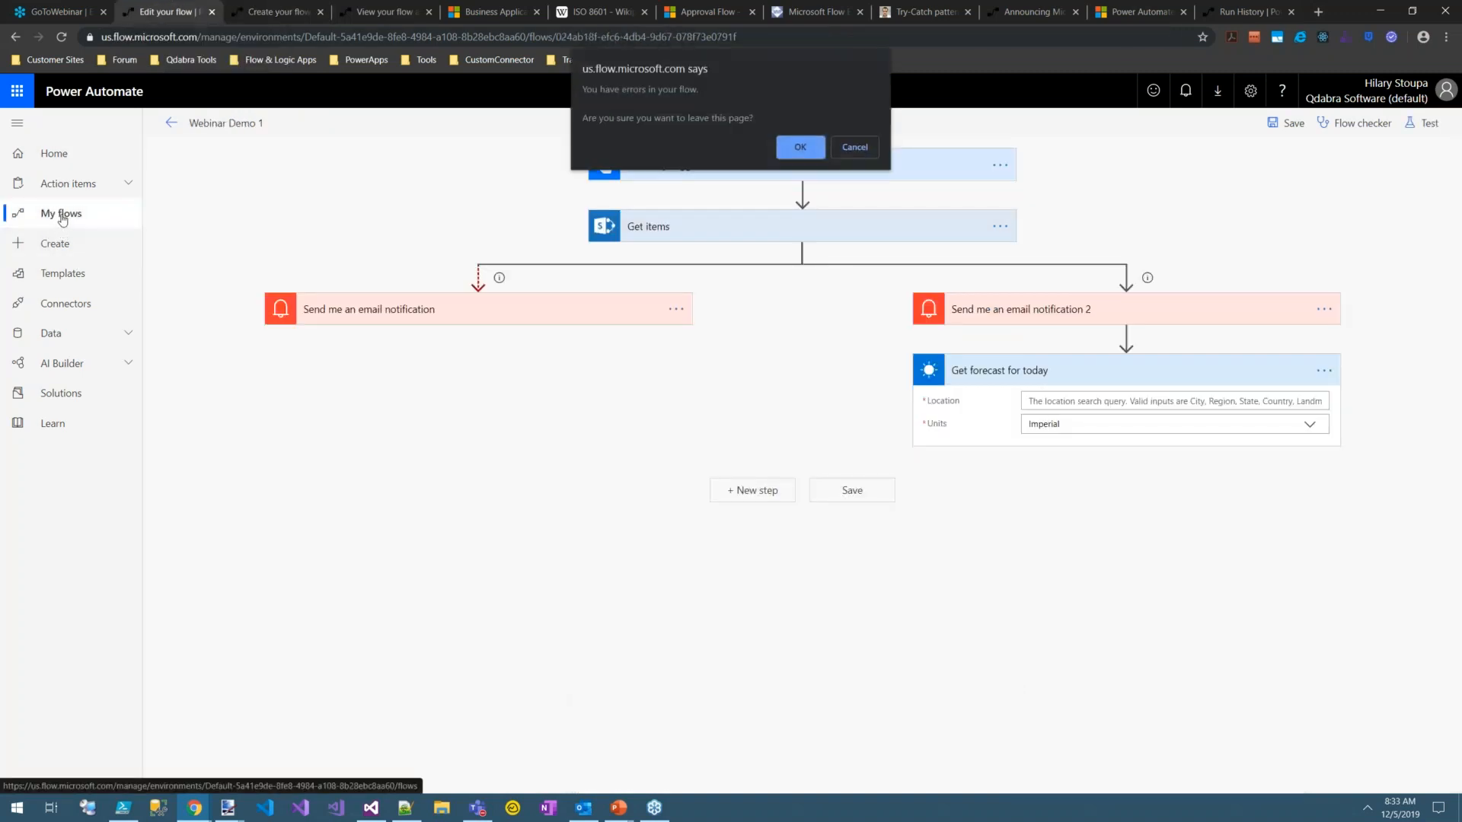
{"action": "left_click", "coordinate": [798, 147]}
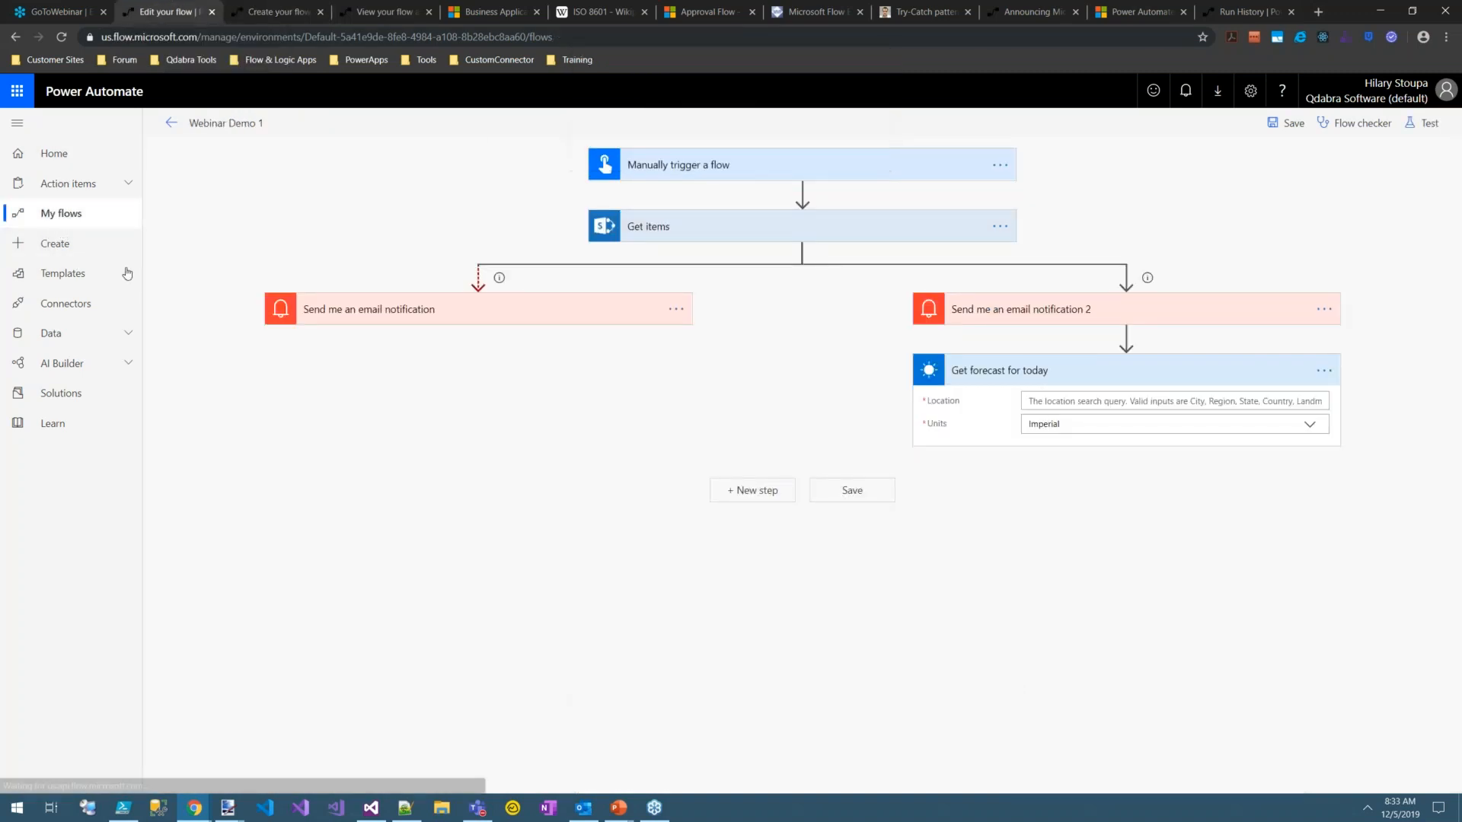
{"action": "left_click", "coordinate": [403, 424]}
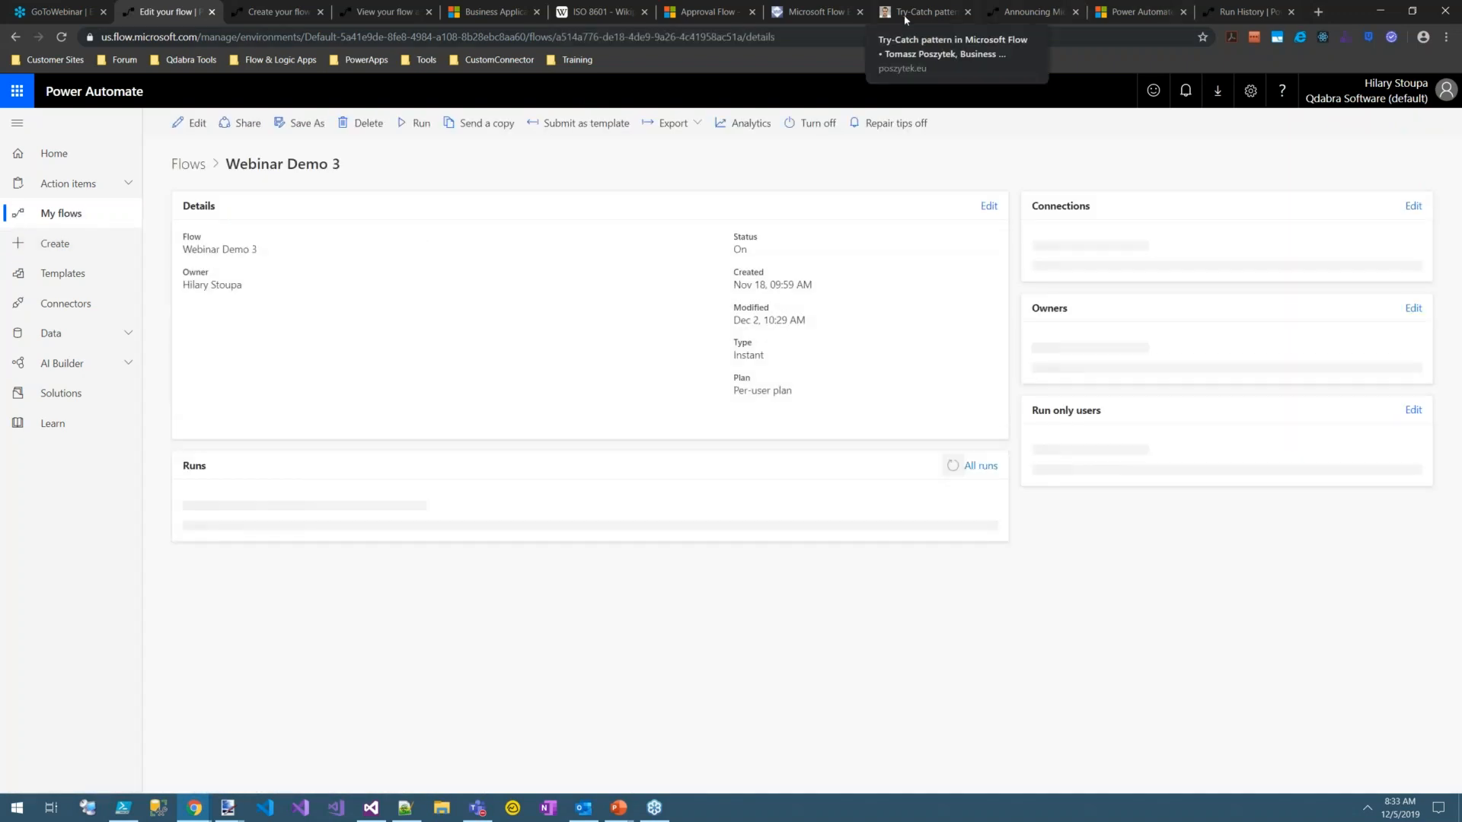
Step: View the Try-Catch pattern in Microsoft Flow post and return to the Microsoft Flow Error Handling blog post
{"action": "left_click", "coordinate": [808, 16]}
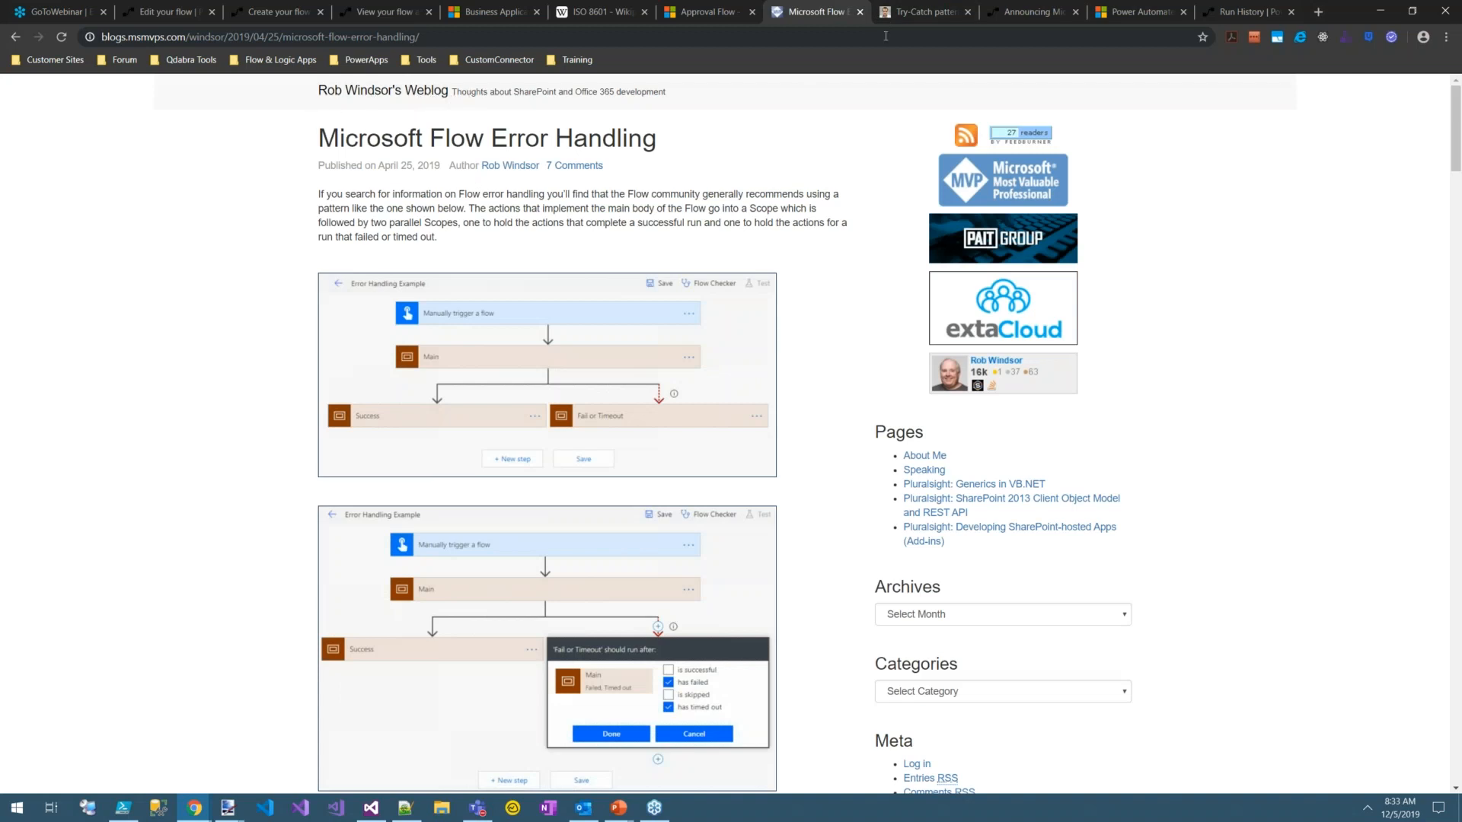
{"action": "left_click", "coordinate": [926, 13]}
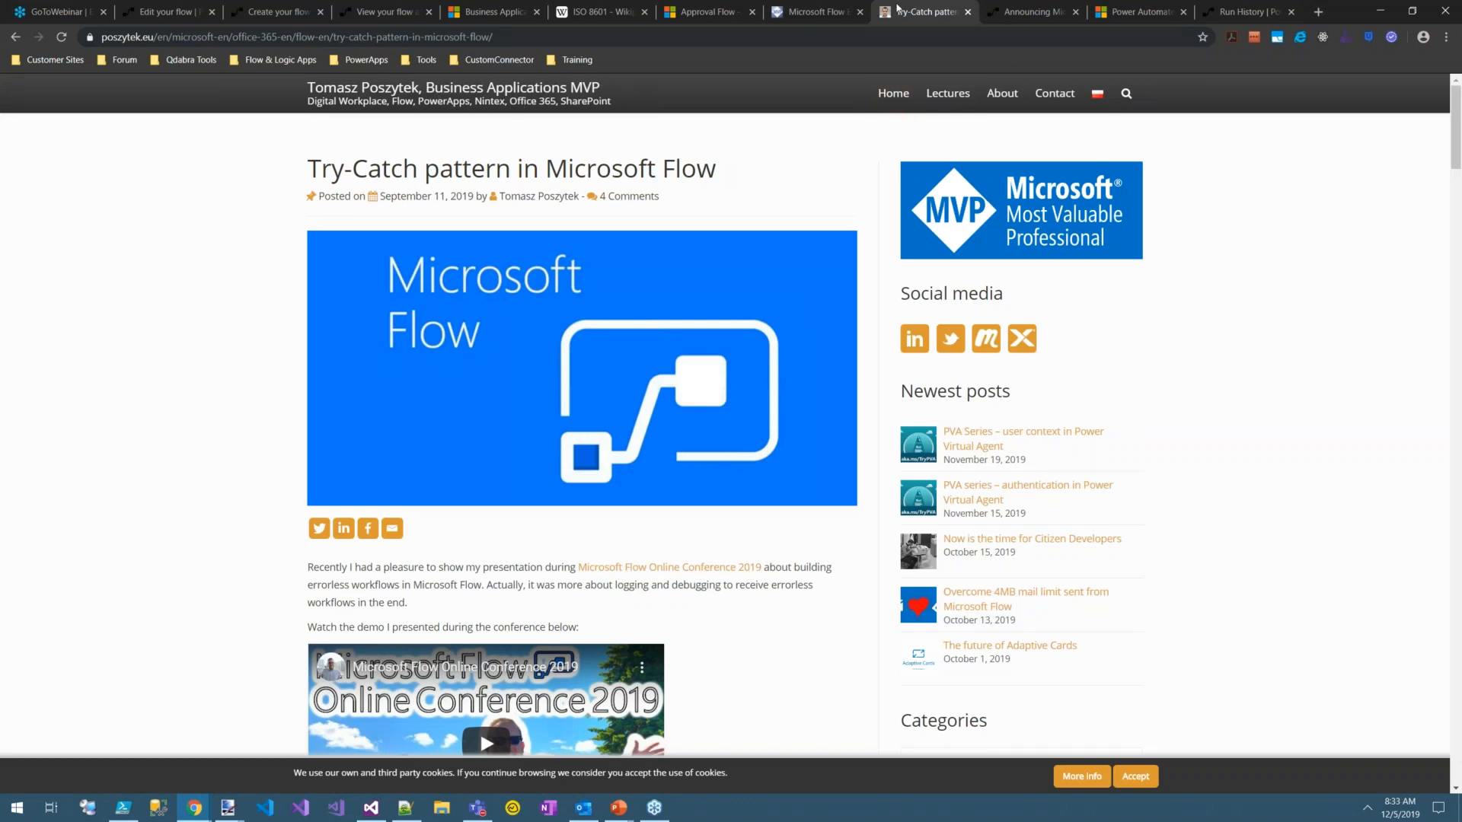
{"action": "left_click", "coordinate": [802, 14]}
{"action": "left_click", "coordinate": [933, 12]}
{"action": "left_click", "coordinate": [815, 12]}
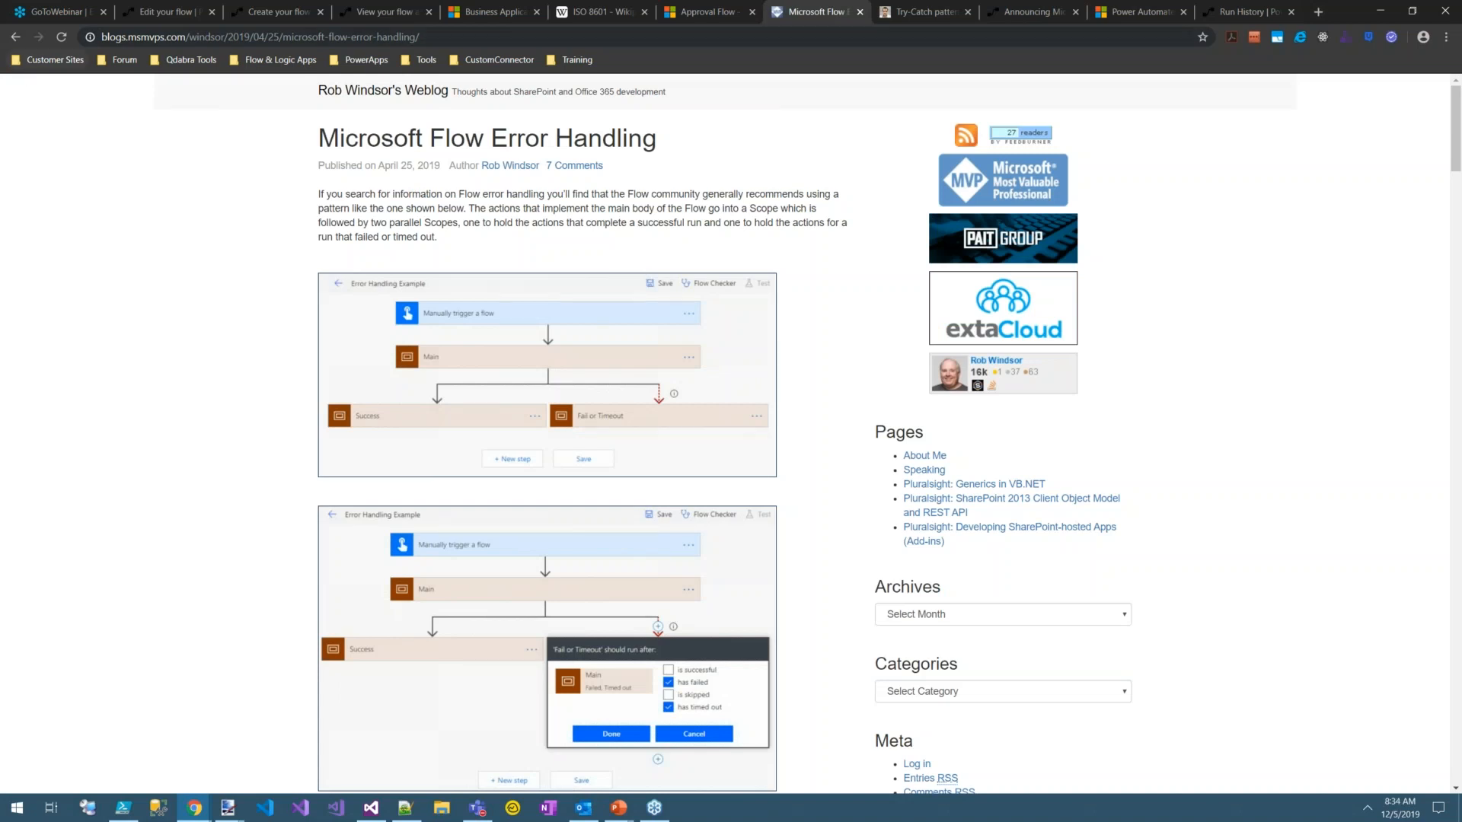
Step: Open Webinar Demo 3 for editing and expand its Initialize variable action, Error Scope, and Filter array action
{"action": "left_click", "coordinate": [168, 13]}
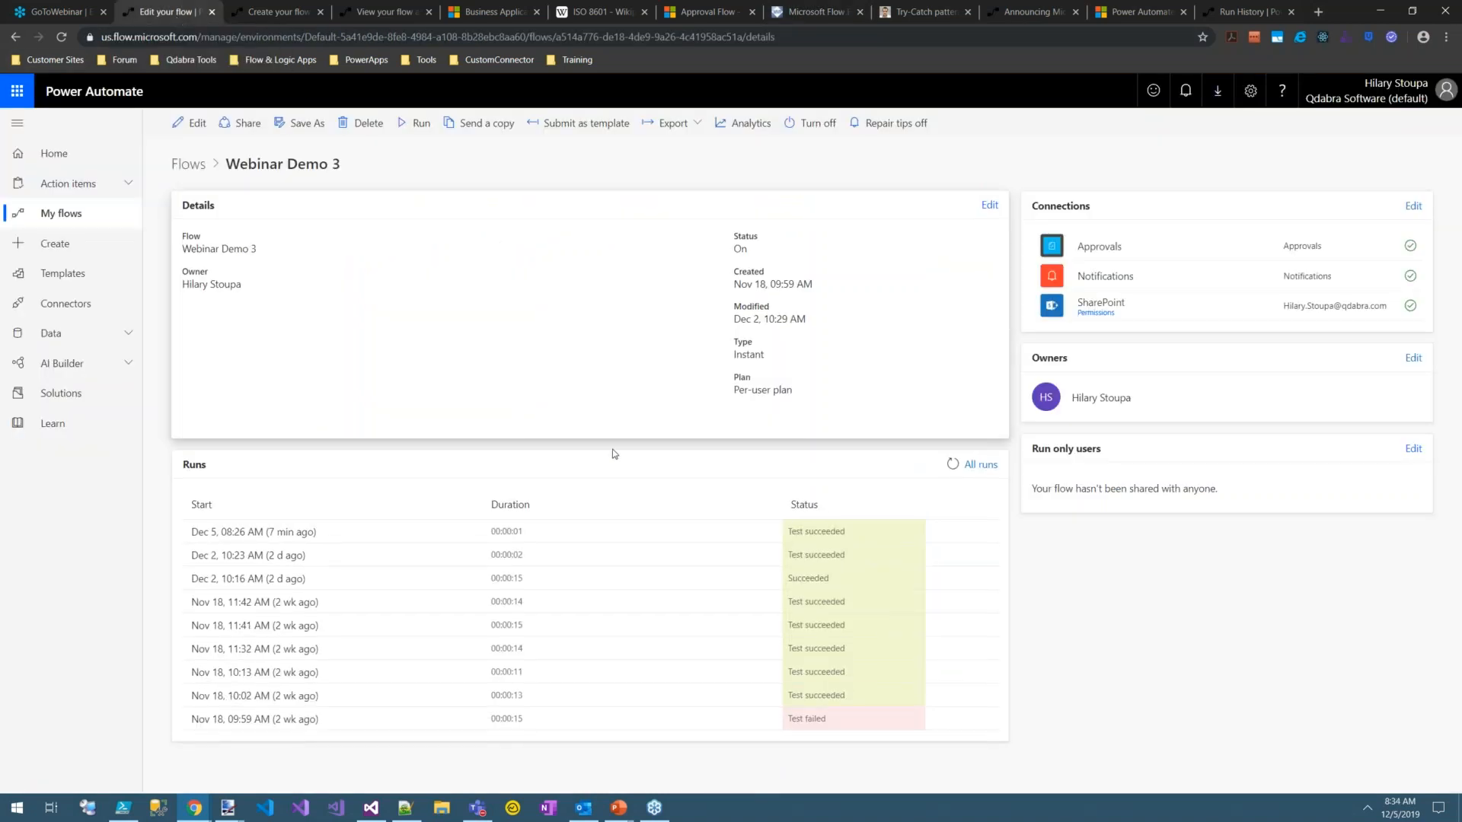
{"action": "left_click", "coordinate": [195, 127]}
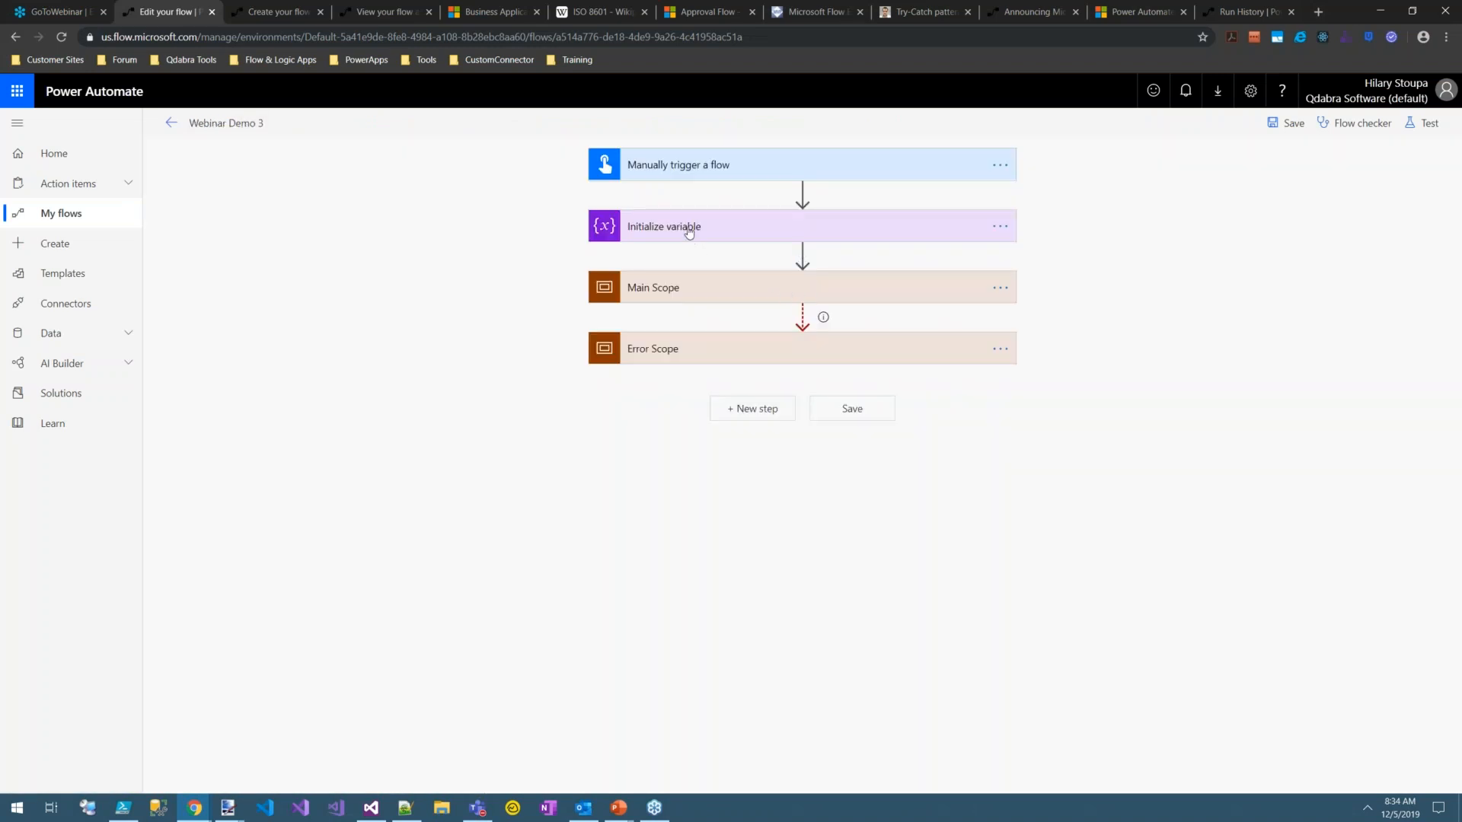
{"action": "left_click", "coordinate": [735, 235]}
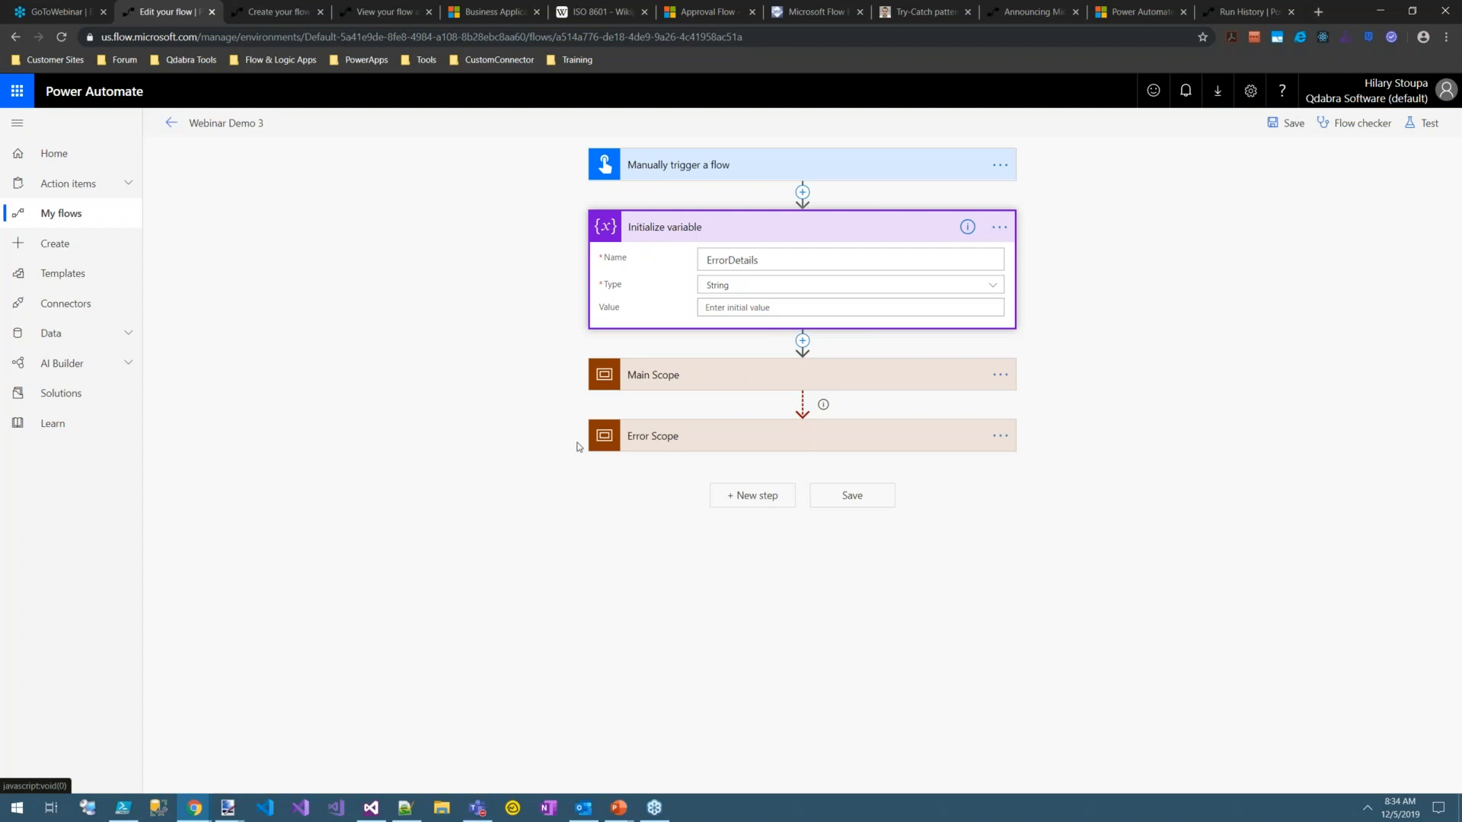
{"action": "left_click", "coordinate": [696, 438]}
{"action": "left_click", "coordinate": [877, 487]}
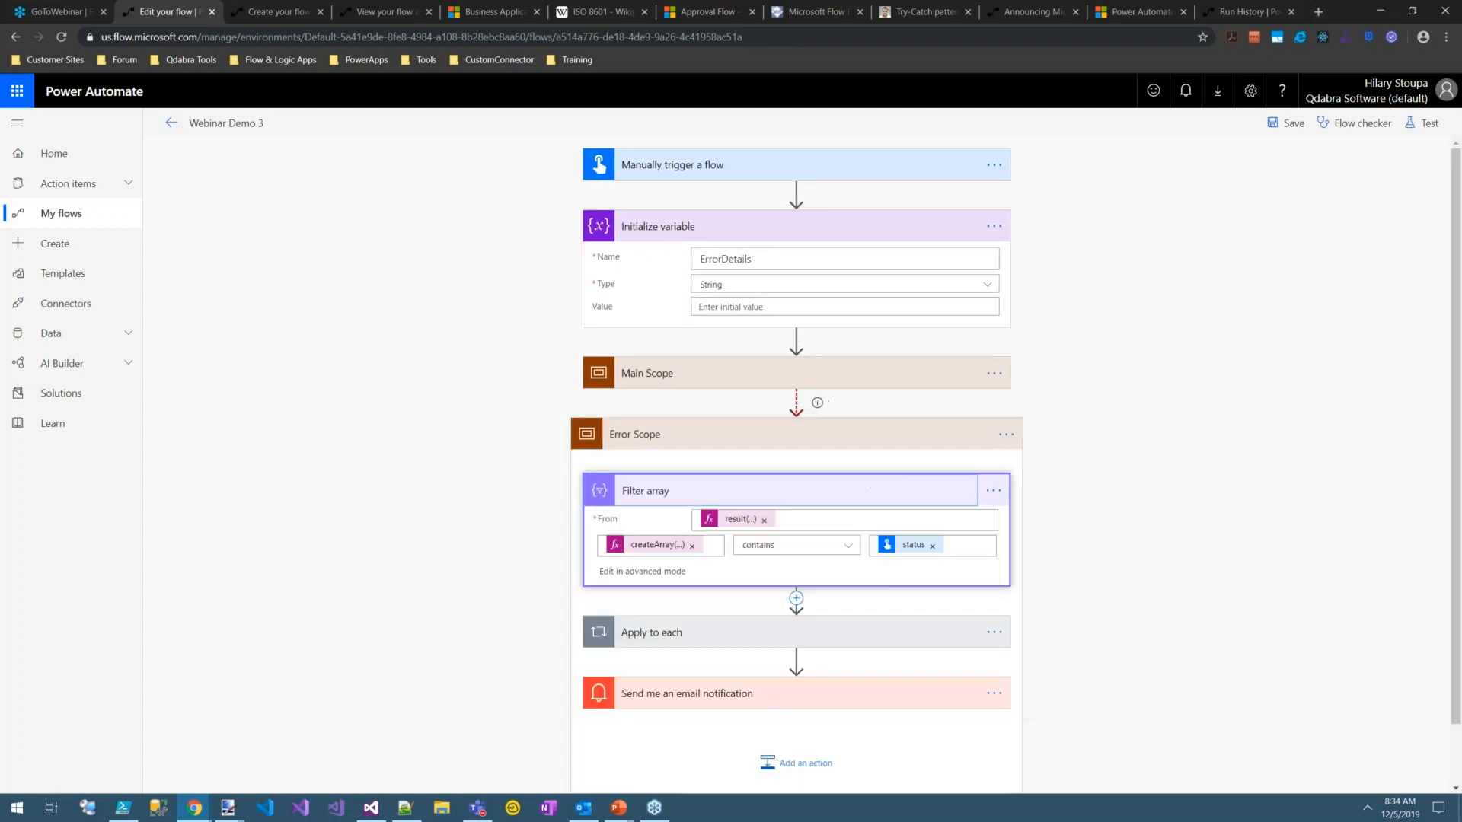
Step: Inspect the result and createArray expressions in the Filter array action without changing them
{"action": "left_click", "coordinate": [733, 520]}
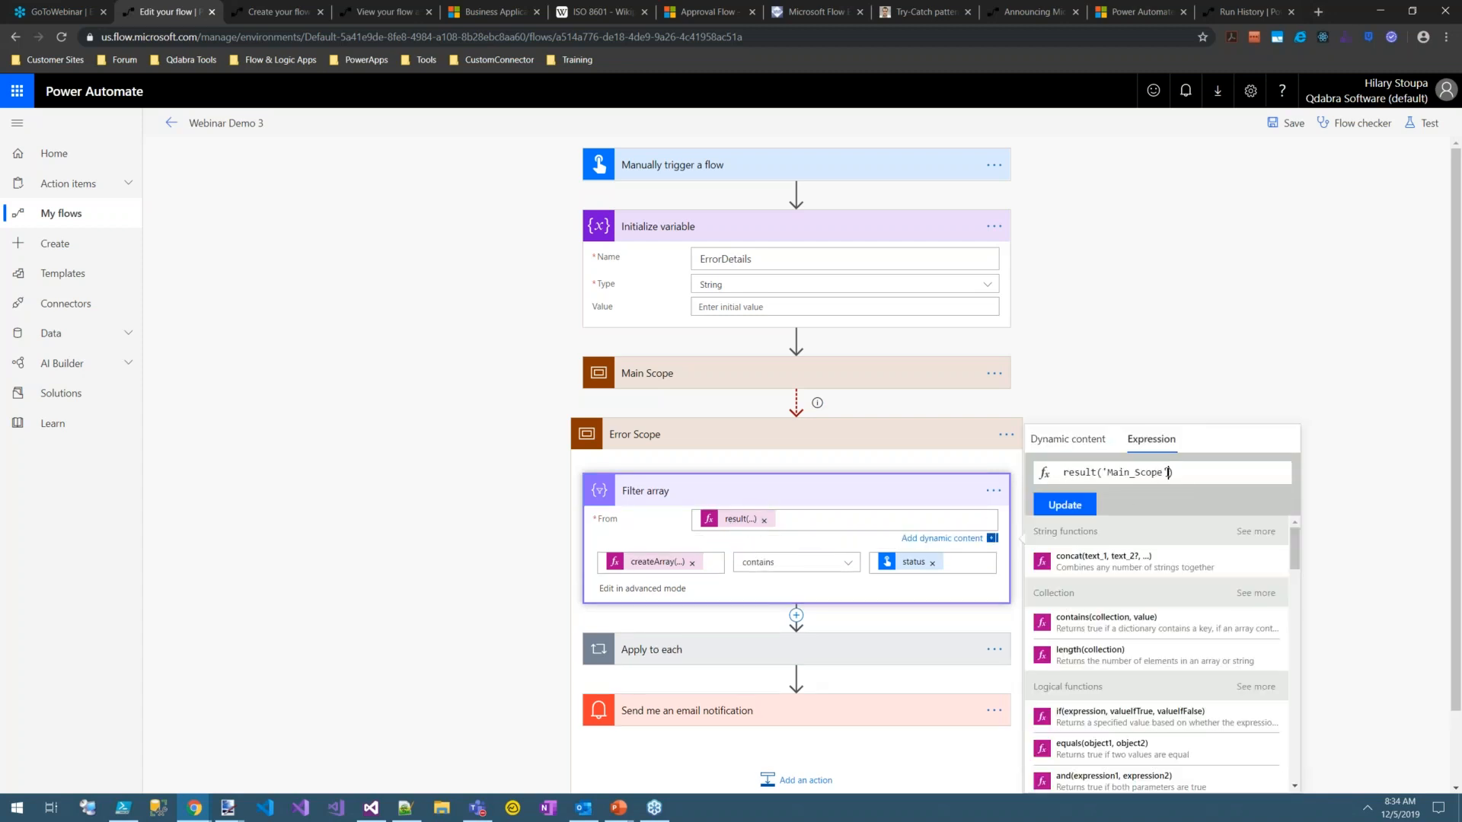
{"action": "double_click", "coordinate": [1159, 473]}
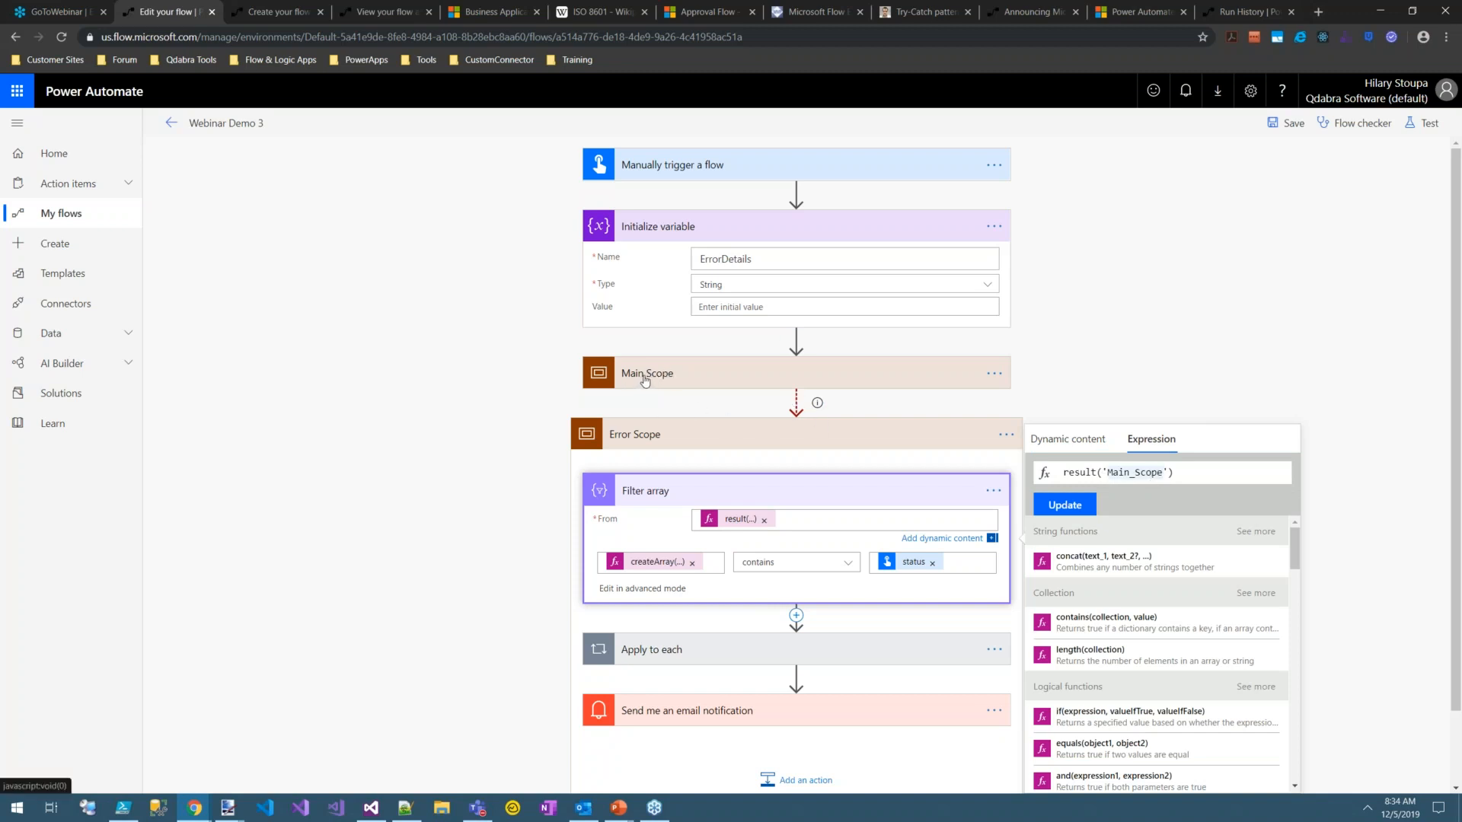
{"action": "left_click", "coordinate": [643, 564]}
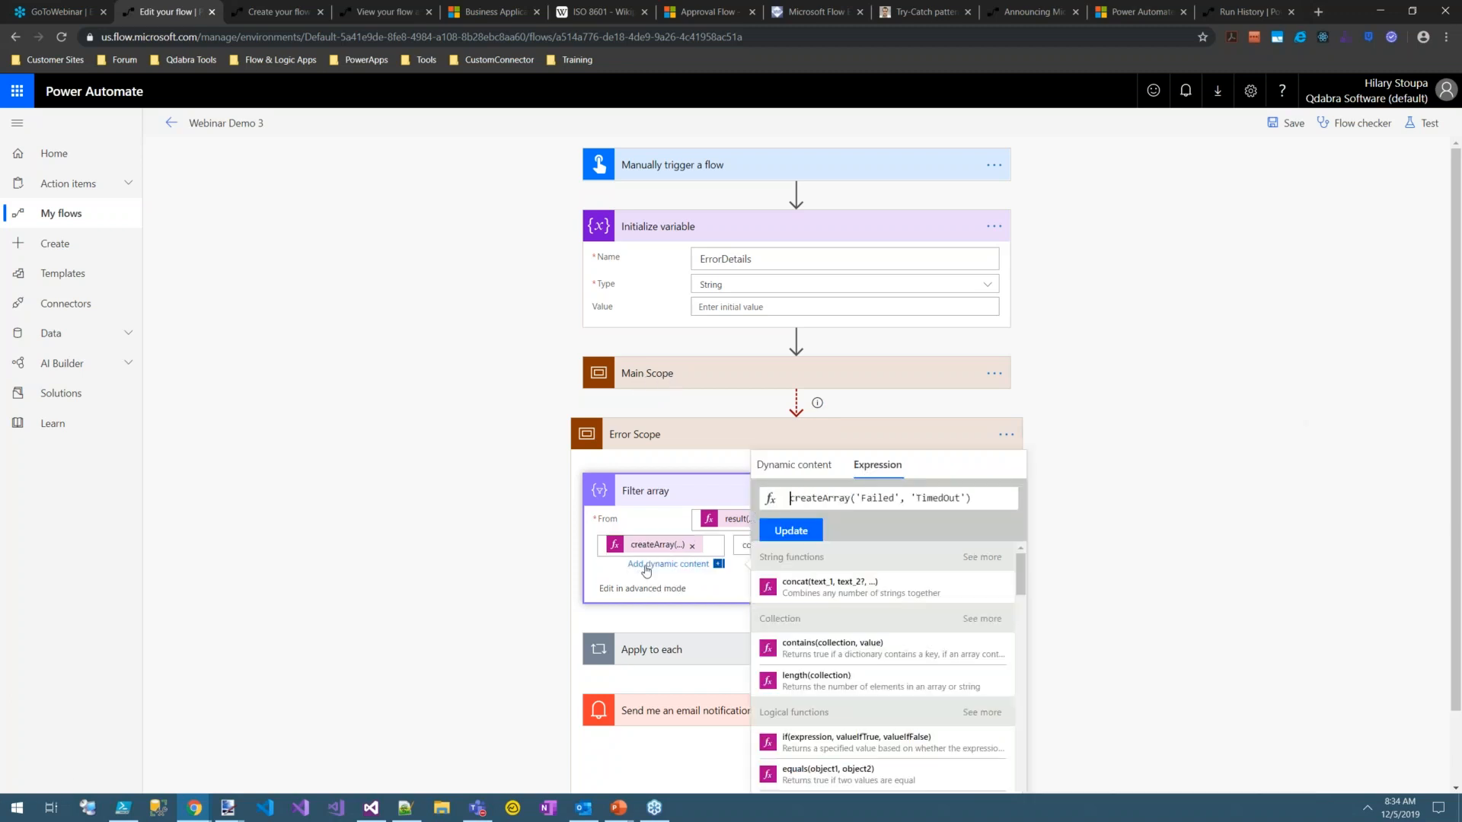
{"action": "left_click_drag", "start_coordinate": [978, 501], "coordinate": [775, 504]}
{"action": "left_click", "coordinate": [727, 592]}
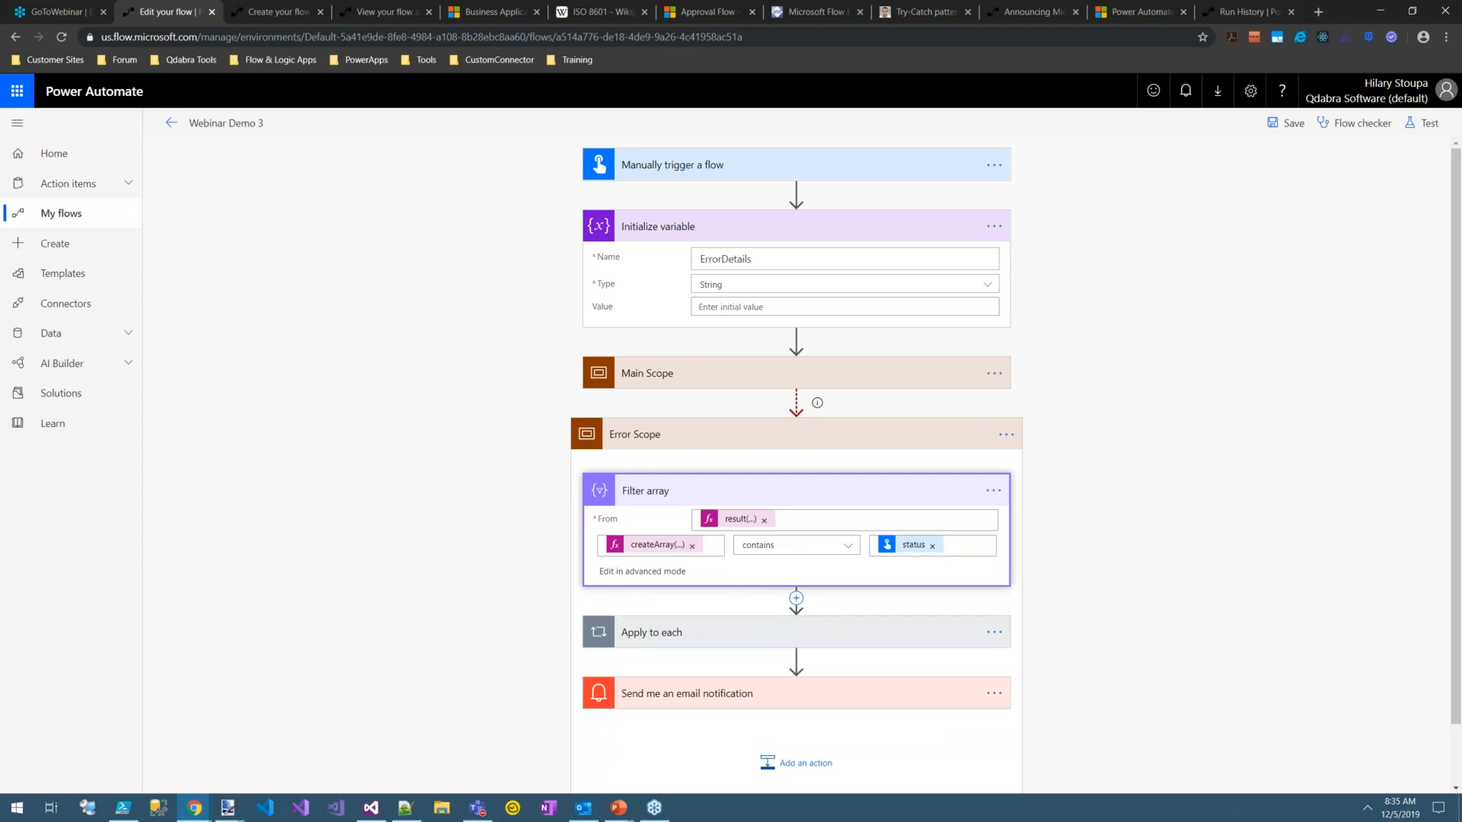
Step: Expand Apply to each, Main Scope and Append to string variable, and examine the name, status and code expressions
{"action": "left_click", "coordinate": [764, 632]}
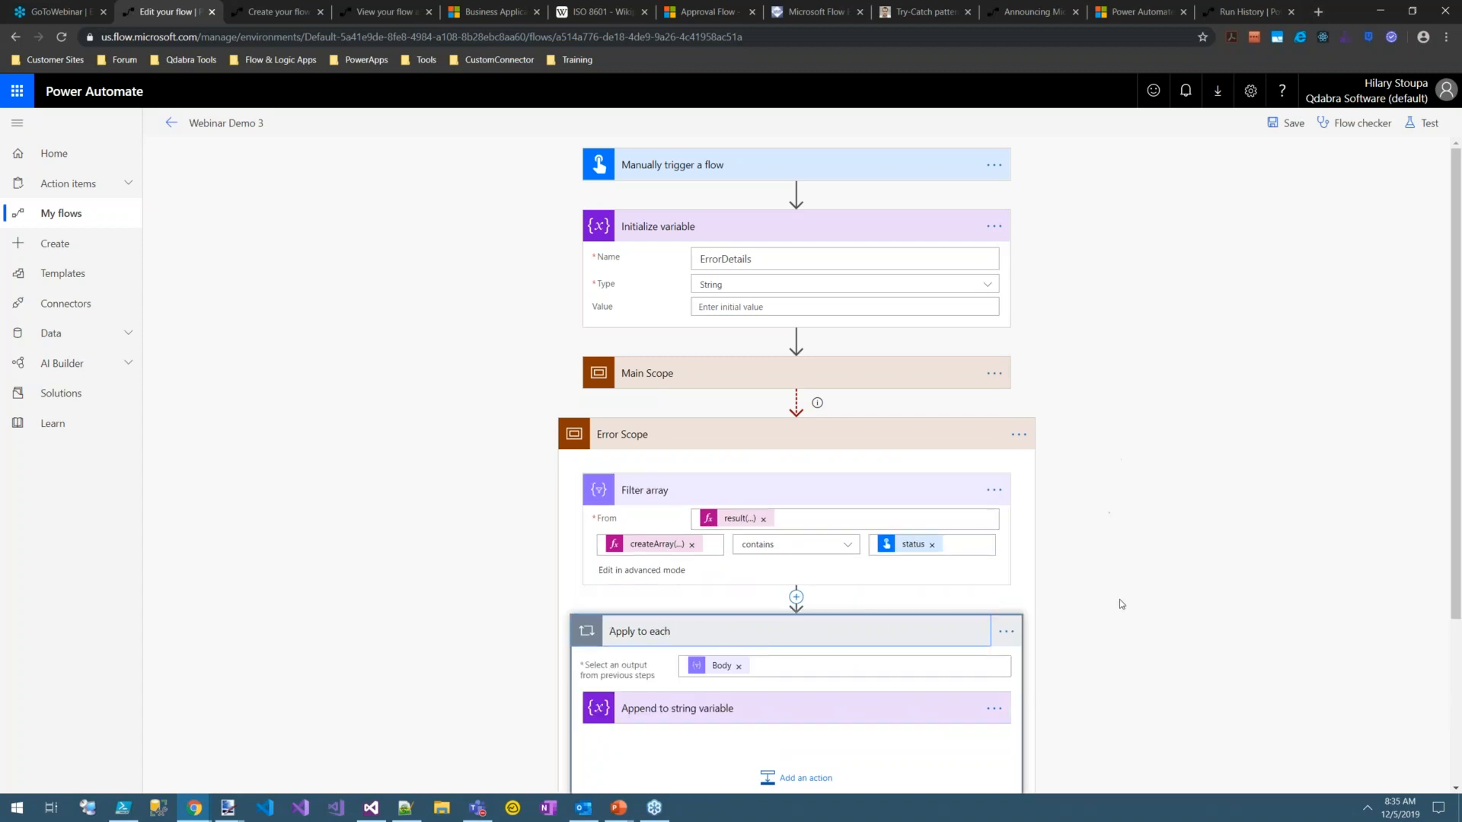
{"action": "scroll", "coordinate": [1141, 608], "scroll_direction": "down", "scroll_amount": 3}
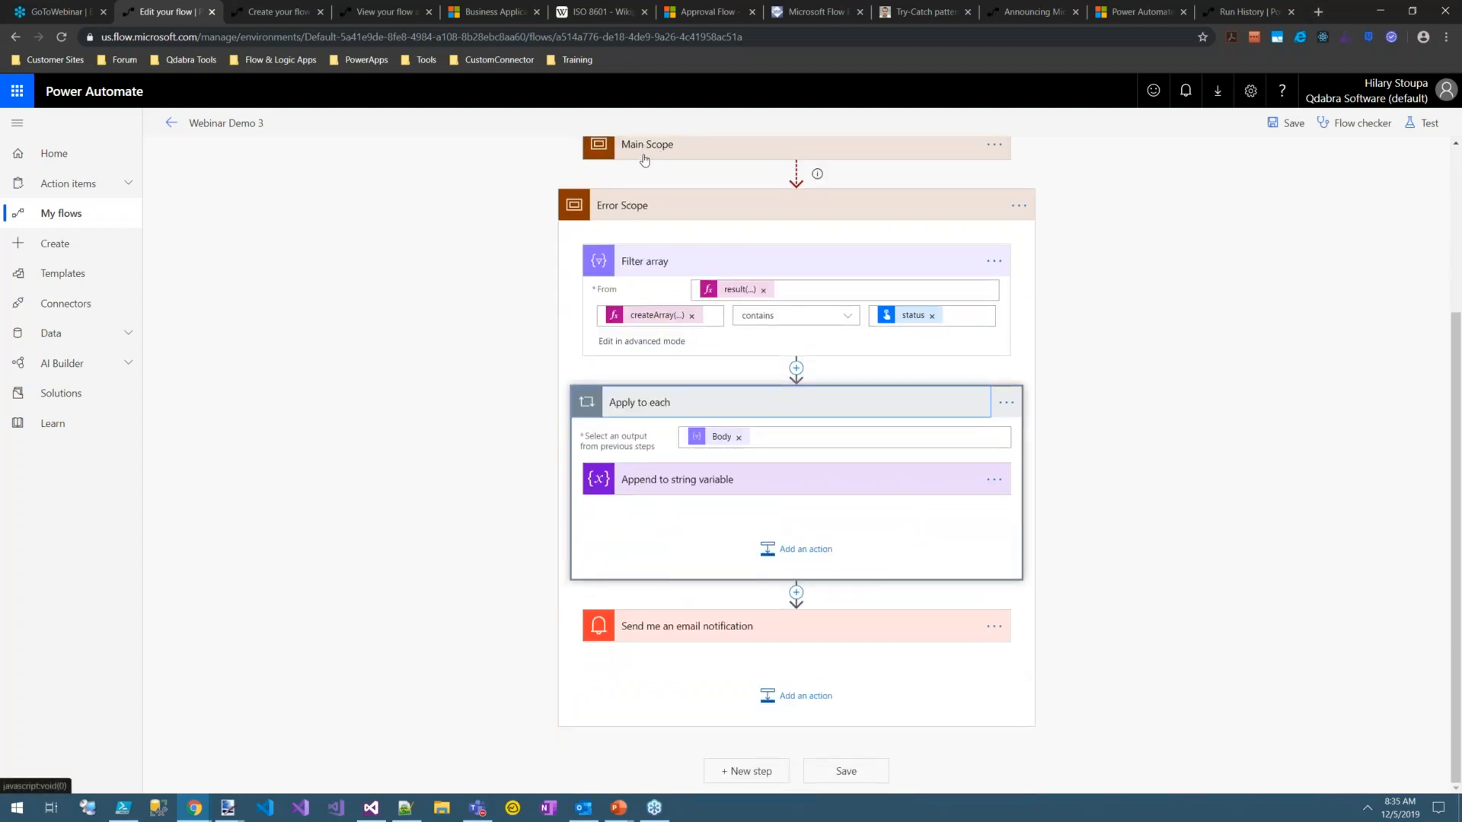
{"action": "left_click", "coordinate": [697, 156]}
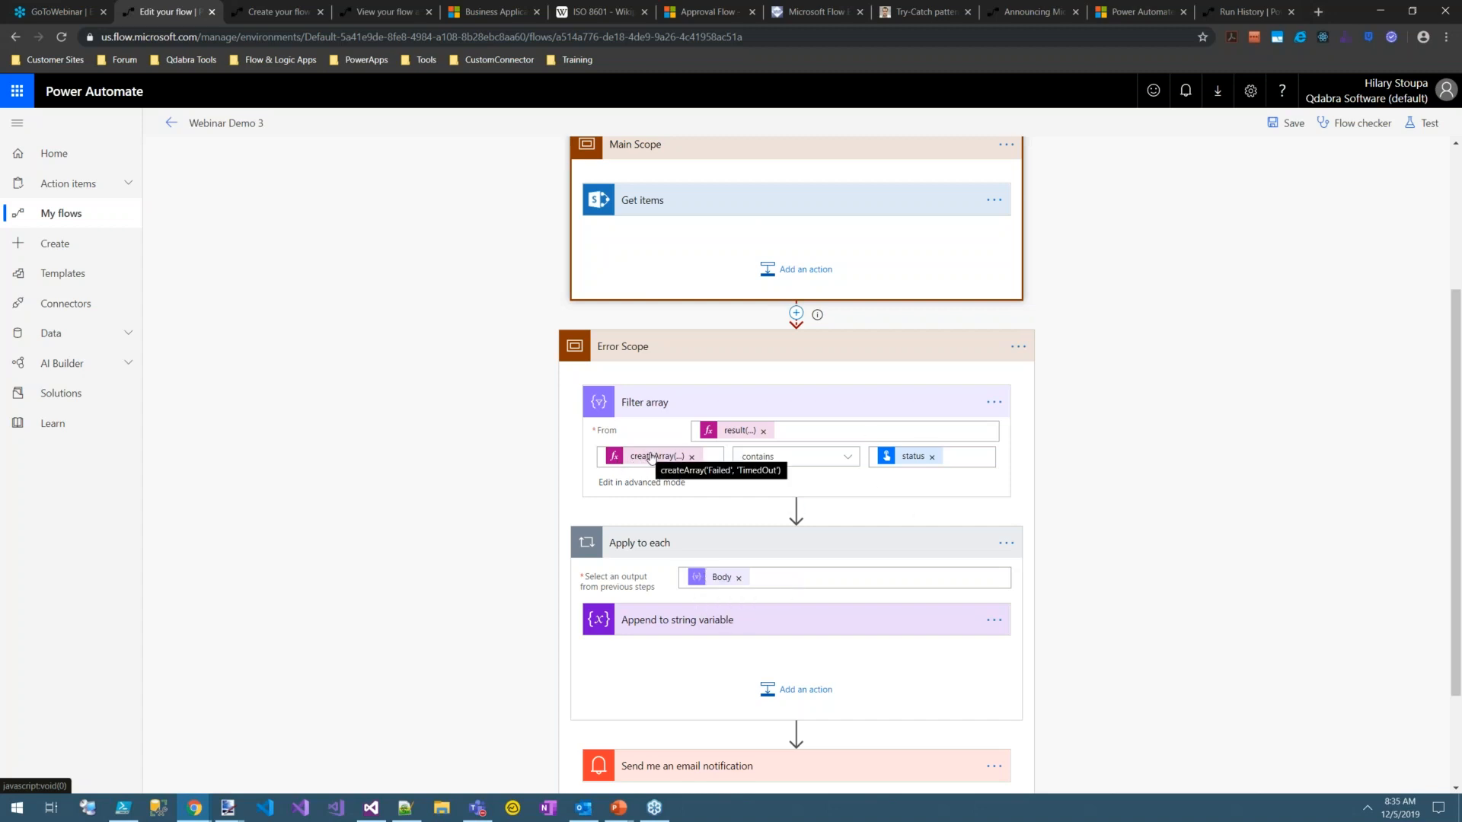
{"action": "left_click", "coordinate": [700, 623]}
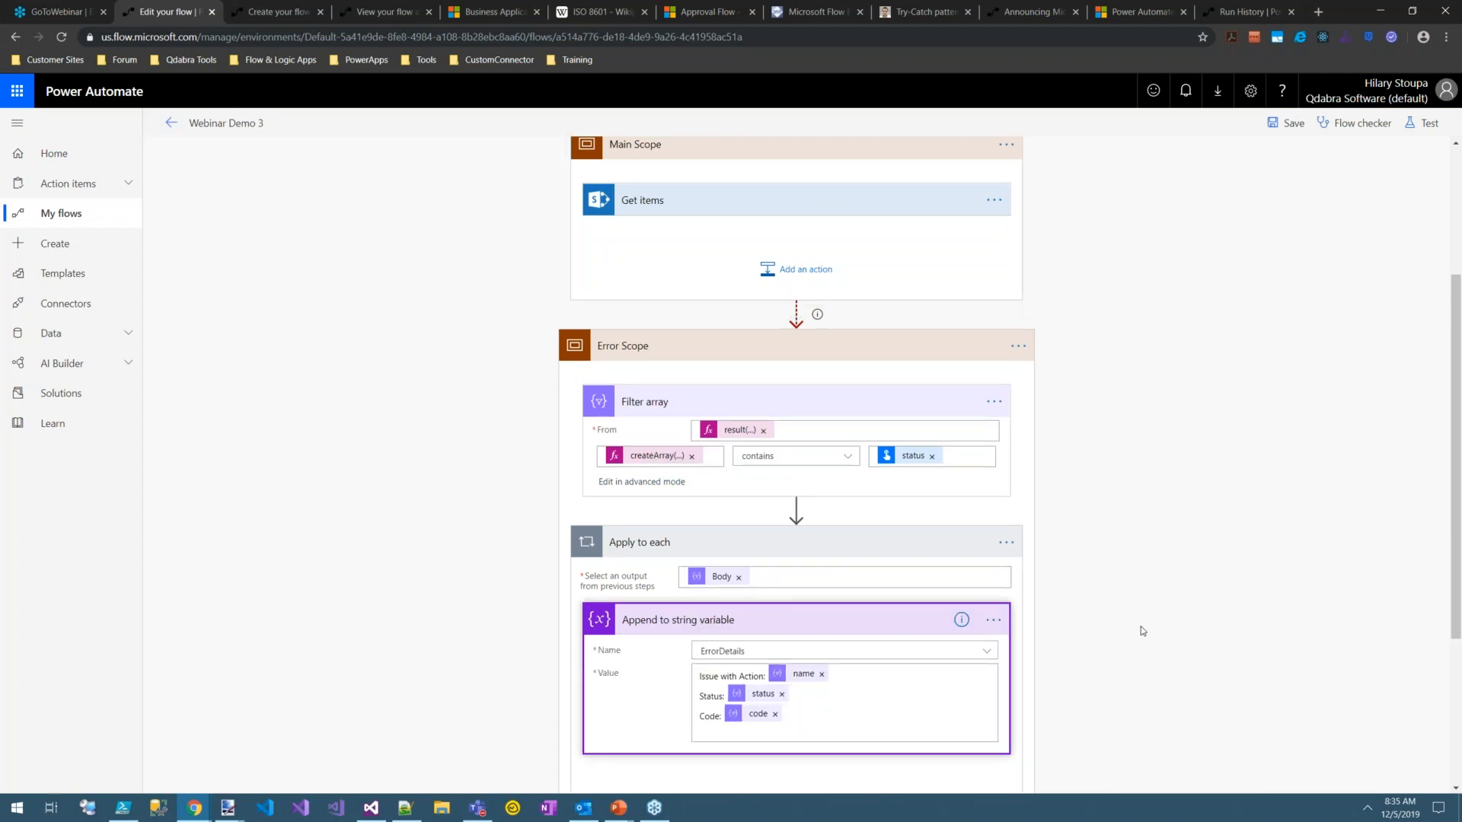
{"action": "scroll", "coordinate": [1138, 632], "scroll_direction": "down", "scroll_amount": 1}
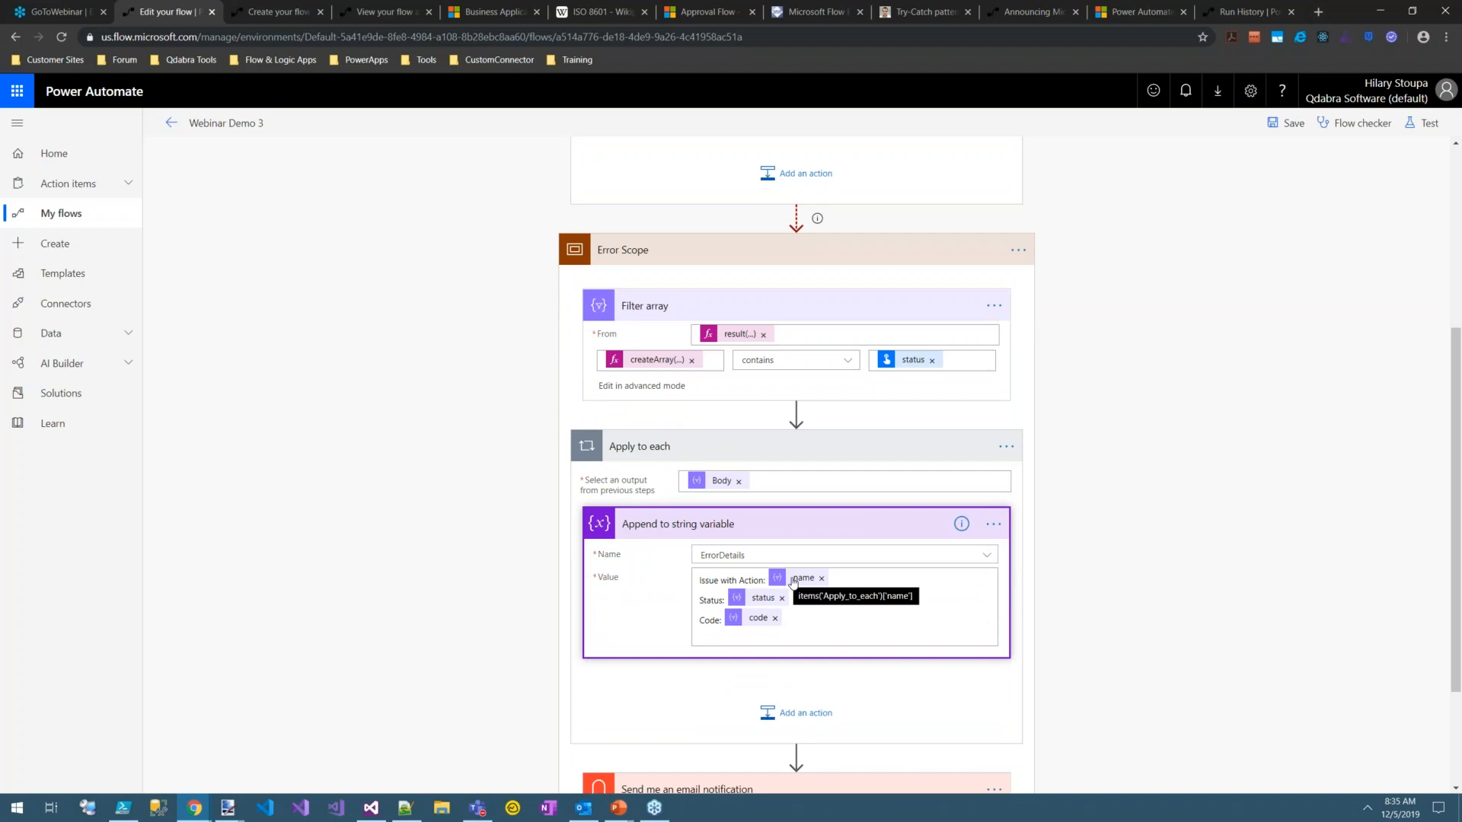
{"action": "mouse_move", "coordinate": [778, 587]}
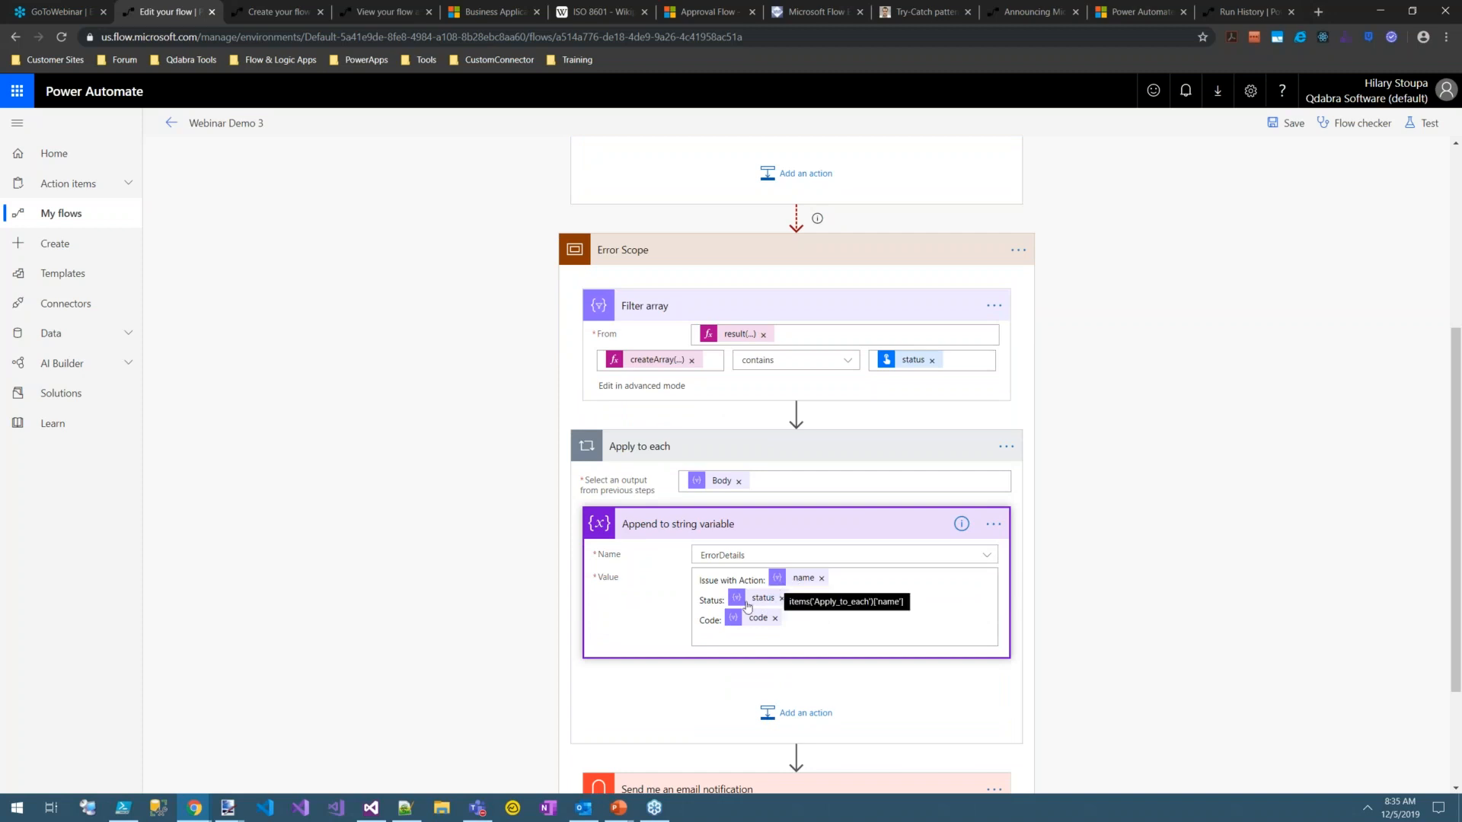
{"action": "mouse_move", "coordinate": [750, 620]}
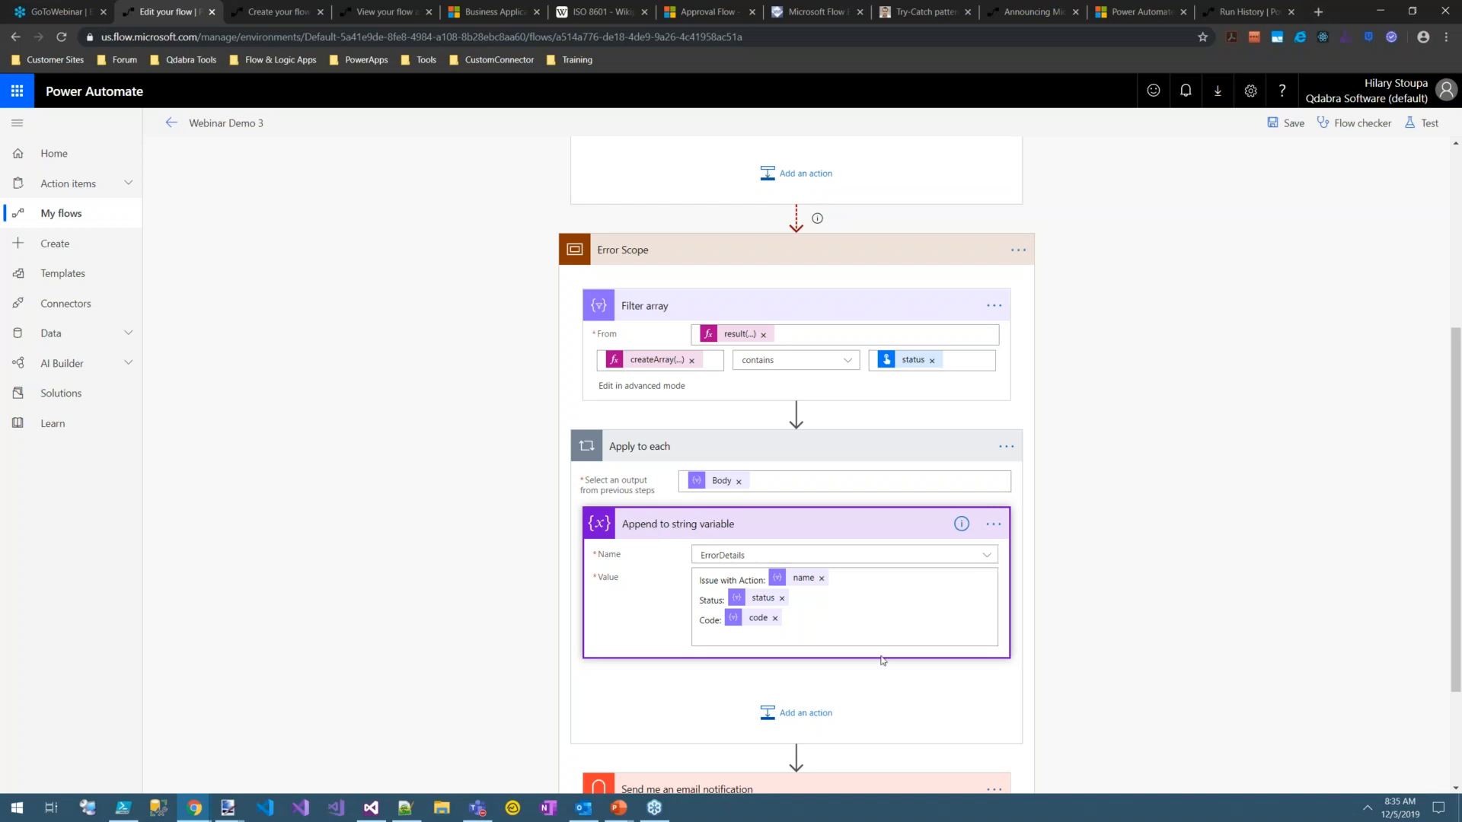
Step: Review the Microsoft Flow Error Handling blog post from its JSON examples through the Append to string variable instructions
{"action": "left_click", "coordinate": [814, 11]}
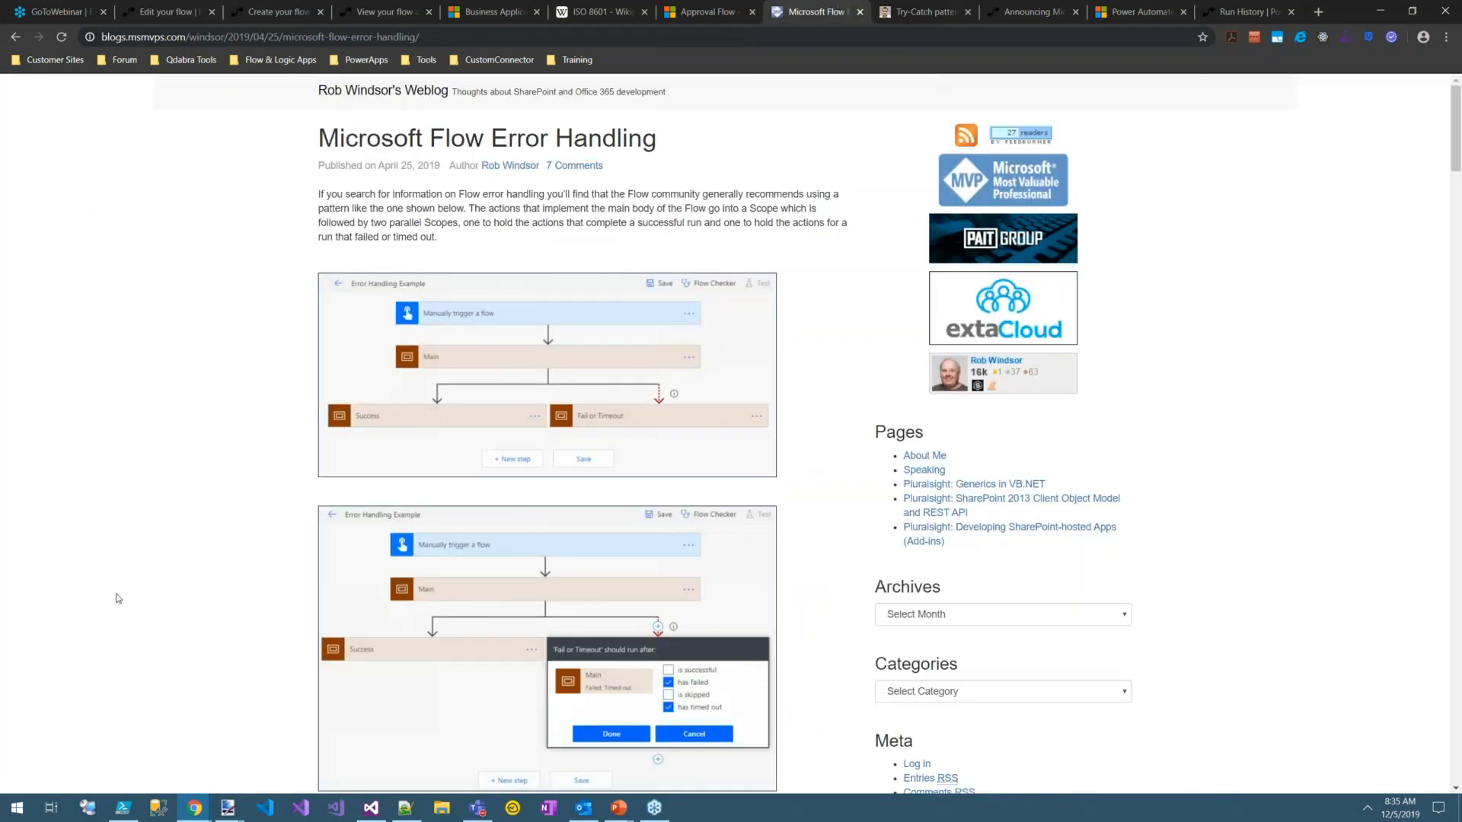
{"action": "scroll", "coordinate": [107, 599], "scroll_direction": "down", "scroll_amount": 15}
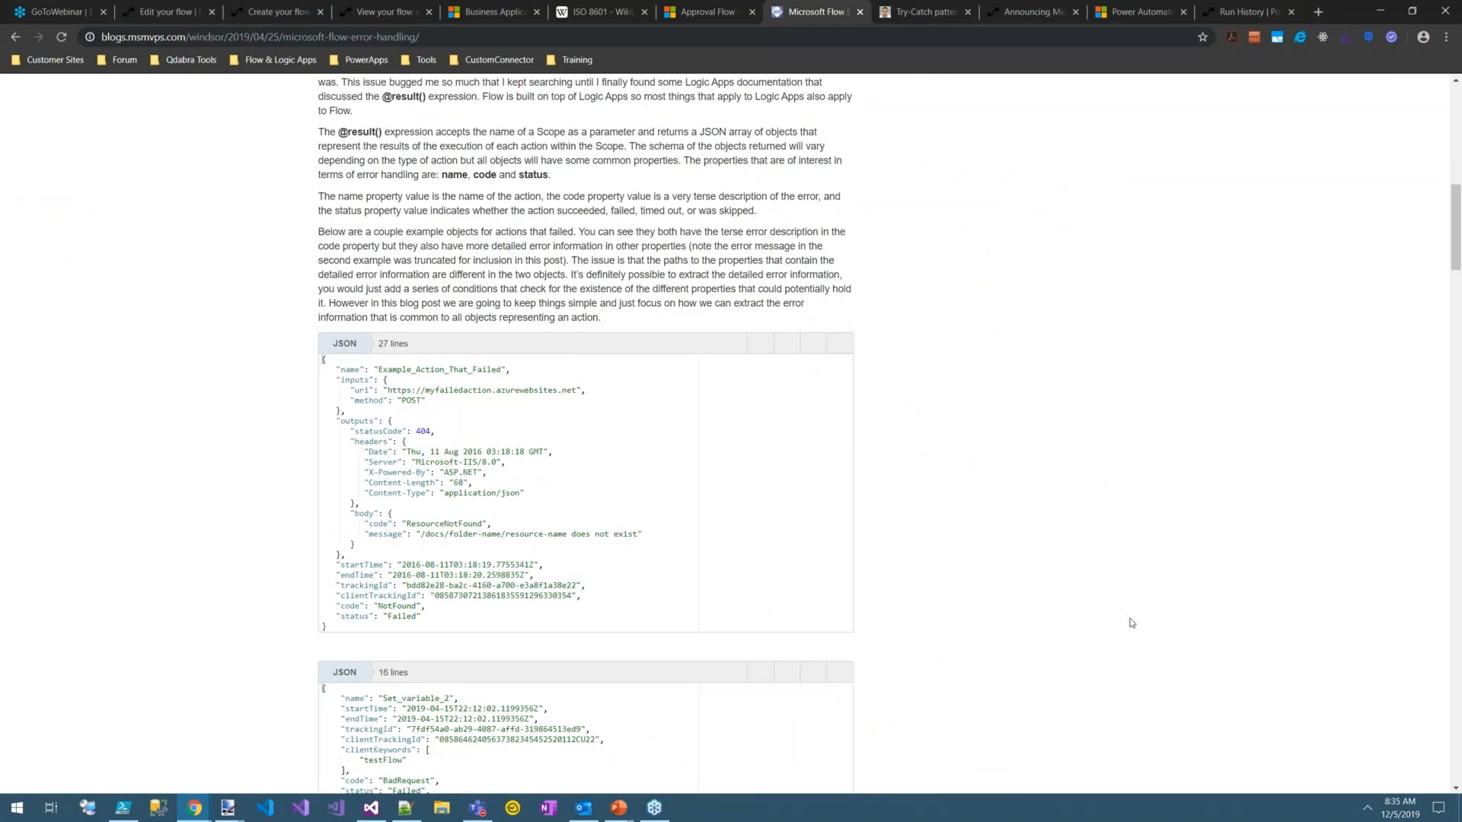
{"action": "scroll", "coordinate": [1129, 619], "scroll_direction": "down", "scroll_amount": 5}
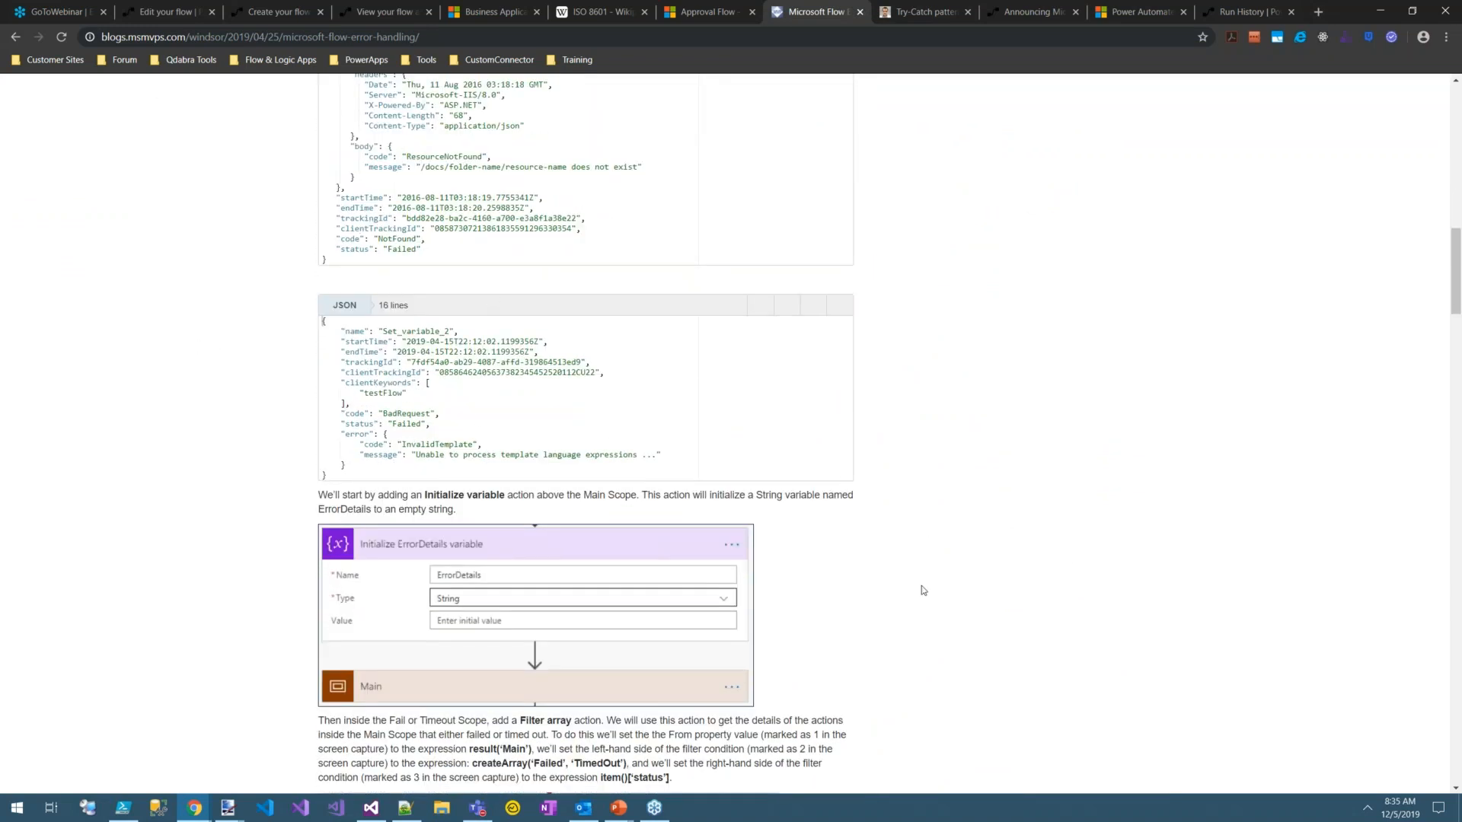
{"action": "scroll", "coordinate": [1046, 624], "scroll_direction": "down", "scroll_amount": 5}
{"action": "scroll", "coordinate": [975, 574], "scroll_direction": "down", "scroll_amount": 5}
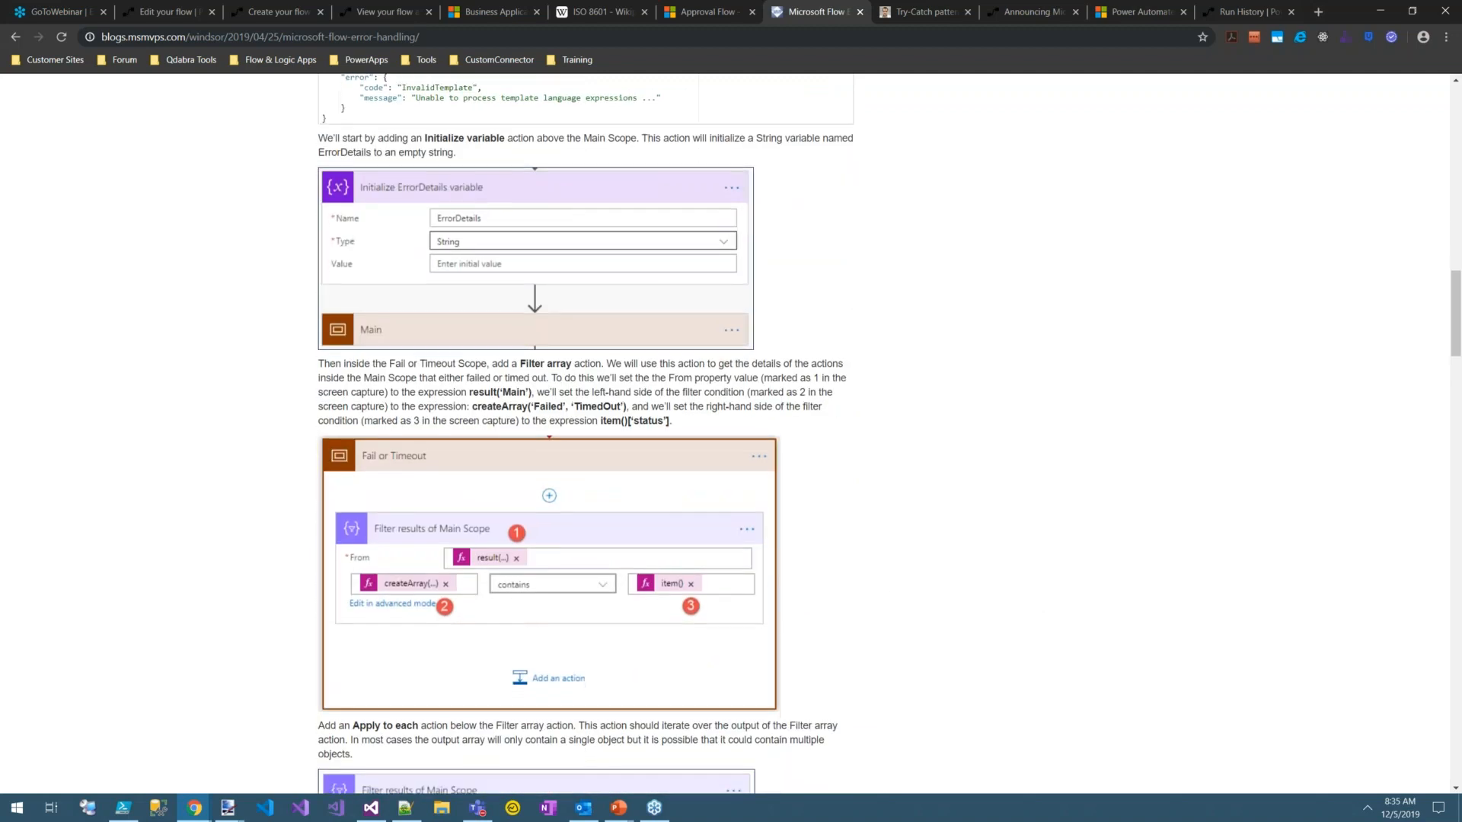
{"action": "scroll", "coordinate": [950, 580], "scroll_direction": "down", "scroll_amount": 3}
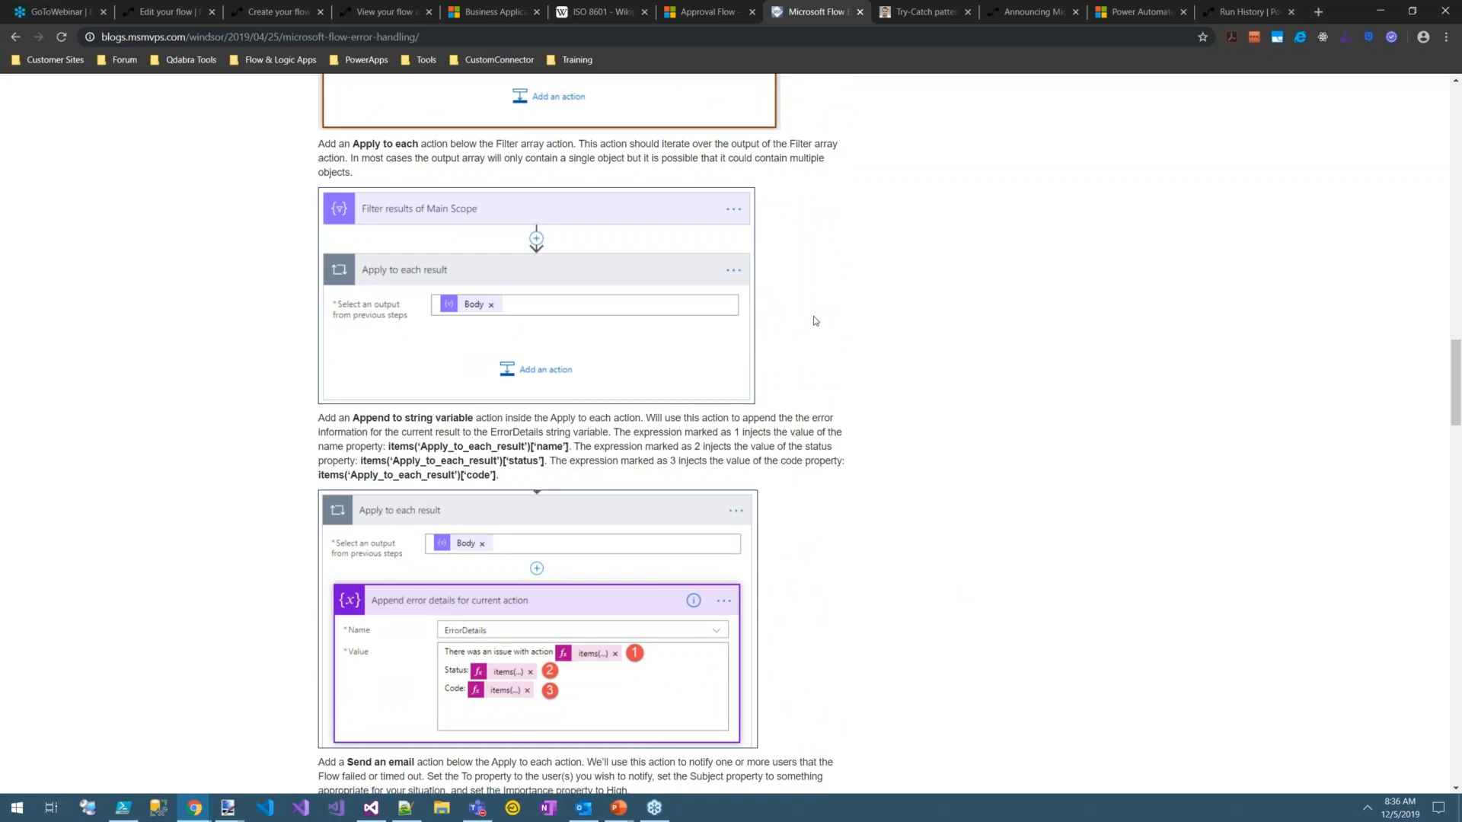
Step: Return to the Webinar Demo 3 editor and expand Send me an email notification to examine its subject and body
{"action": "left_click", "coordinate": [153, 15]}
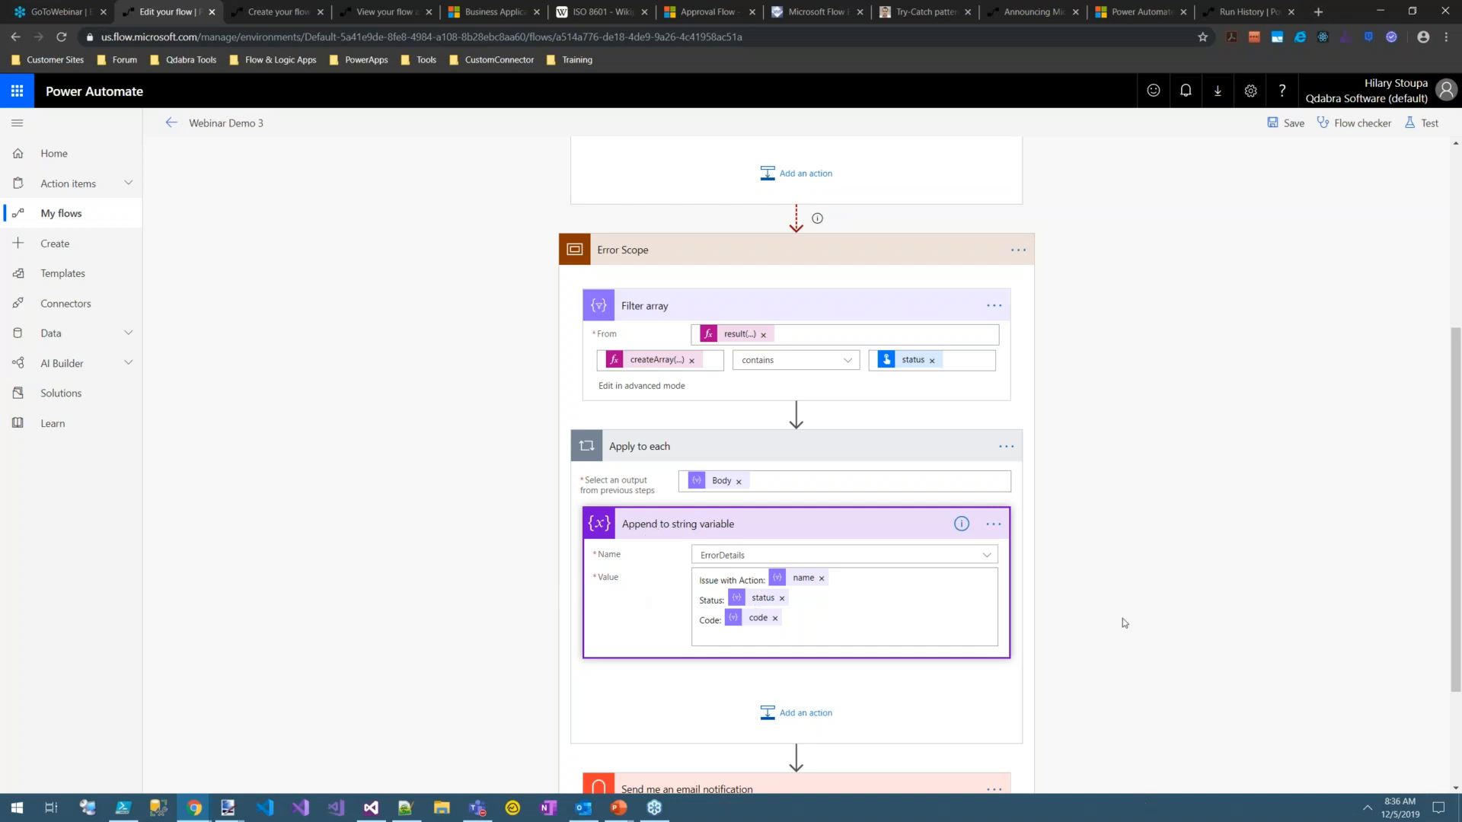
{"action": "scroll", "coordinate": [1124, 623], "scroll_direction": "down", "scroll_amount": 1}
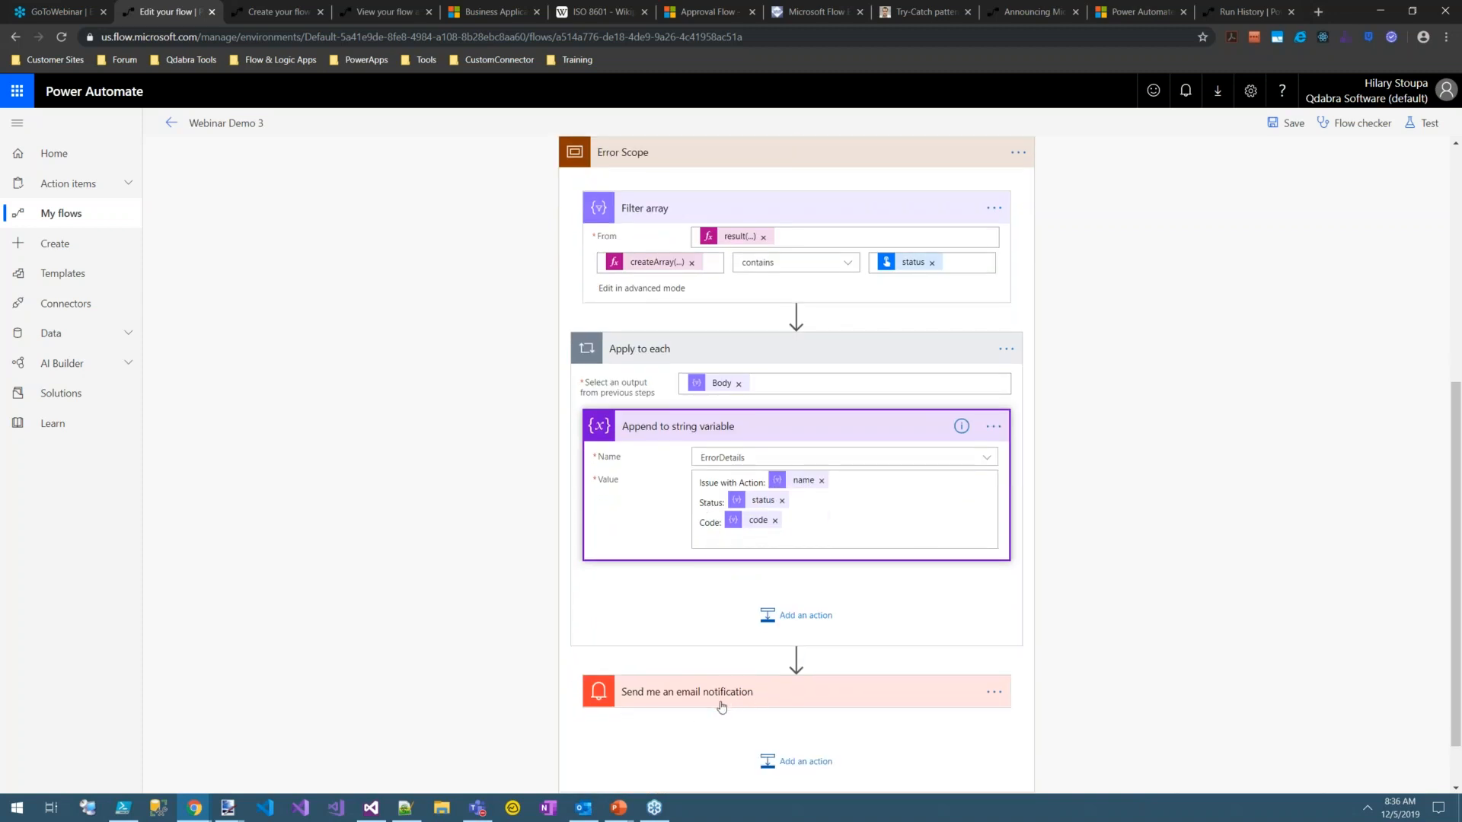
{"action": "left_click", "coordinate": [713, 695]}
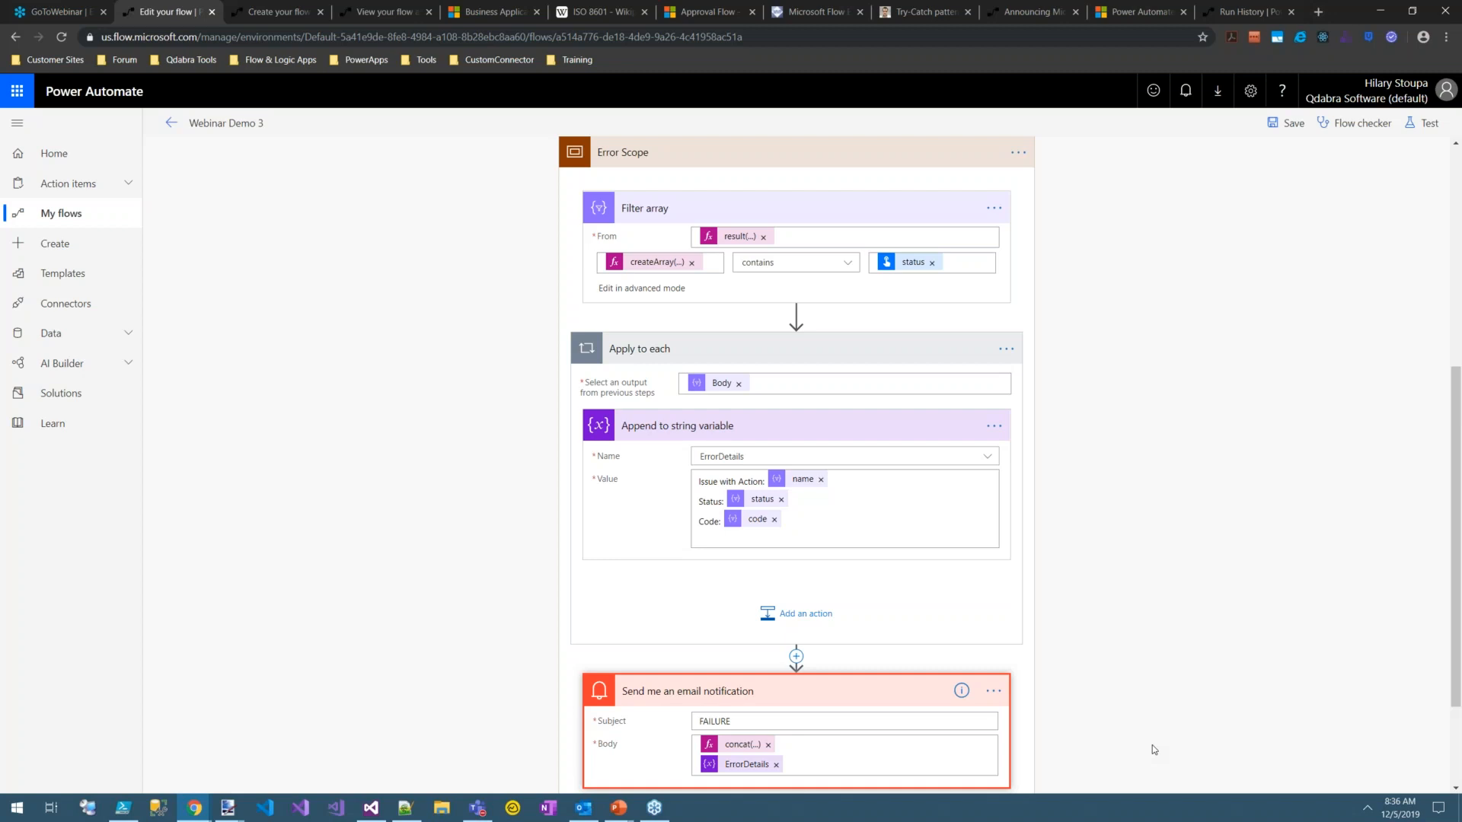
Step: Highlight the failed action's name in the FAILURE email in Outlook, and return to the PowerPoint slide show
{"action": "left_click", "coordinate": [584, 808]}
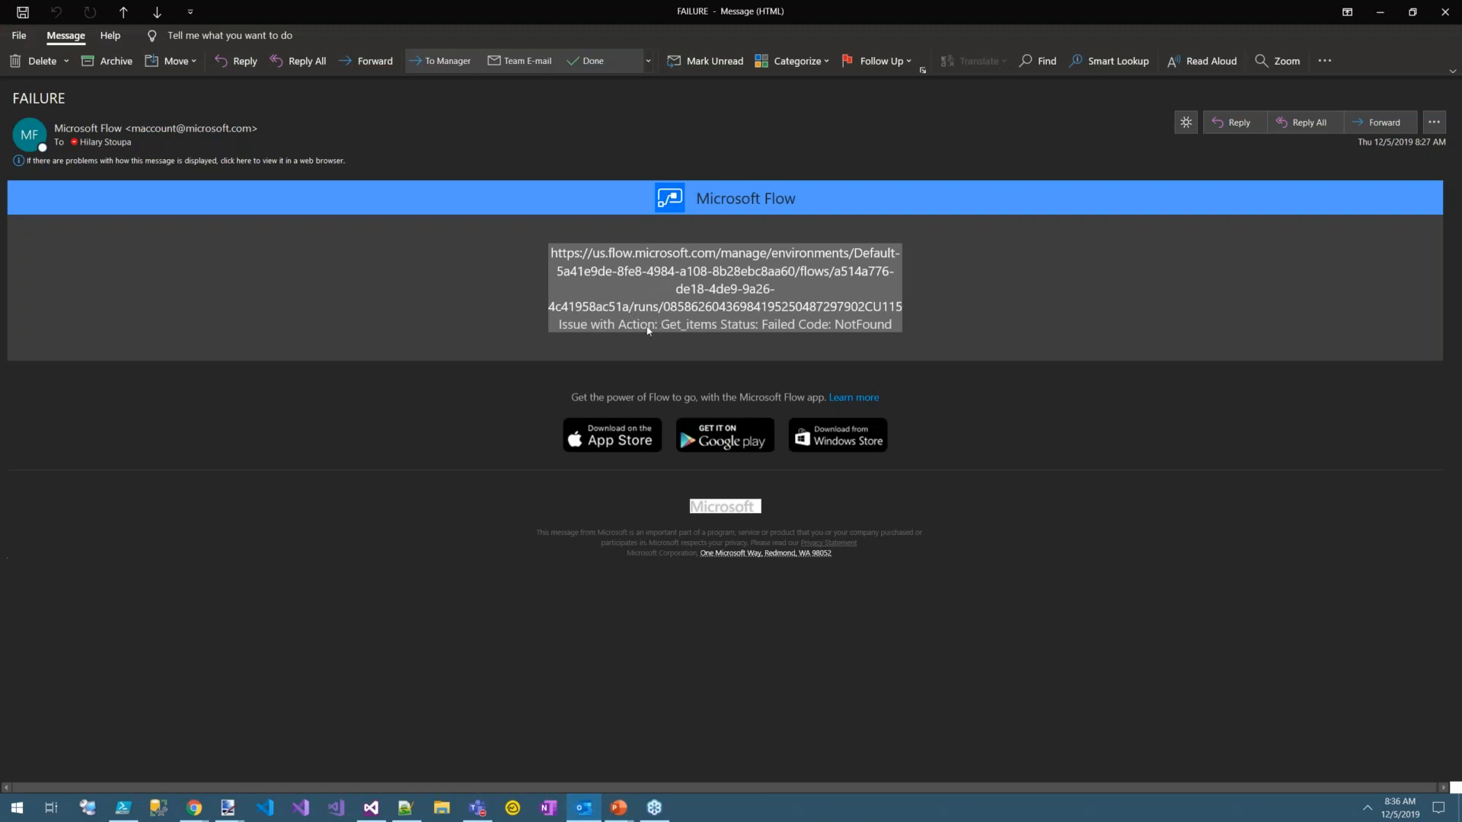
{"action": "left_click", "coordinate": [720, 326]}
{"action": "double_click", "coordinate": [704, 325]}
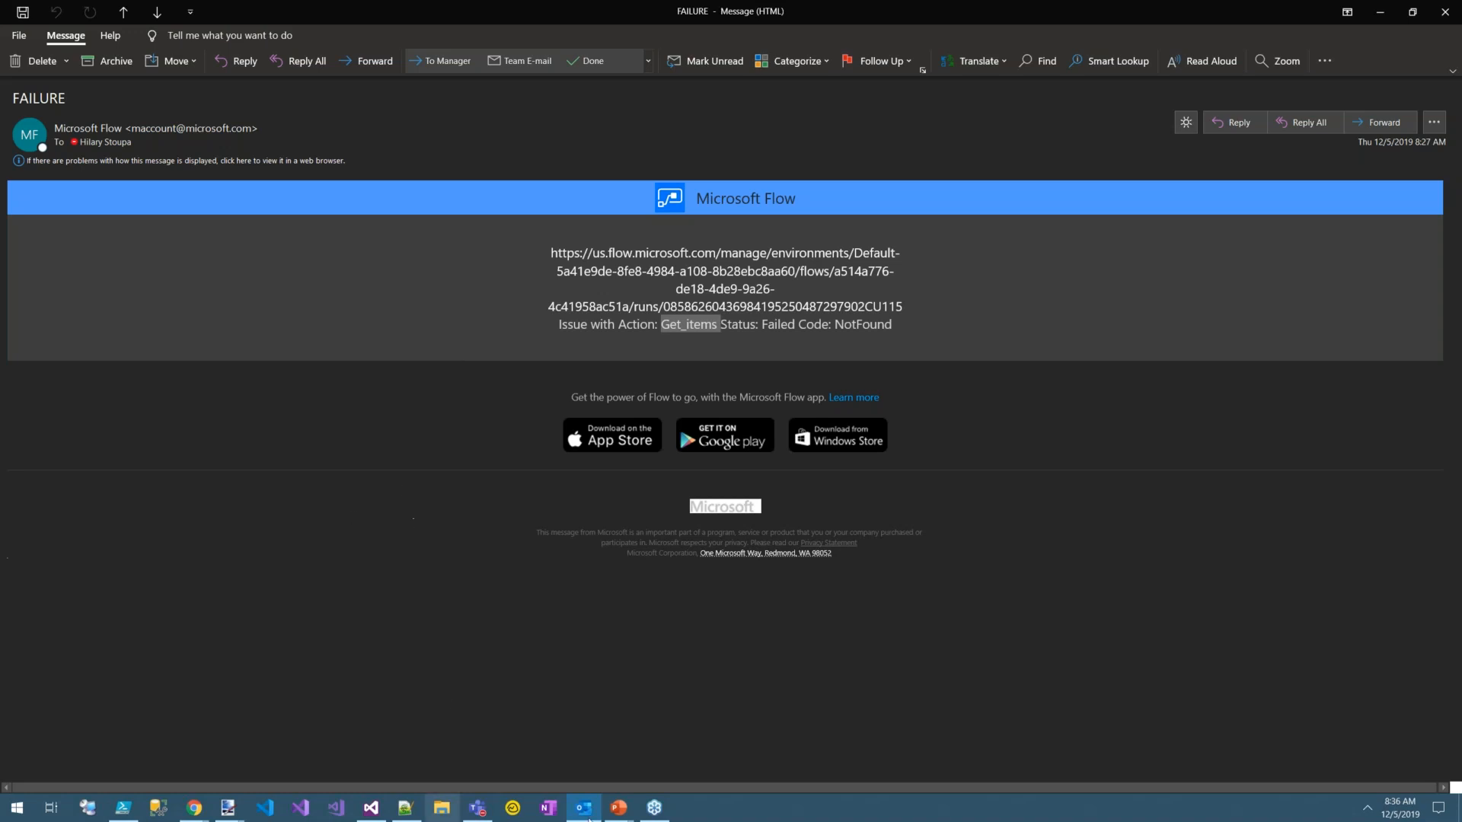
{"action": "left_click", "coordinate": [630, 813]}
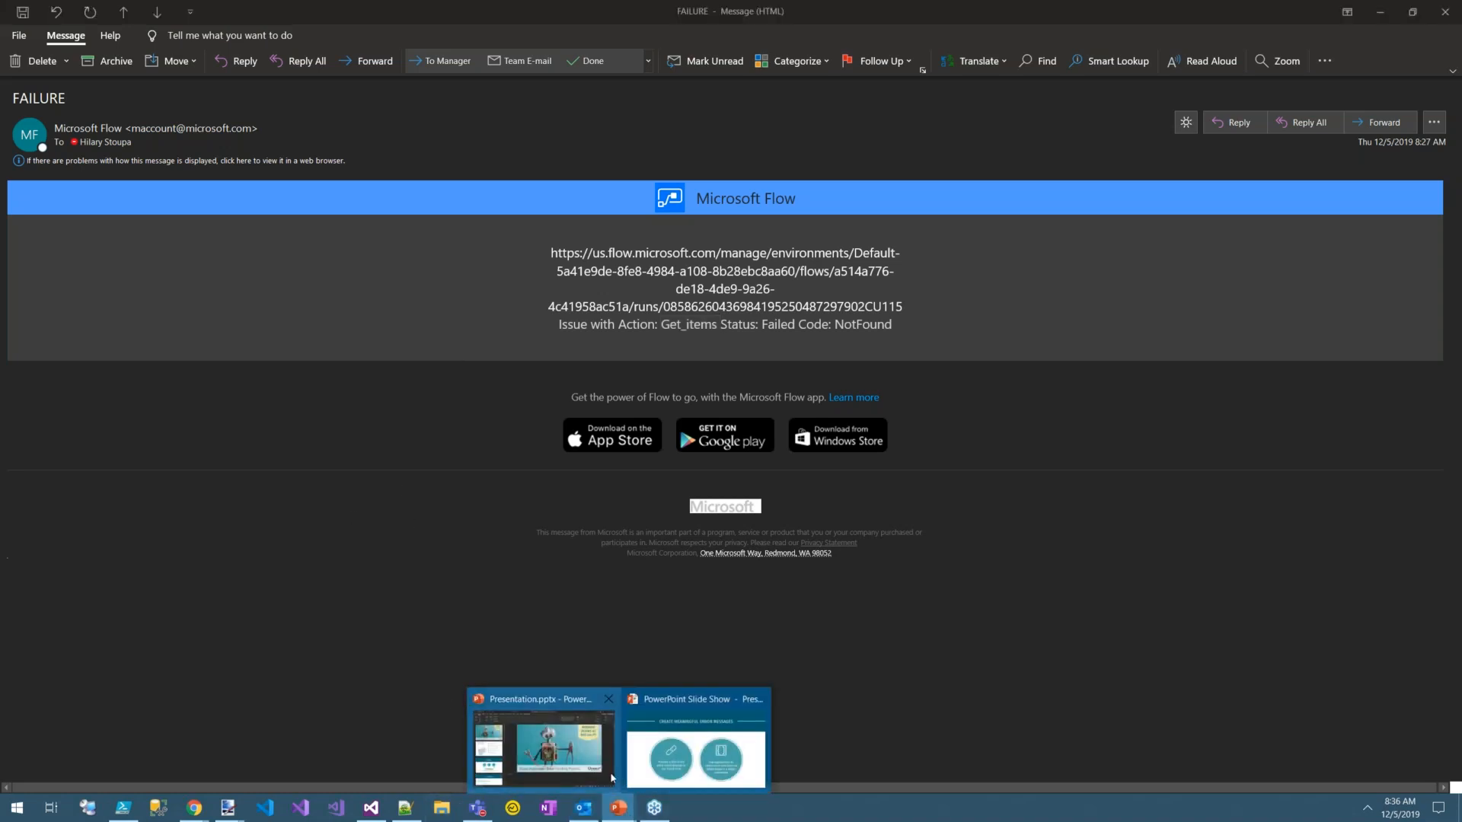
{"action": "left_click", "coordinate": [651, 780]}
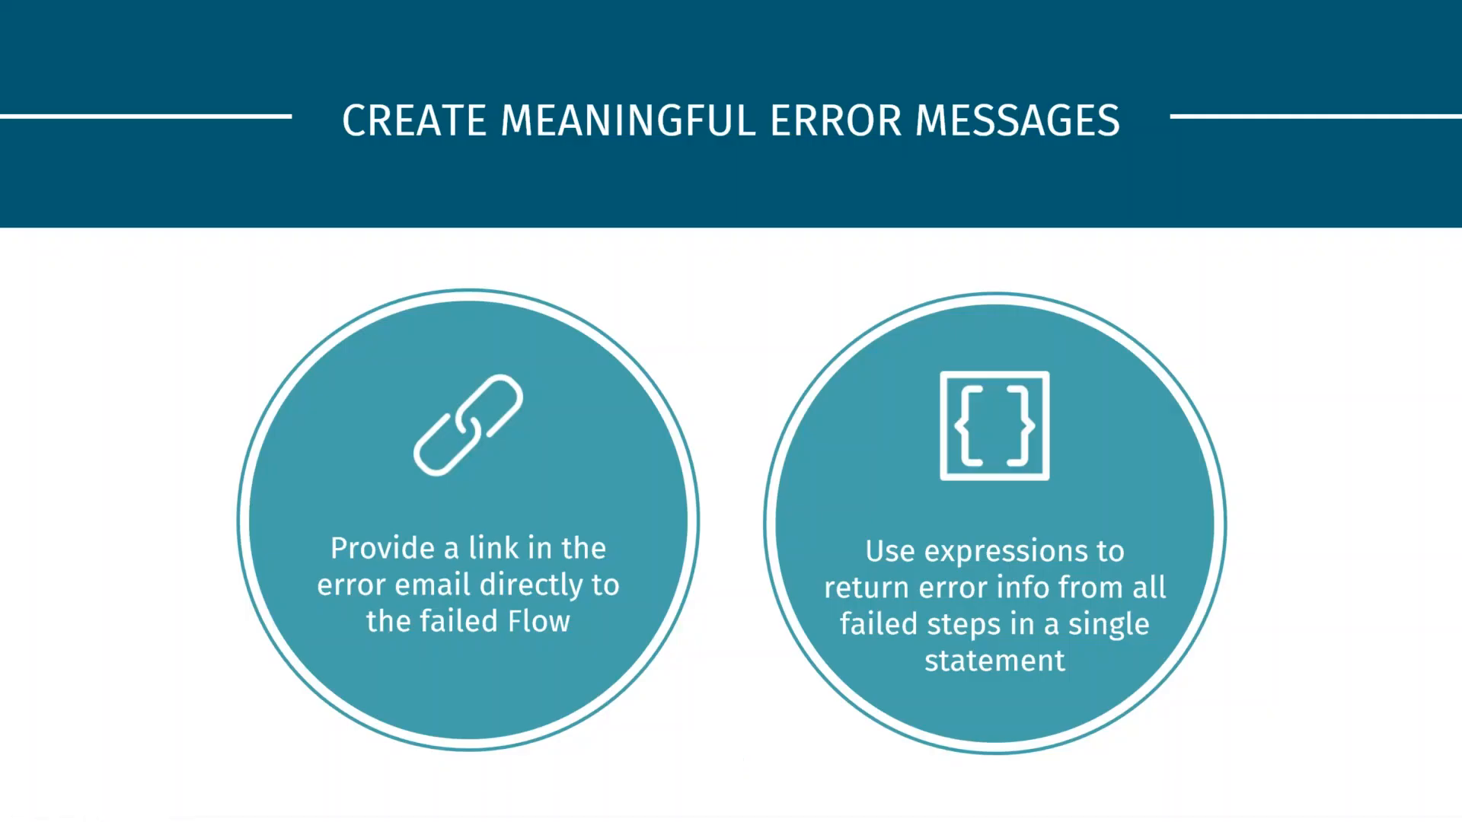